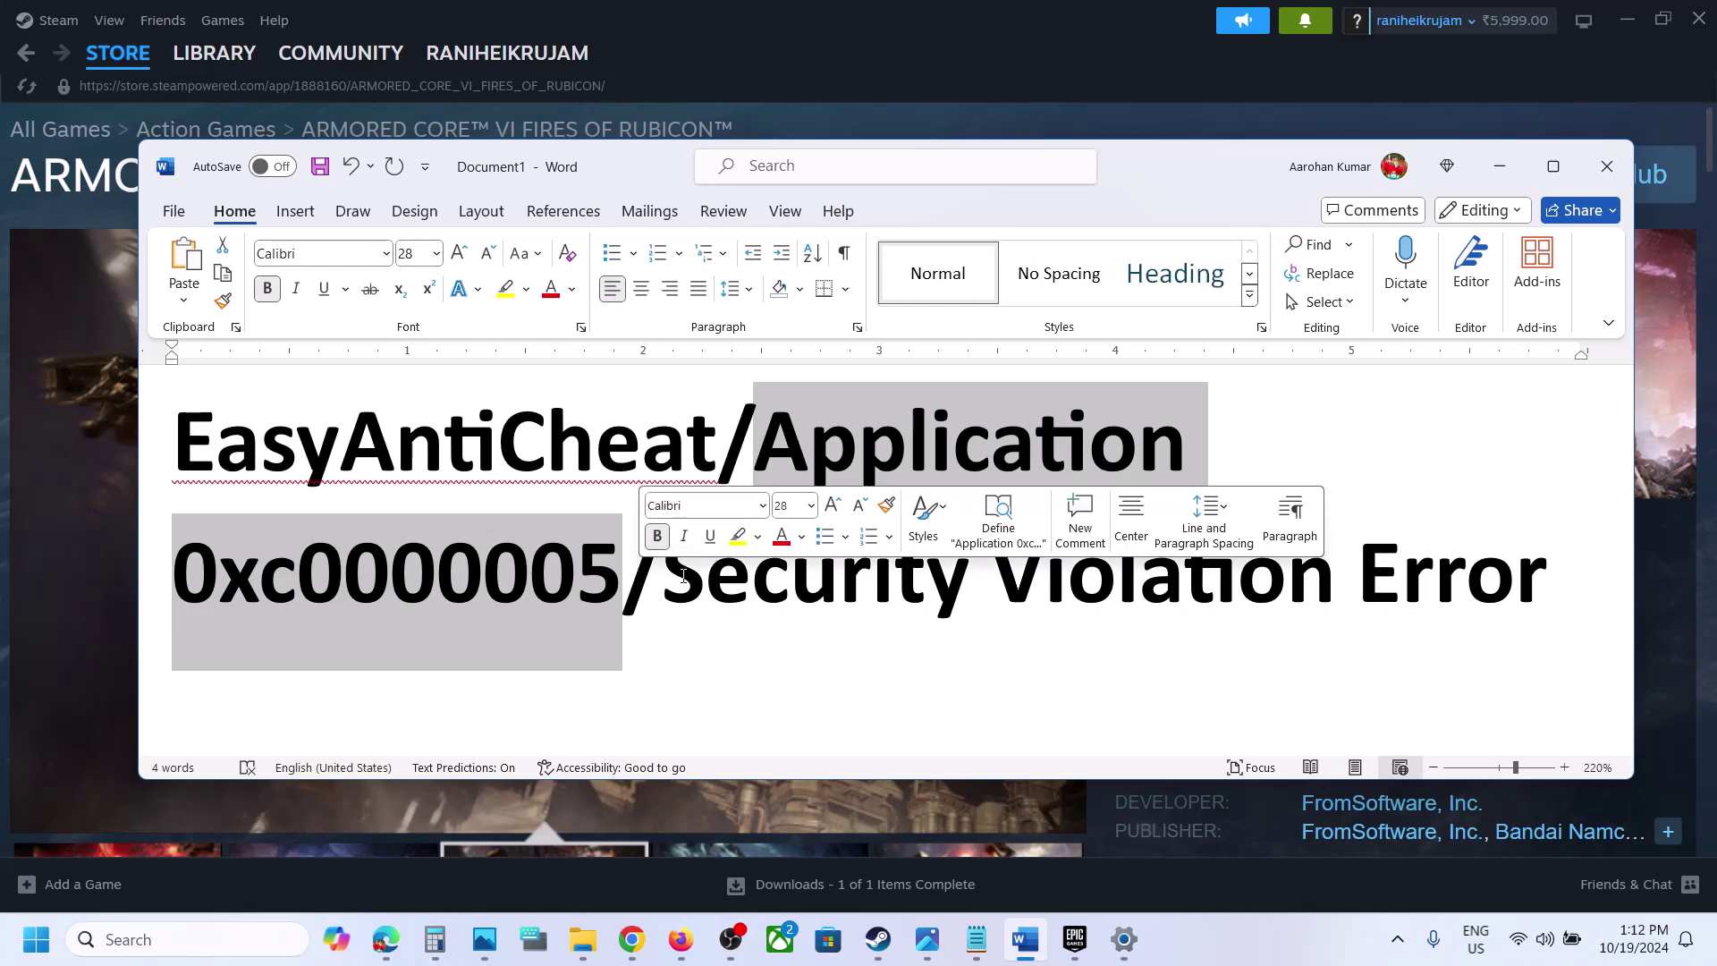
Step: Highlight "Security Violation" in the error title of the Word document, and clear the selection
drag(641, 575, 1190, 585)
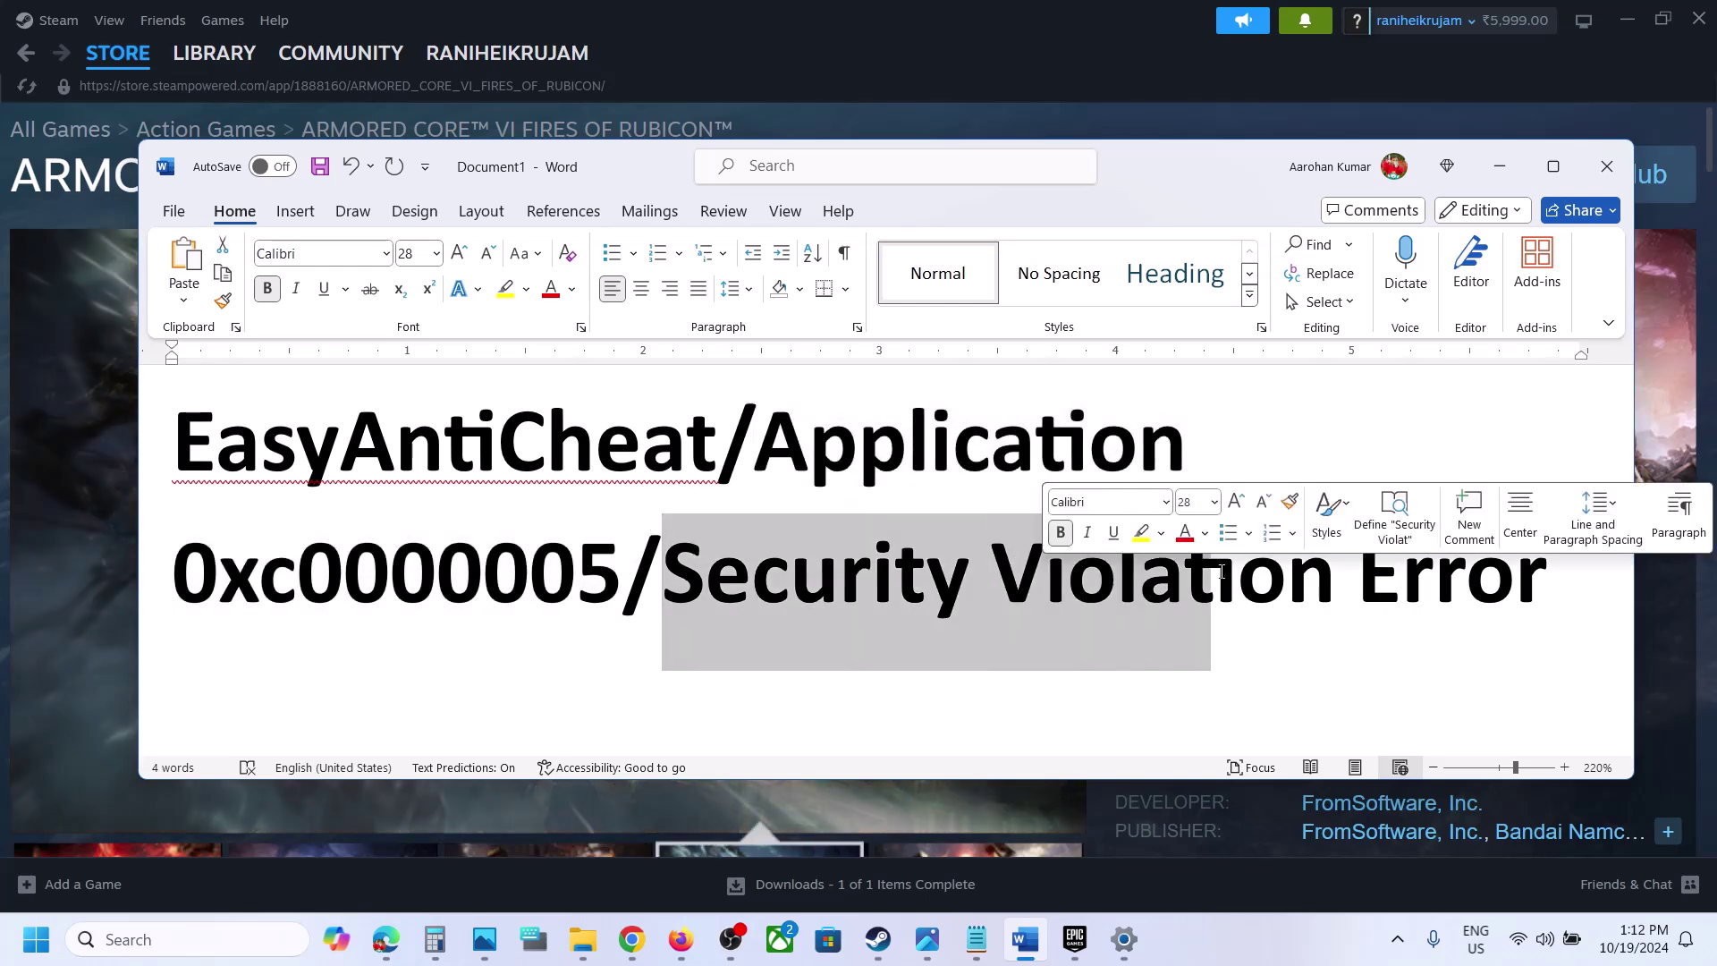
click(633, 479)
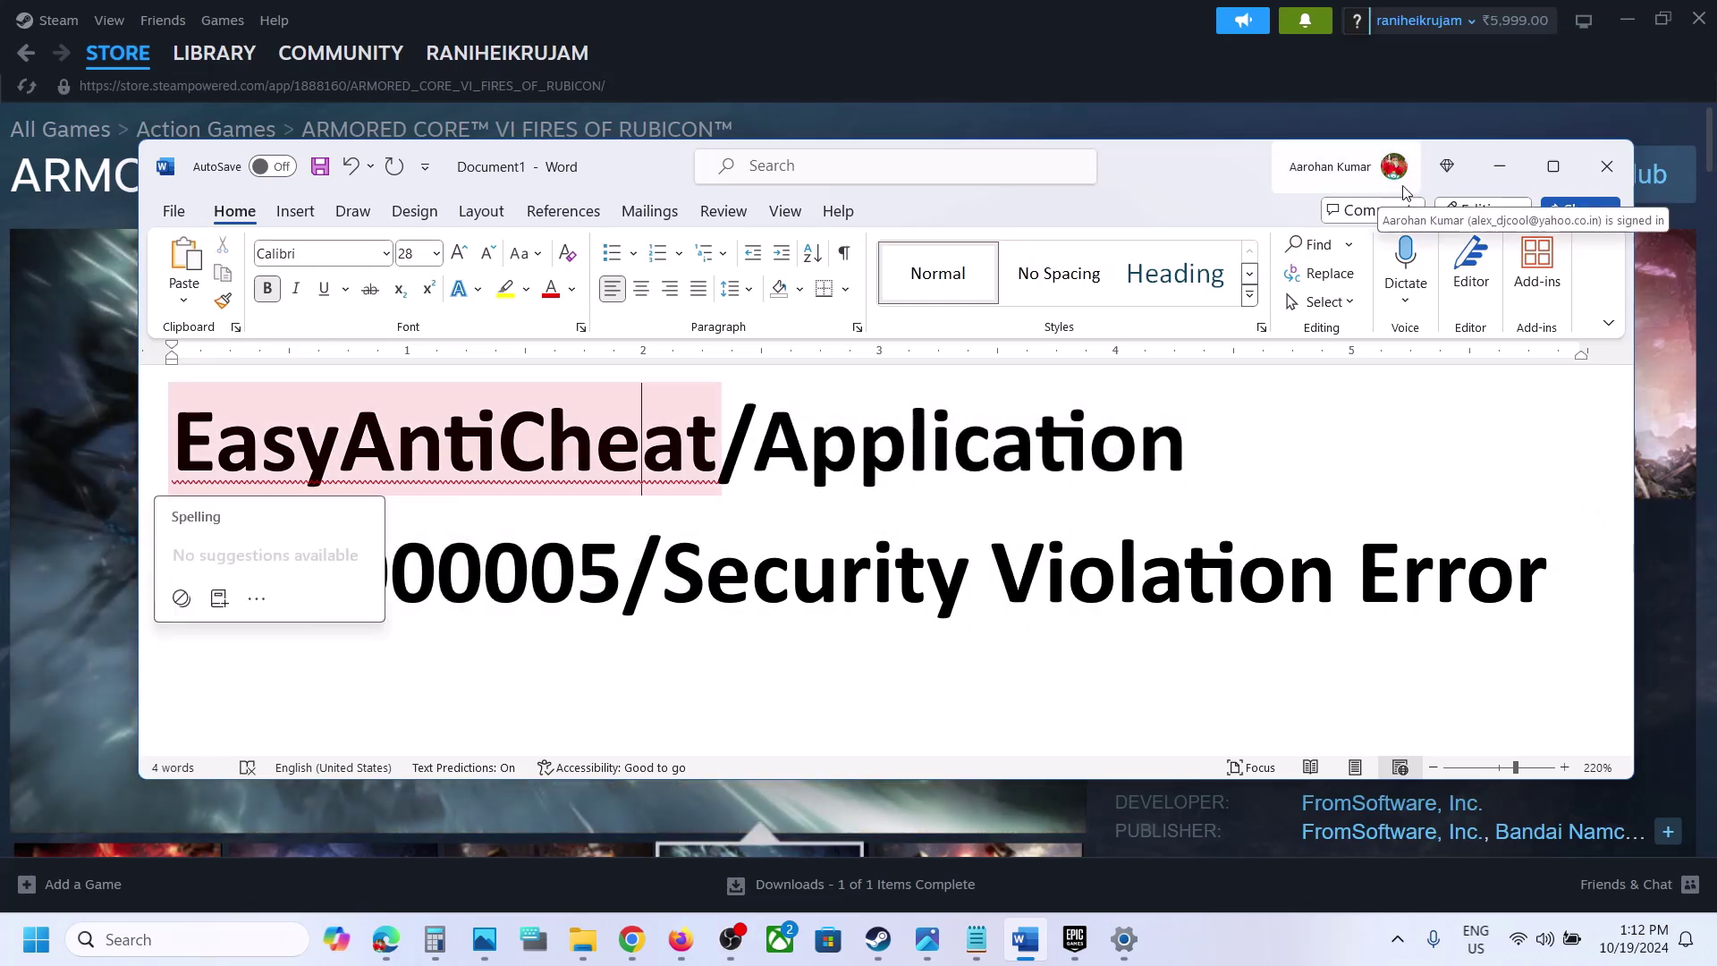
click(1243, 935)
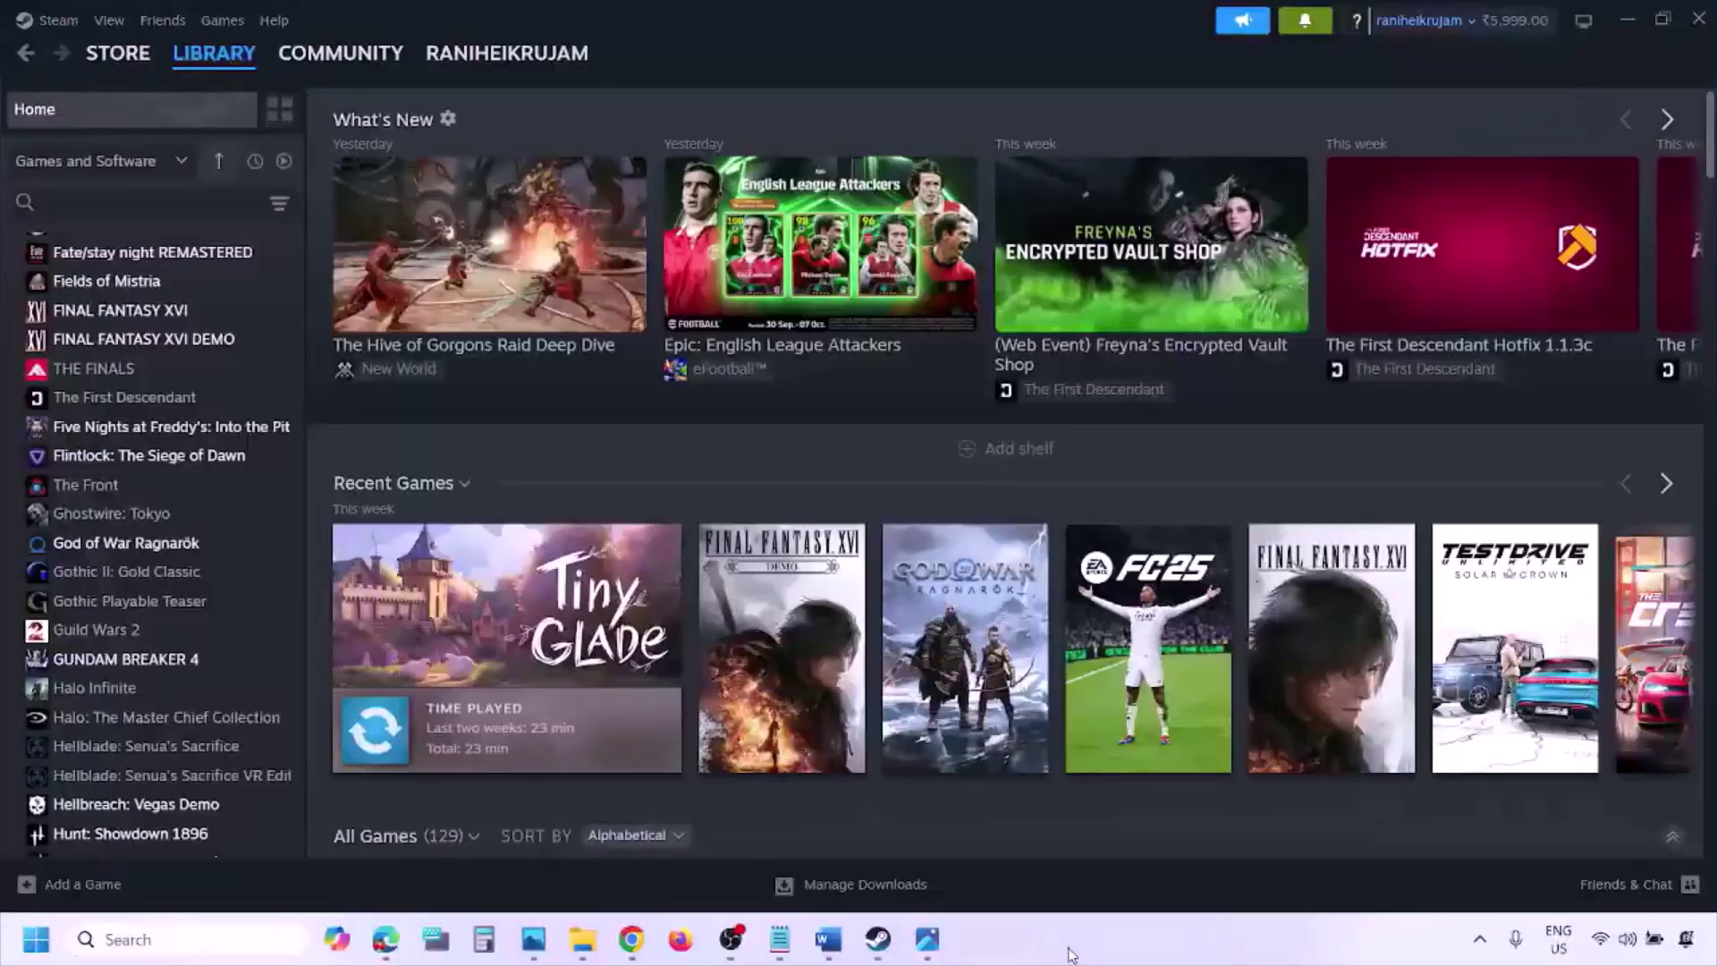
Step: Show the computer's power options, including Restart
key(super)
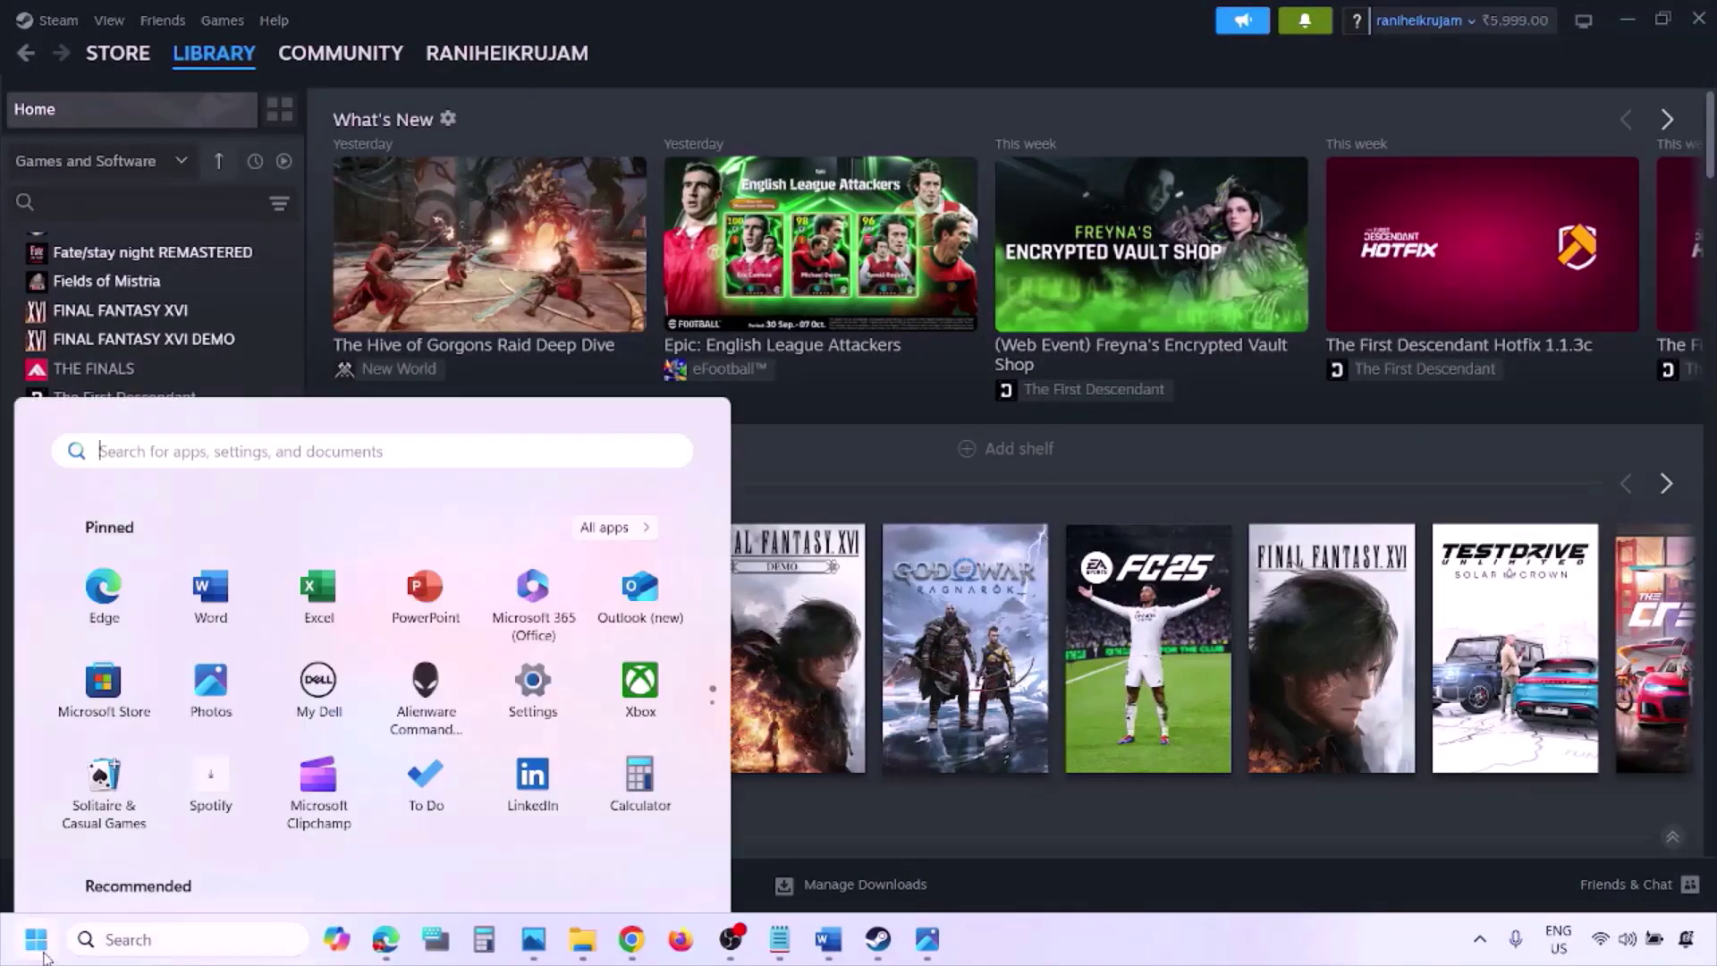
click(651, 862)
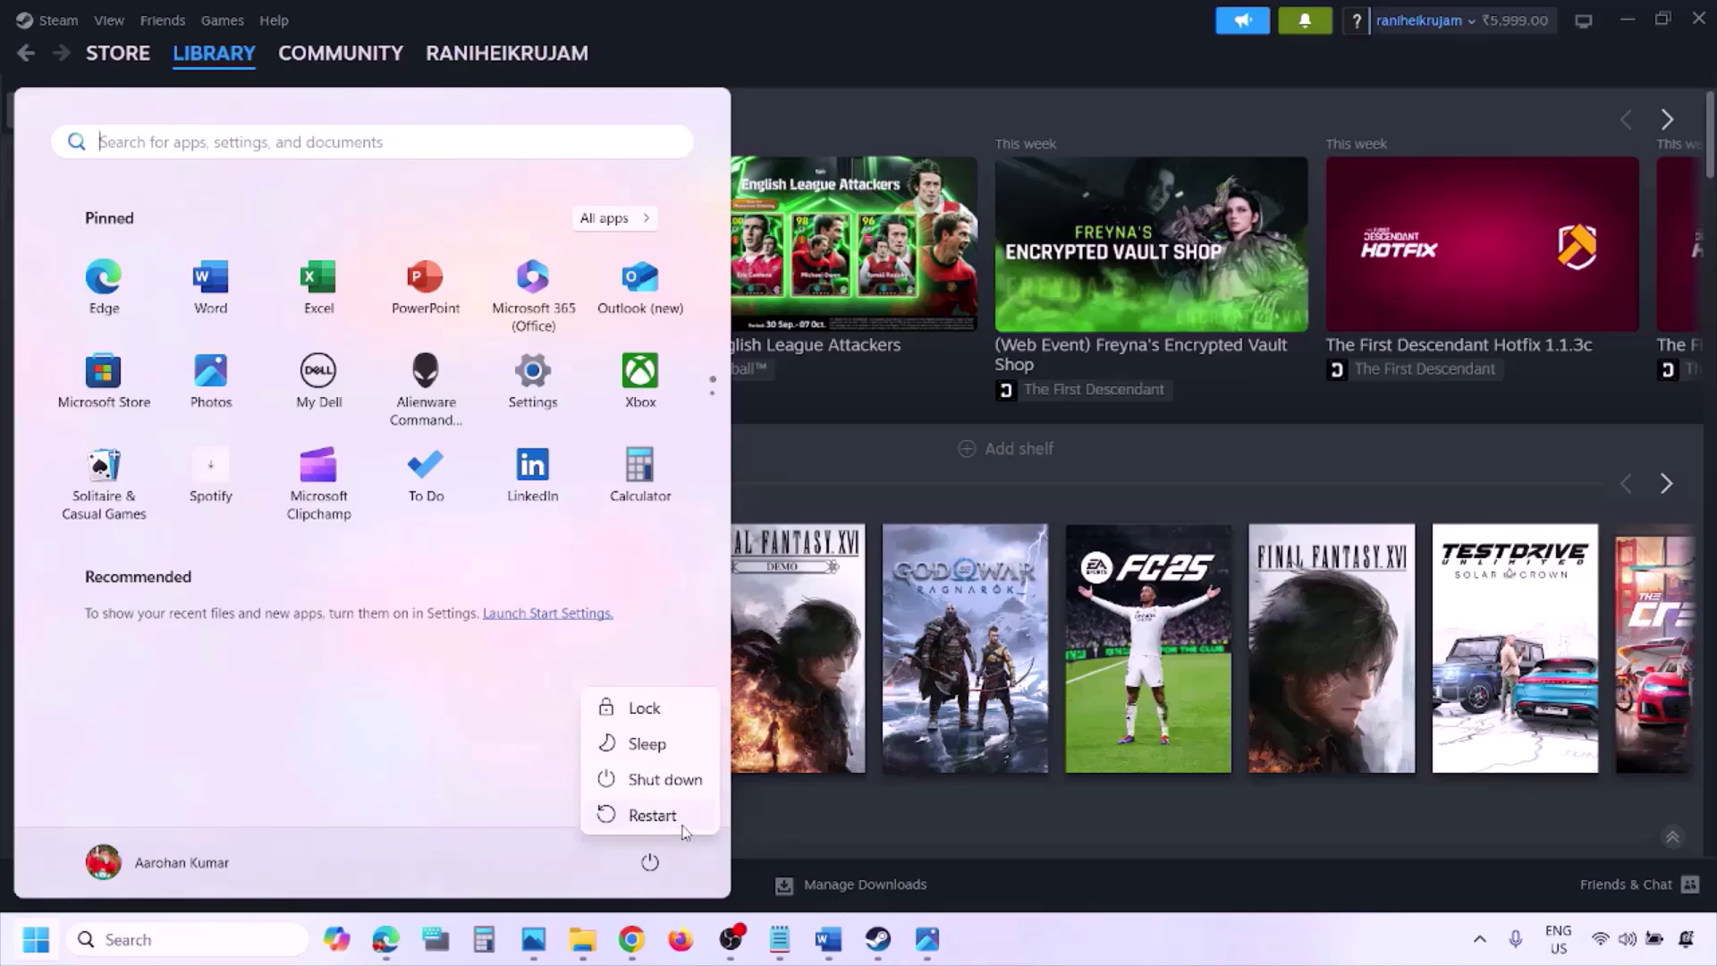
Step: Switch to the Word checklist and highlight the Step 2 instruction about running the game as an administrator
click(832, 950)
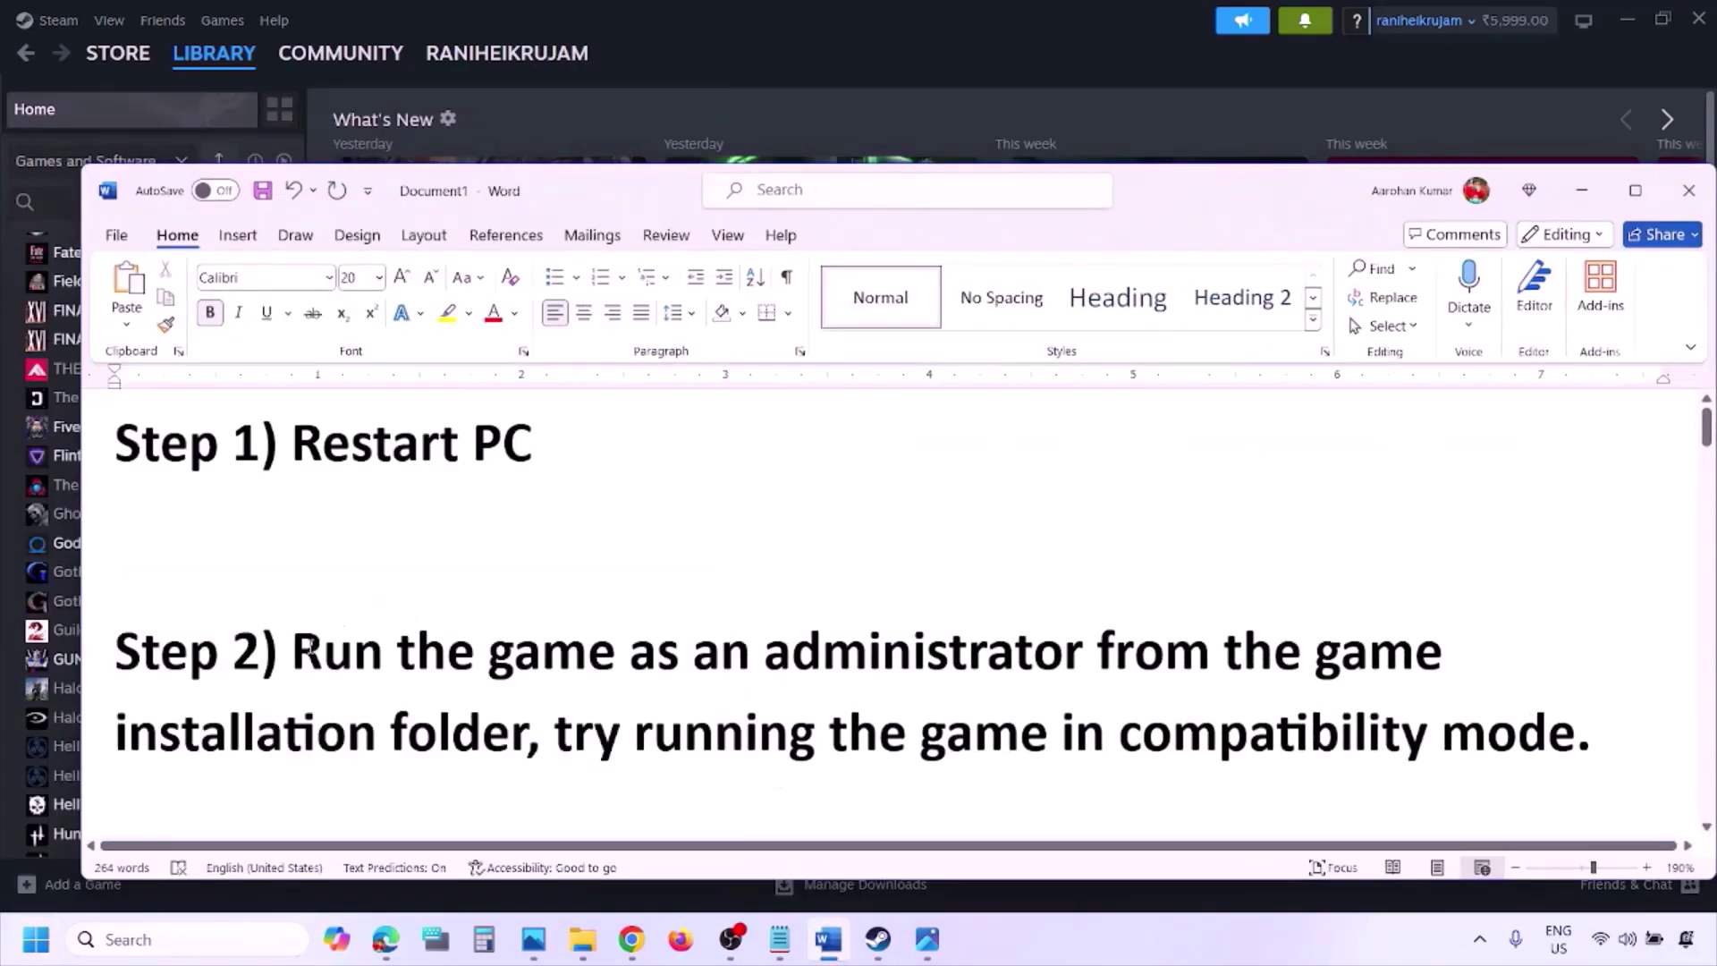
drag(298, 648, 1302, 641)
drag(295, 651, 501, 733)
click(1087, 943)
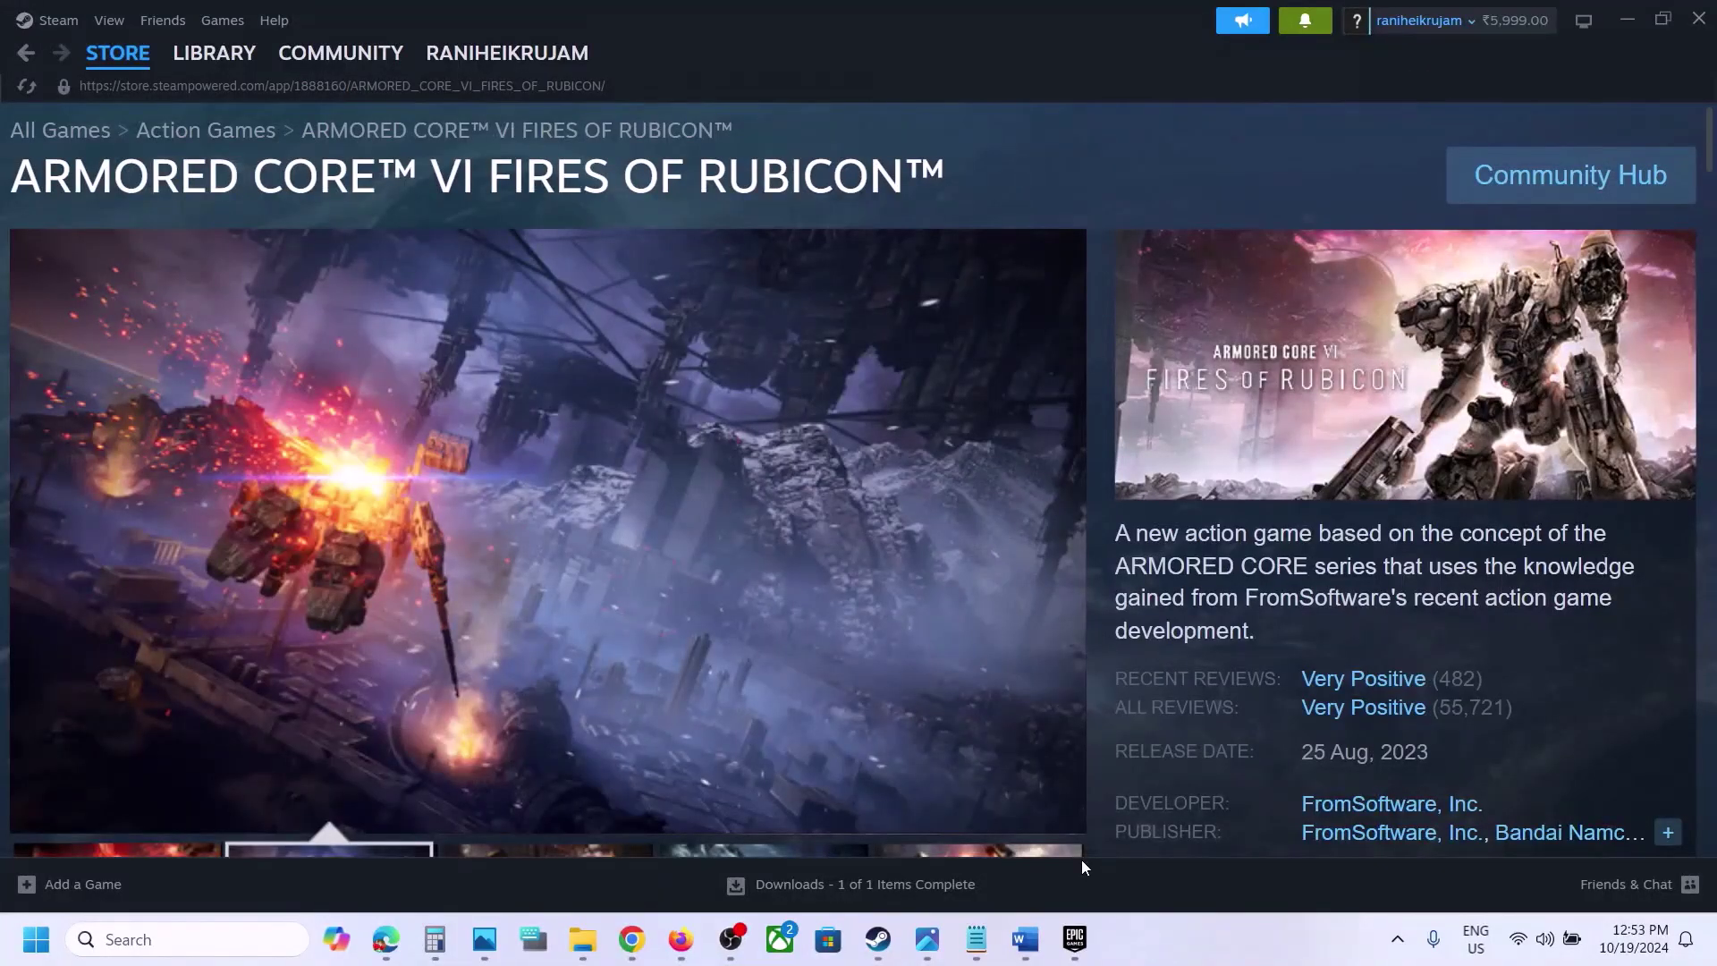
Step: View the "Update Steam" heading in Word, and show the Steam client's option to check for updates
click(1025, 937)
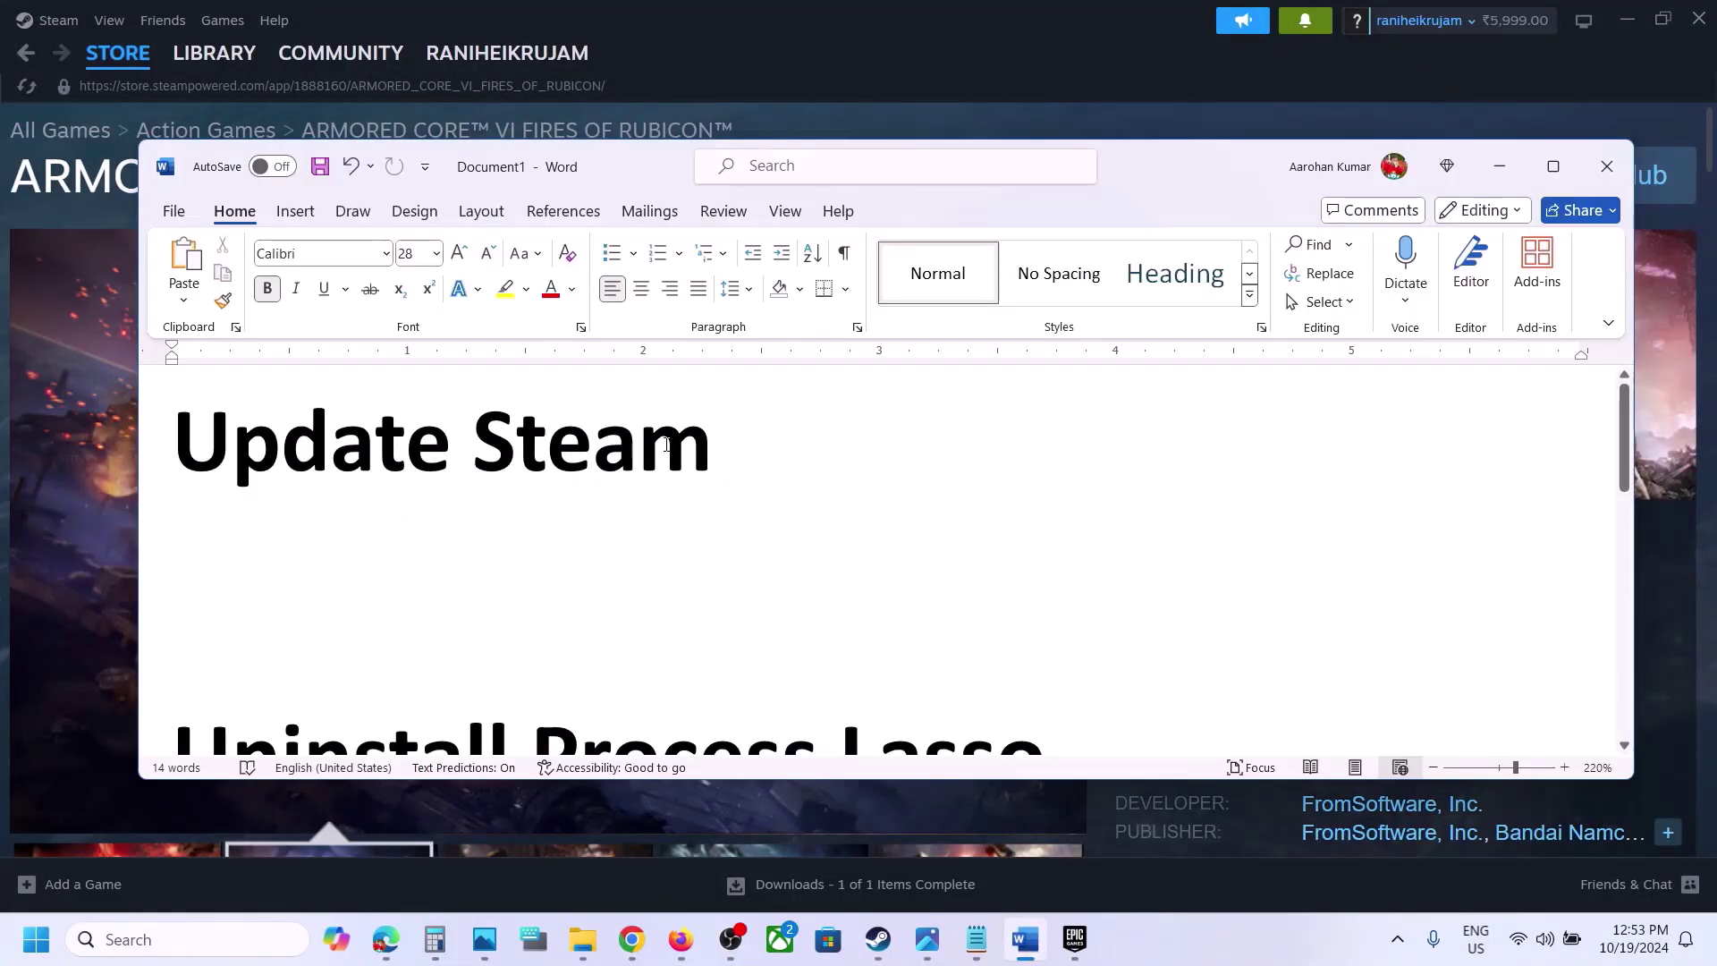
click(70, 21)
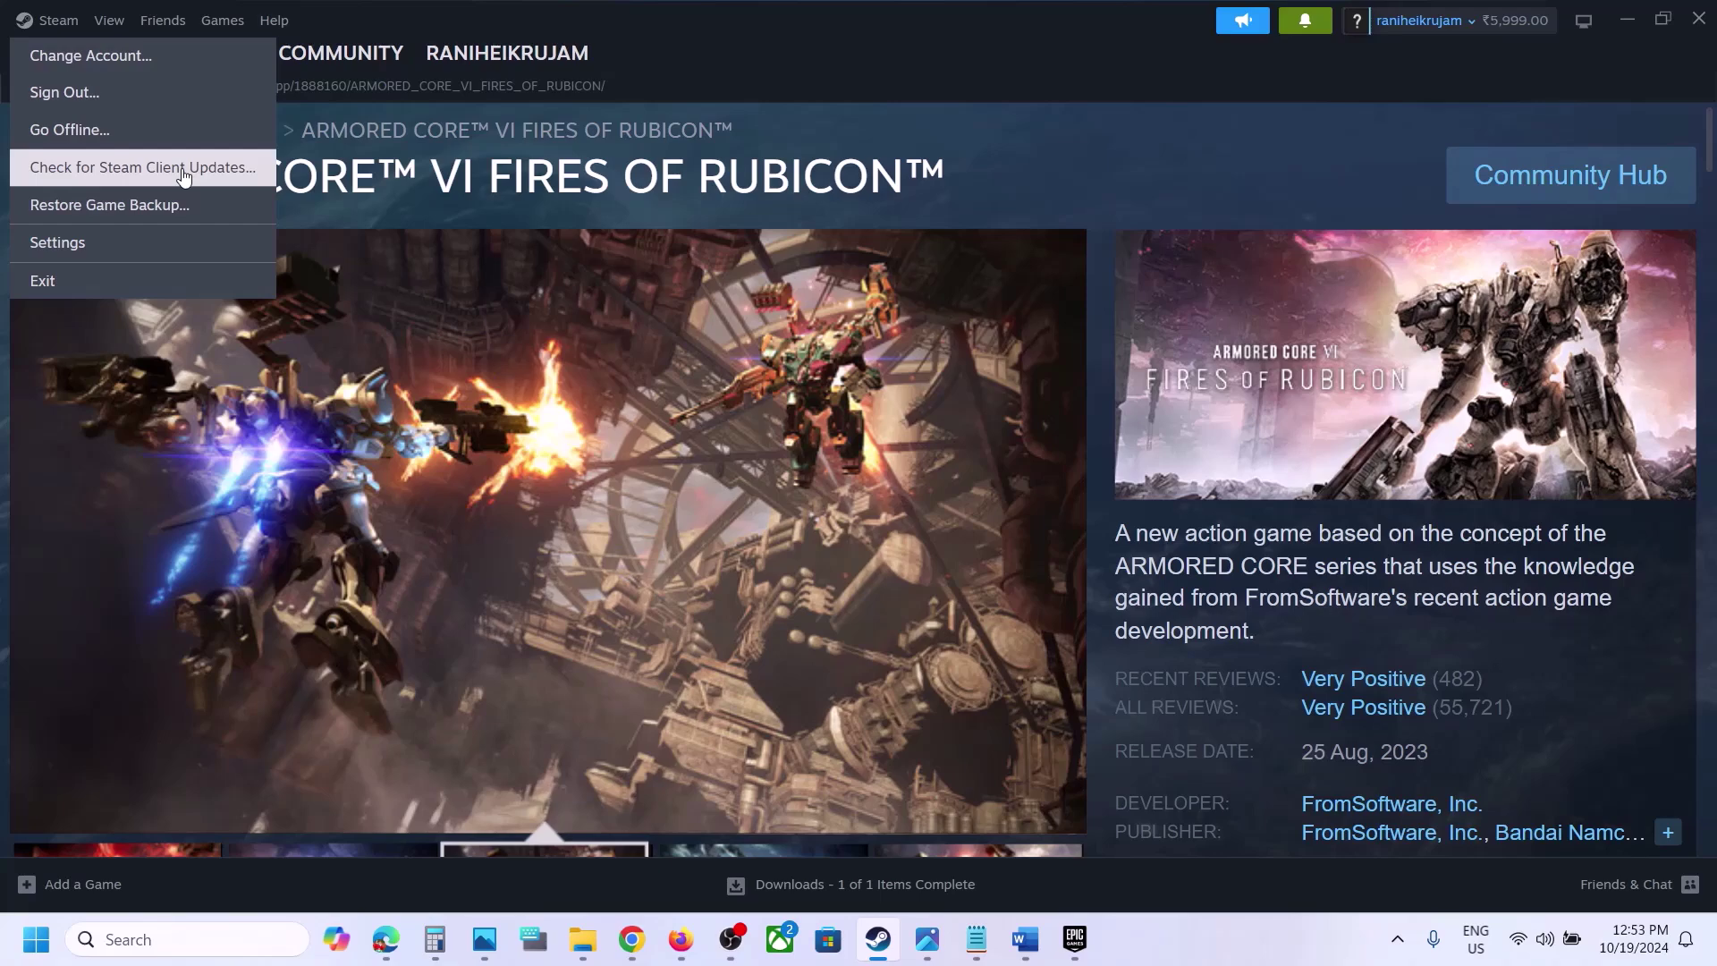
Step: Return to the Word notes and highlight "Process Lasso" in the uninstall heading
click(1030, 939)
scroll(679, 608, down, 3)
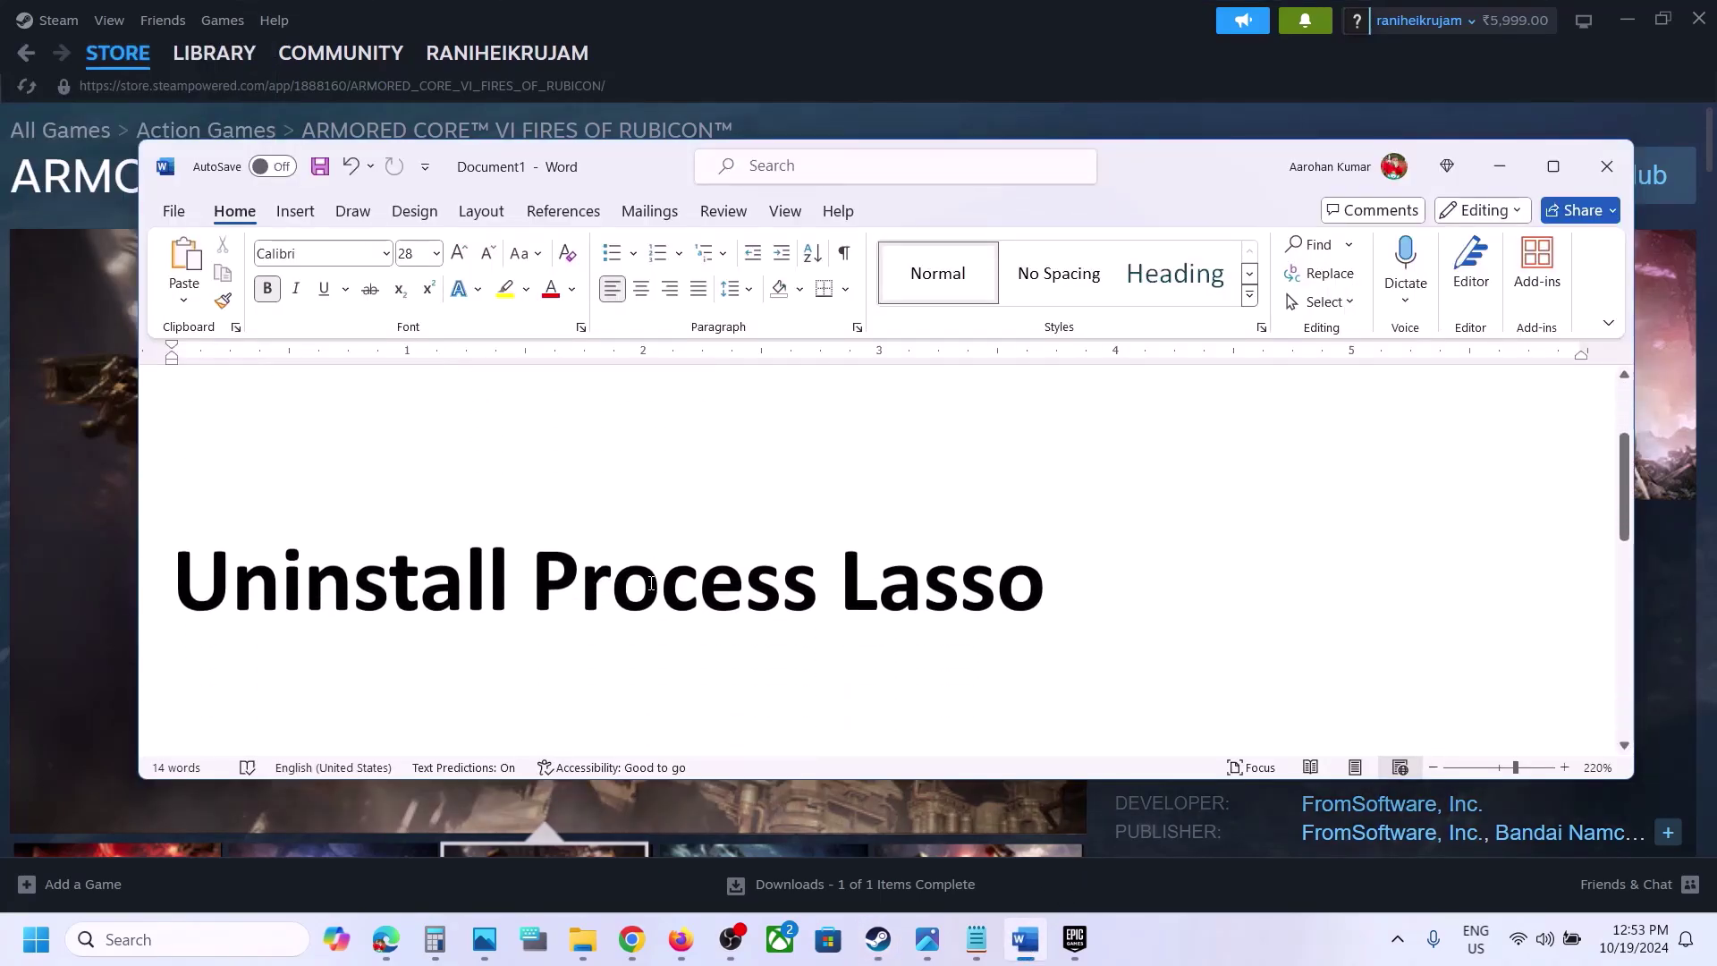
drag(236, 605, 1074, 608)
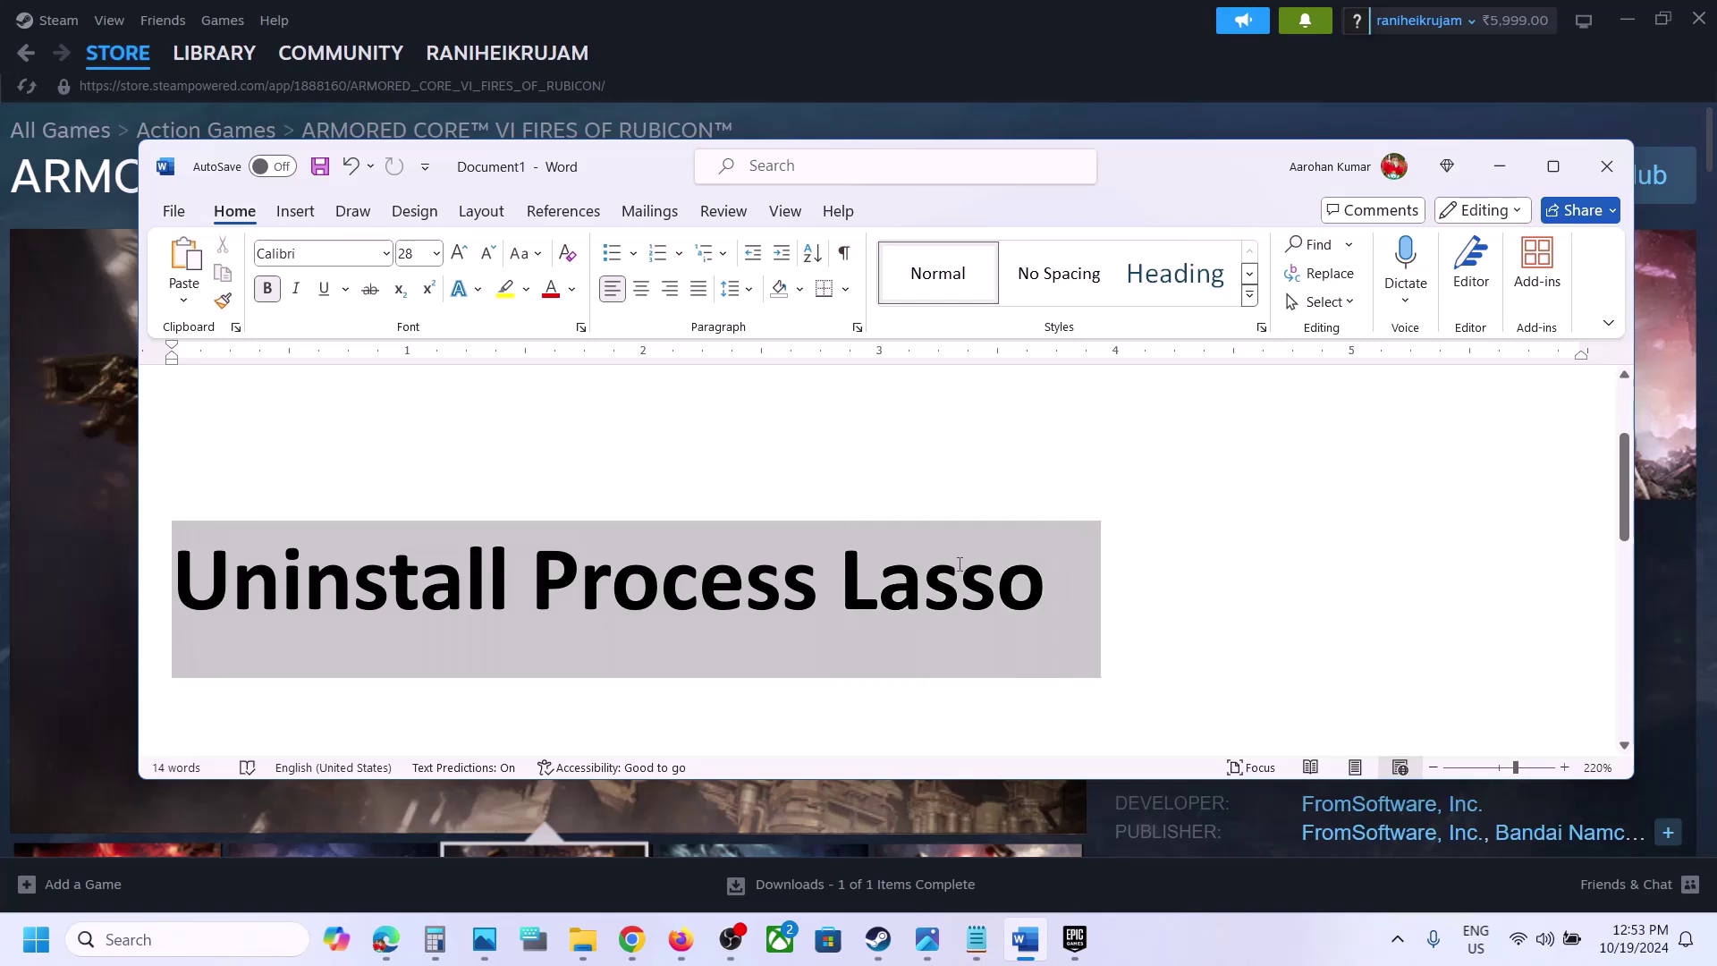
click(581, 597)
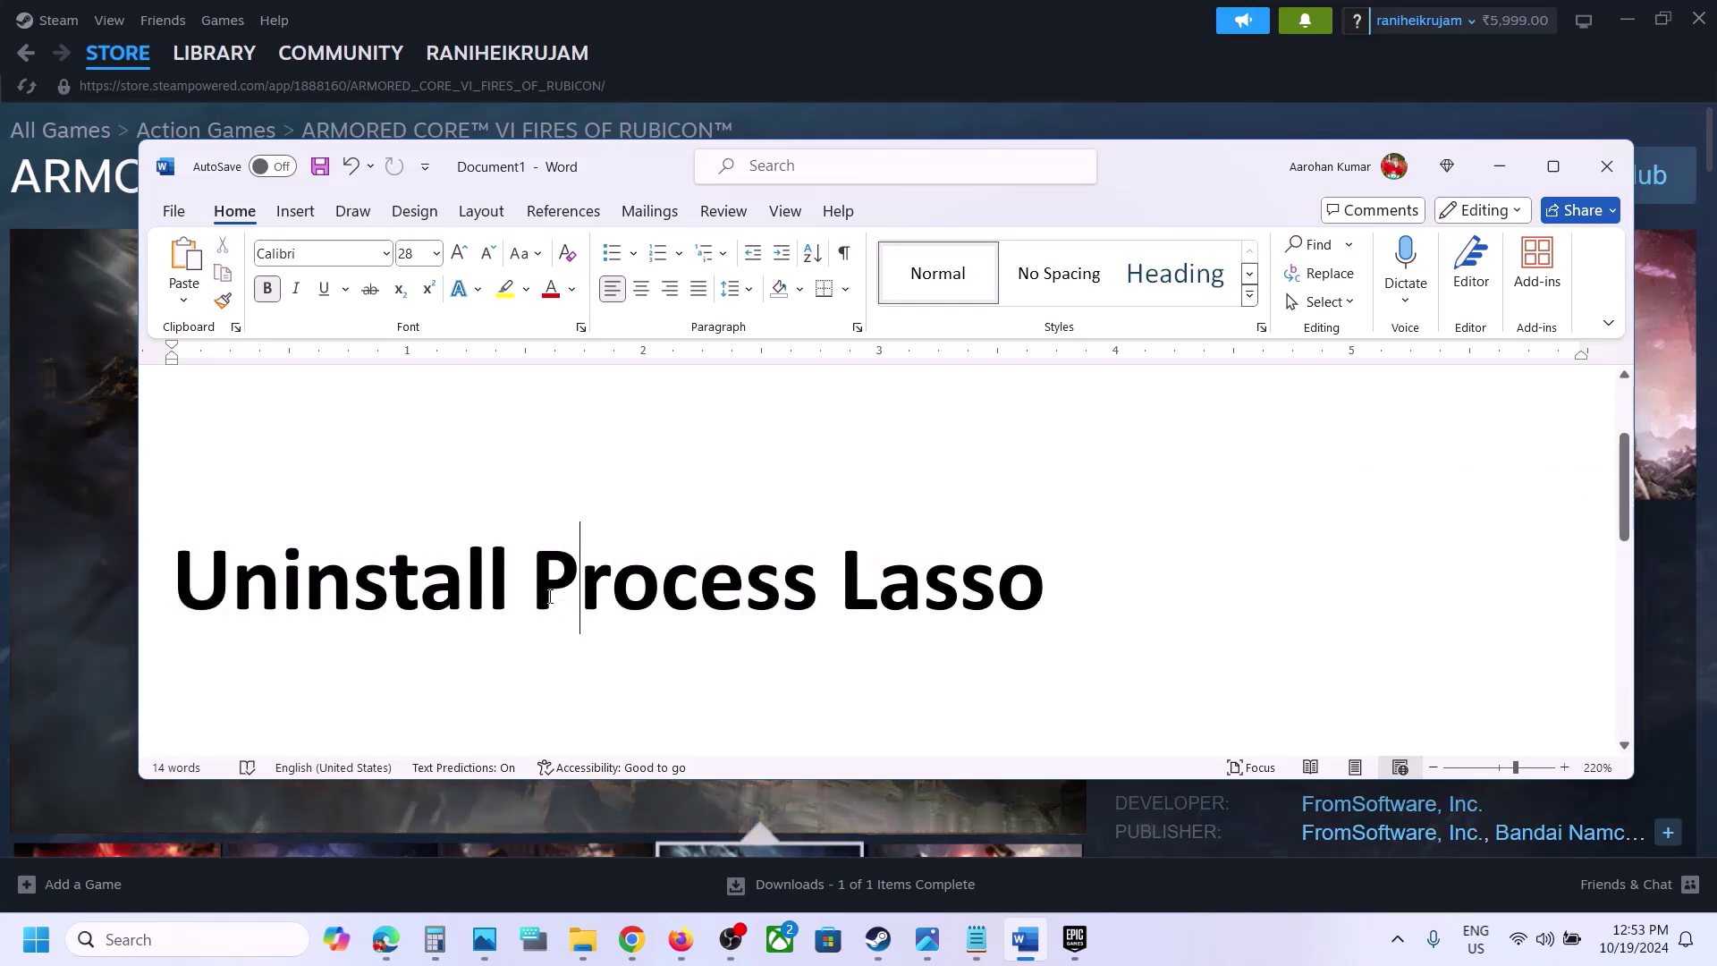
drag(581, 598, 1029, 590)
Step: Display the computer's Restart option and dismiss the power choices without restarting
key(super)
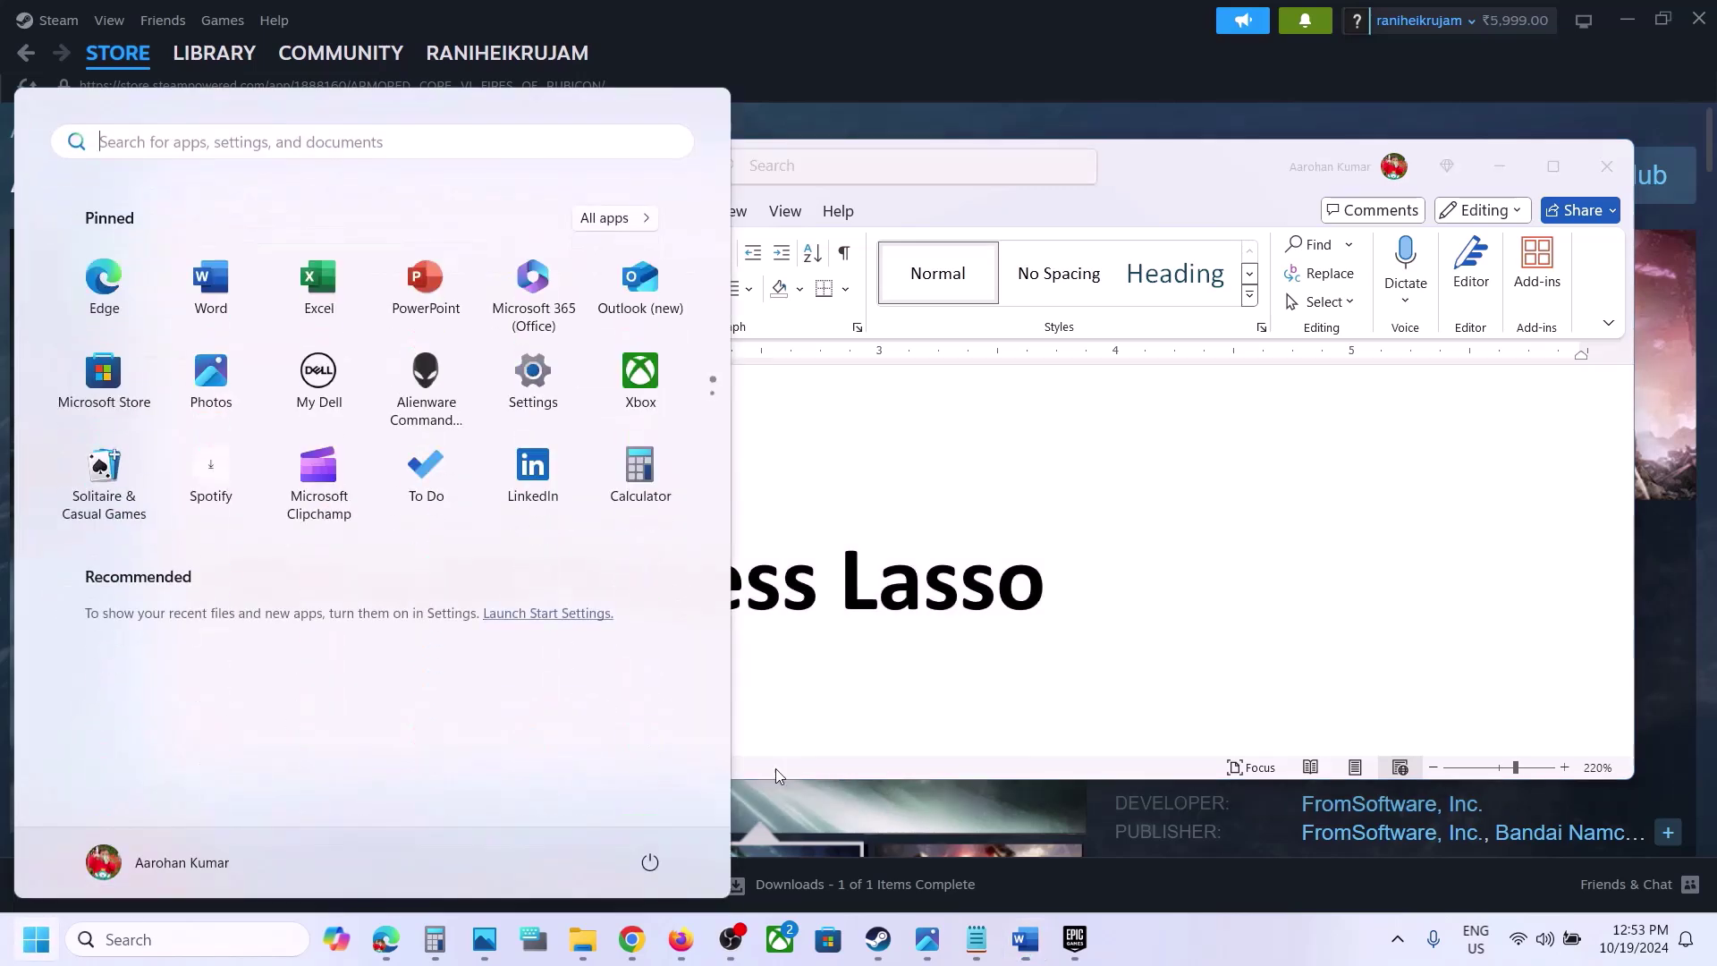
click(650, 861)
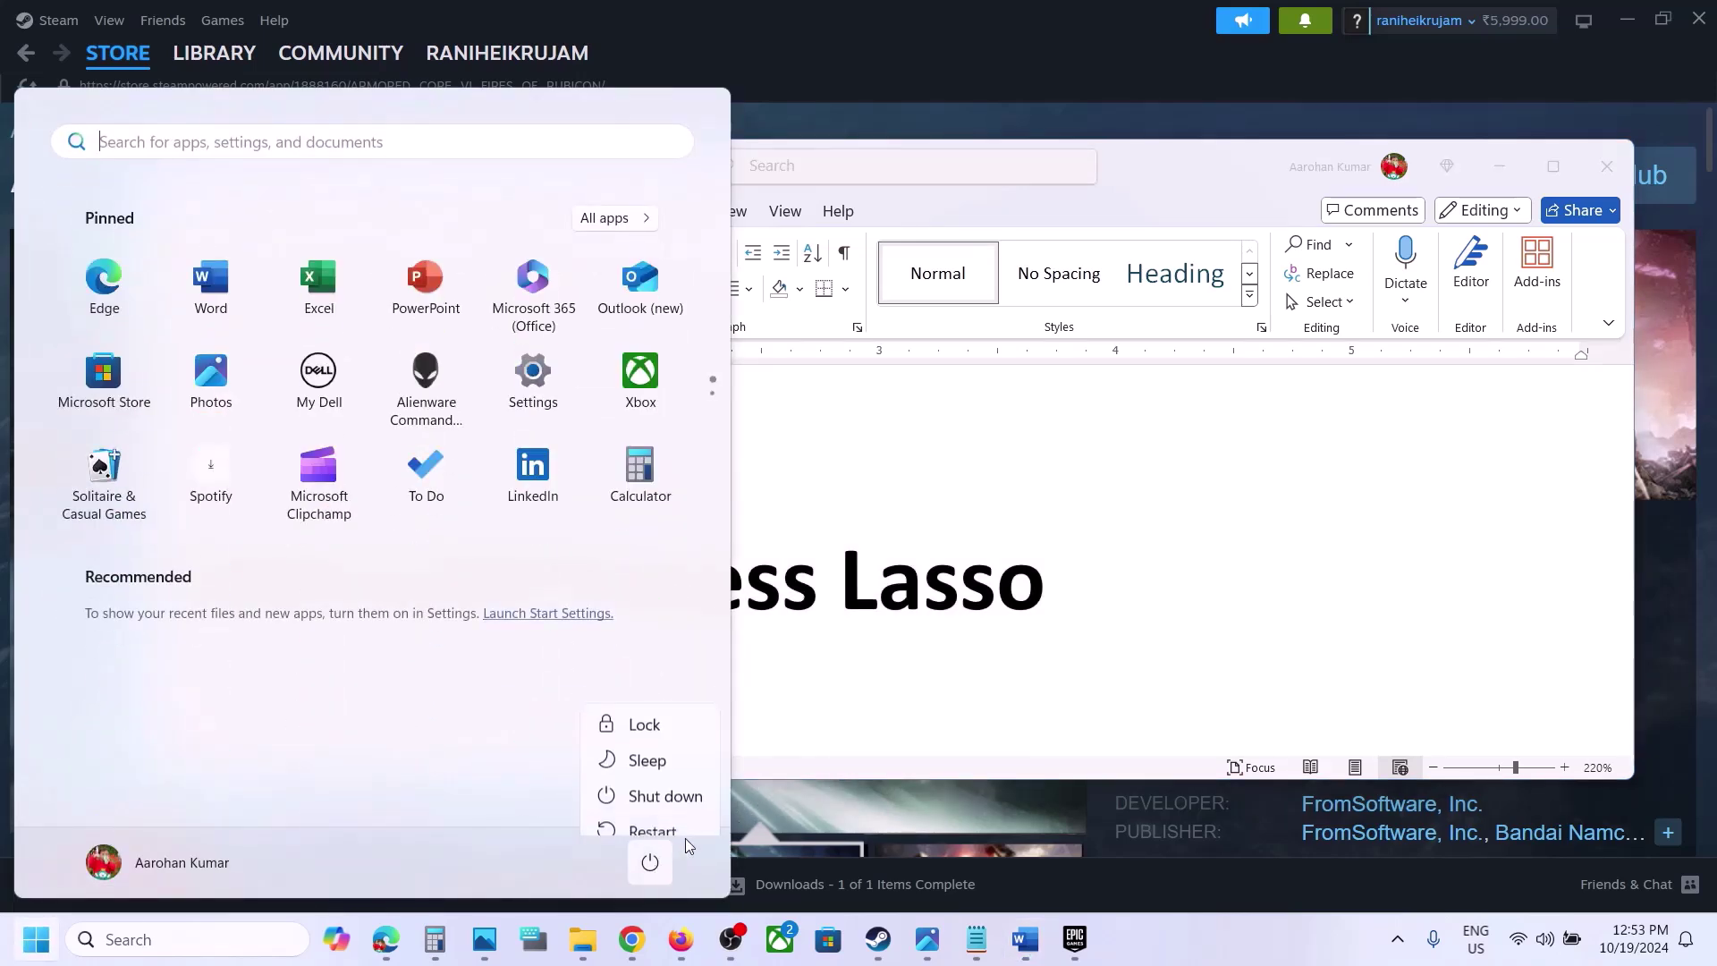
click(1012, 625)
Step: Highlight the instruction "Set Windows resolution to 1920x1080" in the Word notes
scroll(593, 624, down, 3)
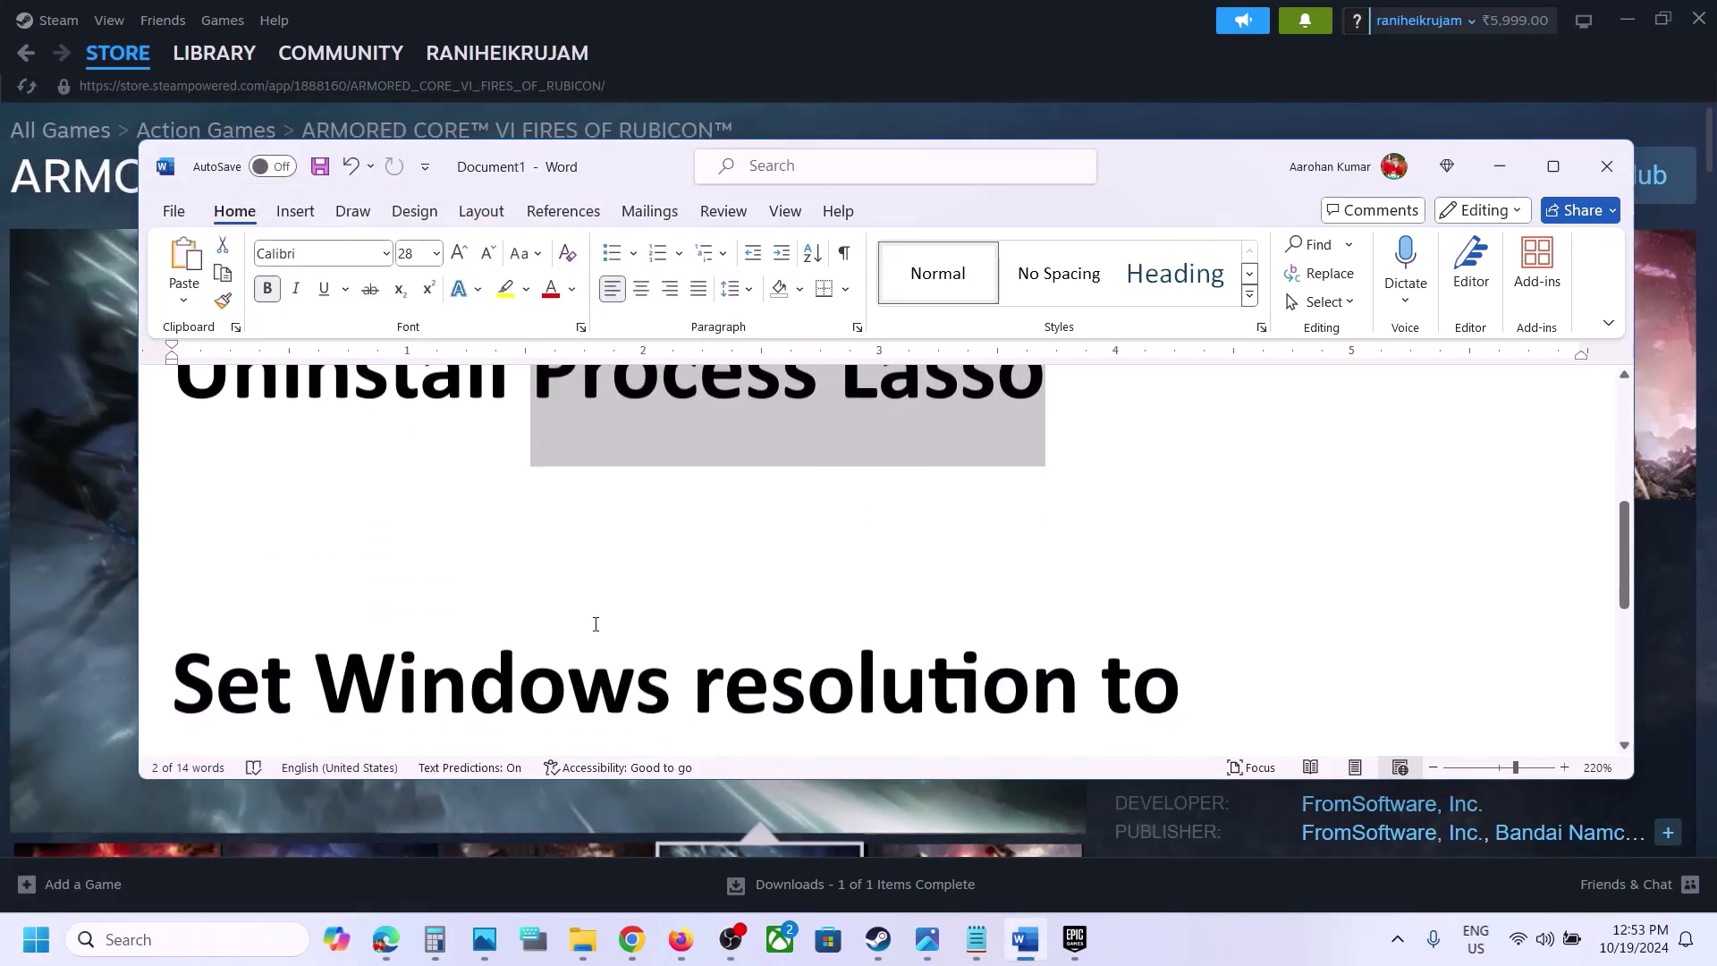
scroll(596, 624, down, 2)
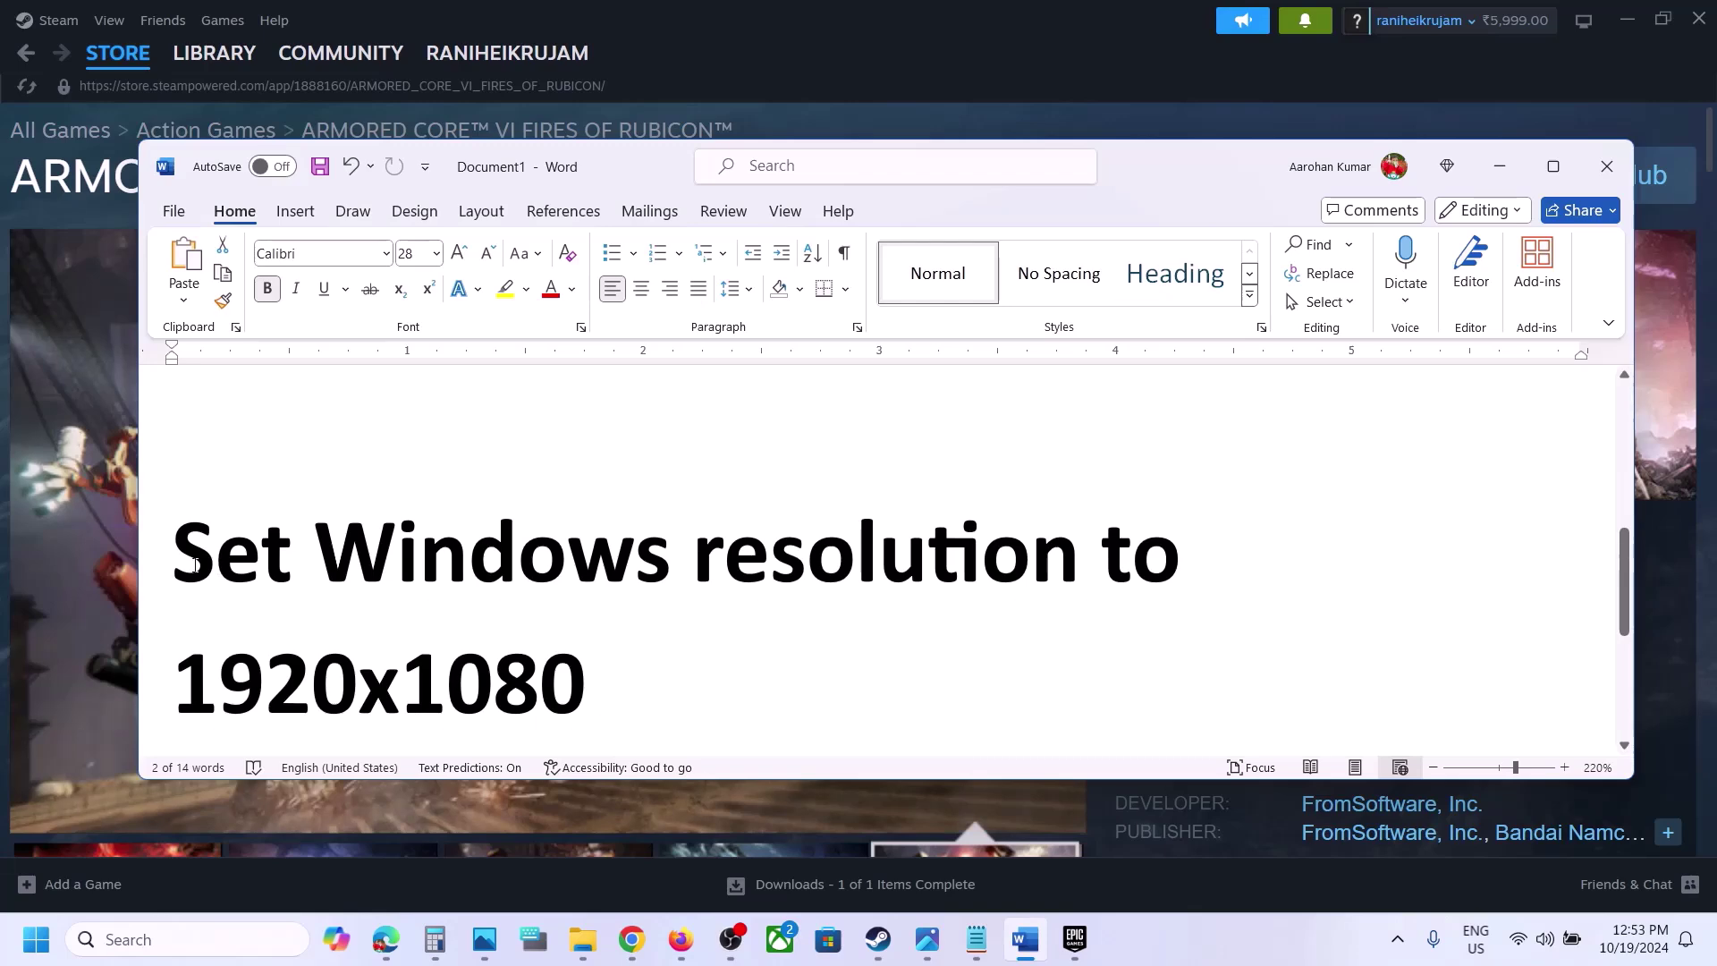
drag(195, 565, 694, 667)
scroll(700, 674, down, 1)
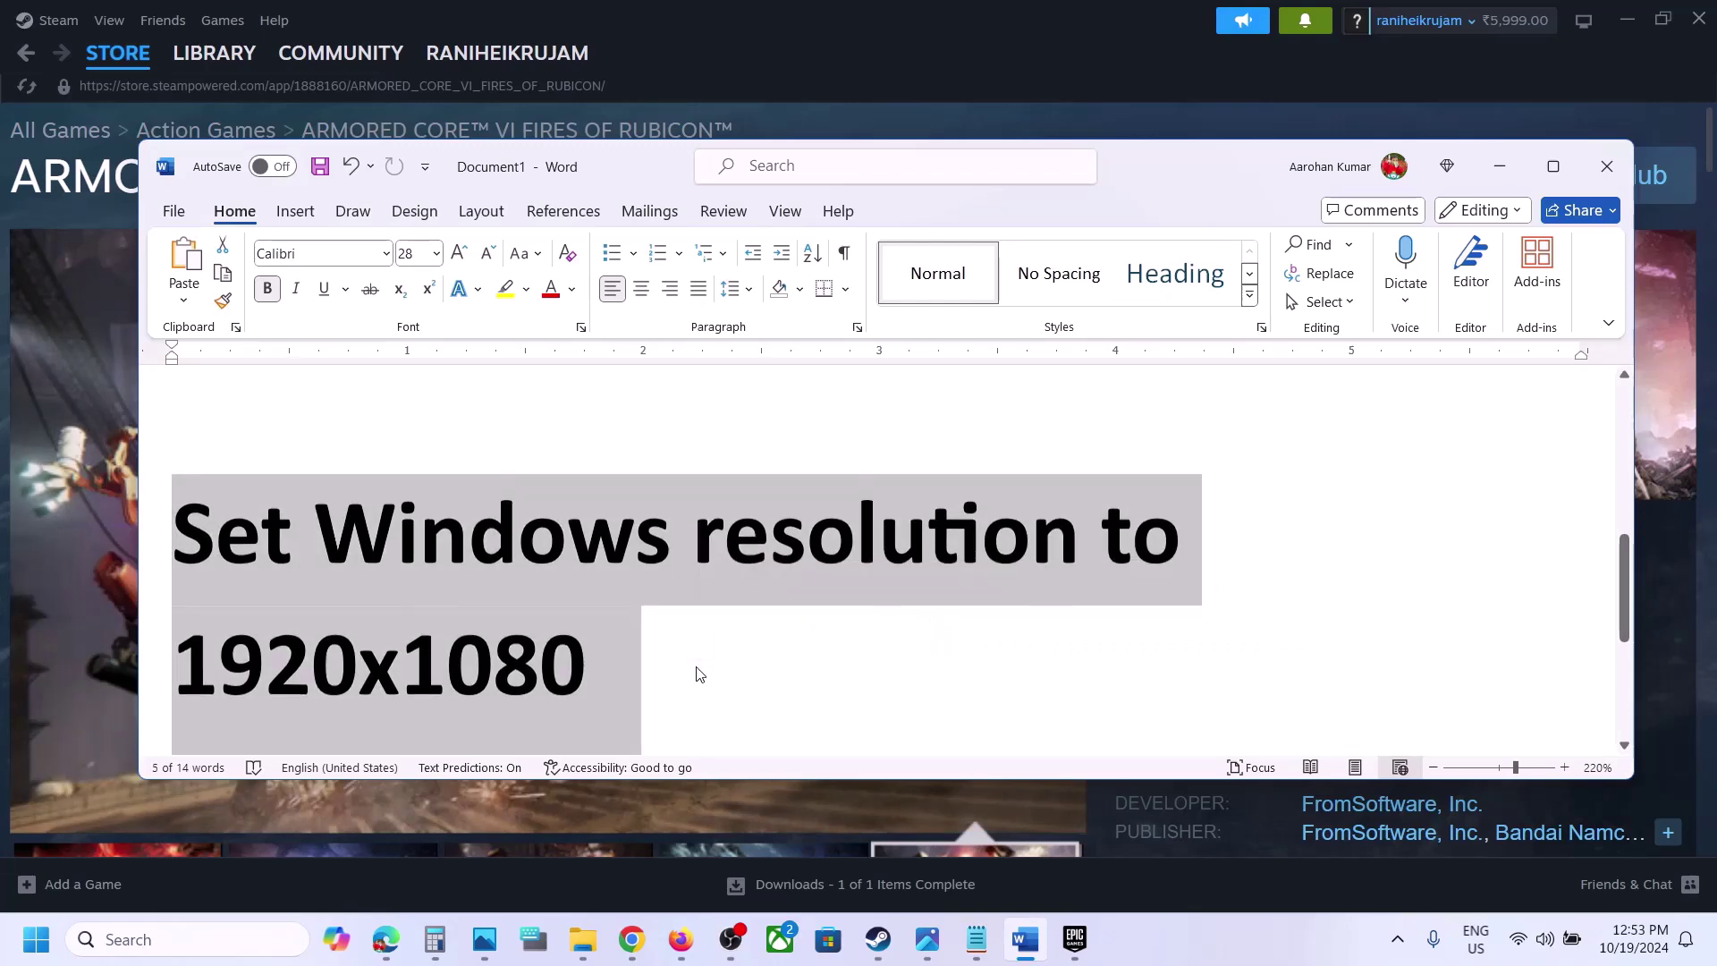
click(698, 673)
Step: Open the Windows display settings and show the list of available display resolutions
key(super+i)
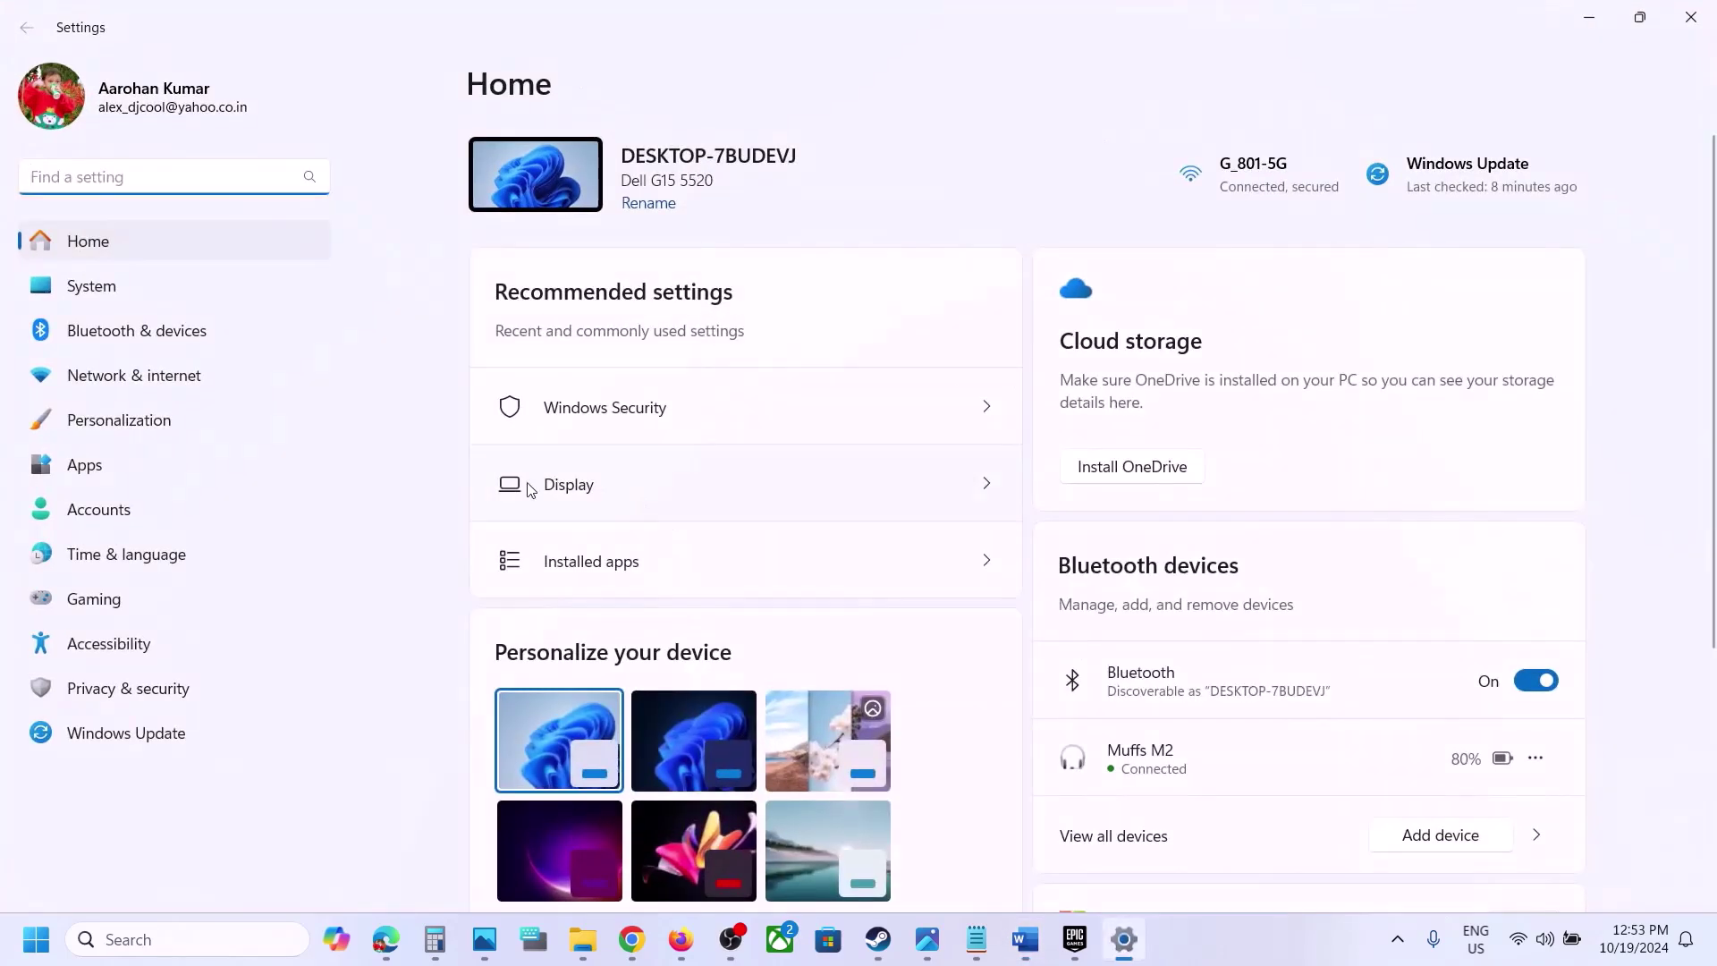
click(56, 268)
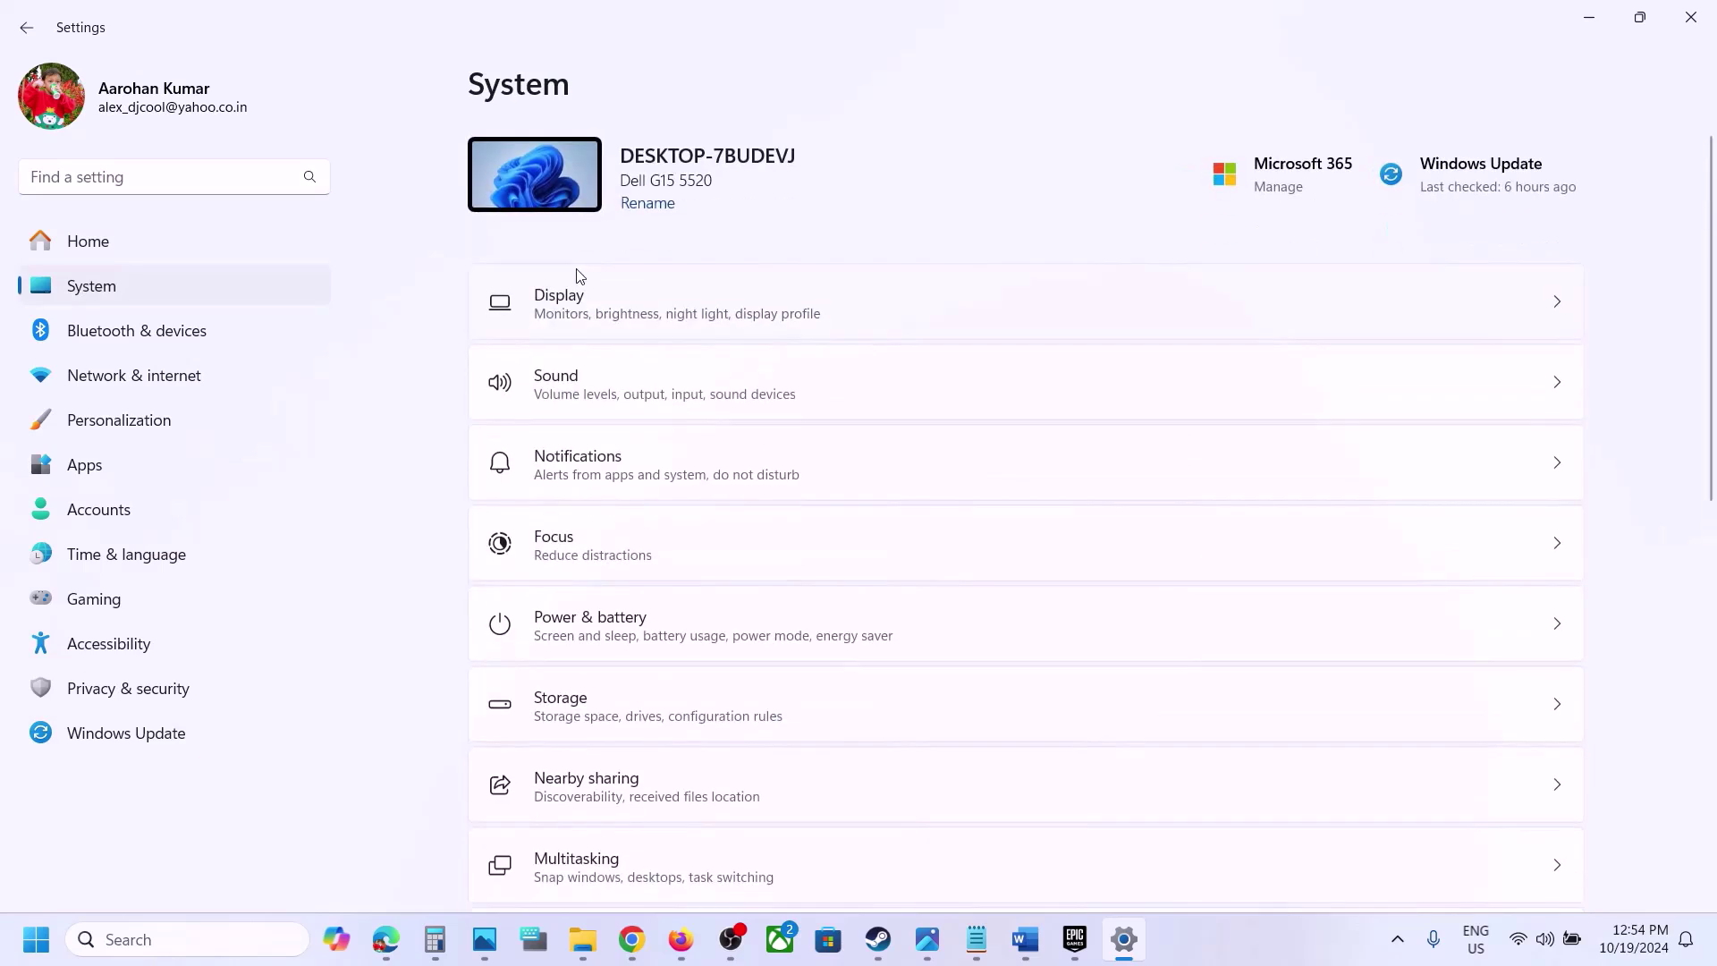
click(577, 313)
scroll(1082, 479, down, 3)
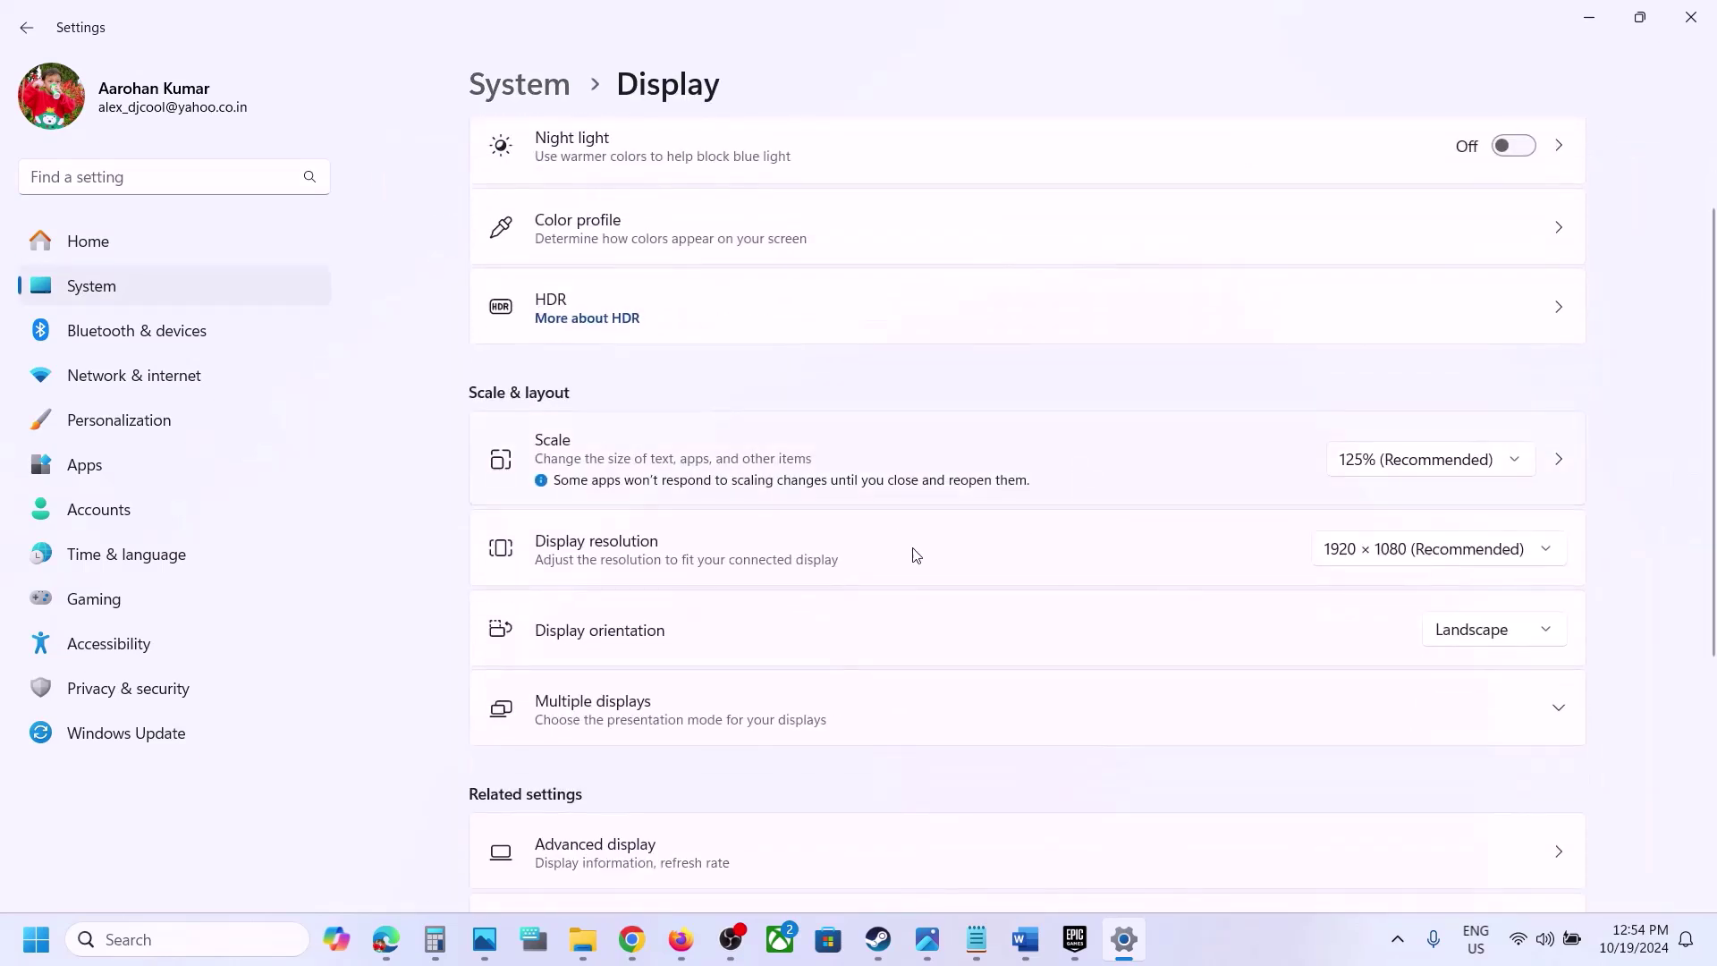
click(1447, 562)
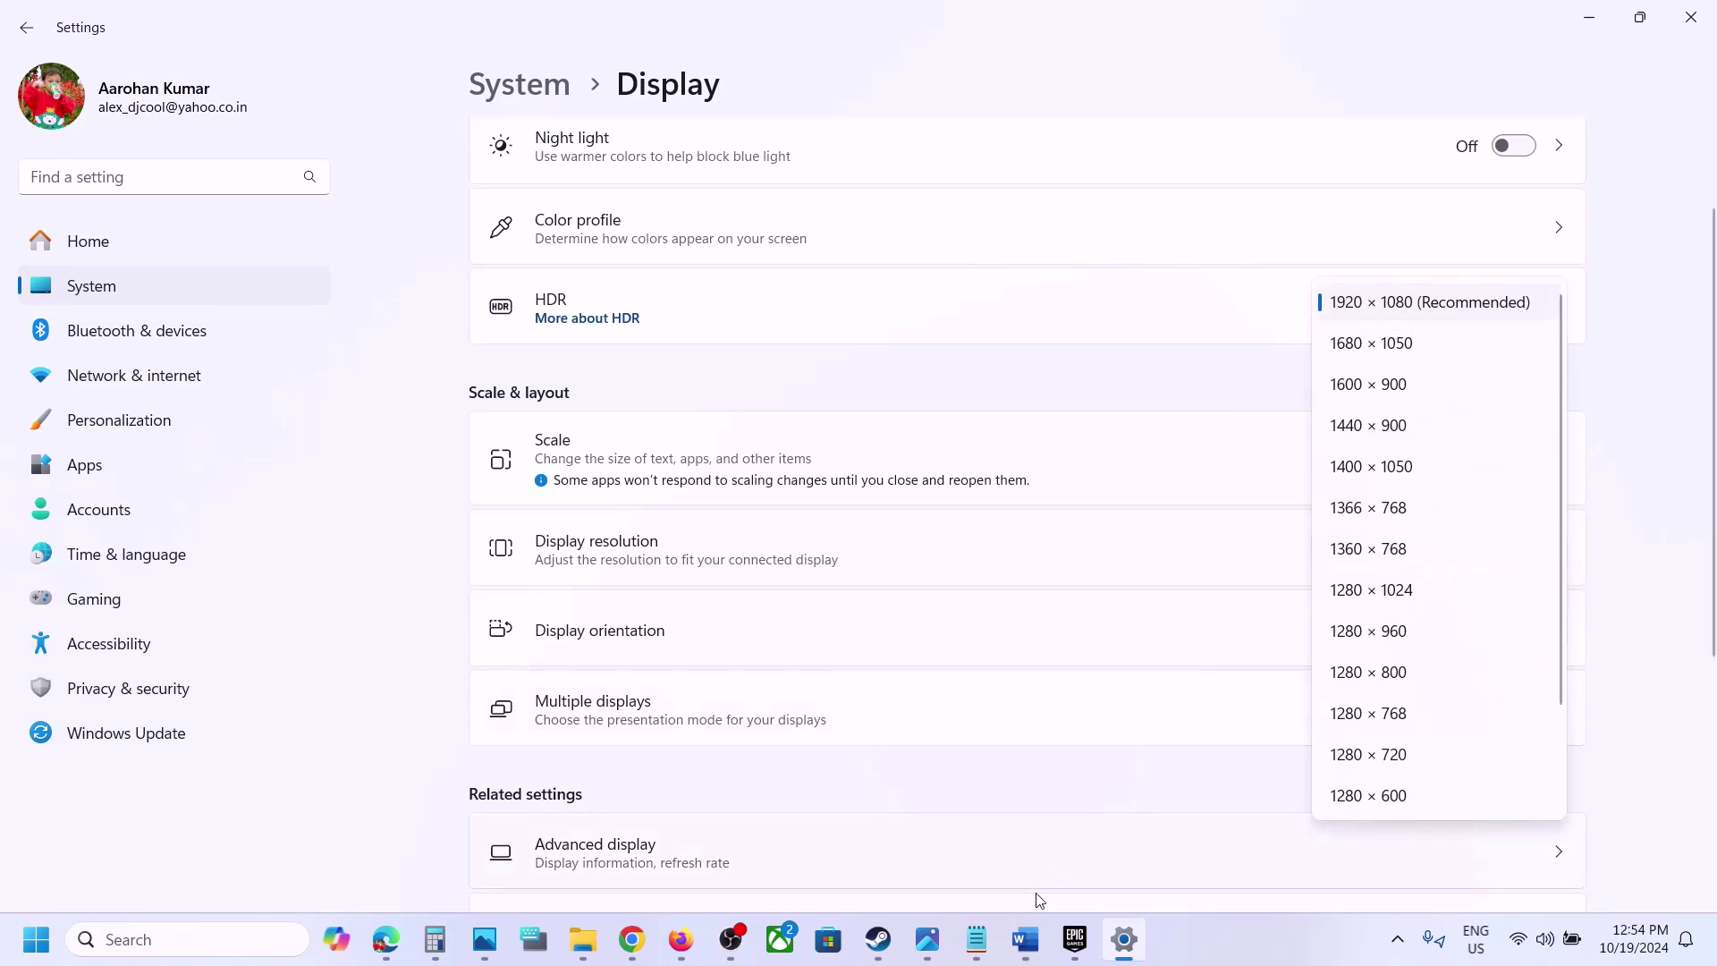
Step: Switch back to Word and highlight the "Update Epic Games Launcher" heading
click(1025, 939)
scroll(846, 597, down, 2)
scroll(847, 597, down, 2)
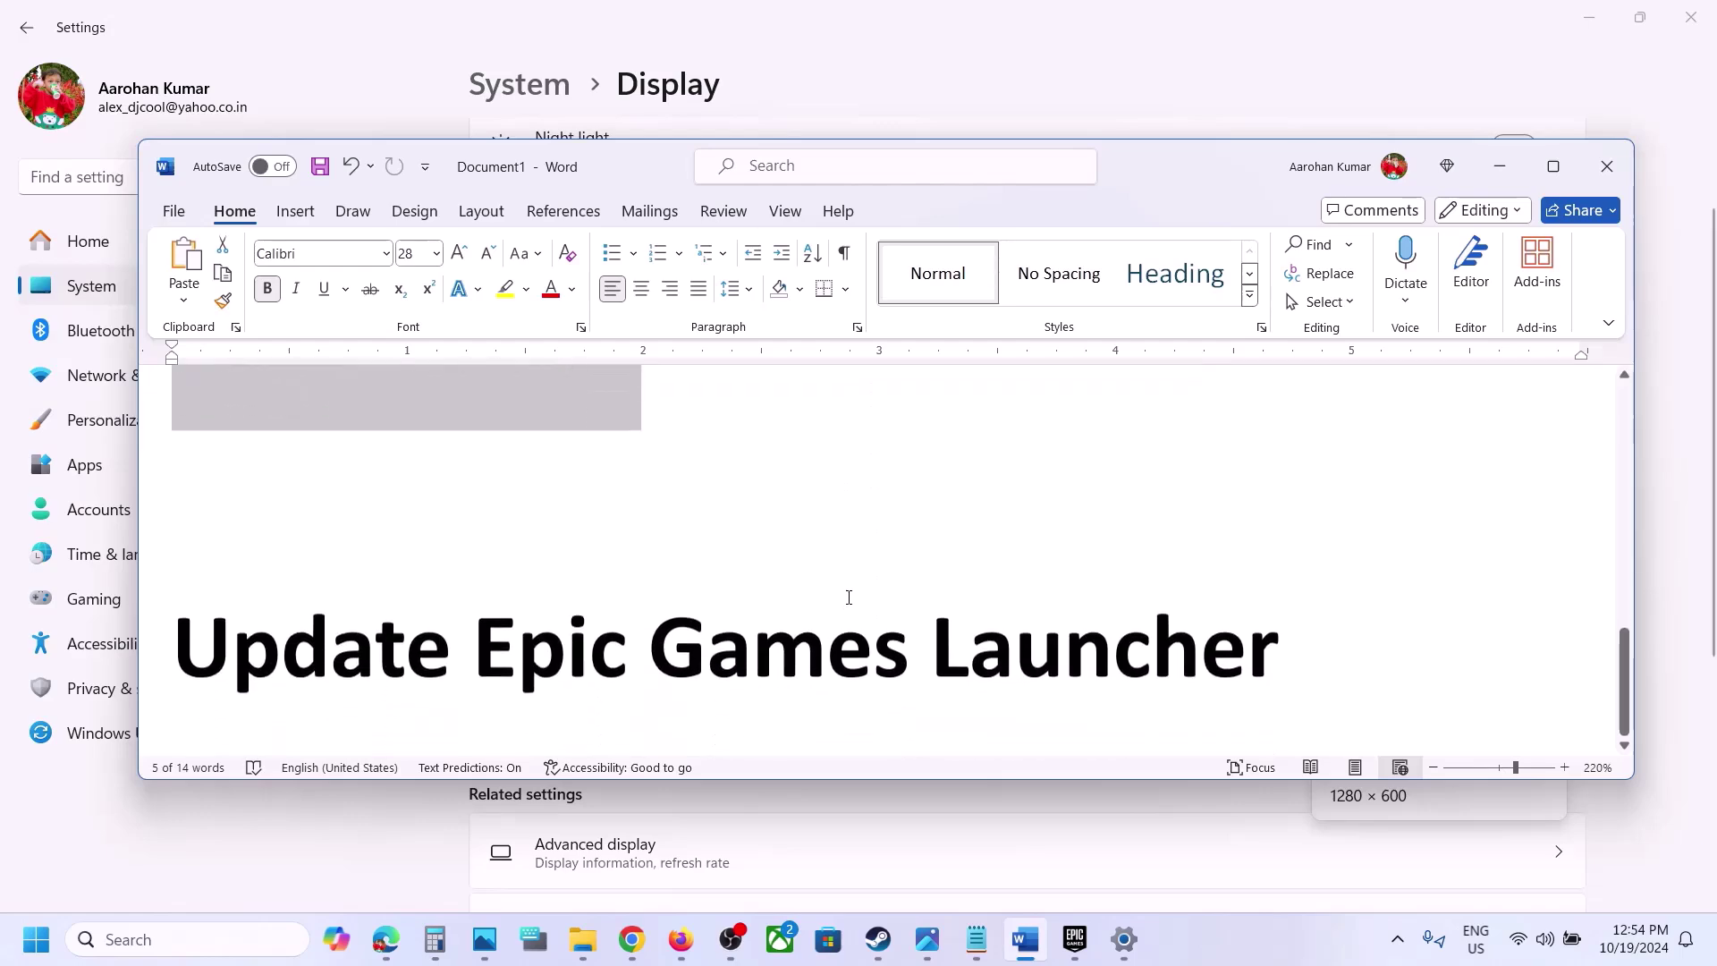
drag(203, 650, 1288, 653)
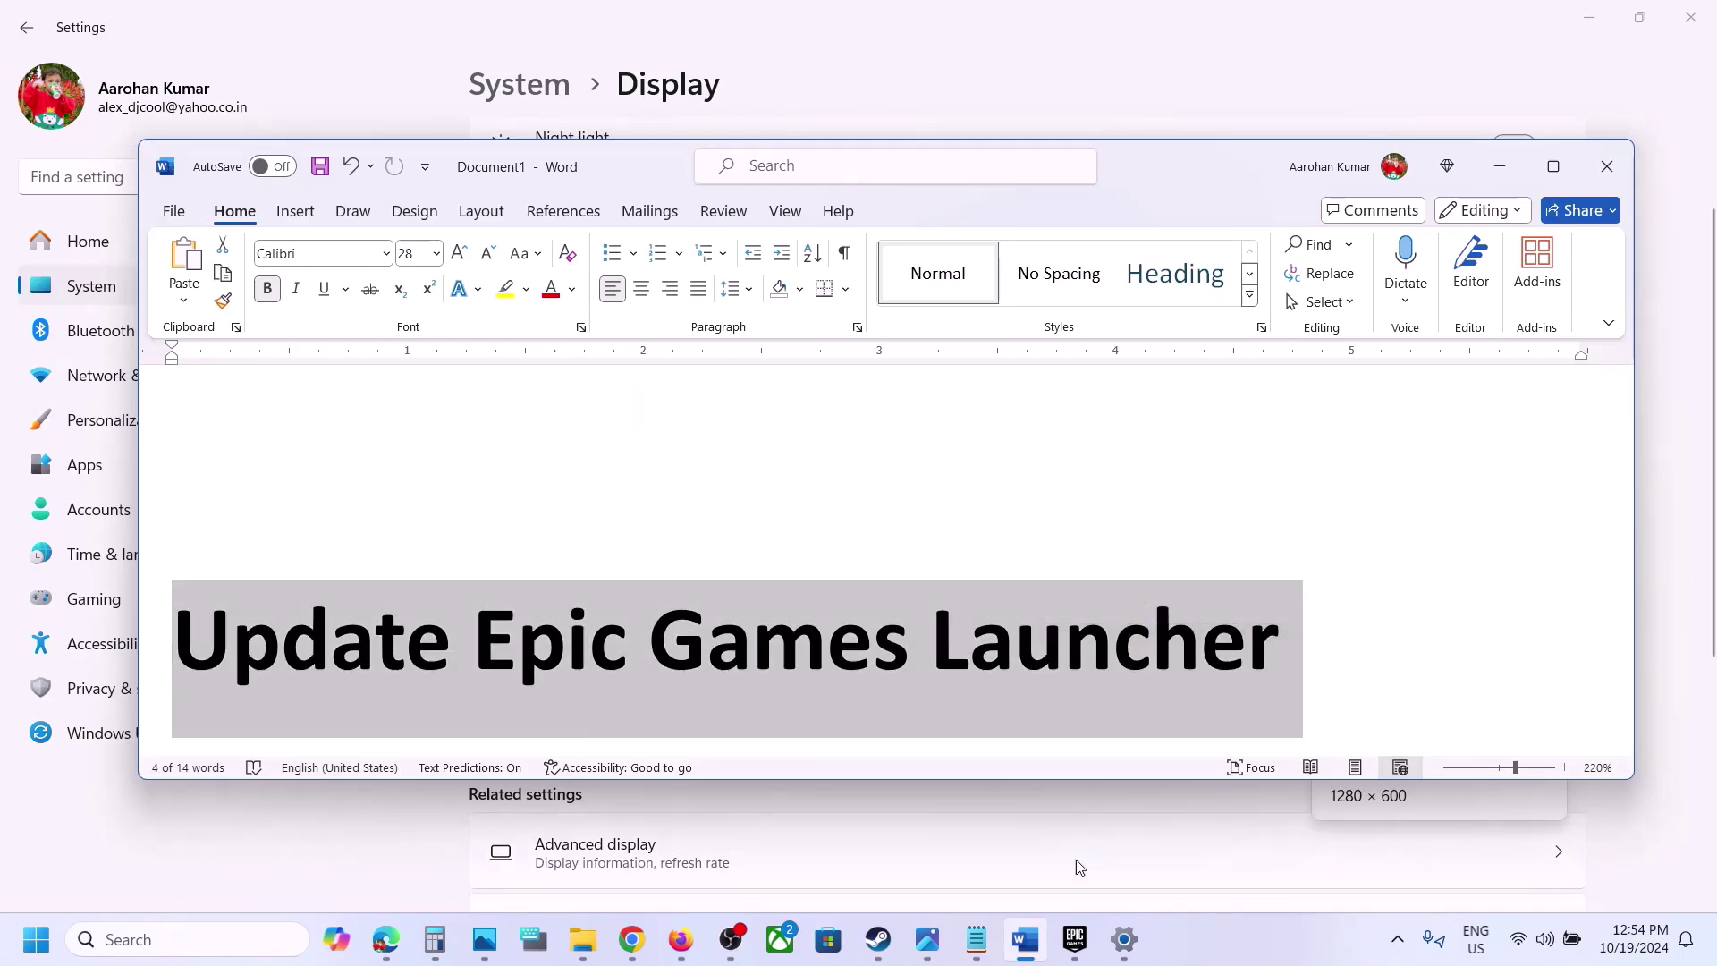
Step: Open the Epic Games Launcher settings, and view the reference image "Epic game launcher Update Option.jpg" for the update option
click(1075, 940)
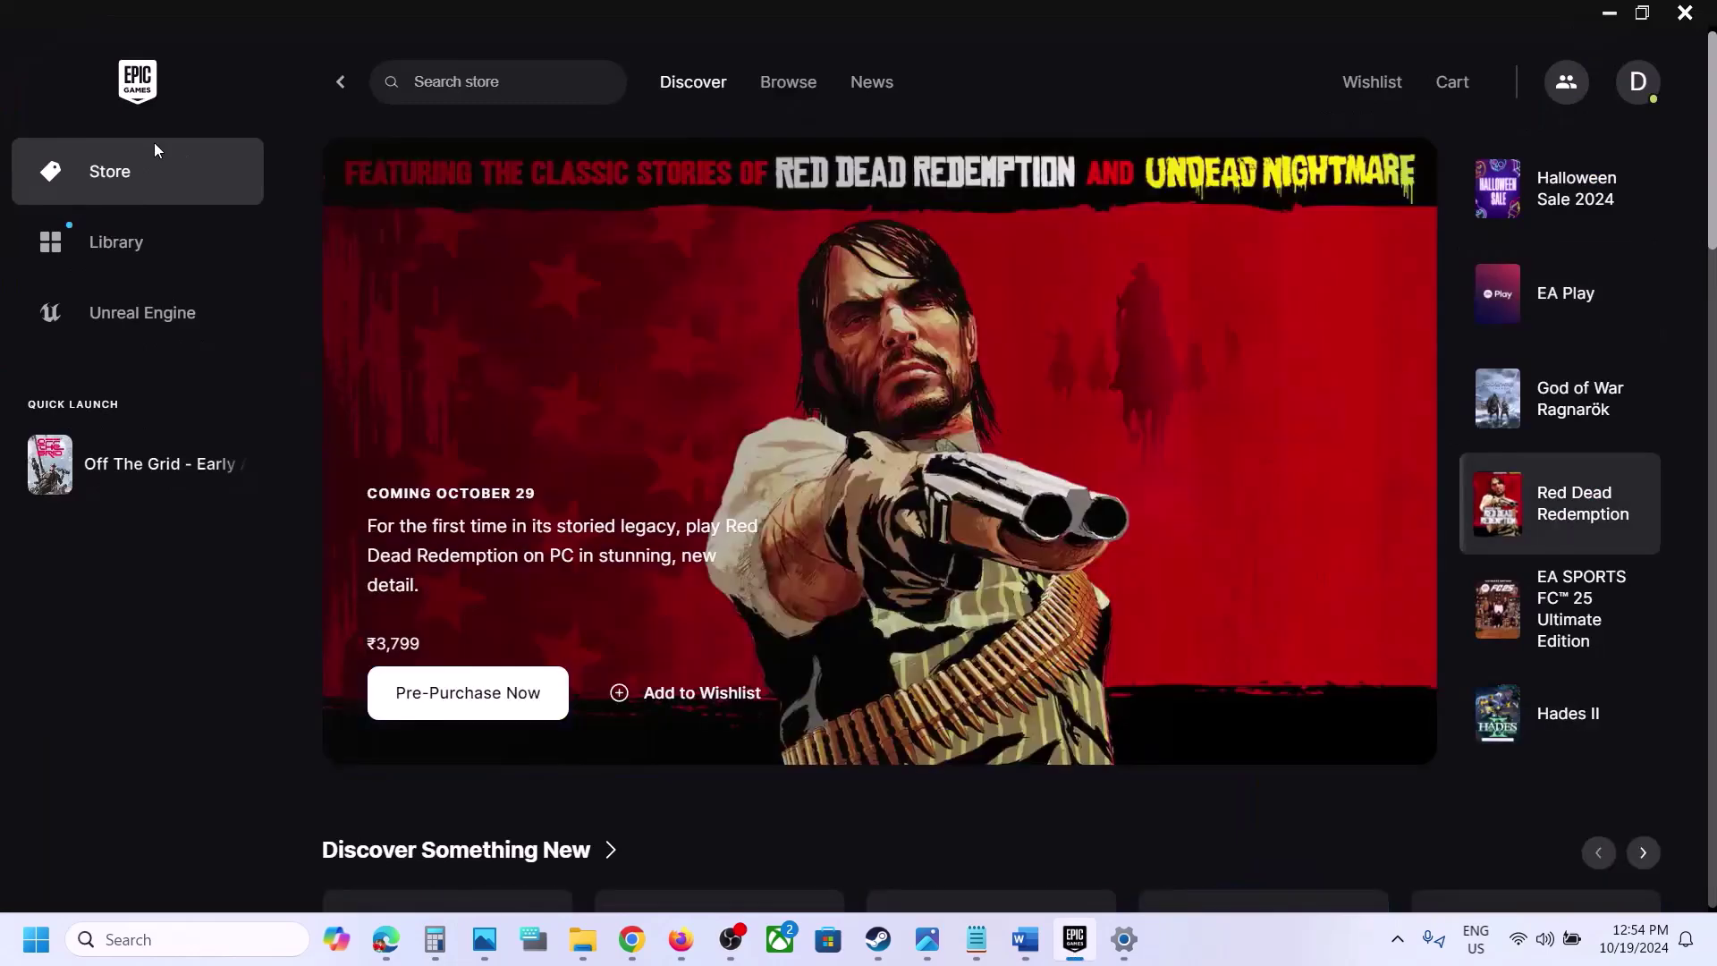
click(1642, 93)
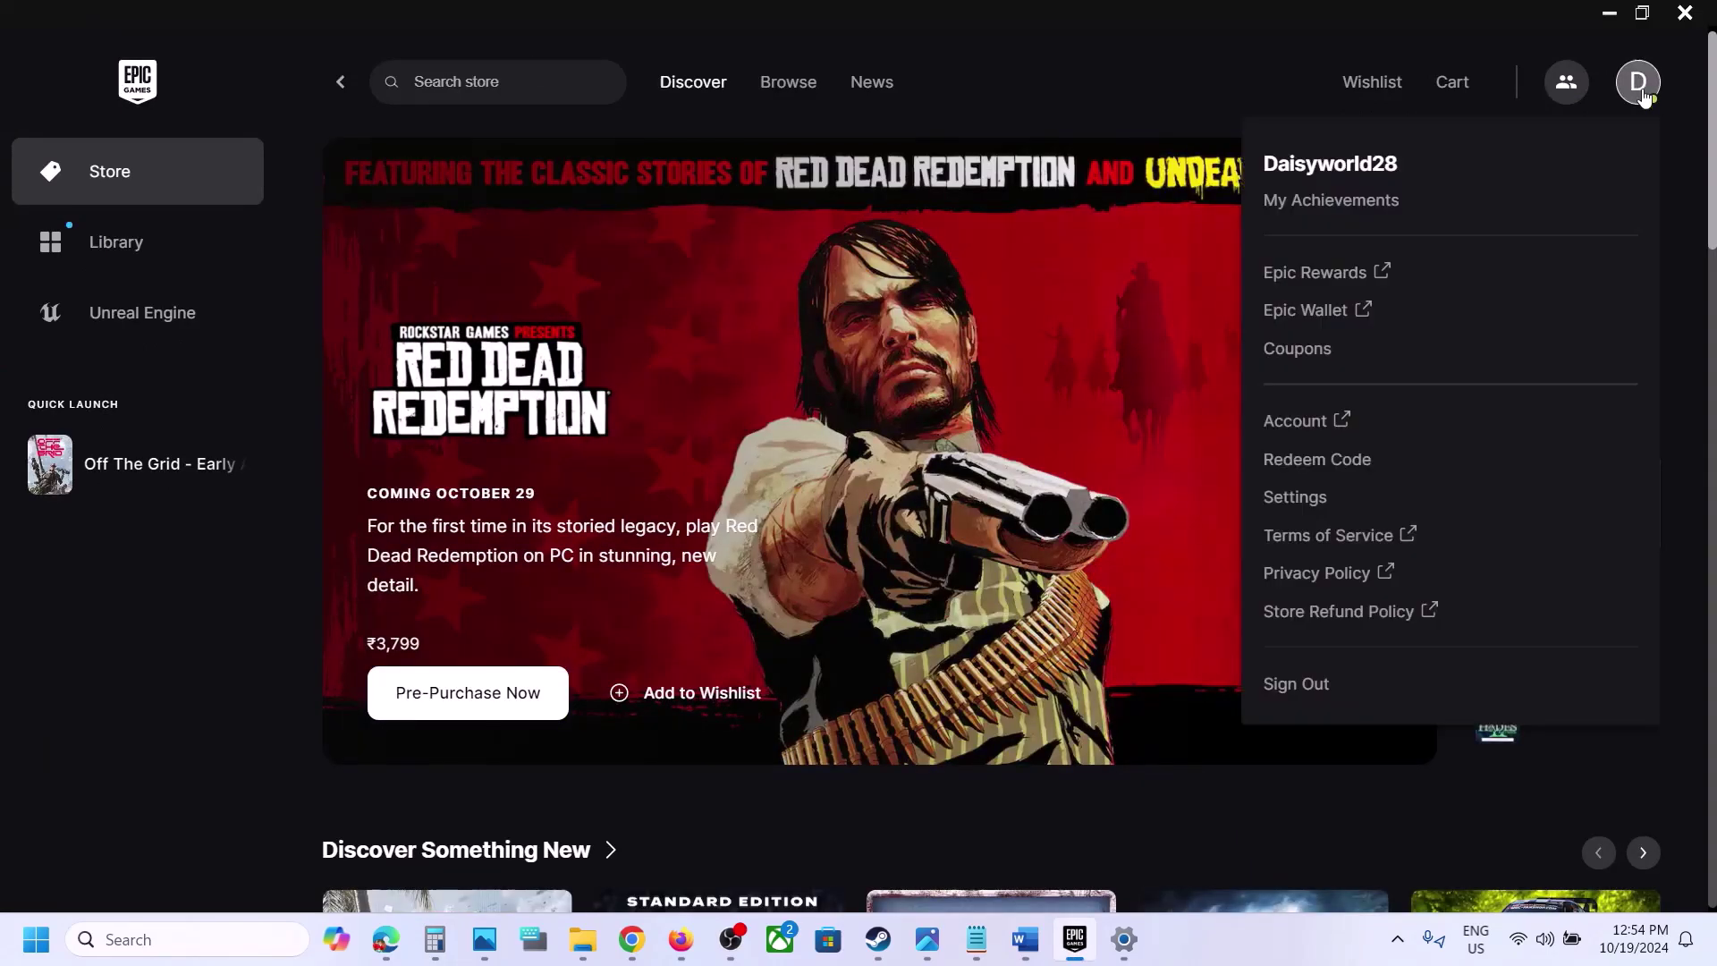
click(1293, 497)
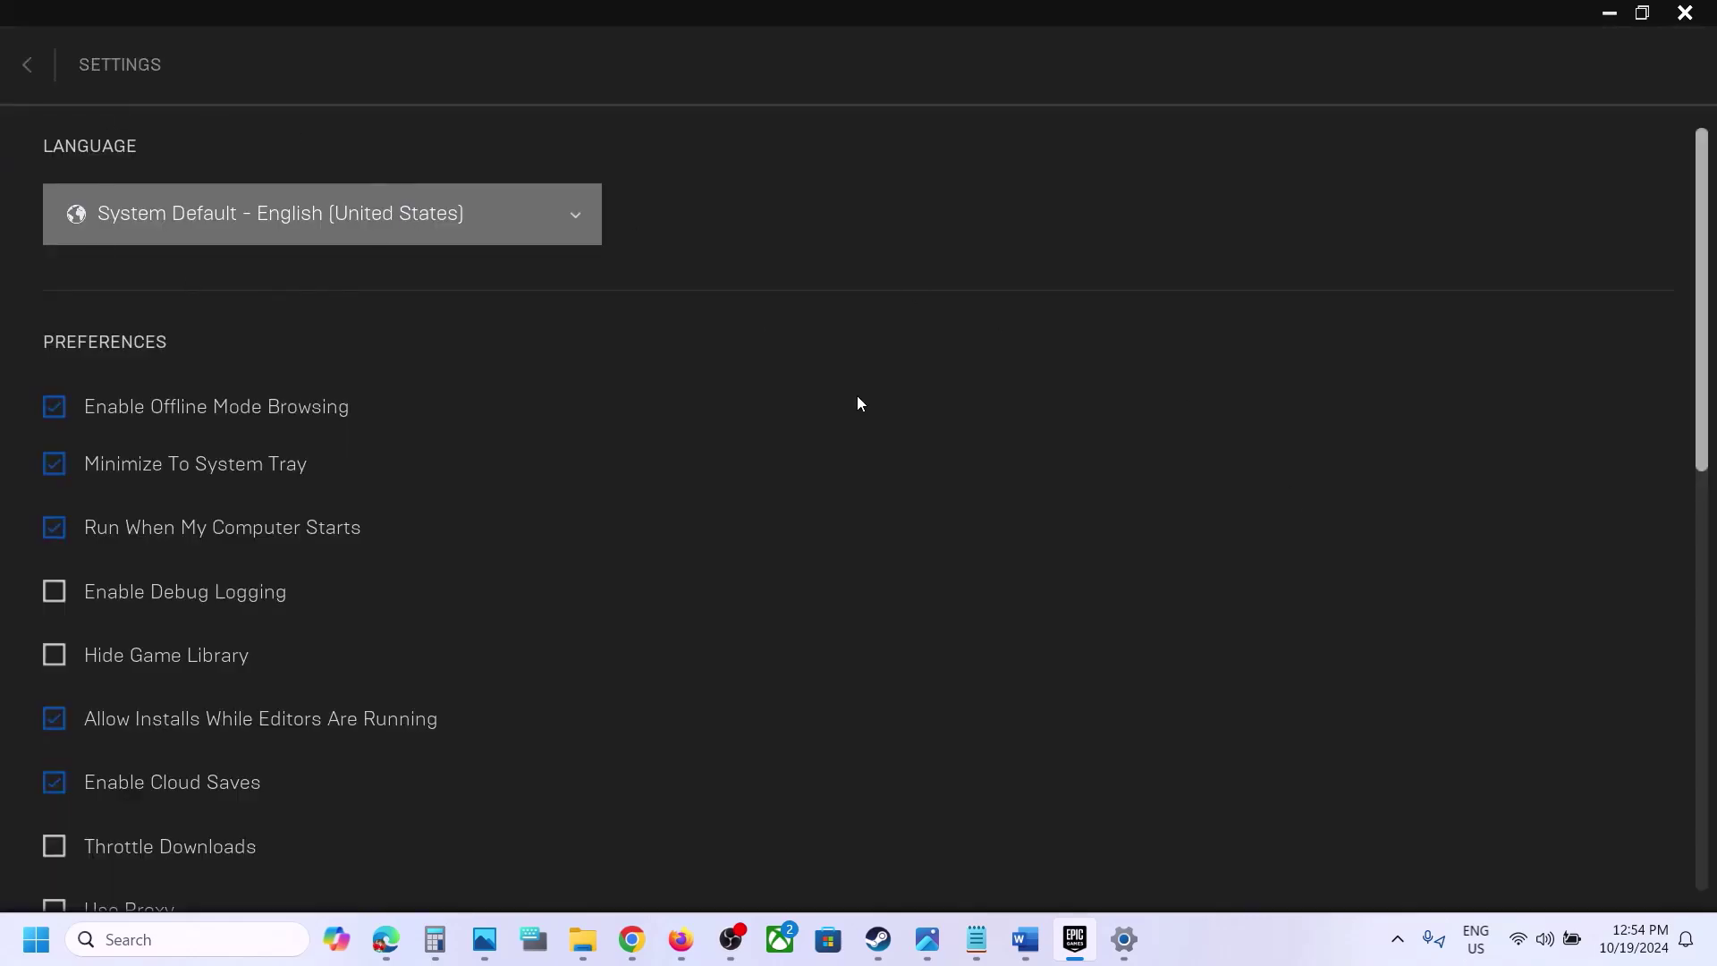
mouse_move(927, 939)
click(1070, 856)
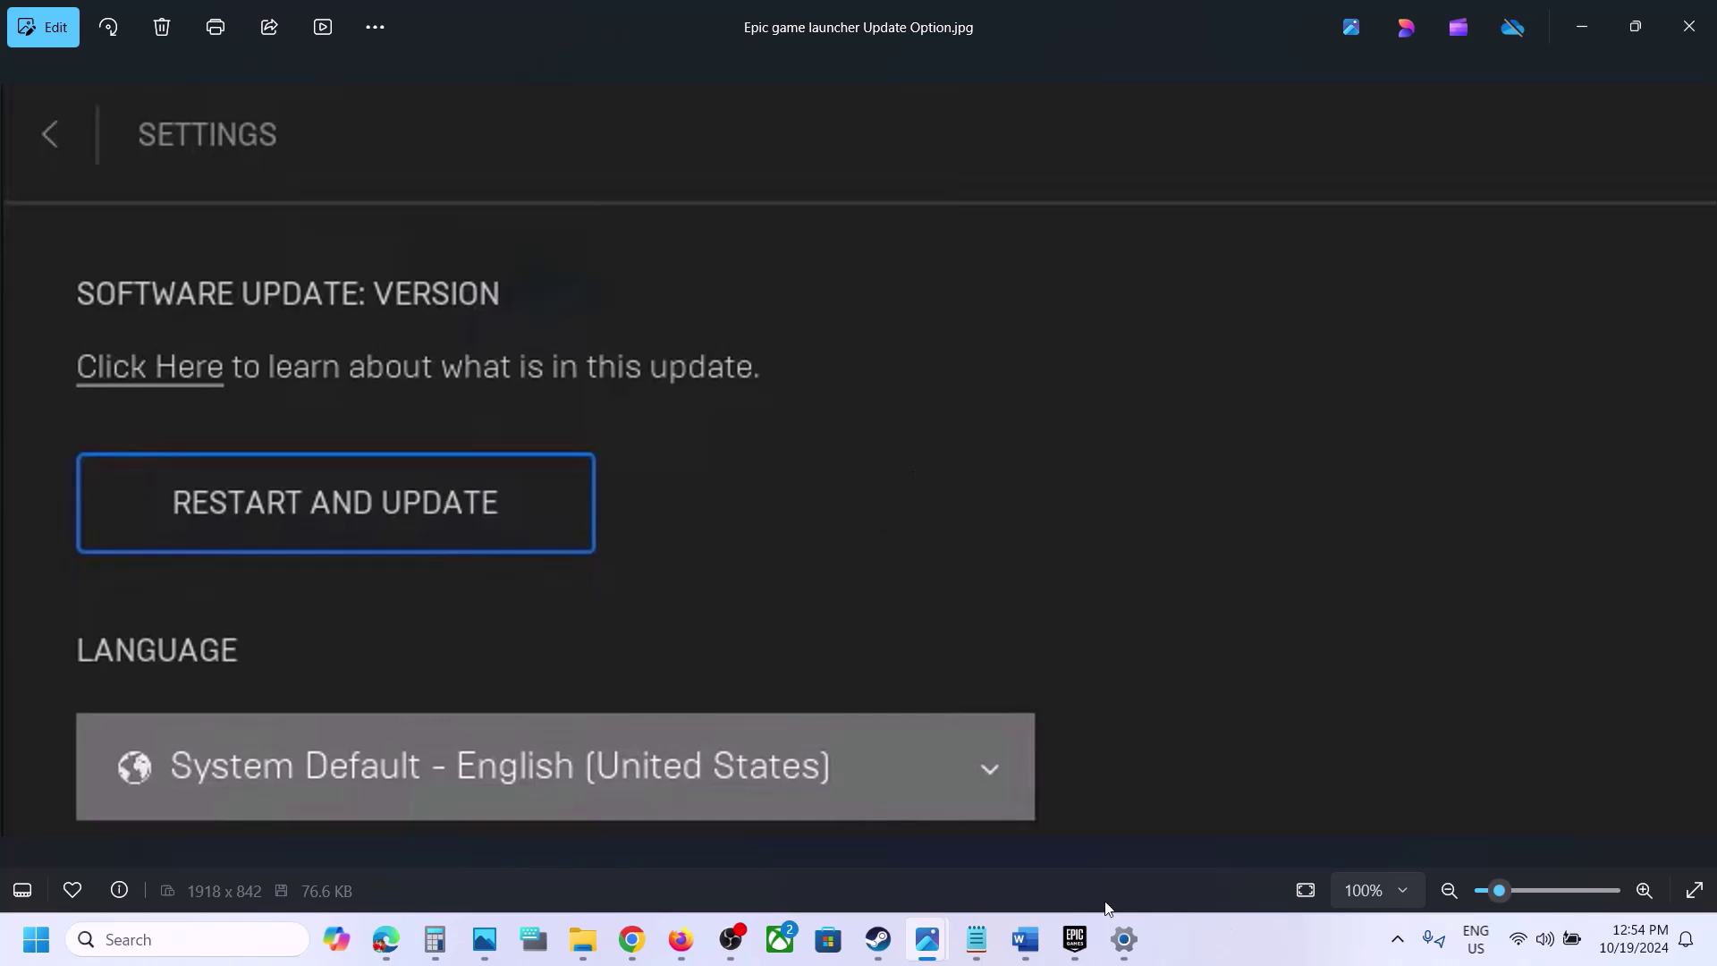
Step: Search Windows for "epic", bring up the options of the Epic Games Launcher result, and dismiss the search
click(176, 938)
text(epic)
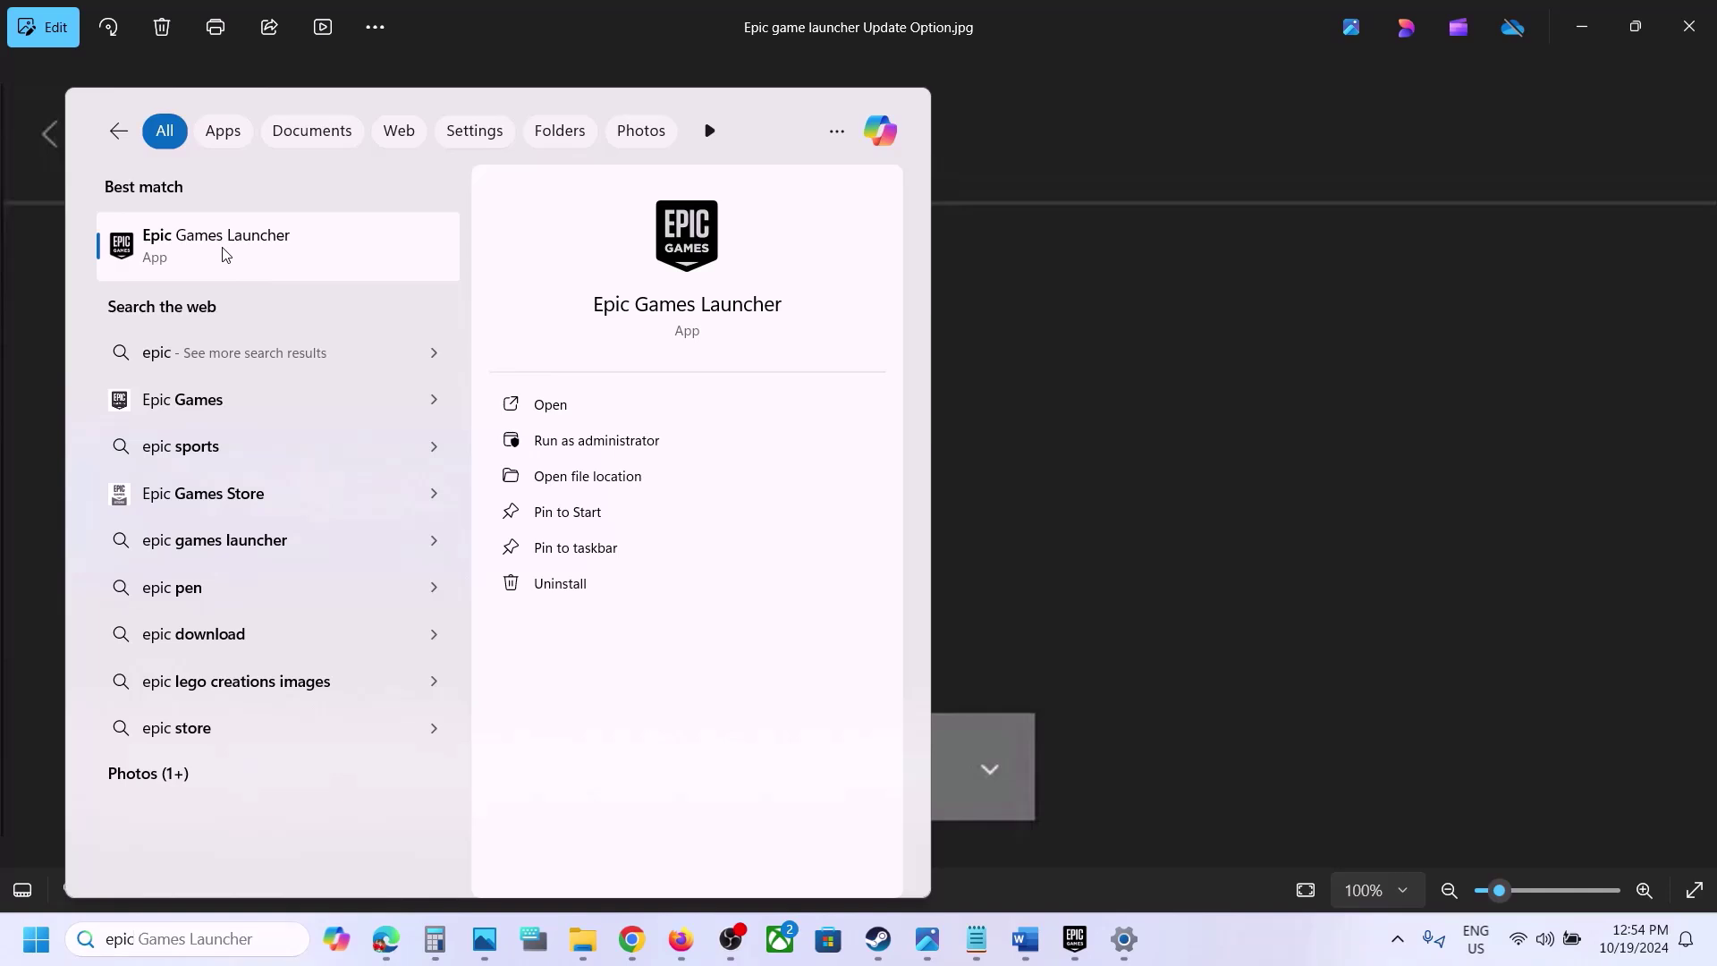
right_click(222, 255)
click(1249, 423)
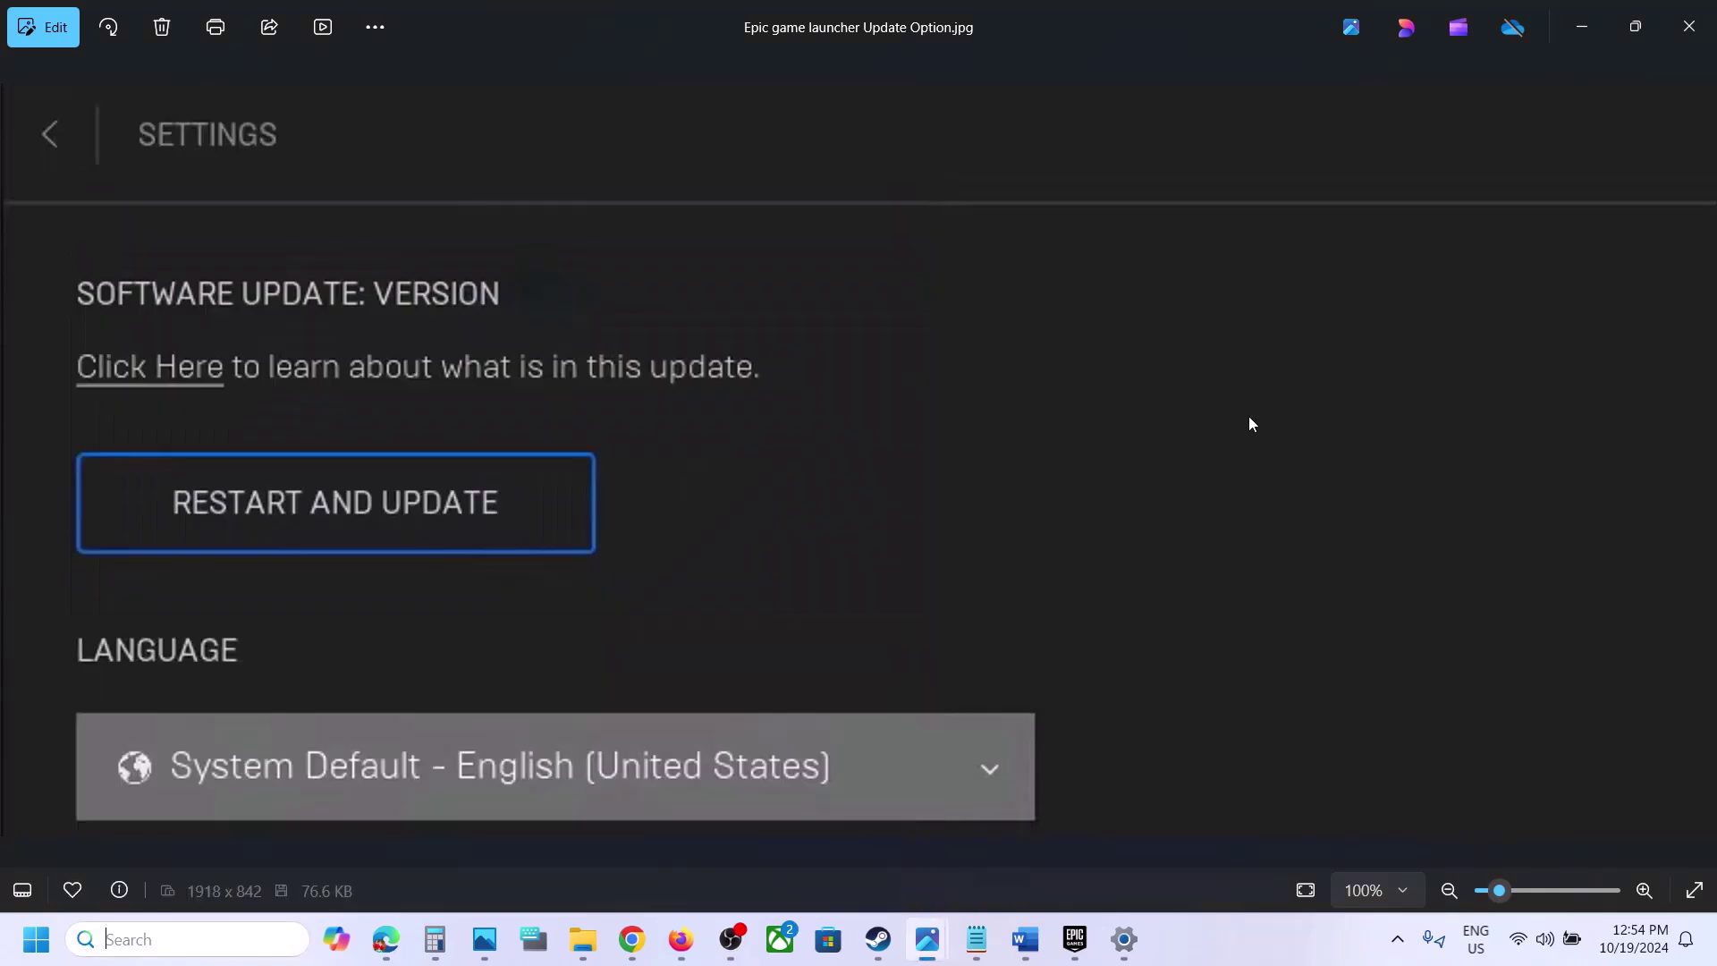
Step: Return to the Word notes and read the Step 2 instruction on running as administrator and compatibility mode
click(1028, 941)
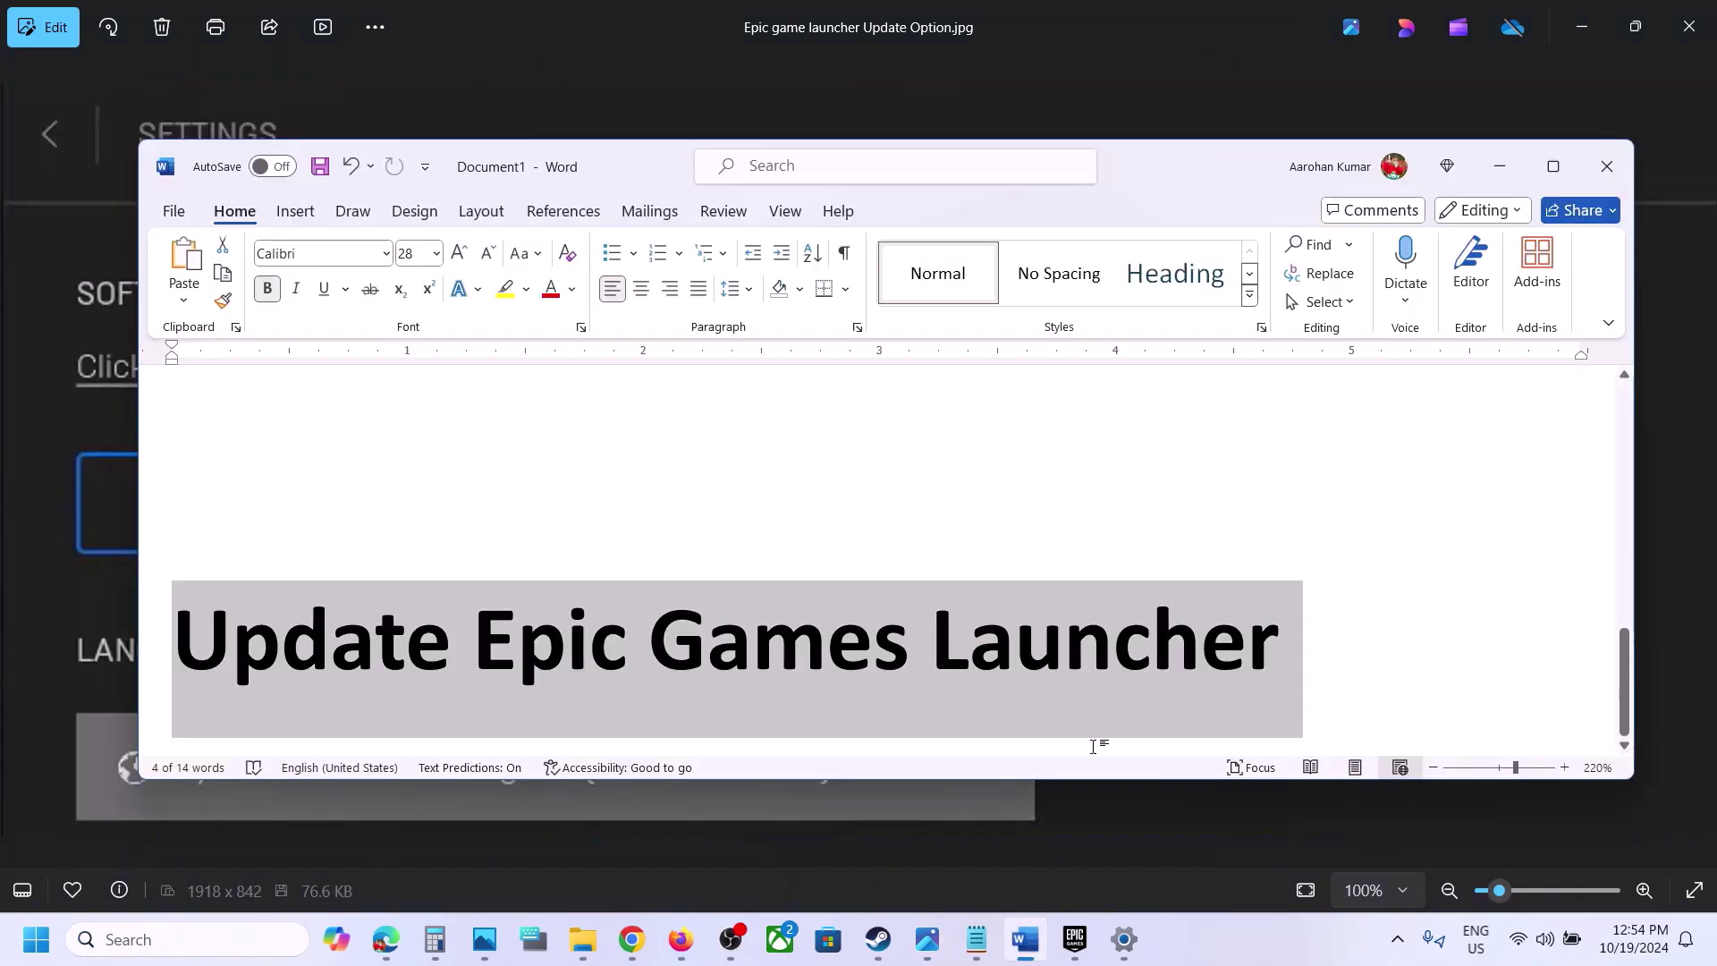
click(1180, 943)
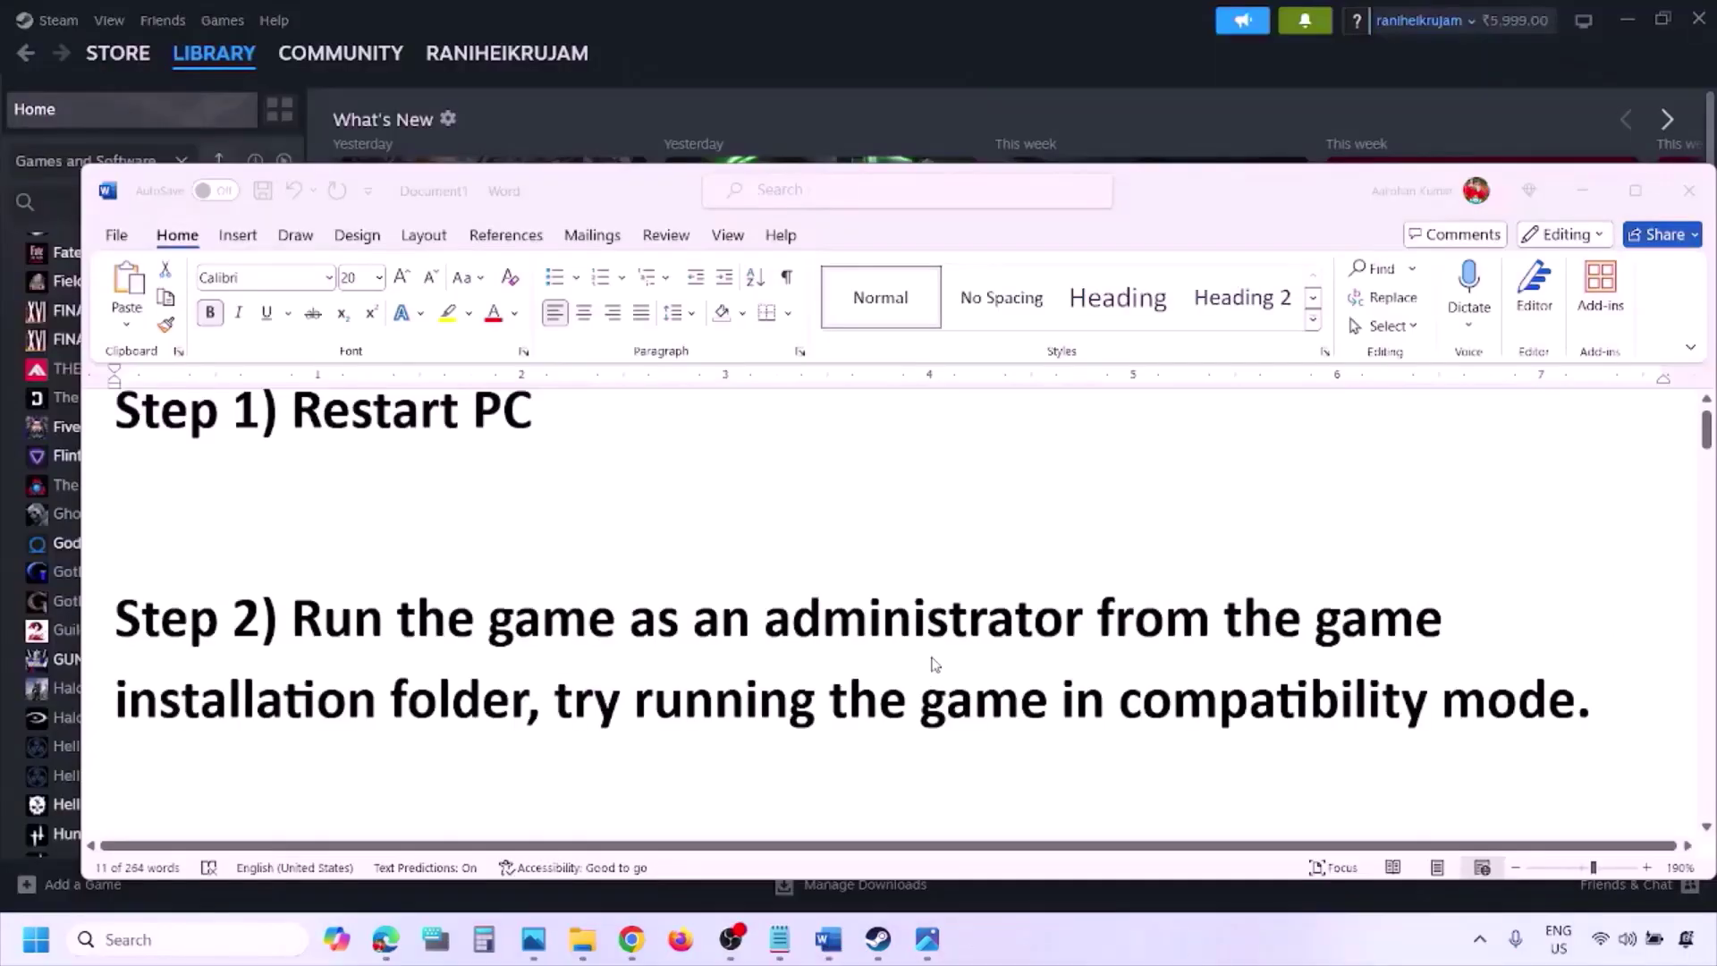
scroll(933, 664, down, 3)
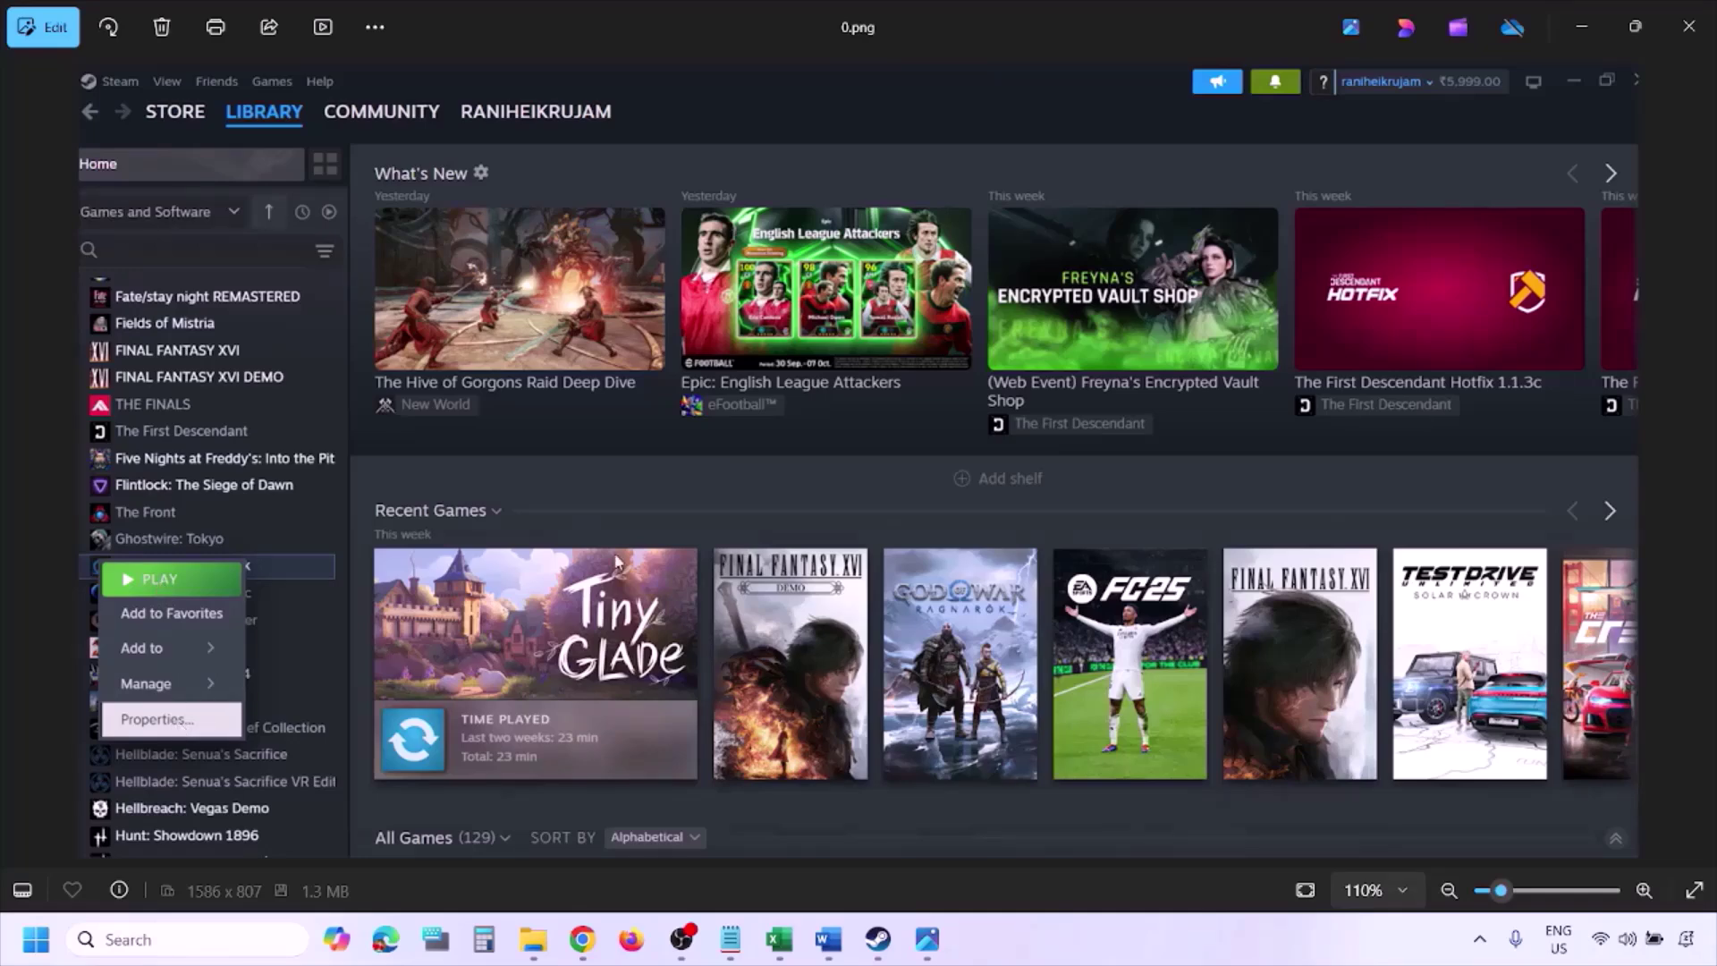
Step: View the reference screenshot 0.png of a Steam game's properties option, and read Steps 3 and 4 in the Word checklist
scroll(615, 560, down, 1)
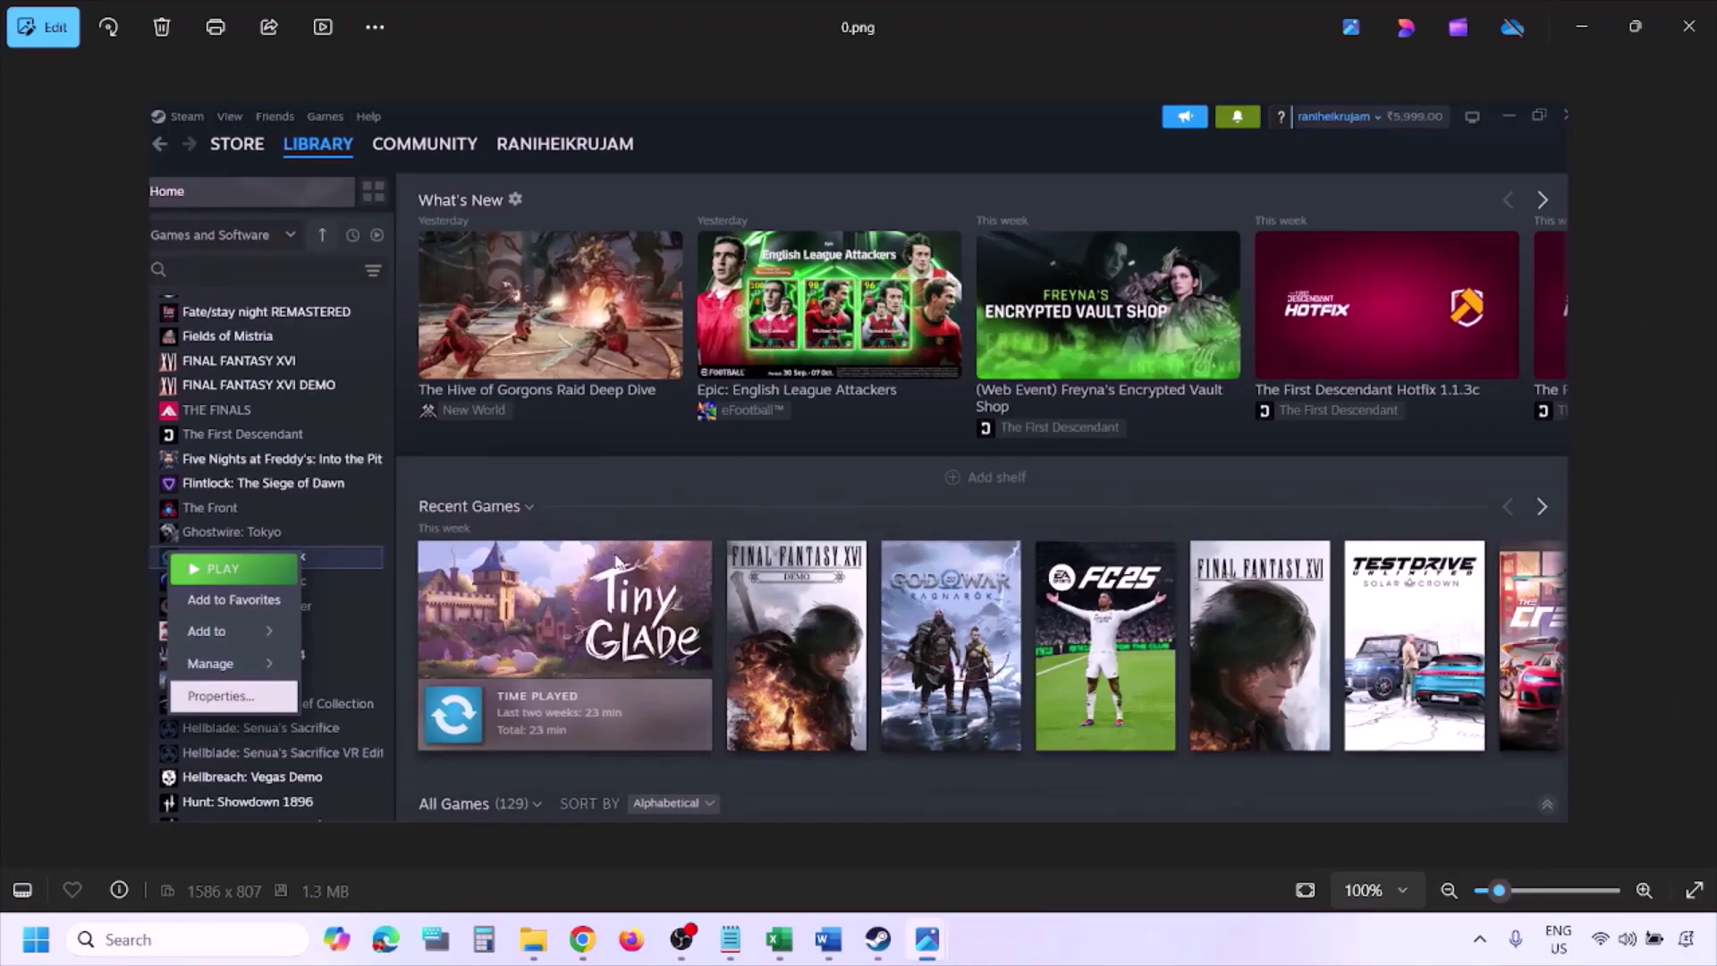
key(Right)
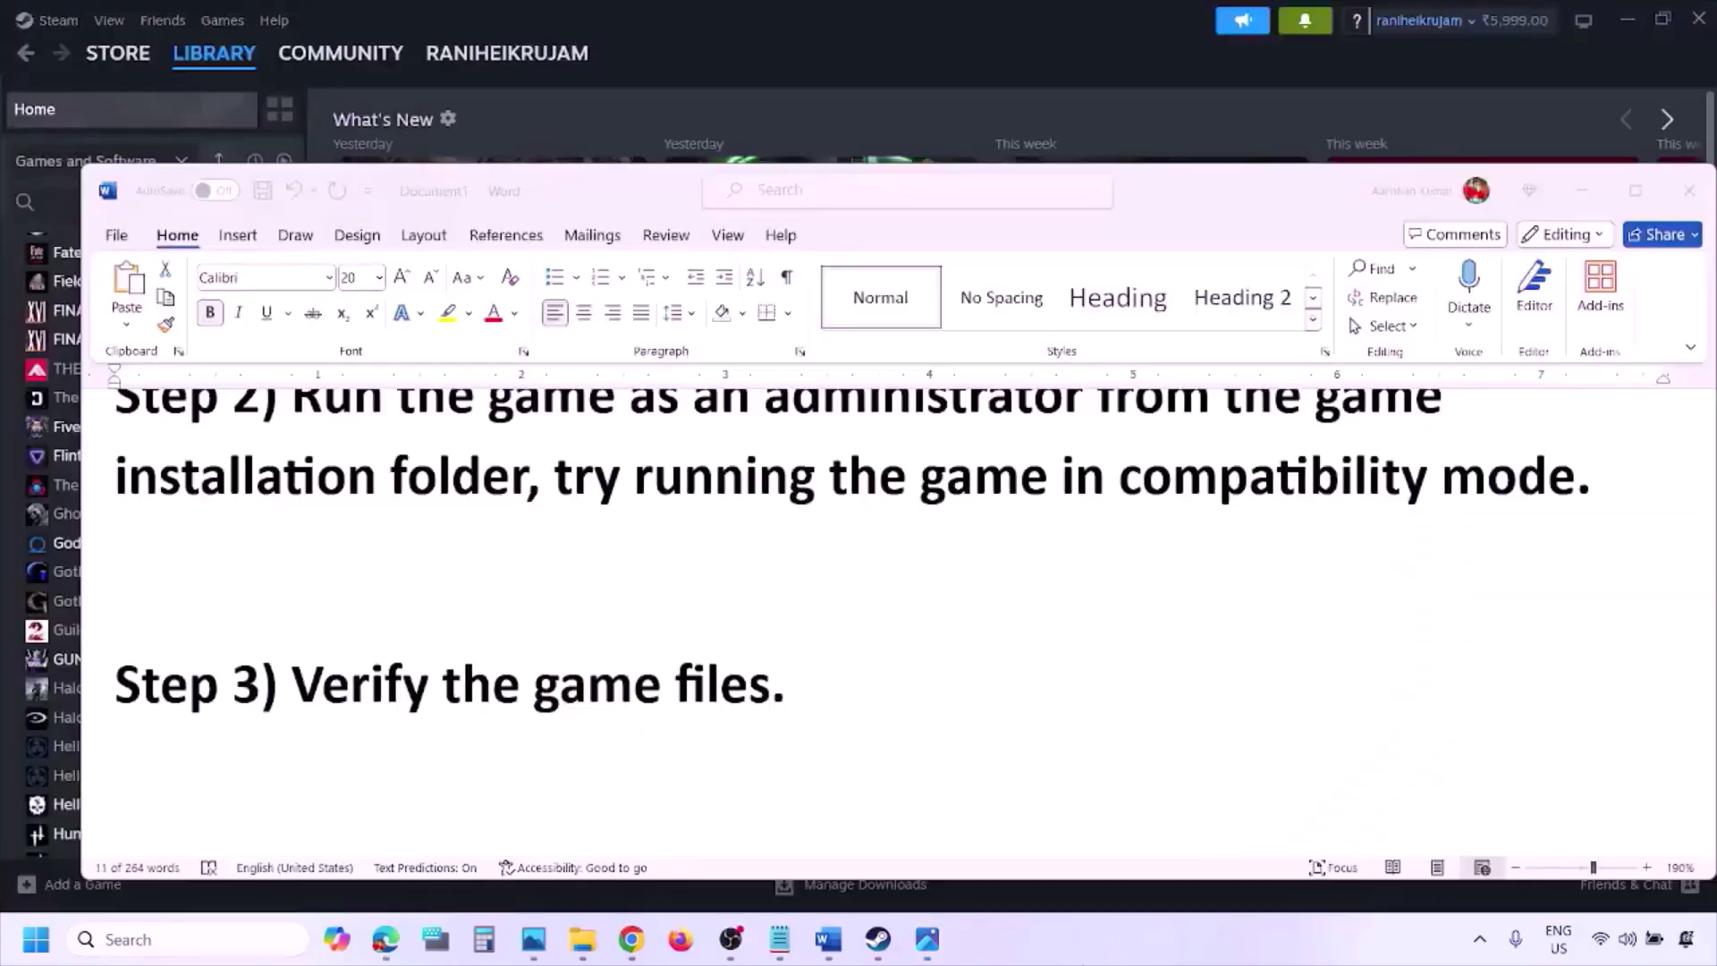
scroll(912, 829, down, 5)
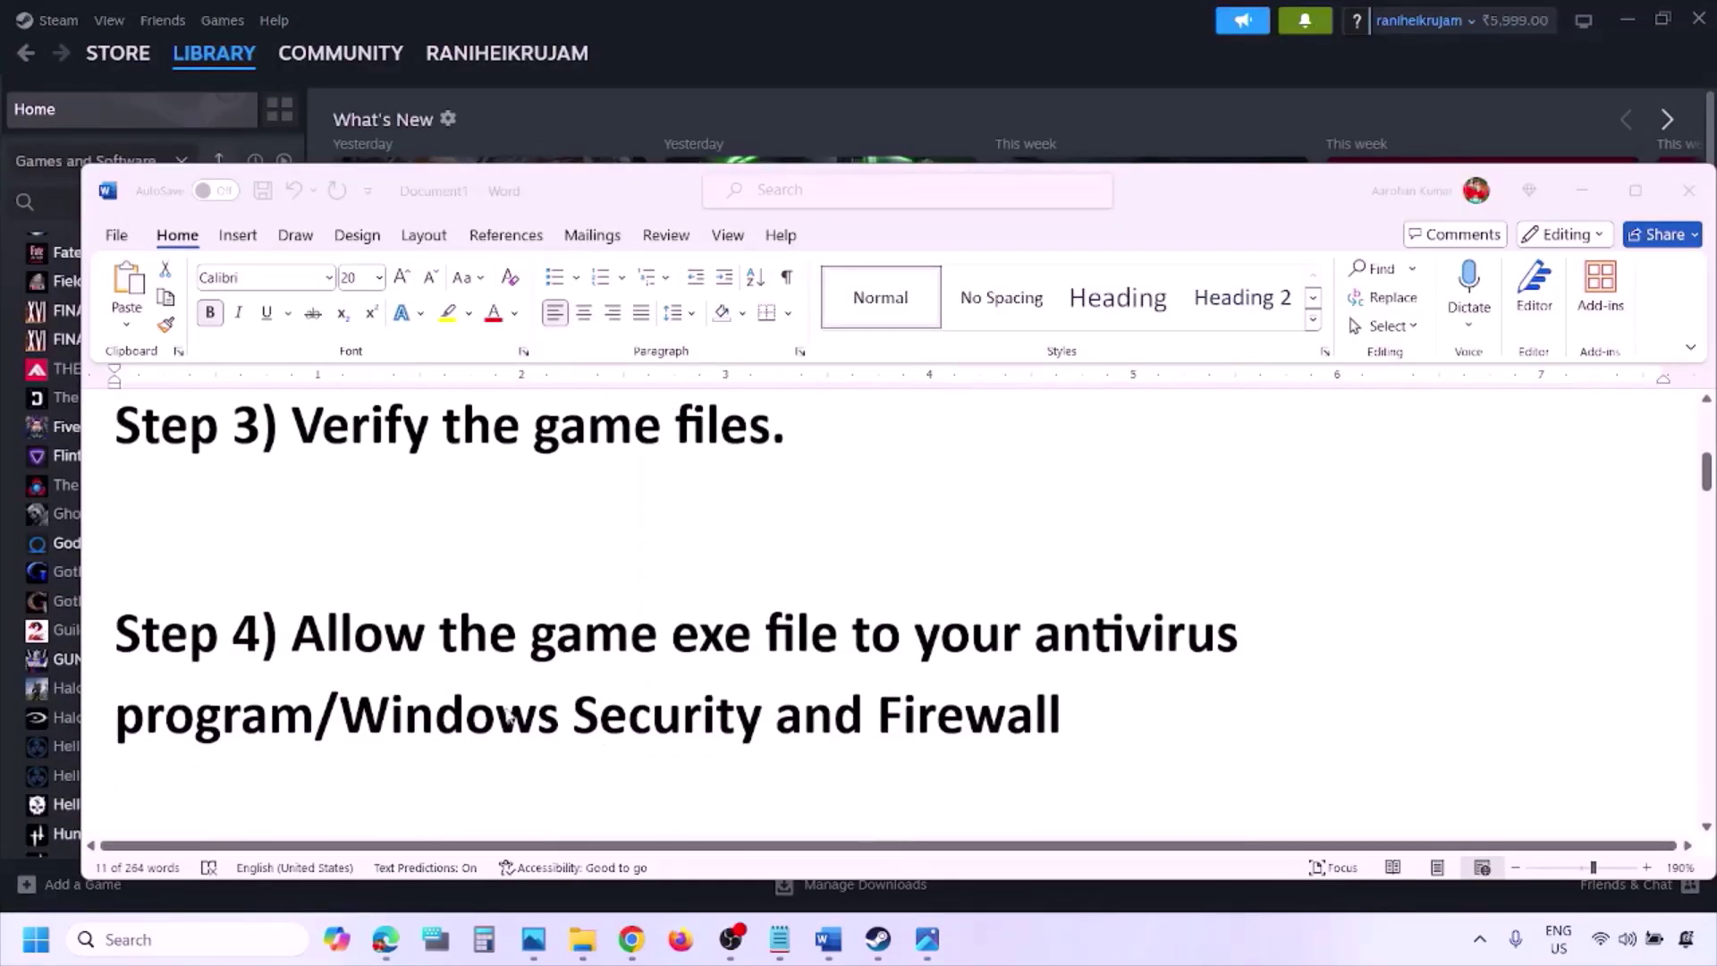
Step: Read Step 4 in the Word checklist, highlighting "Windows Security", and leave the document
click(315, 713)
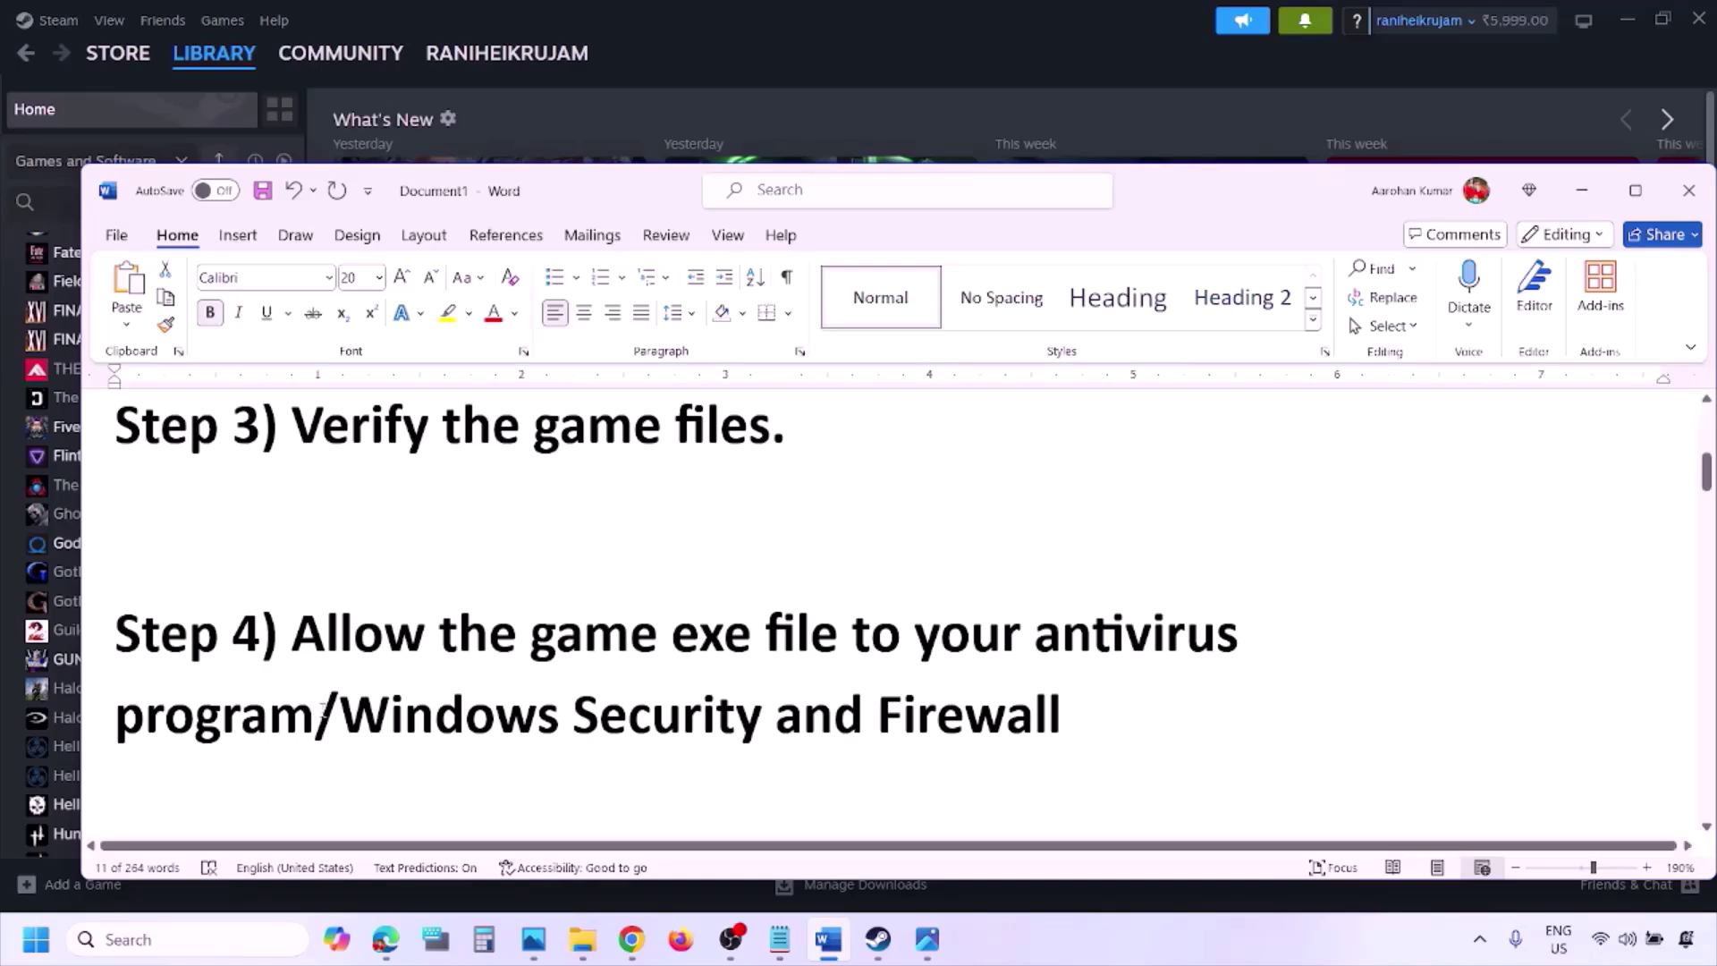
drag(342, 716, 771, 715)
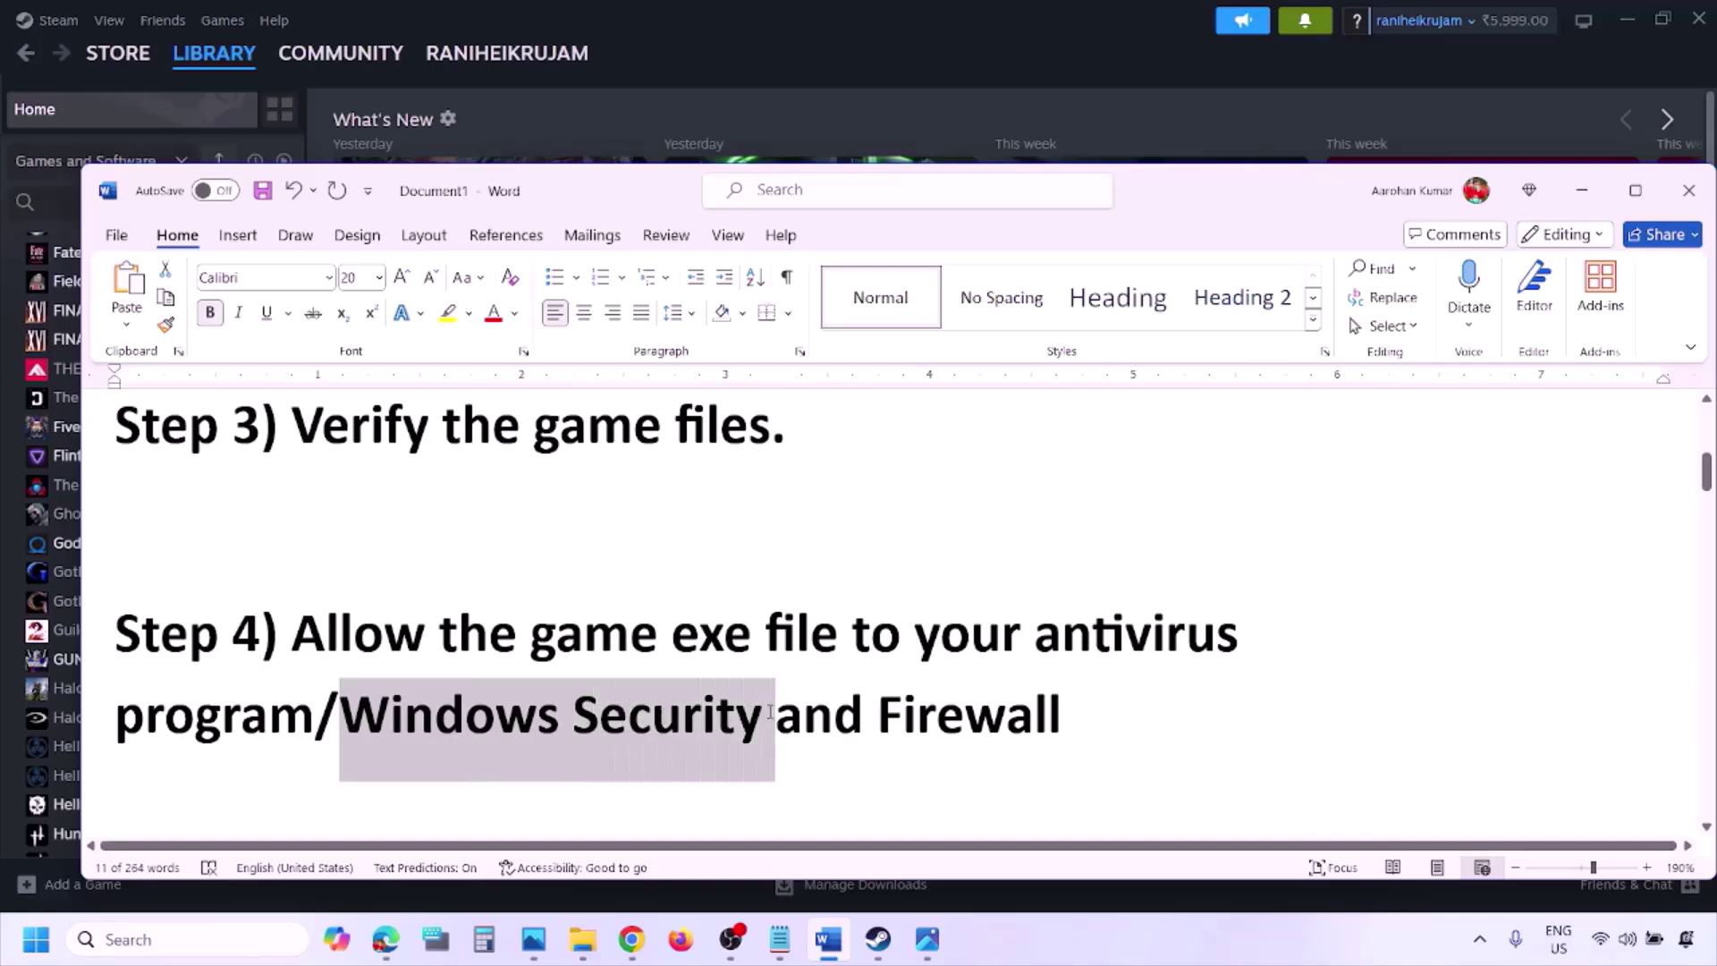
click(1140, 955)
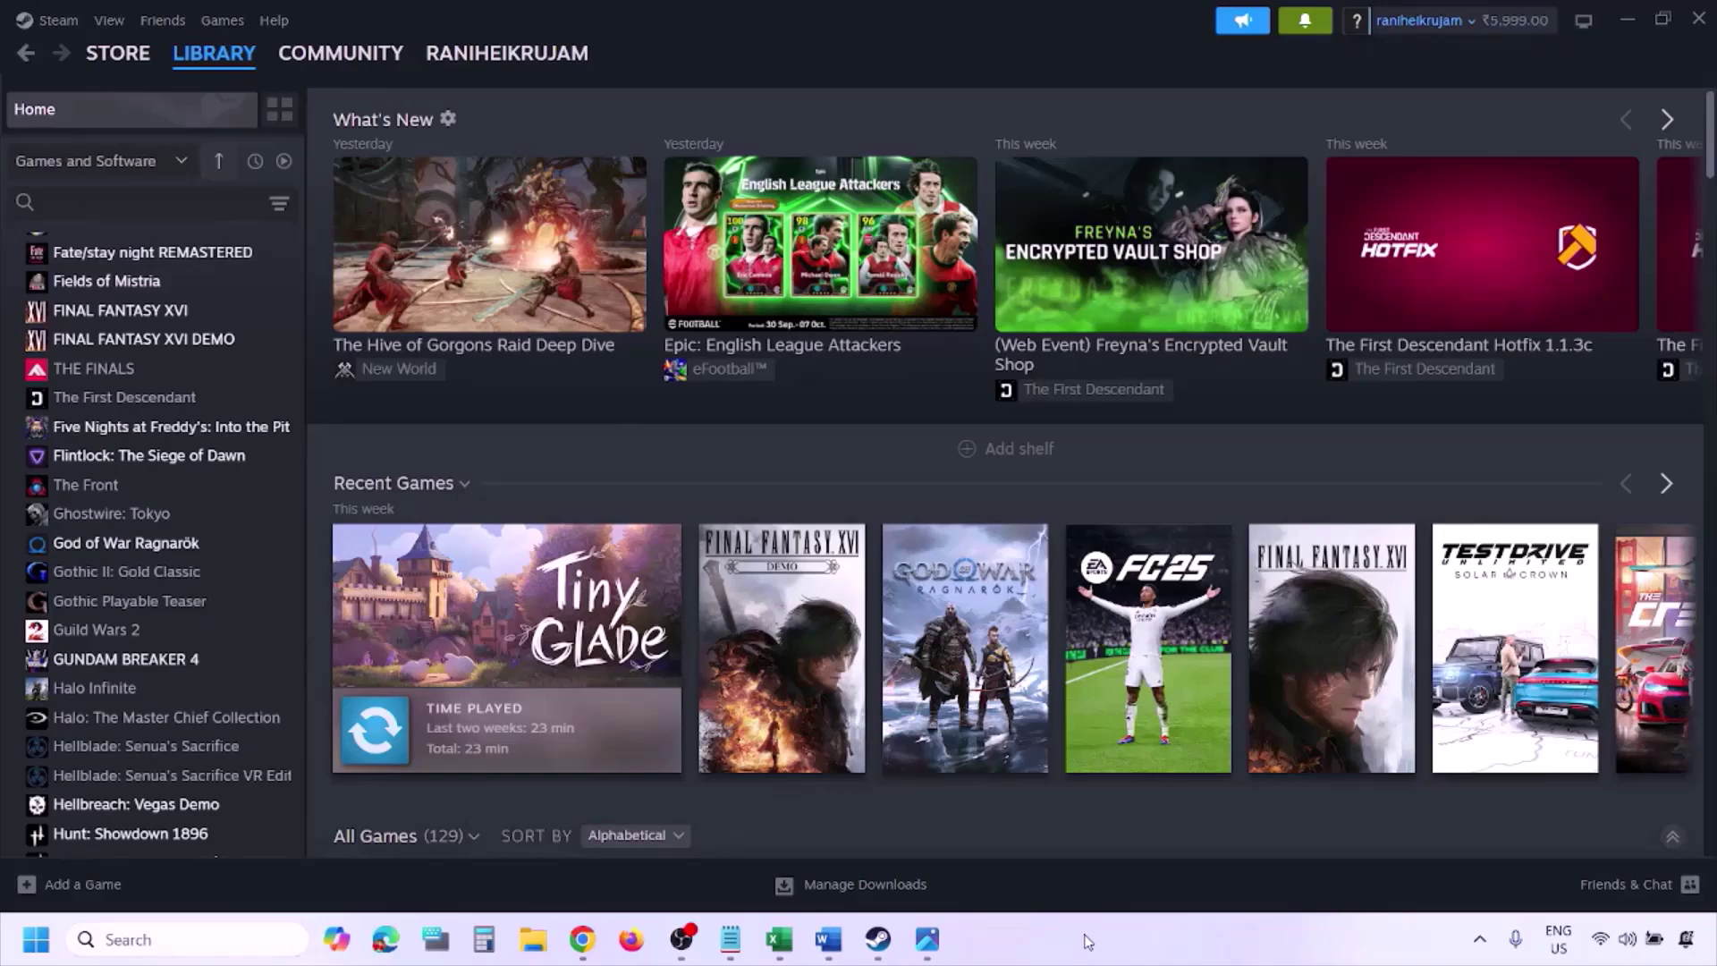
Step: From the Windows privacy and security settings, open the ransomware protection list of apps allowed through Controlled folder access
key(super+i)
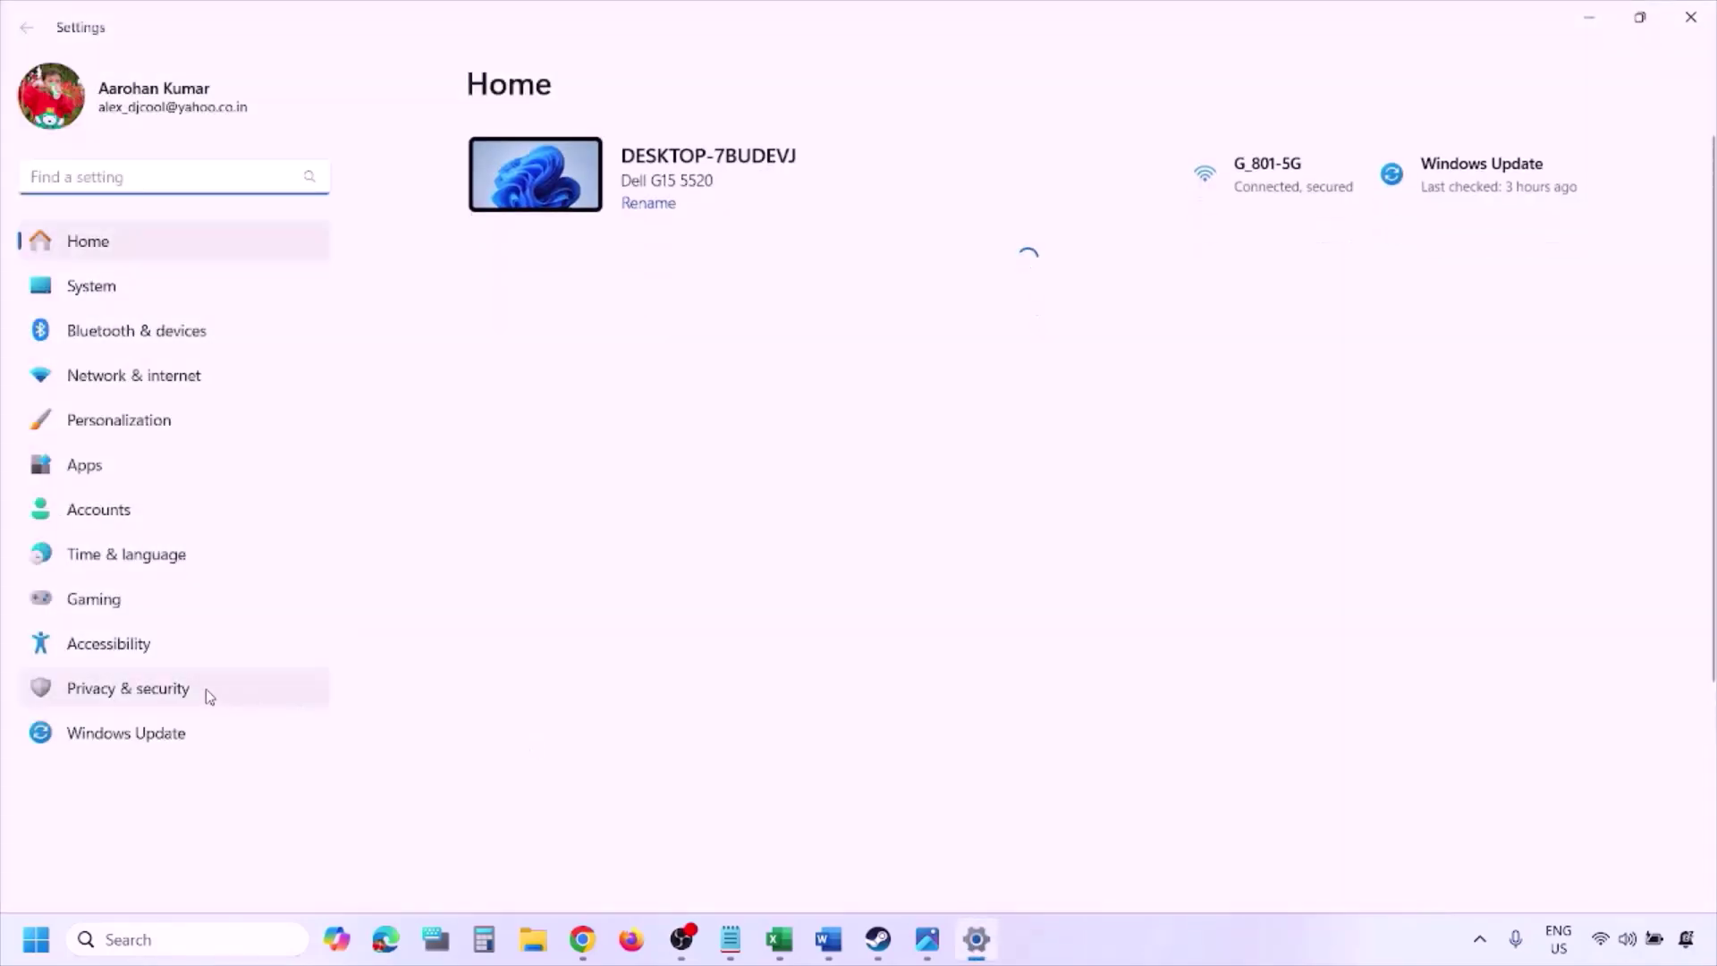
click(180, 702)
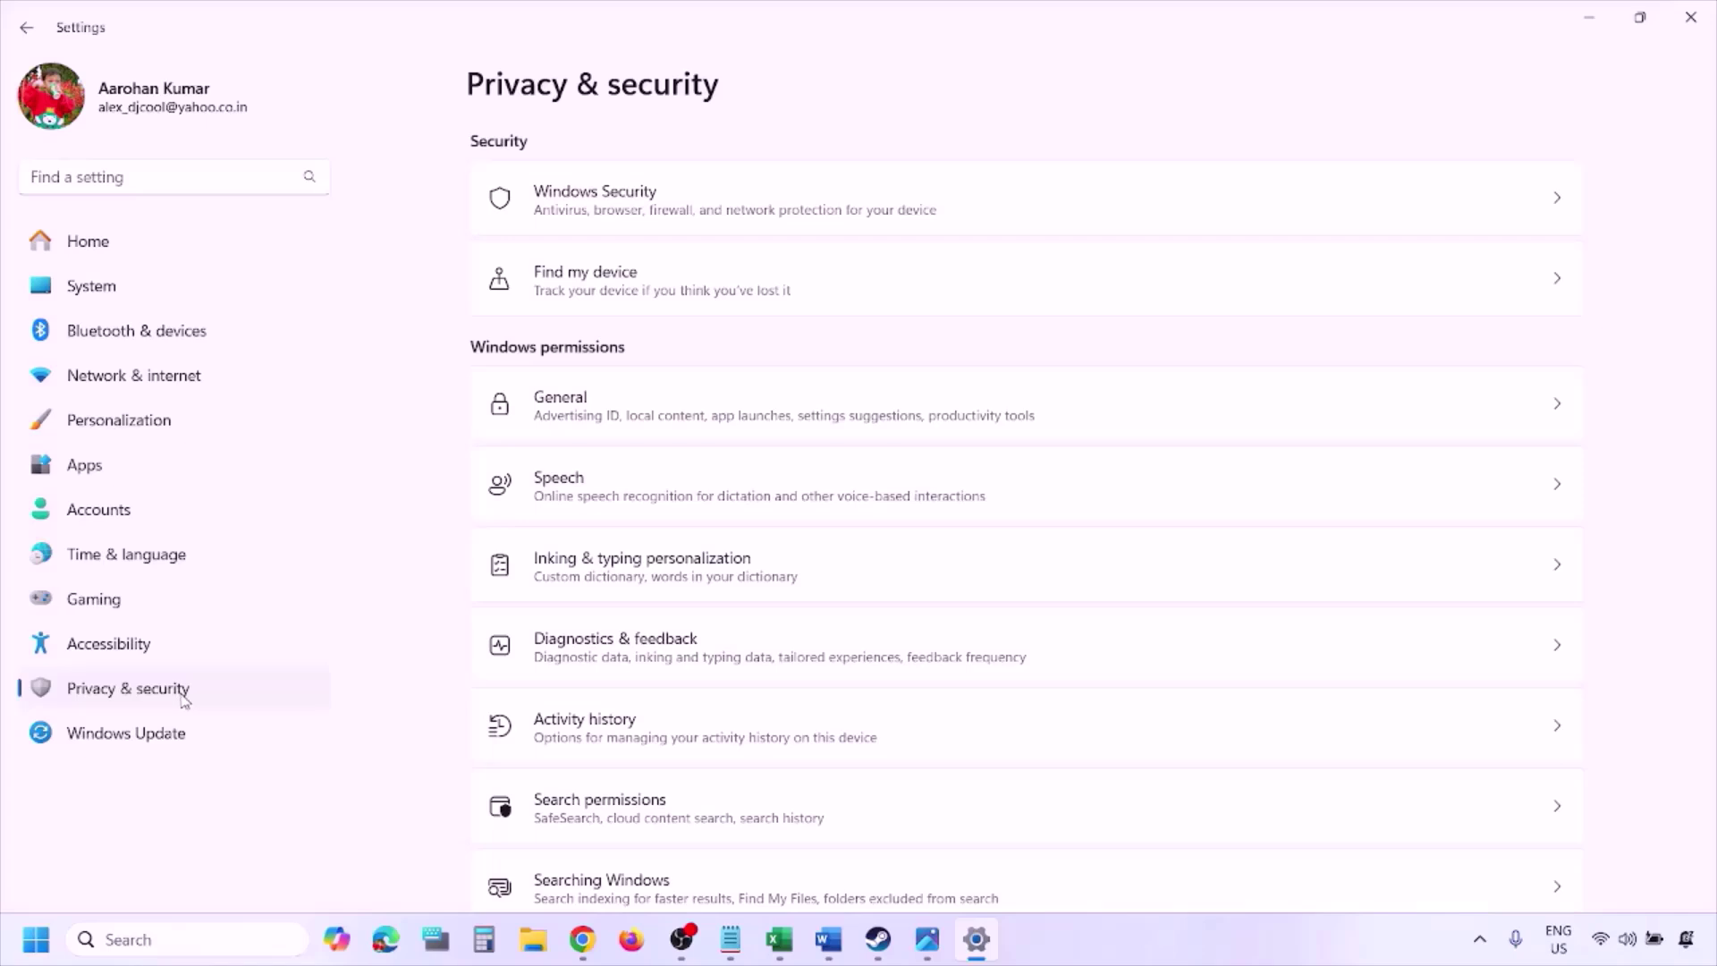
click(620, 213)
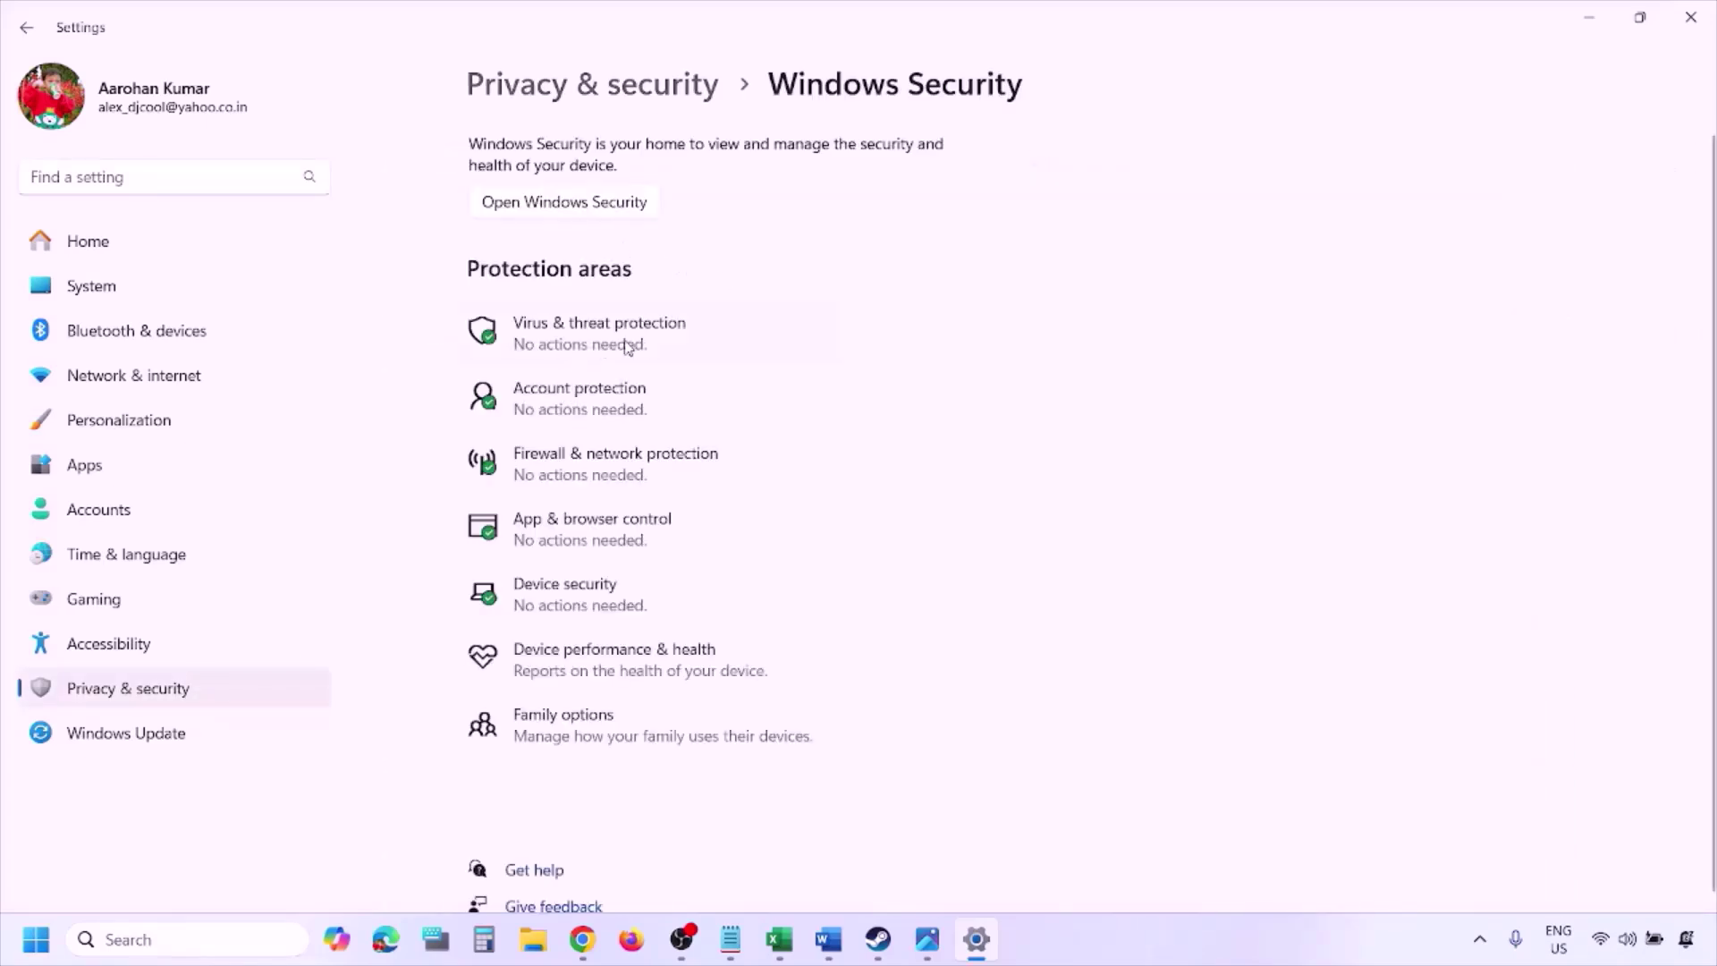
click(629, 347)
scroll(655, 622, down, 4)
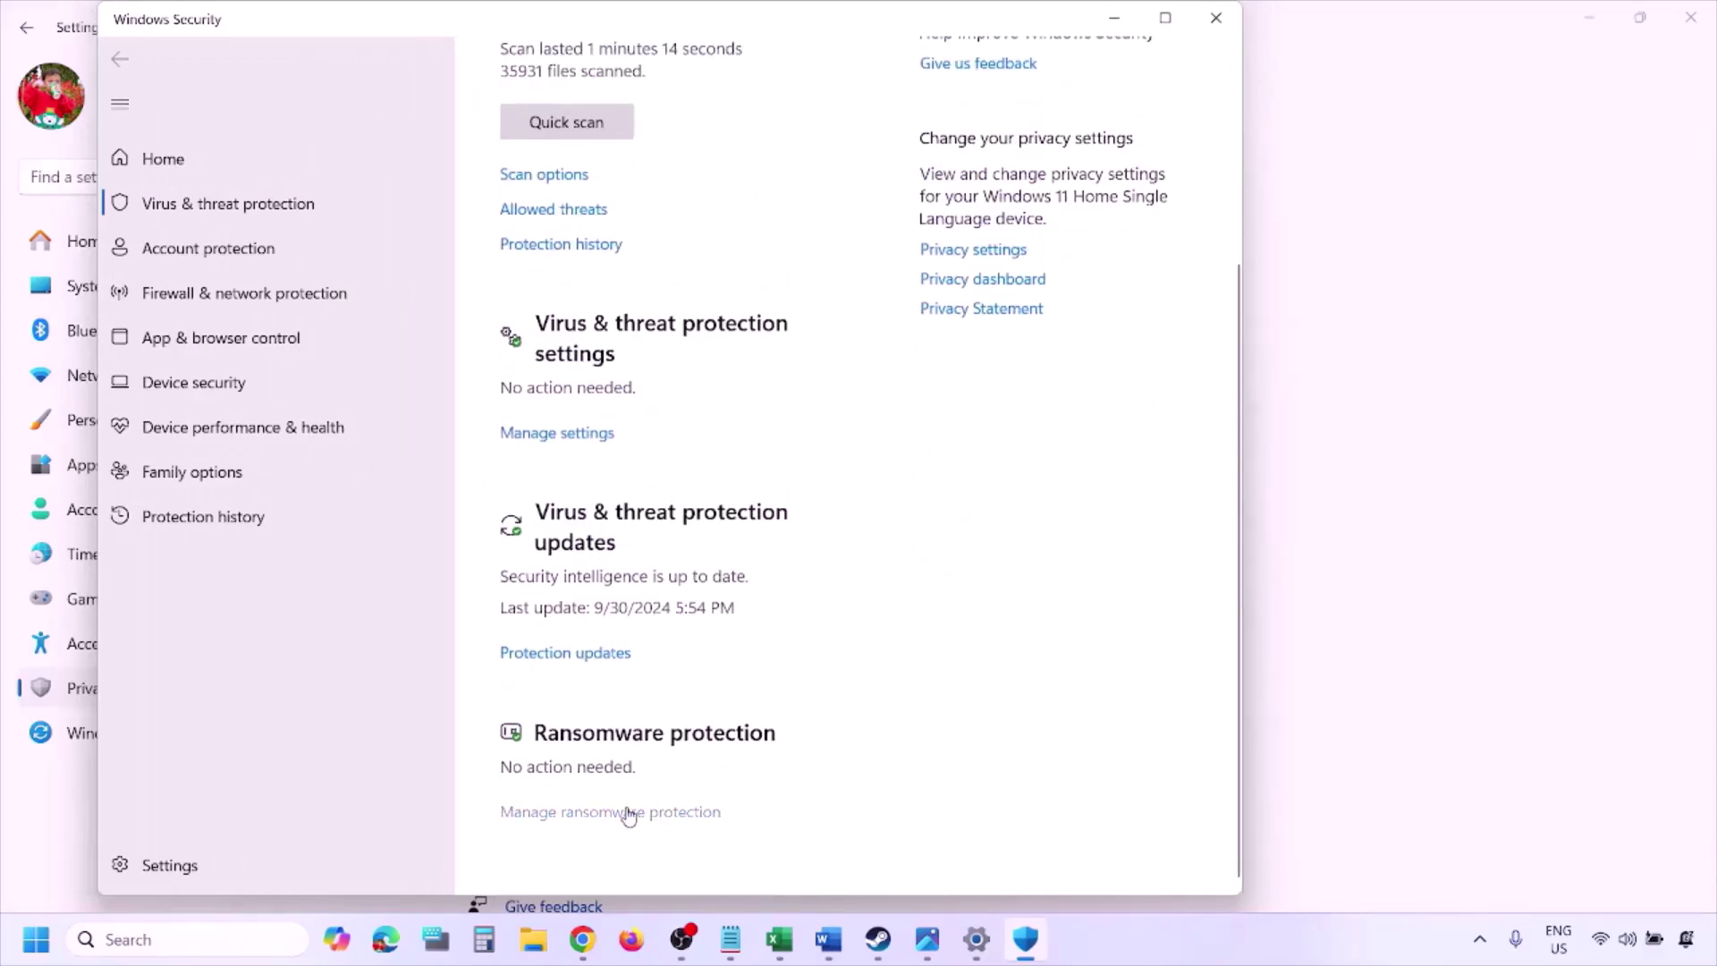
click(629, 816)
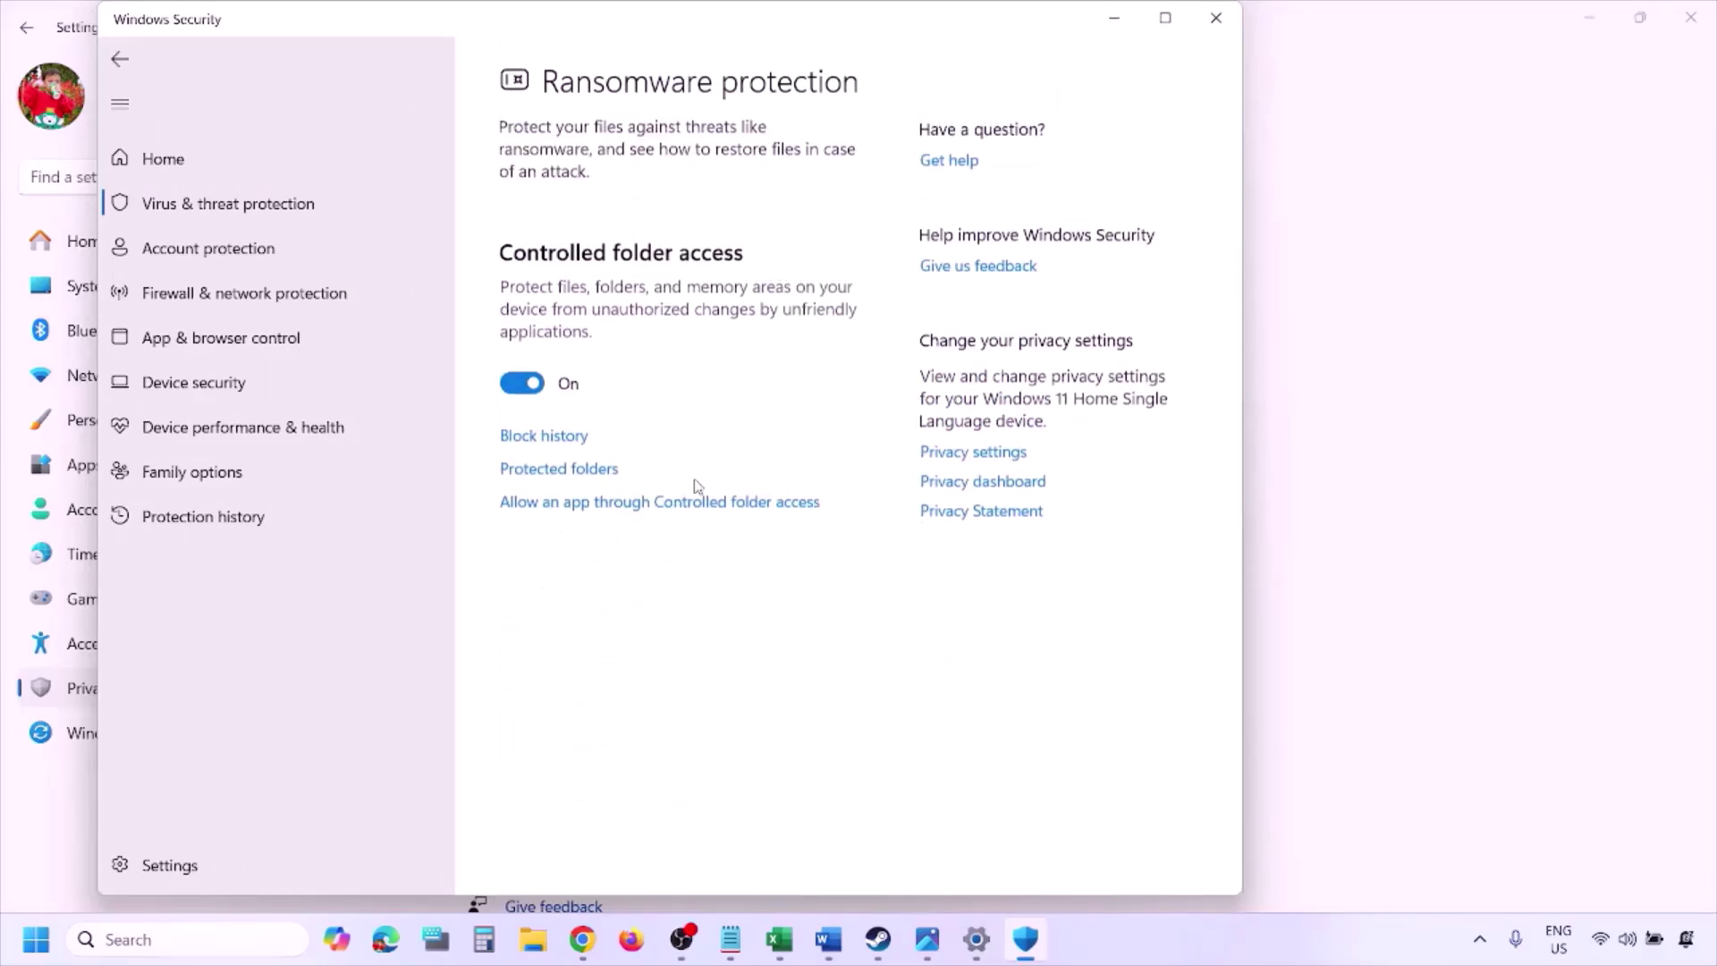
click(651, 503)
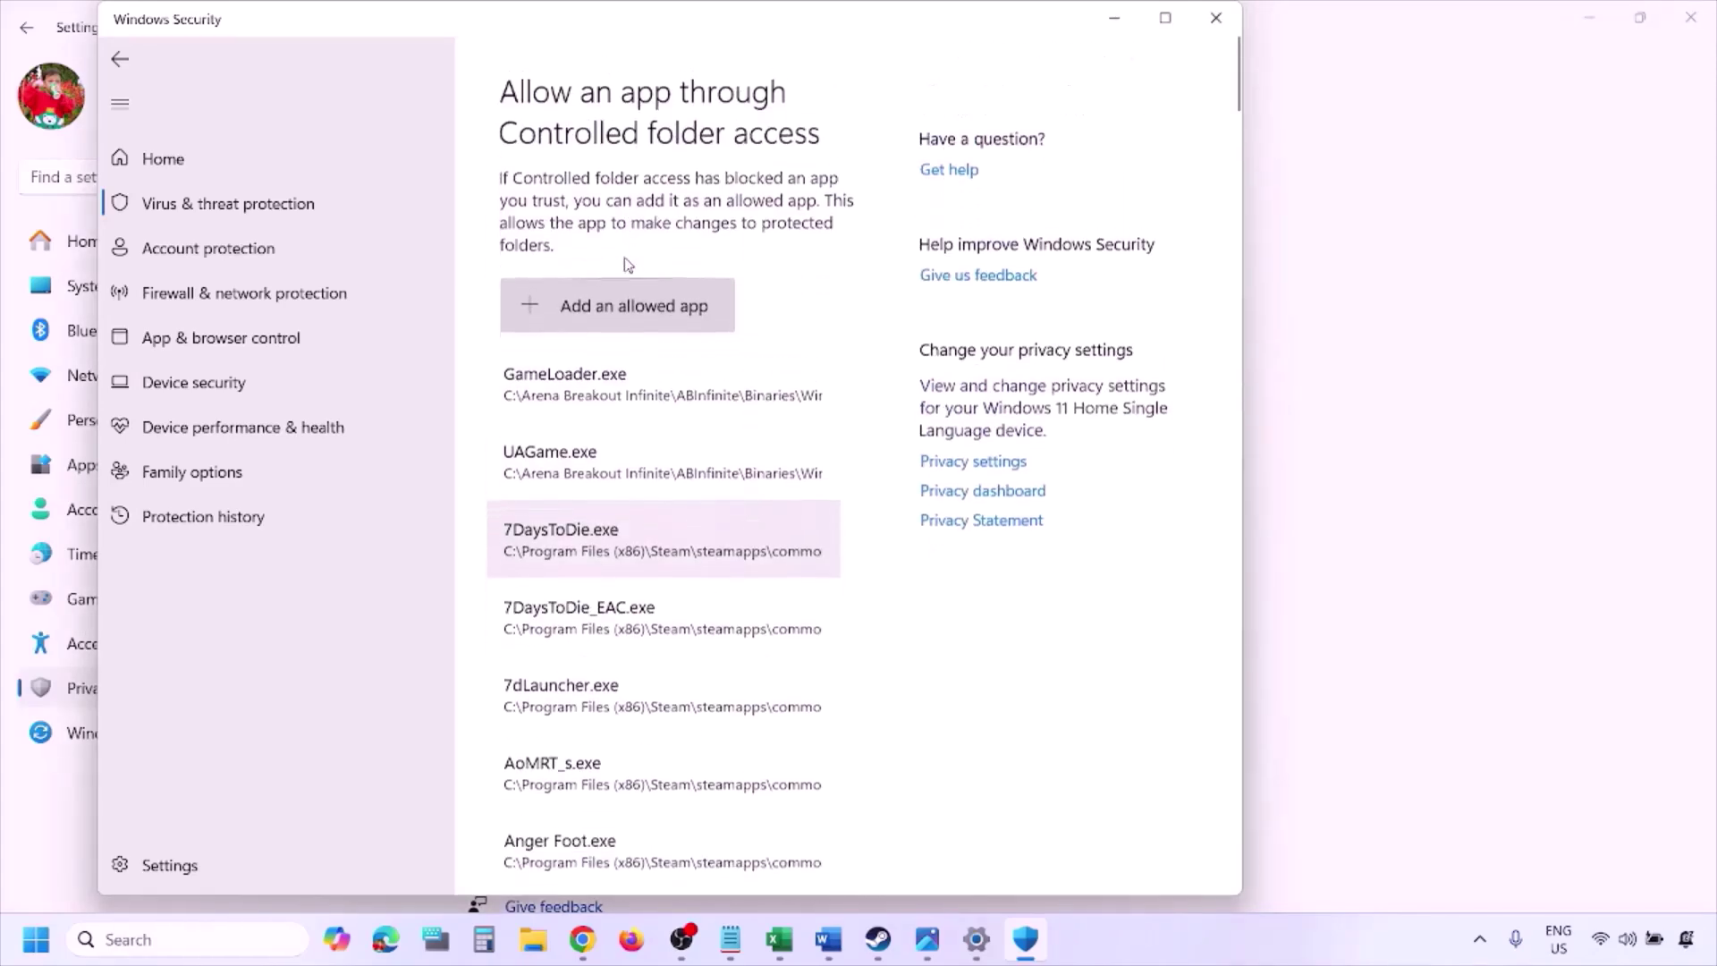
Step: Start adding an allowed app by browsing all apps, and go to Program Files (x86) on the C: drive
click(633, 304)
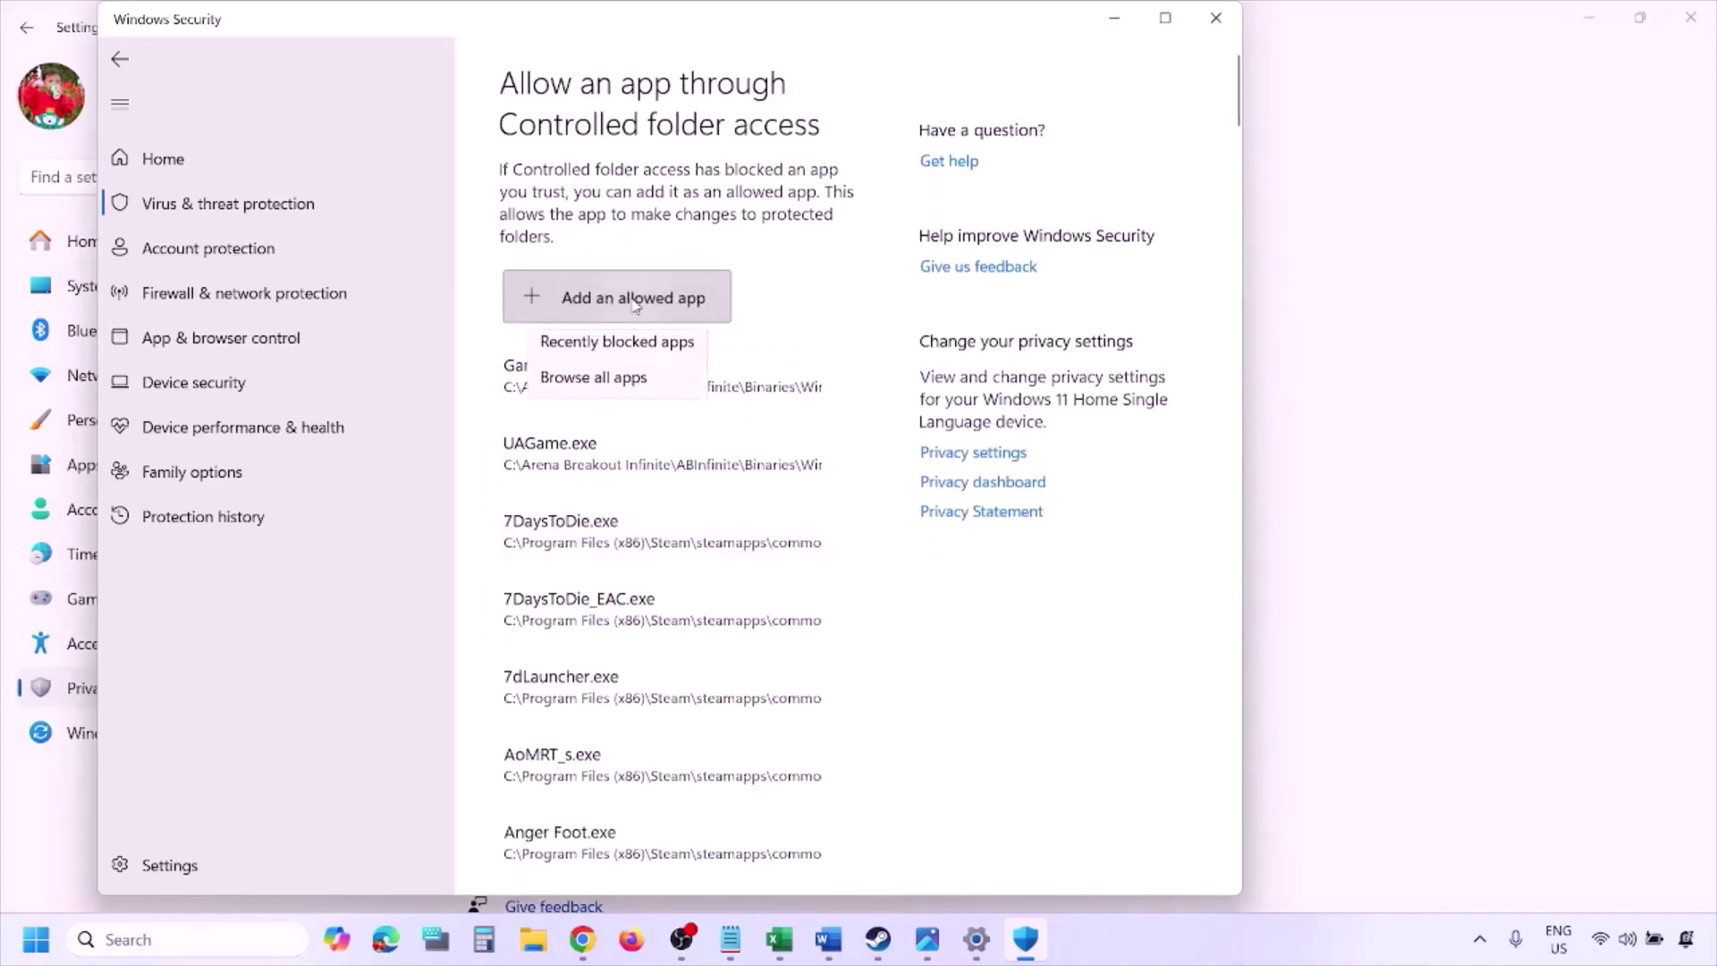
click(645, 386)
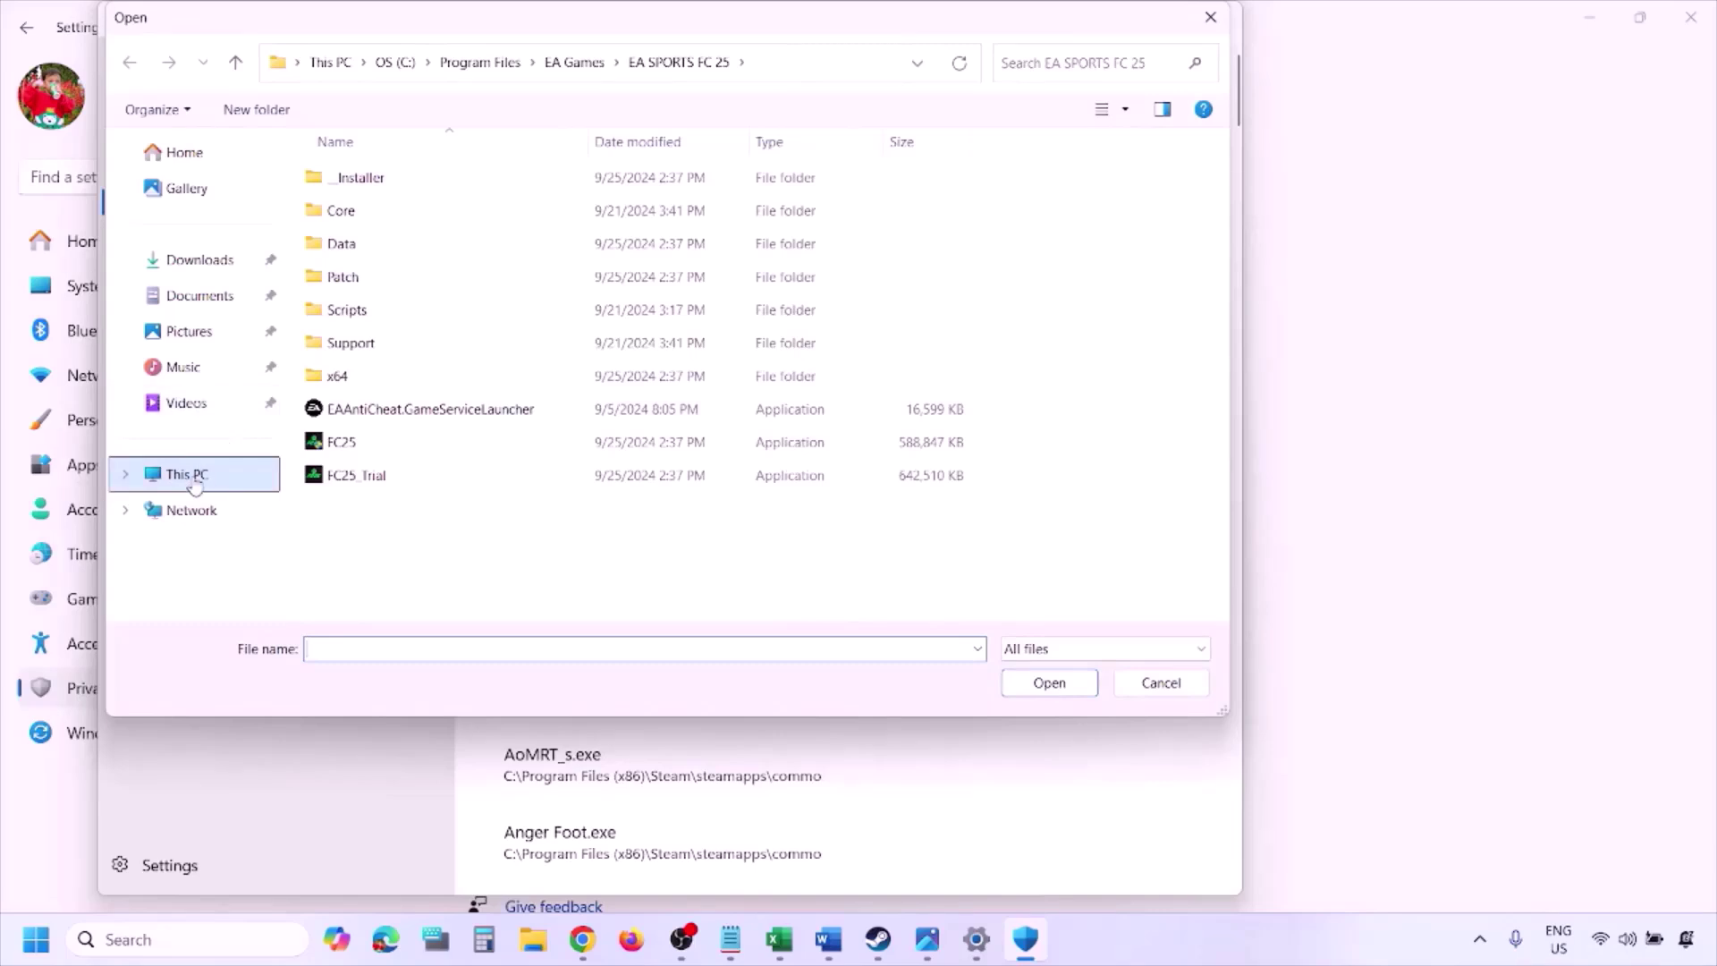
click(191, 474)
click(468, 195)
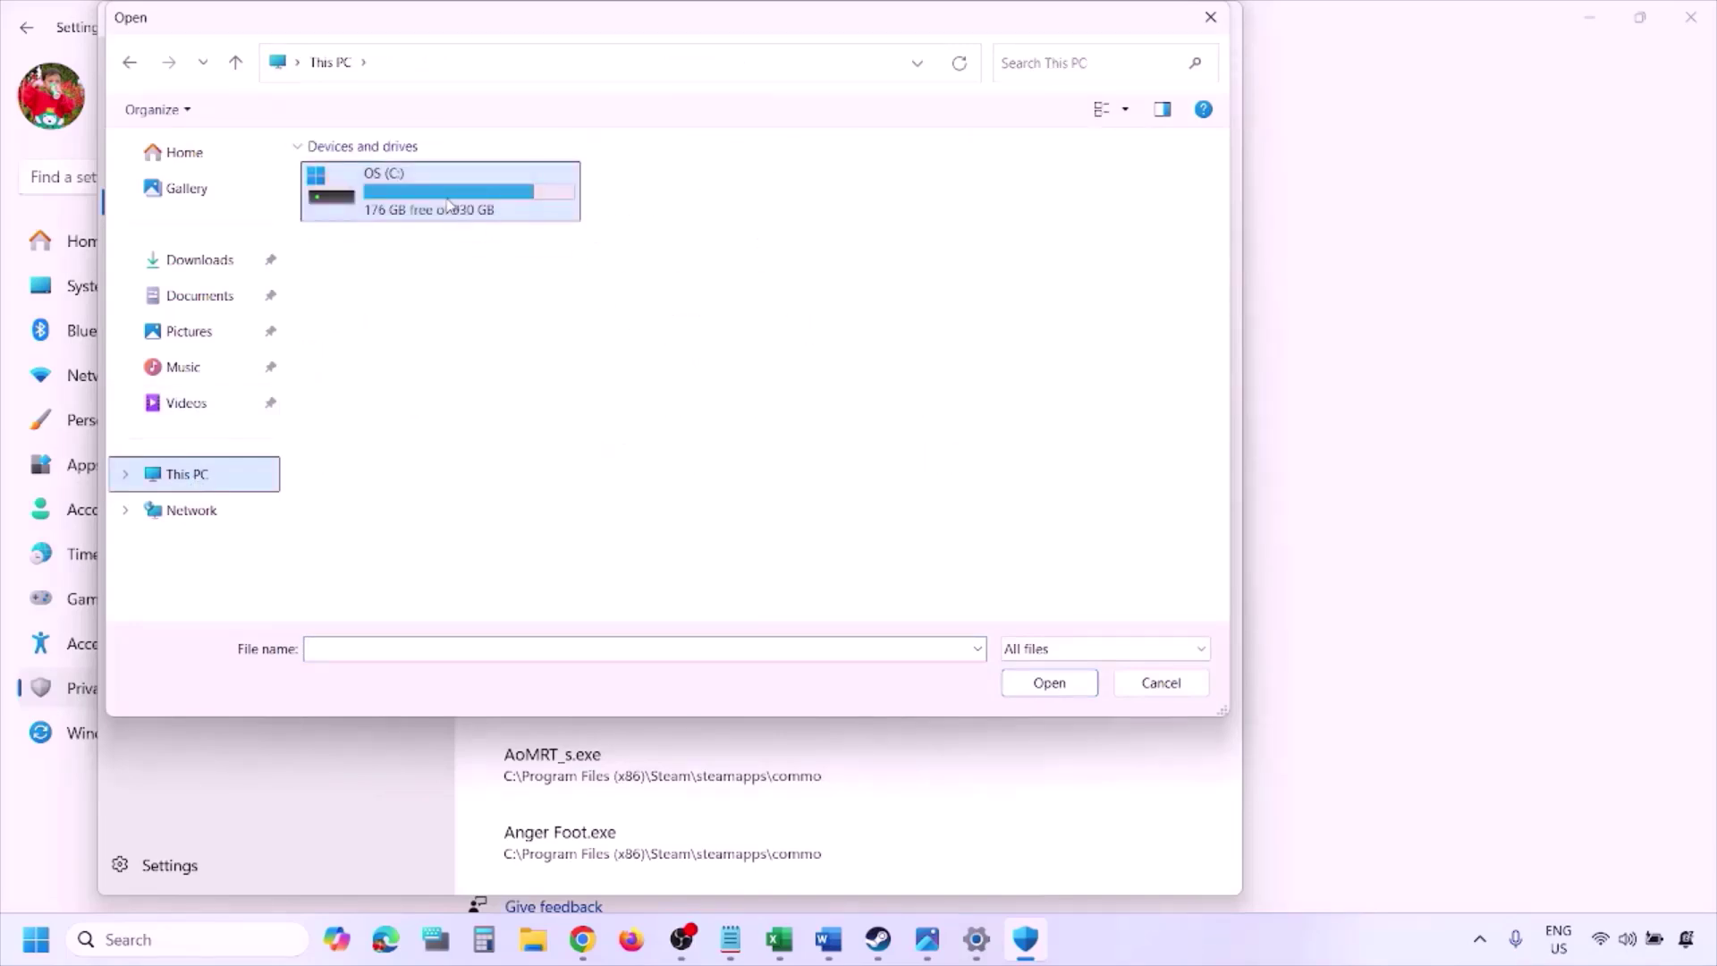
double_click(449, 204)
scroll(448, 206, down, 3)
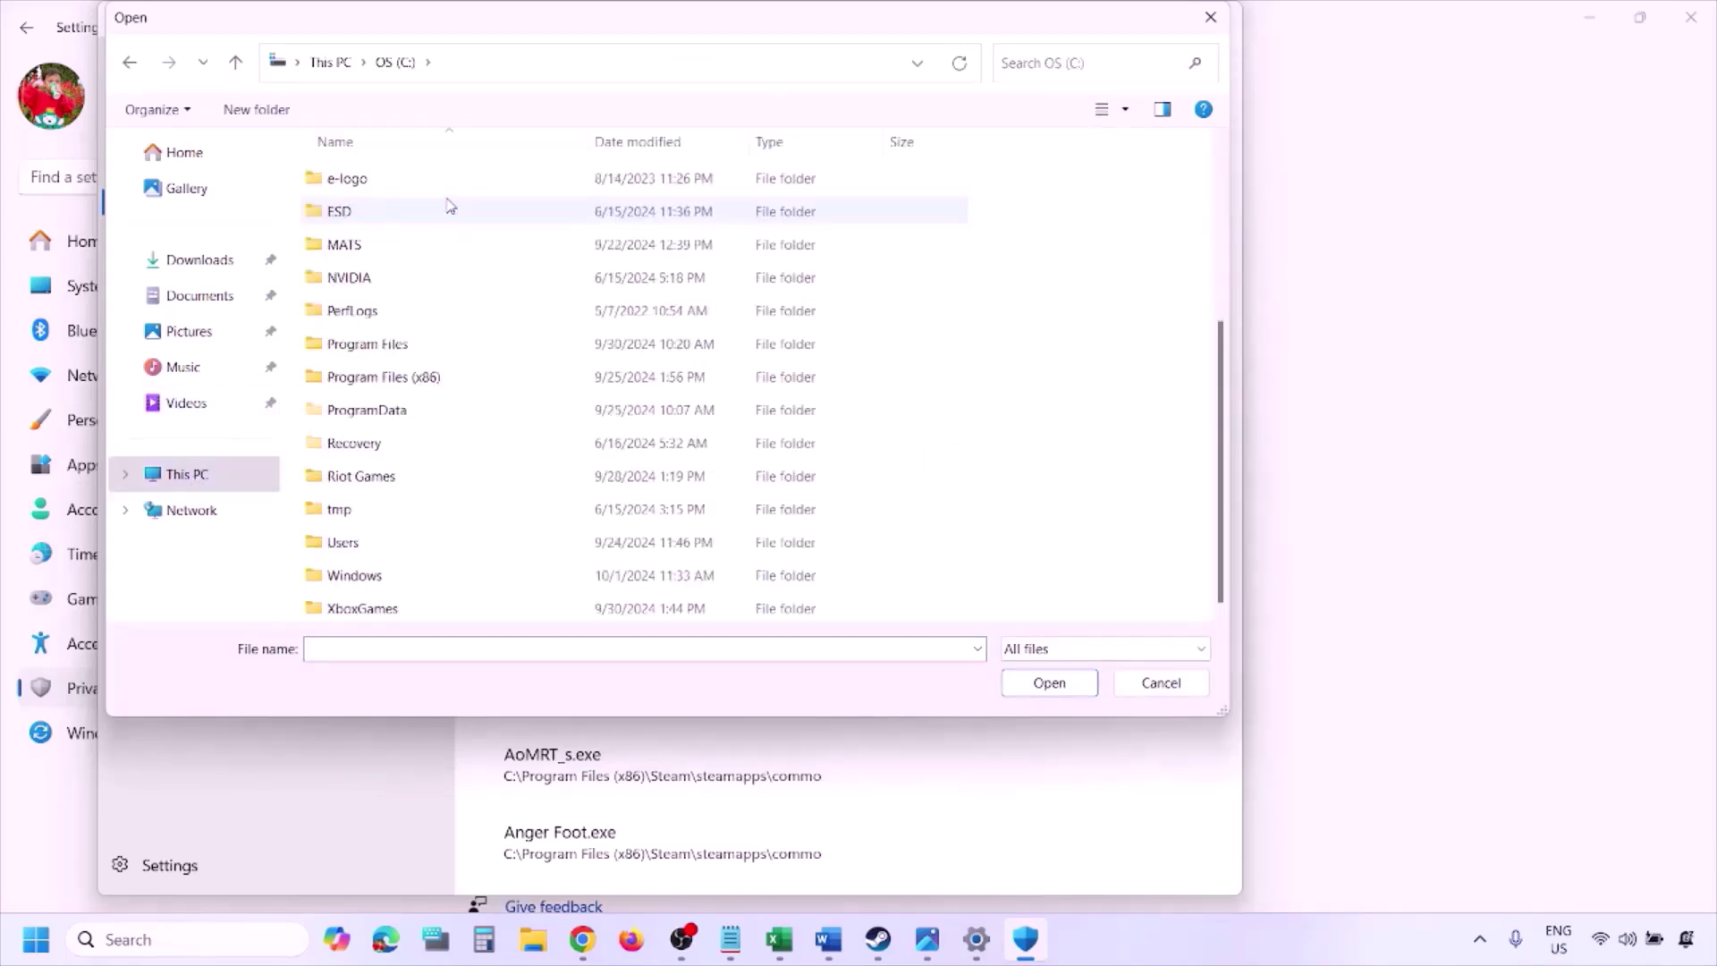
double_click(431, 377)
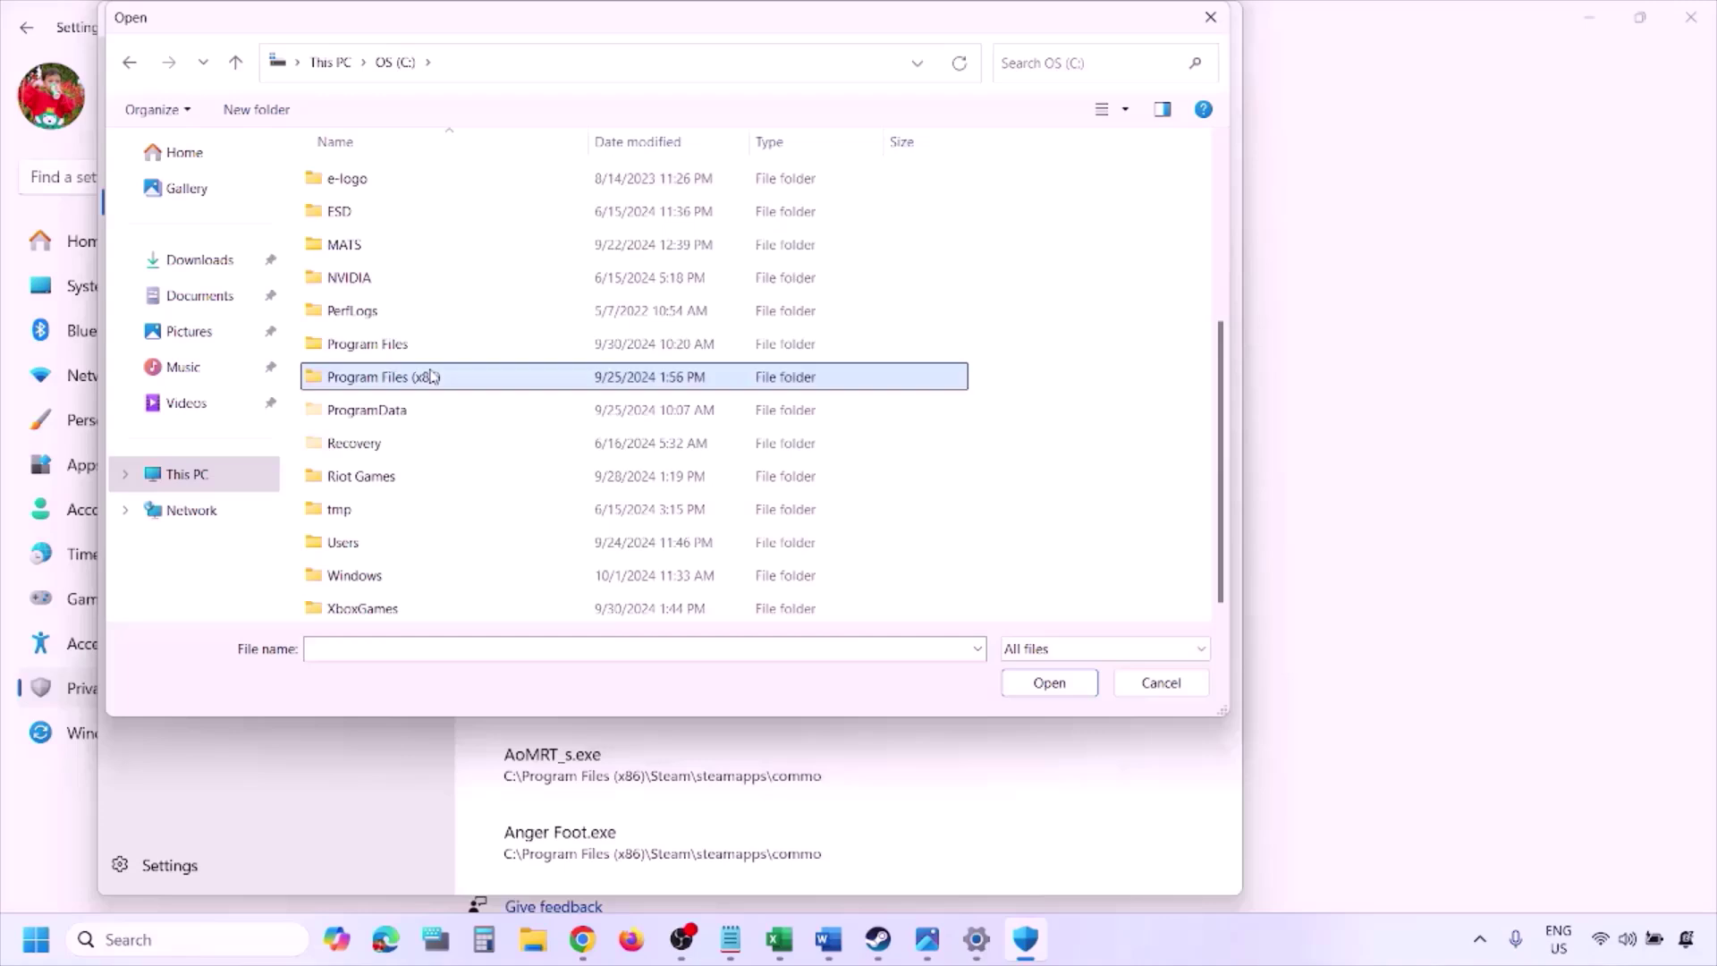
Step: Browse into the Steam\steamapps folder for the game's location, and cancel the file selection
scroll(433, 375, down, 4)
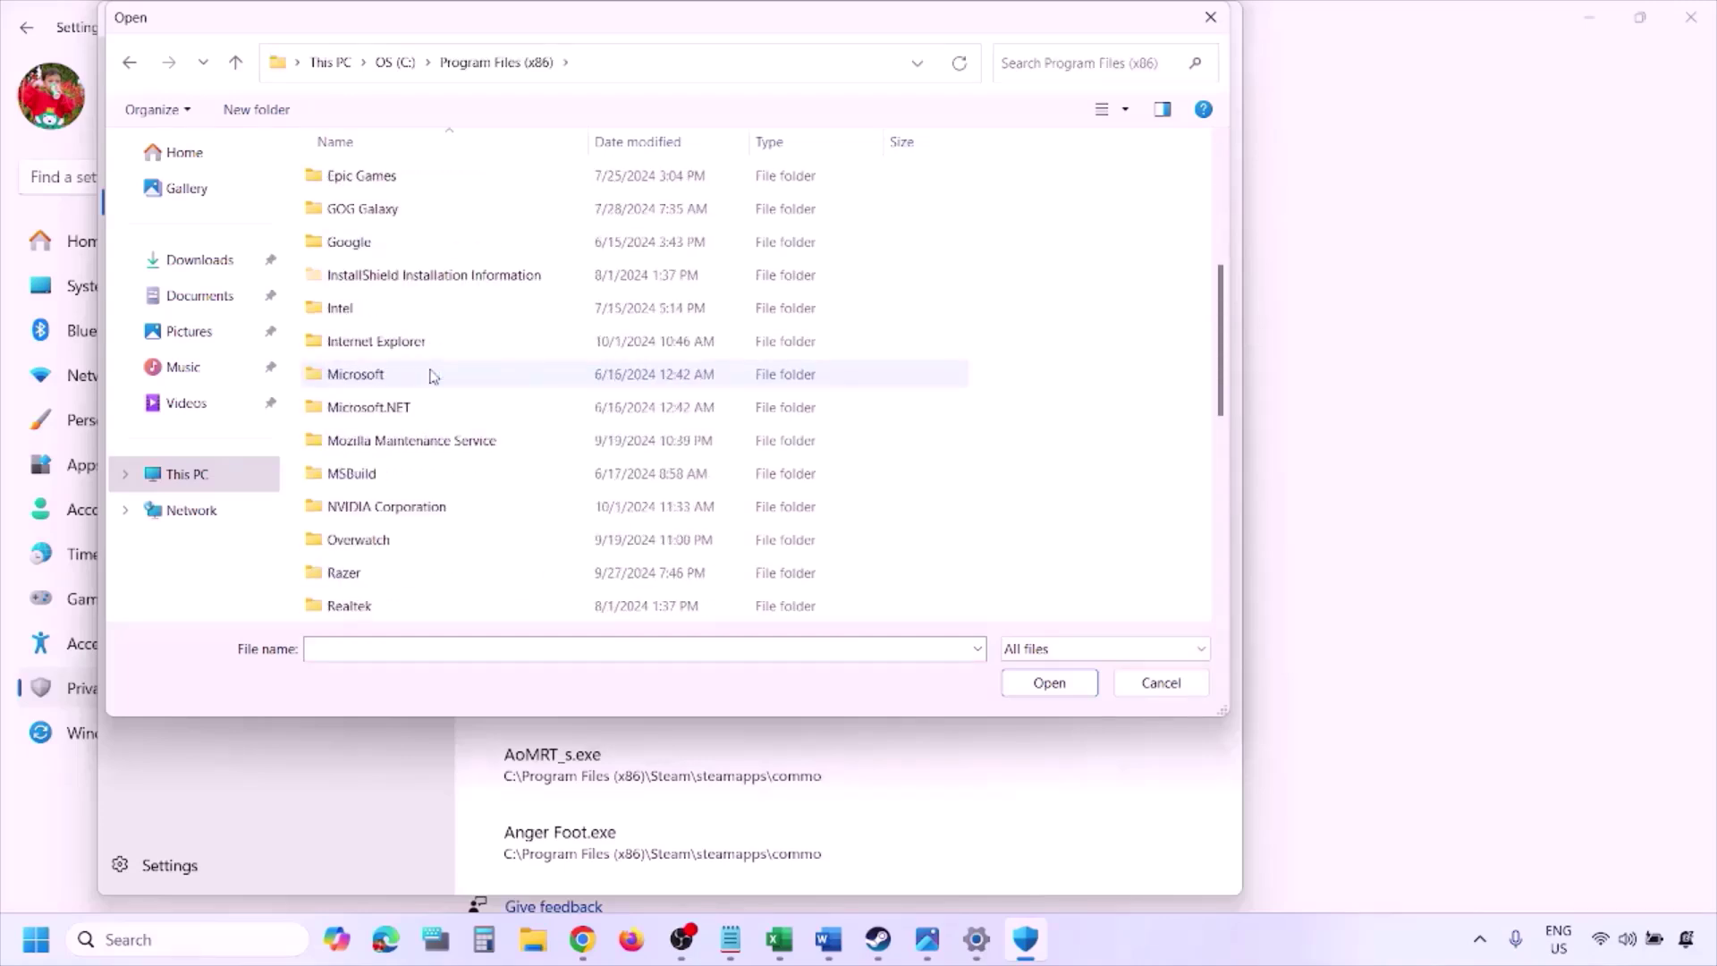
scroll(433, 375, down, 4)
double_click(398, 307)
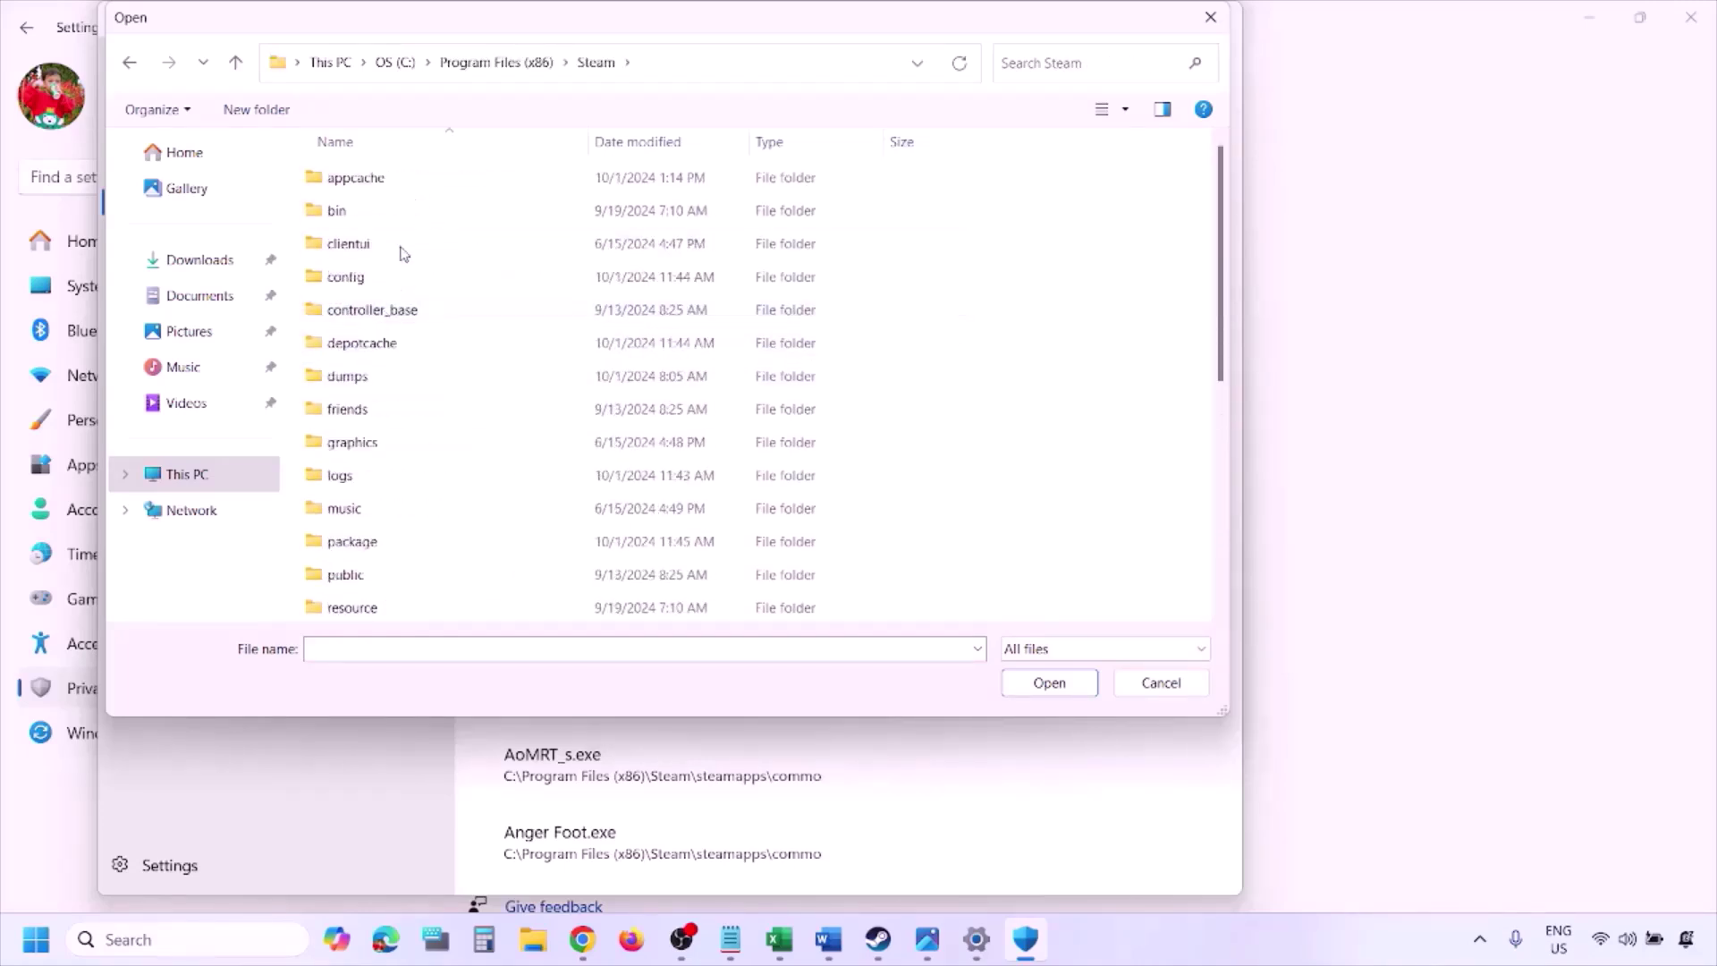
scroll(398, 394, down, 4)
double_click(395, 343)
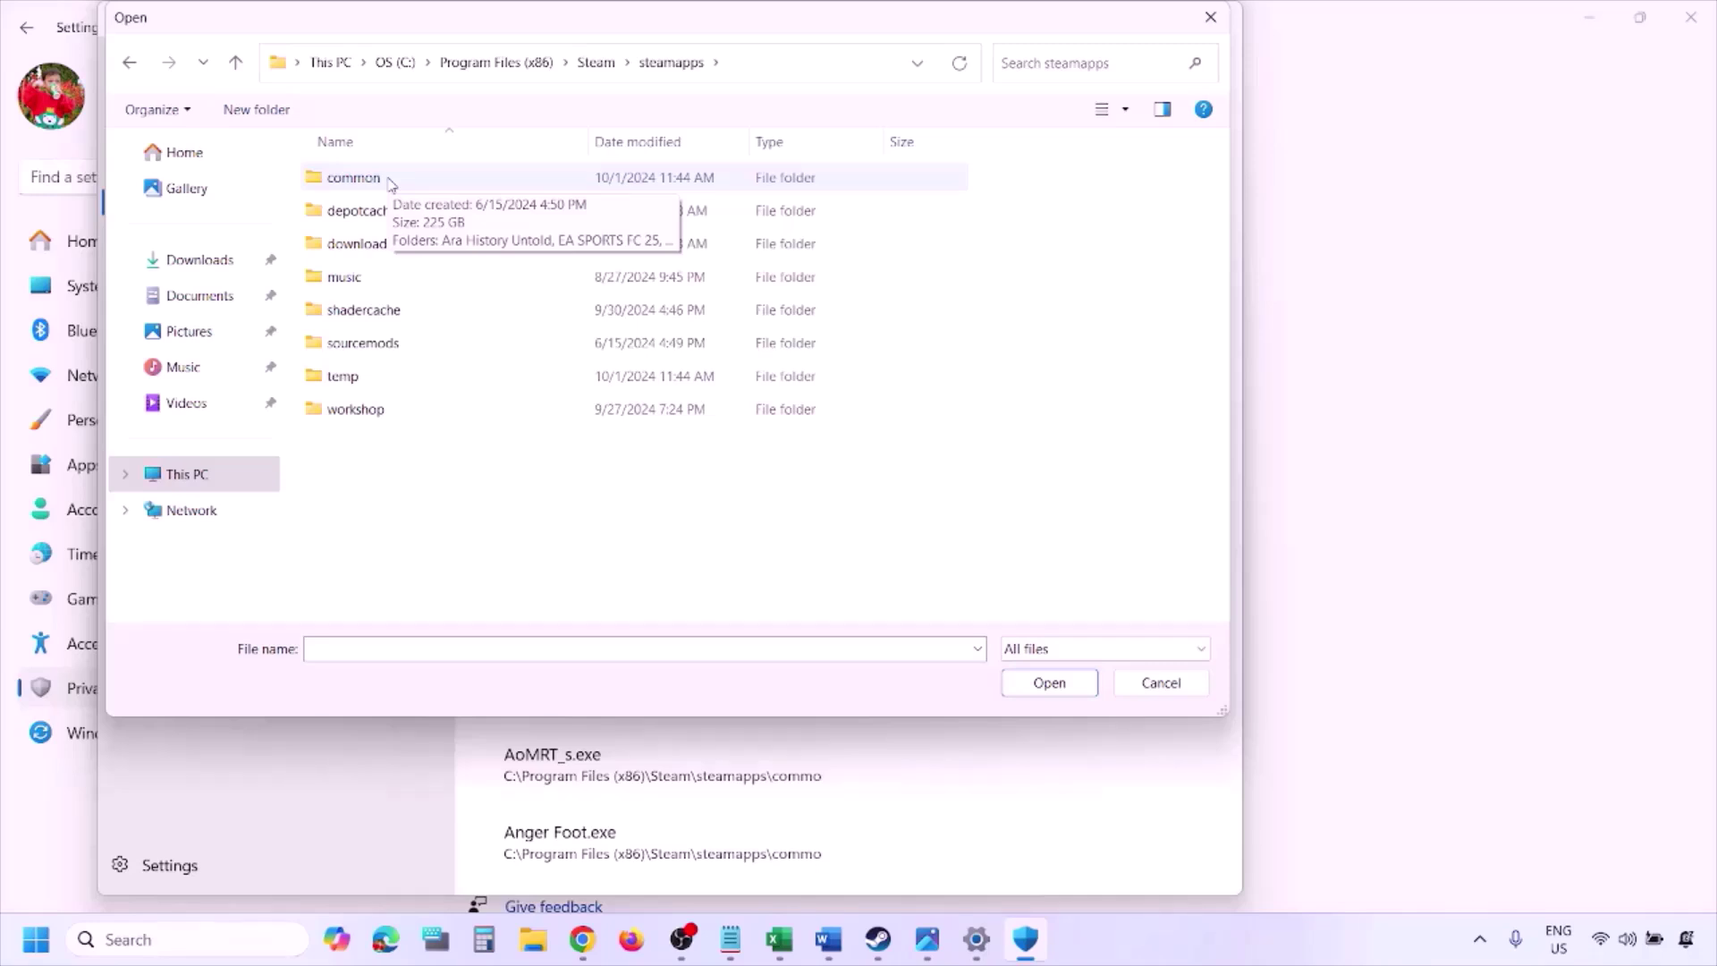
click(1157, 692)
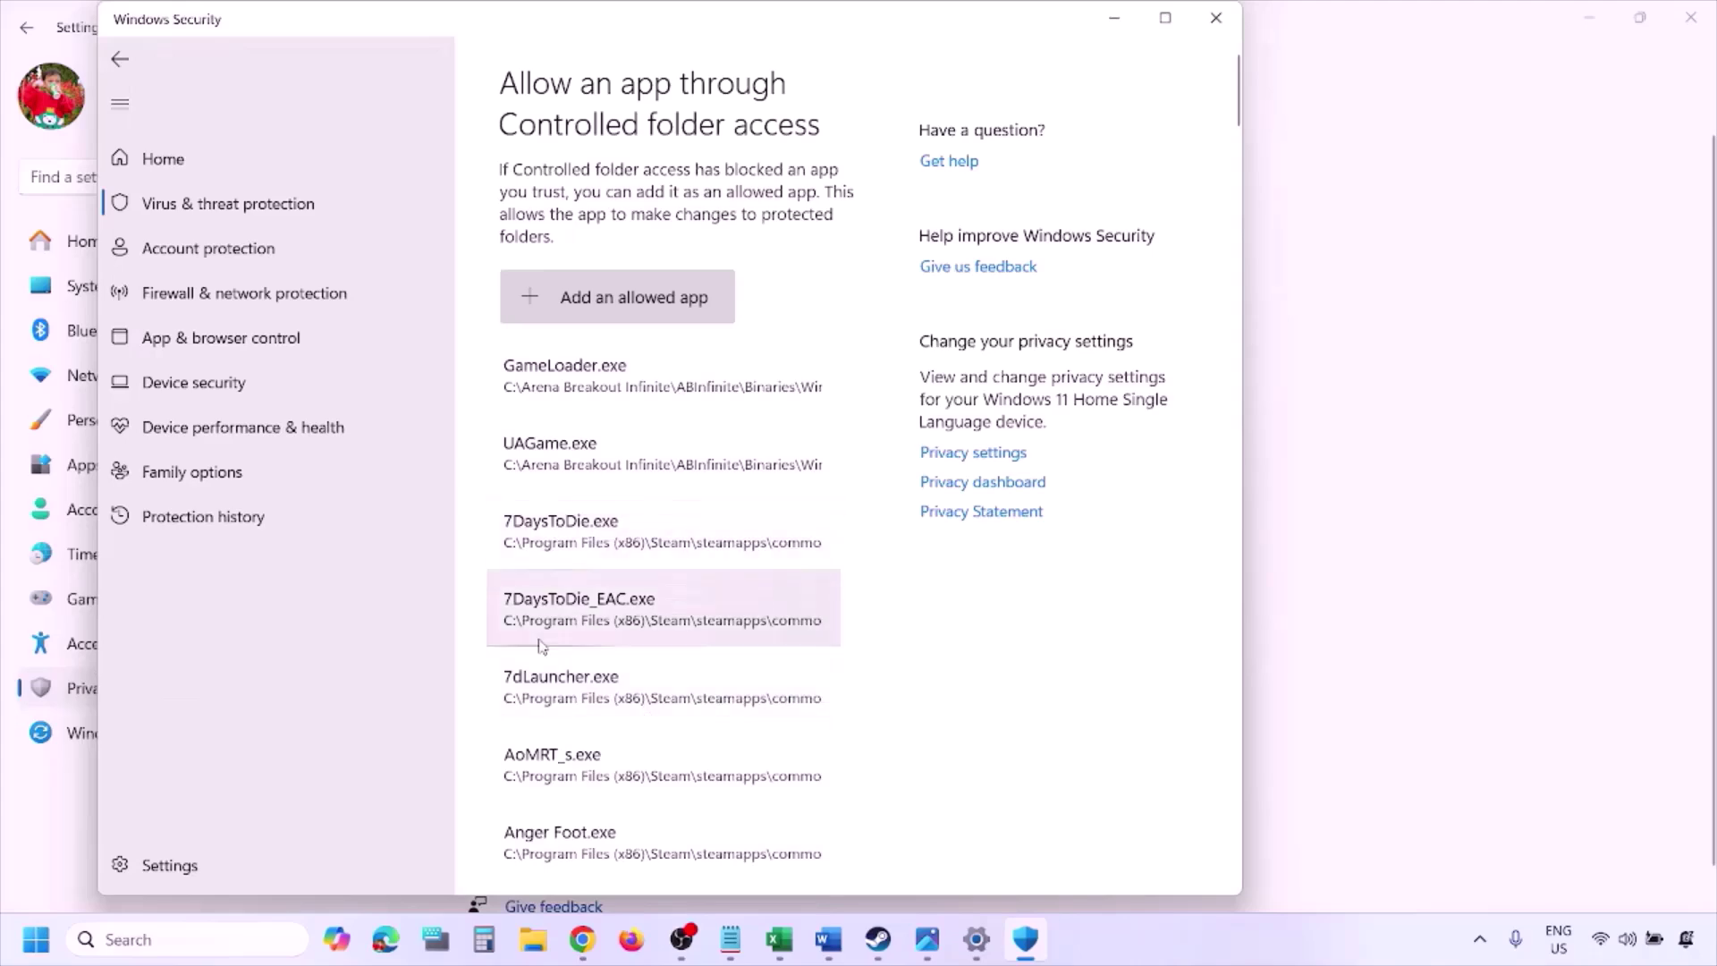
Step: Search Windows for Control Panel and open the list of apps allowed through Windows Defender Firewall
click(177, 939)
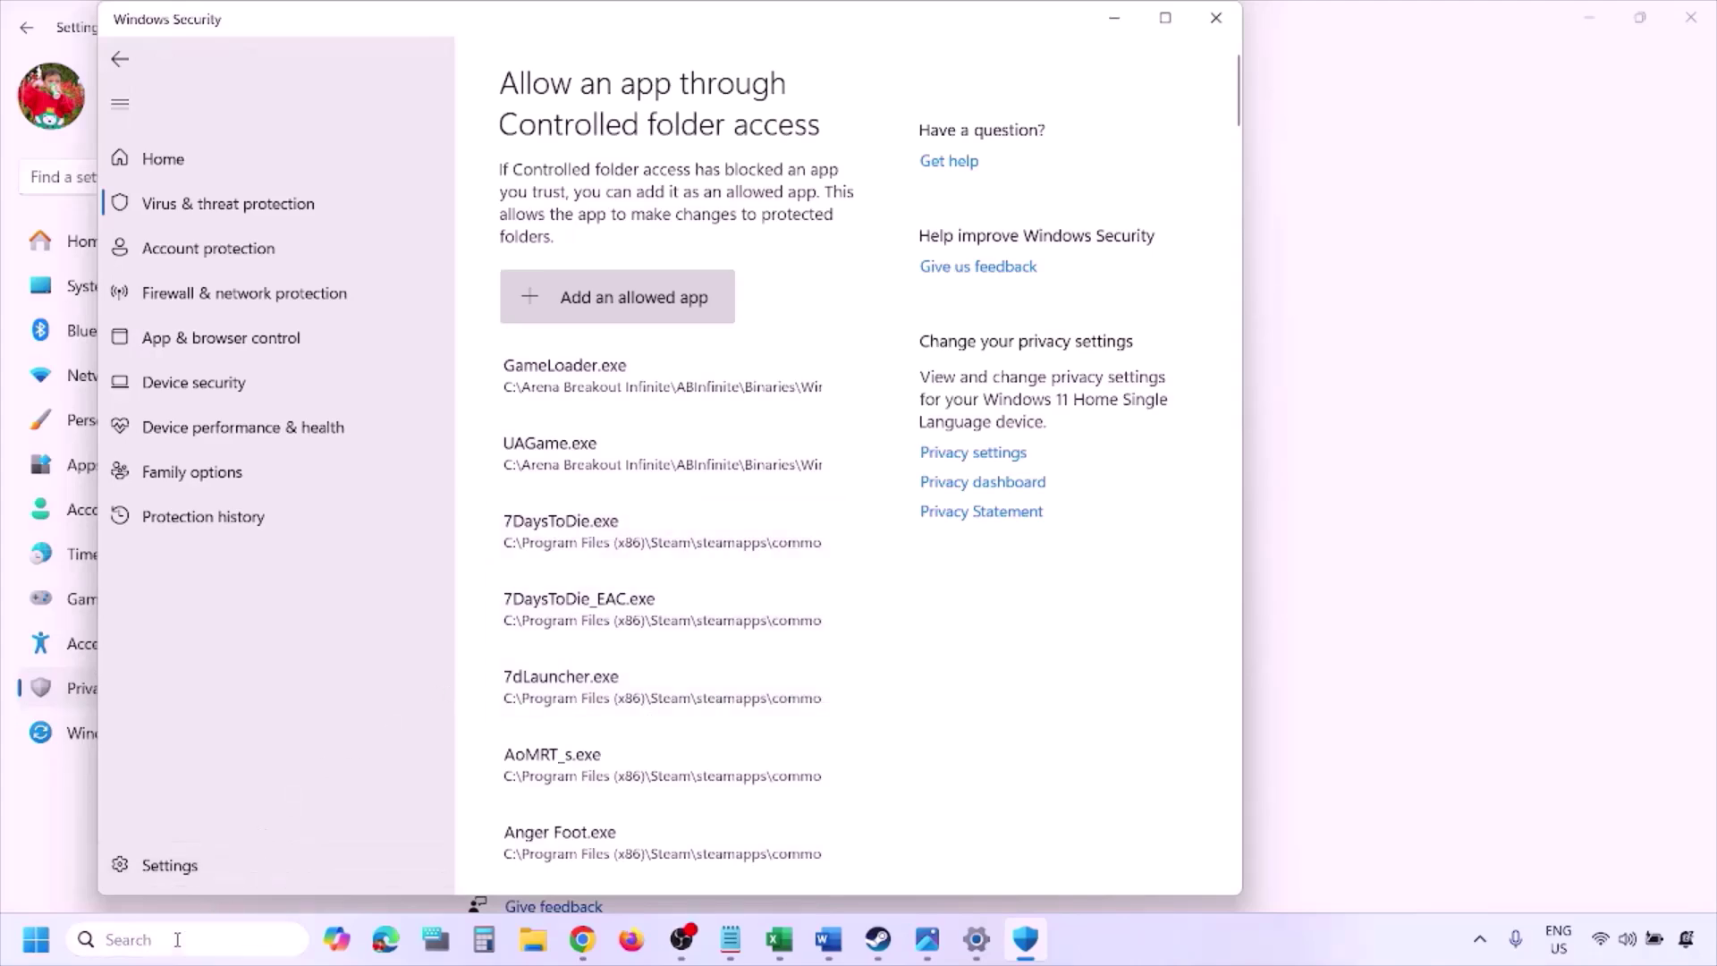
text(ontrol)
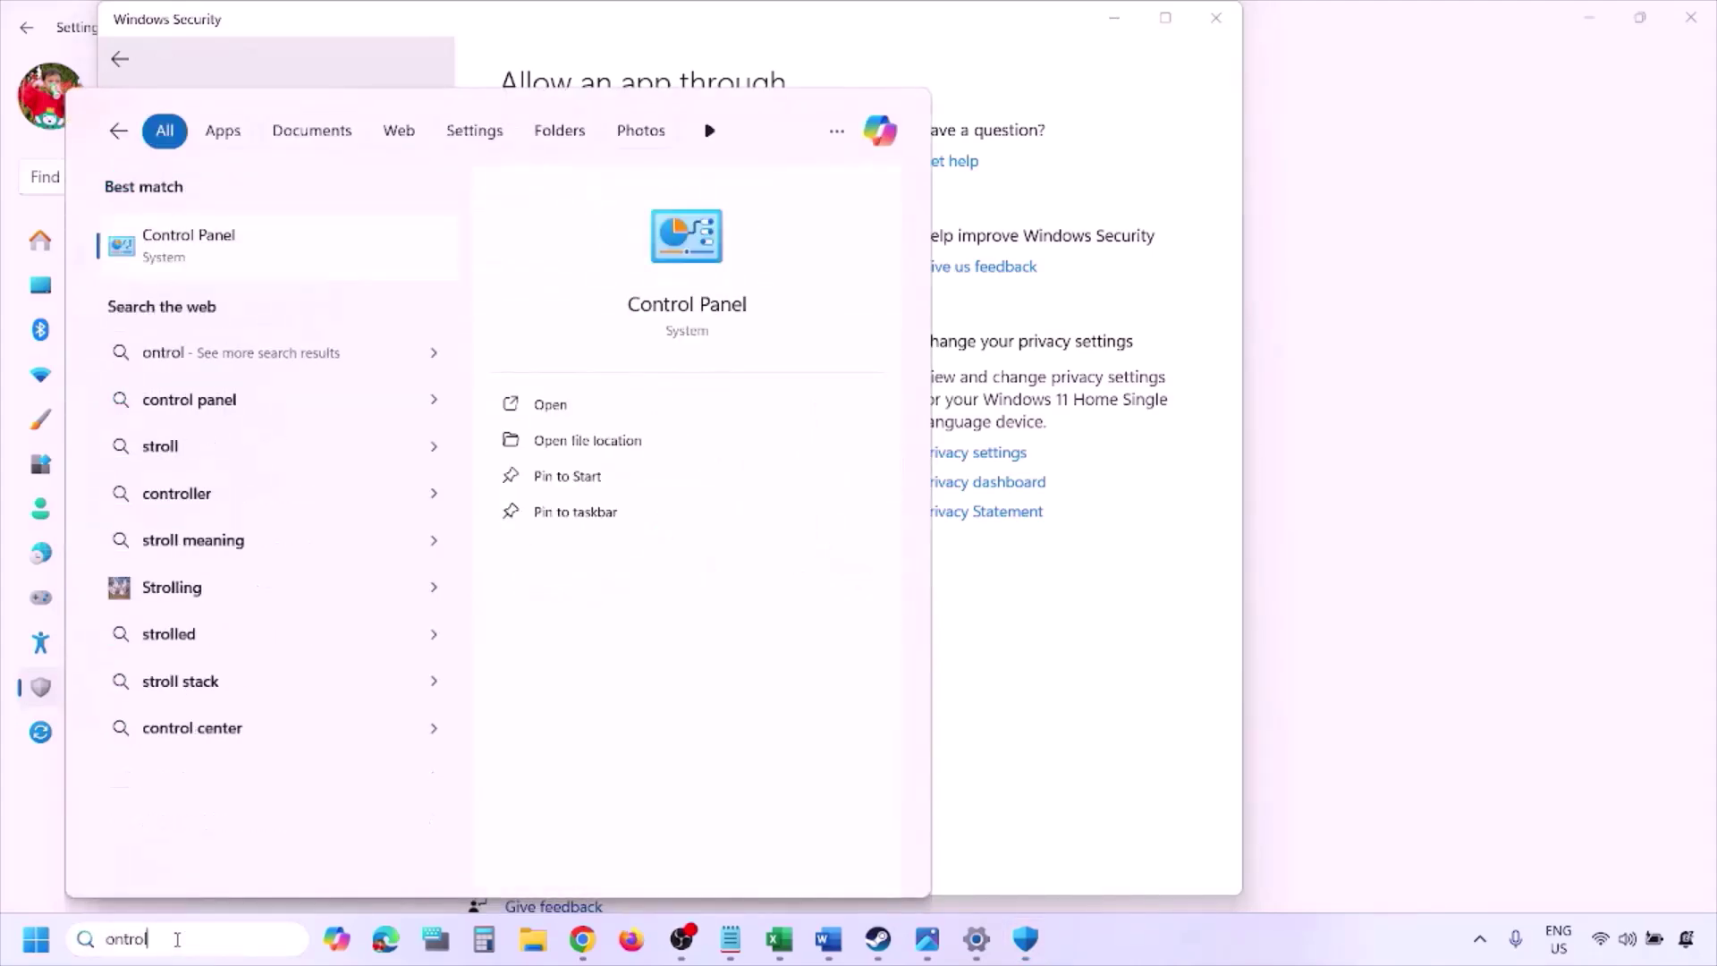
key(Return)
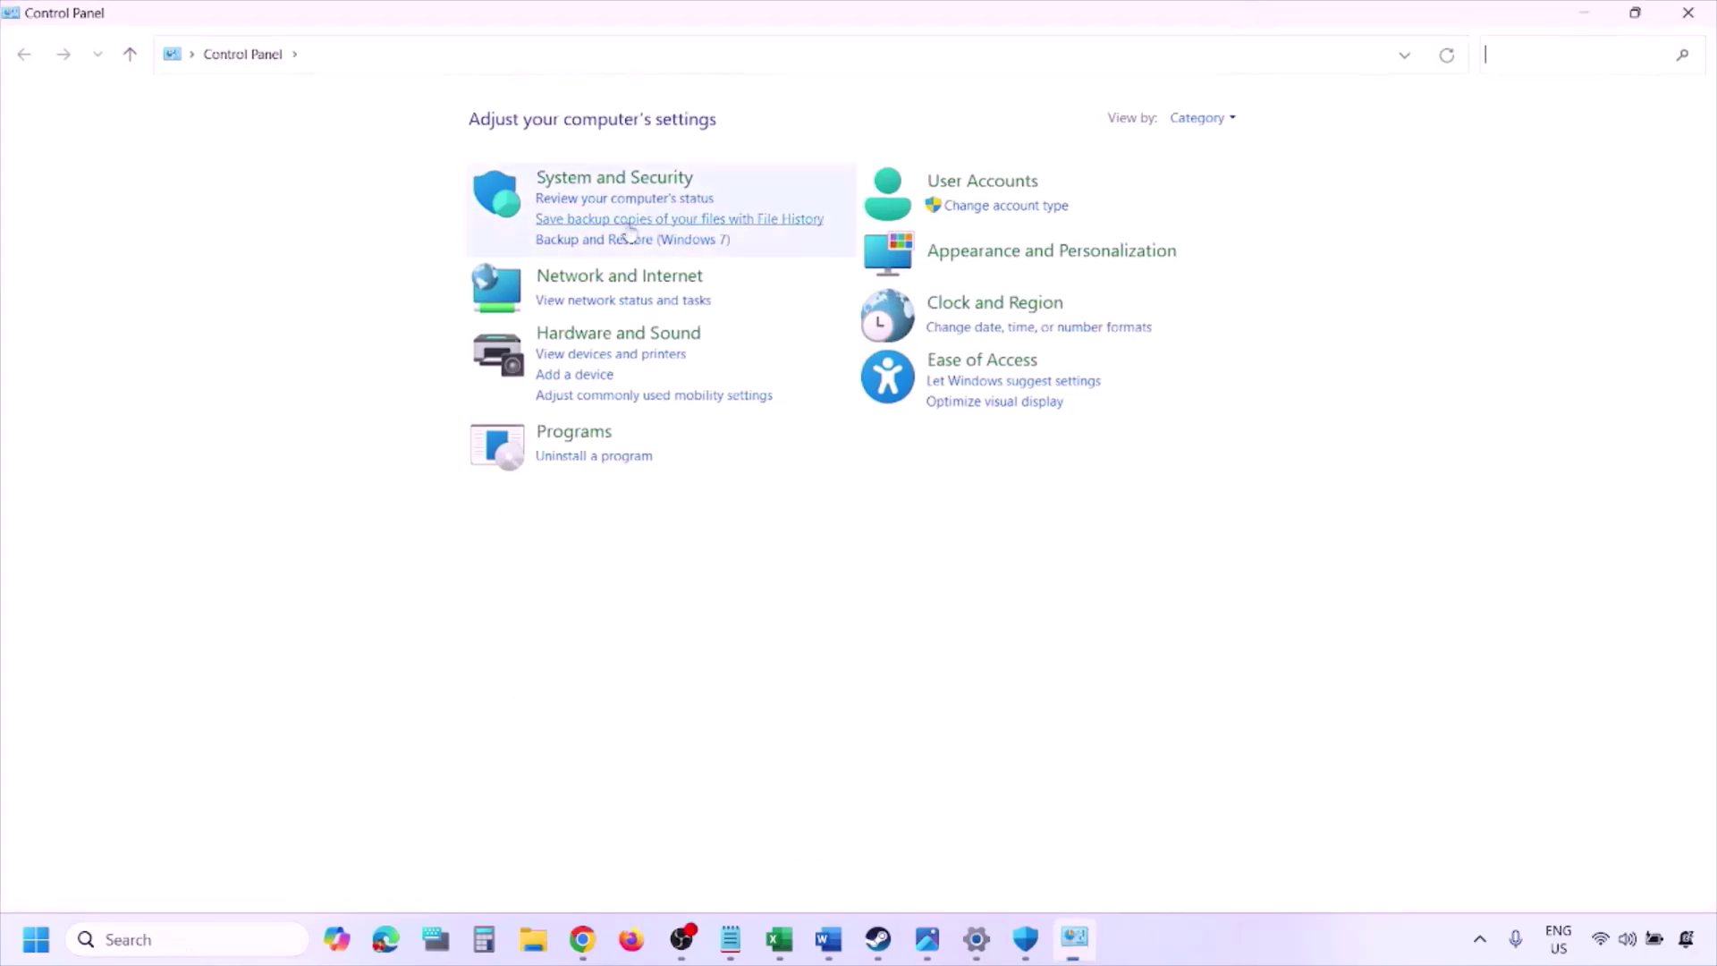
click(592, 178)
click(456, 193)
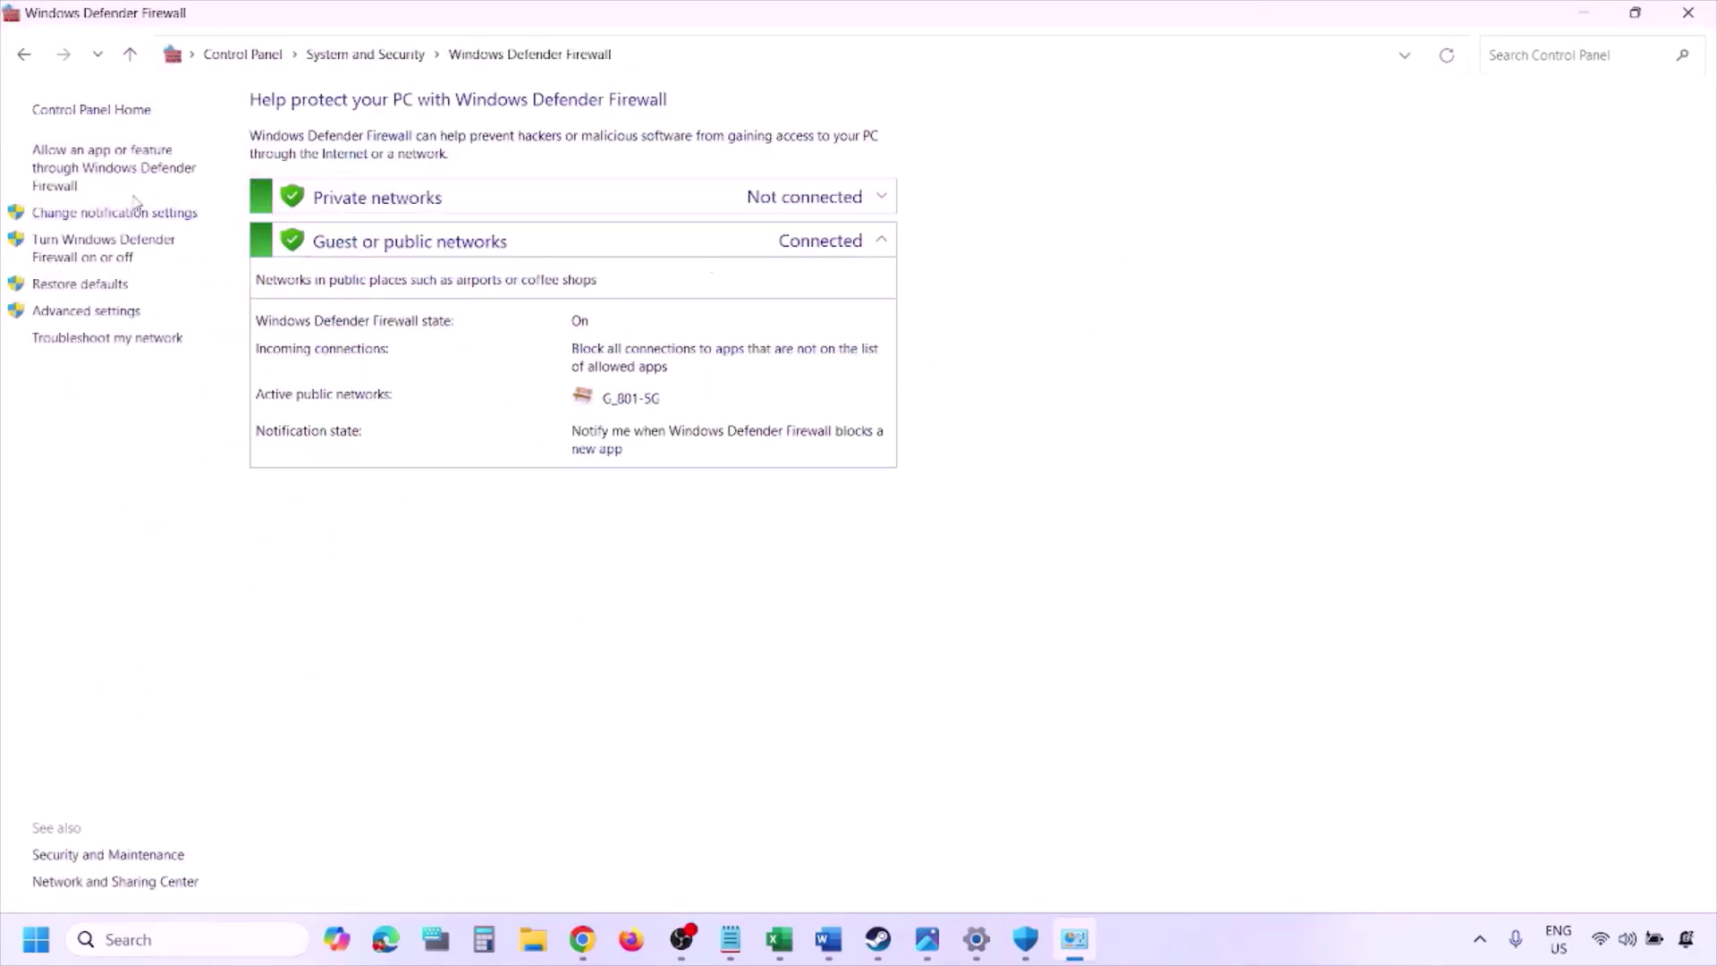
click(117, 166)
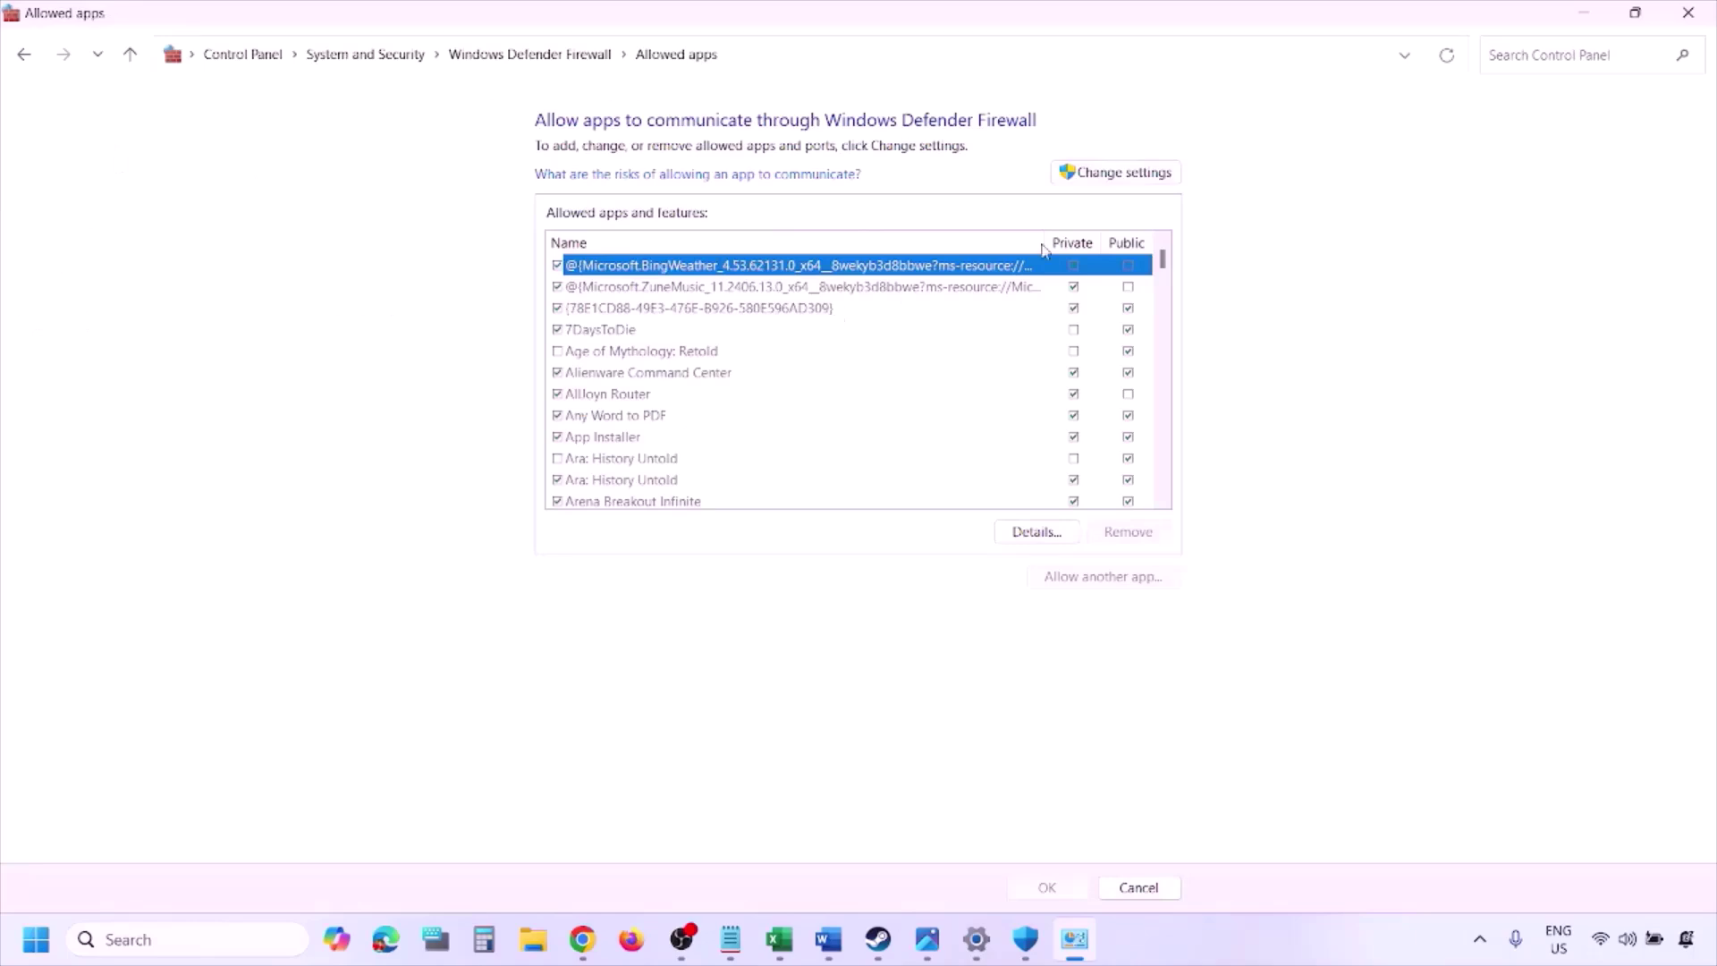
Step: Unlock the firewall's allowed apps for changes, browse This PC for another app to allow, cancel, and close Control Panel
click(1149, 170)
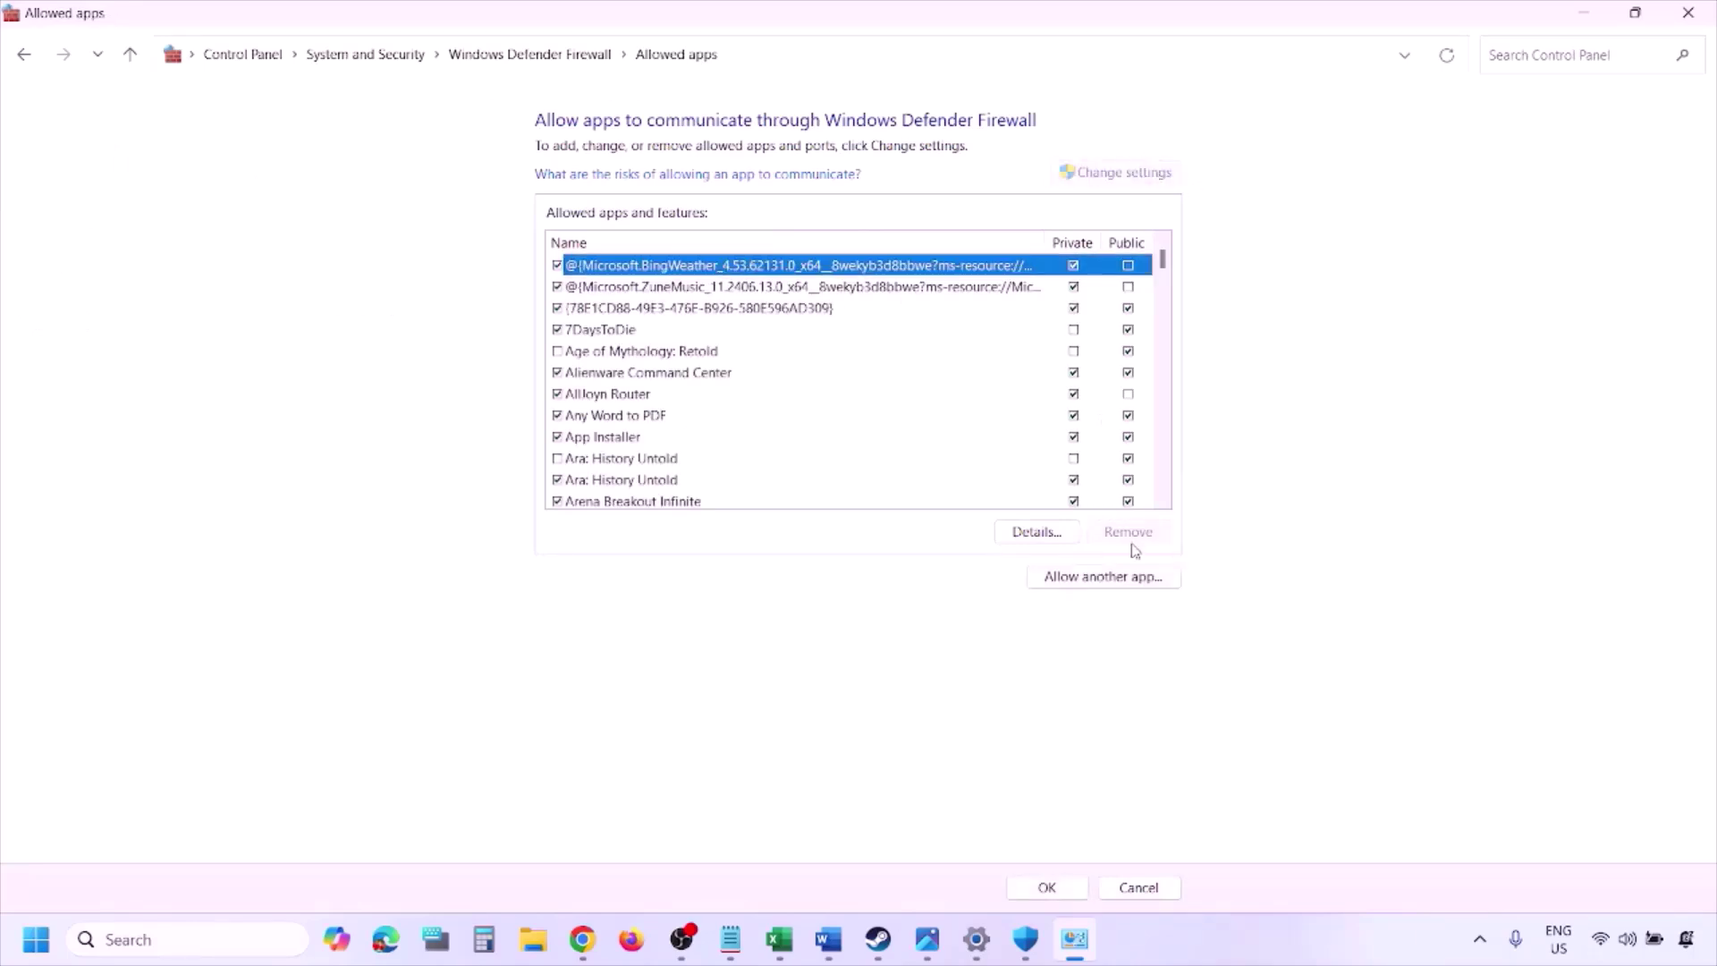
click(1105, 578)
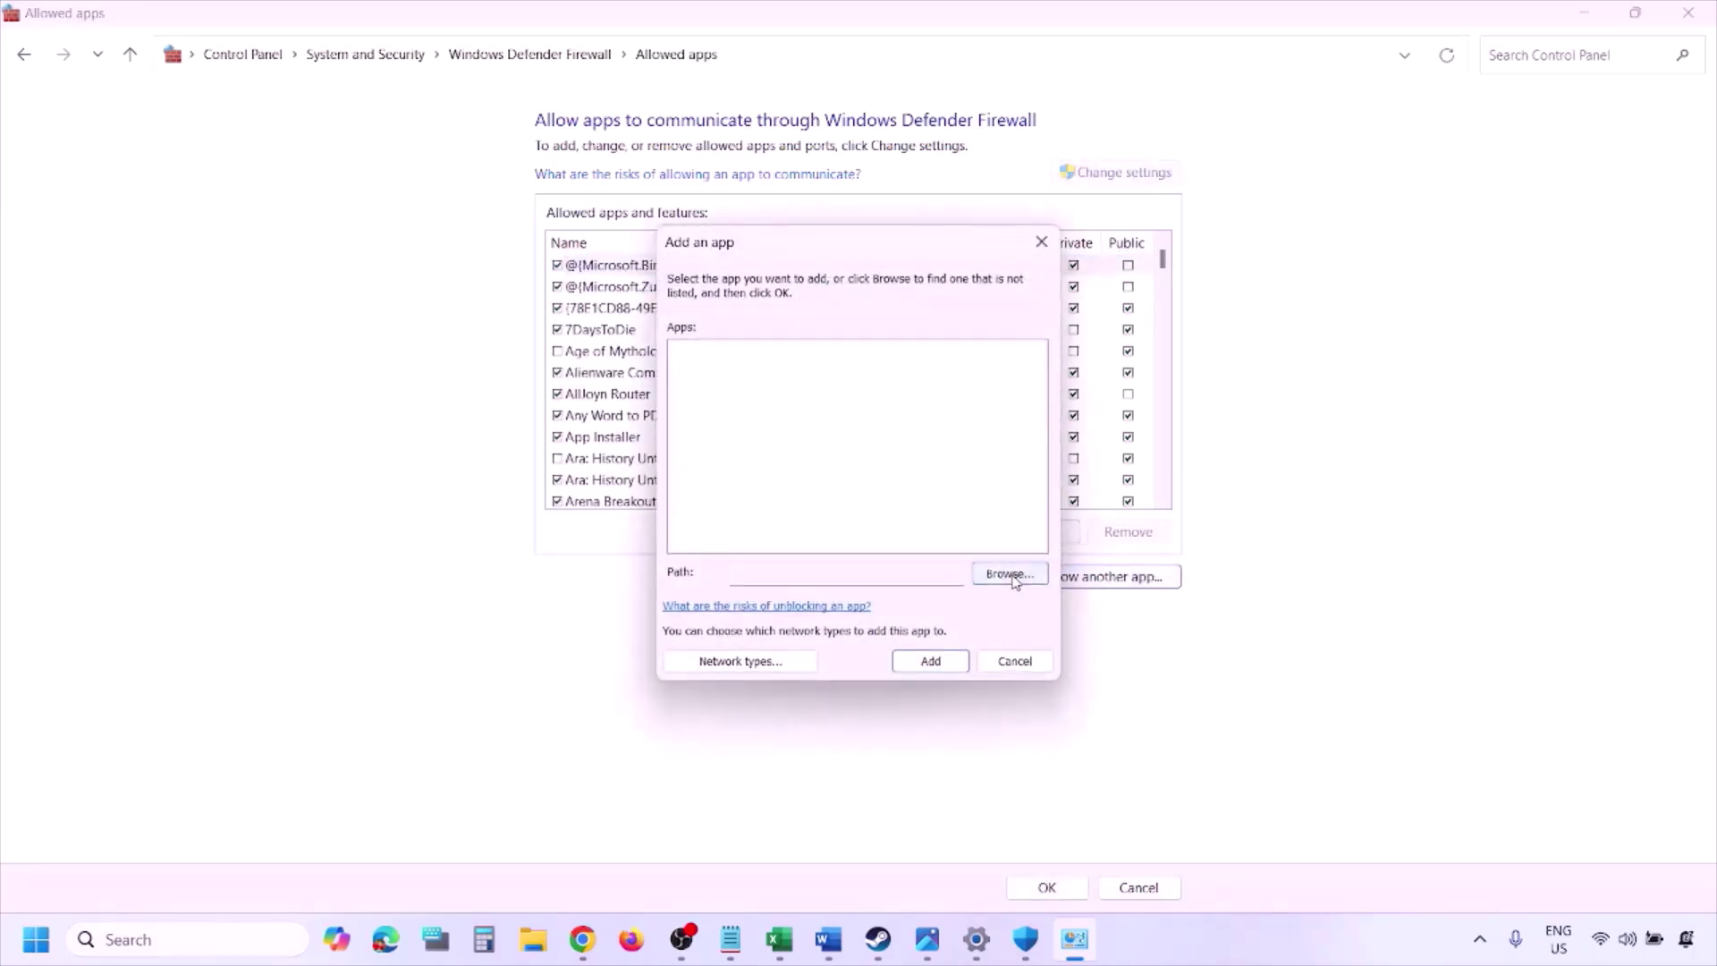
click(1010, 574)
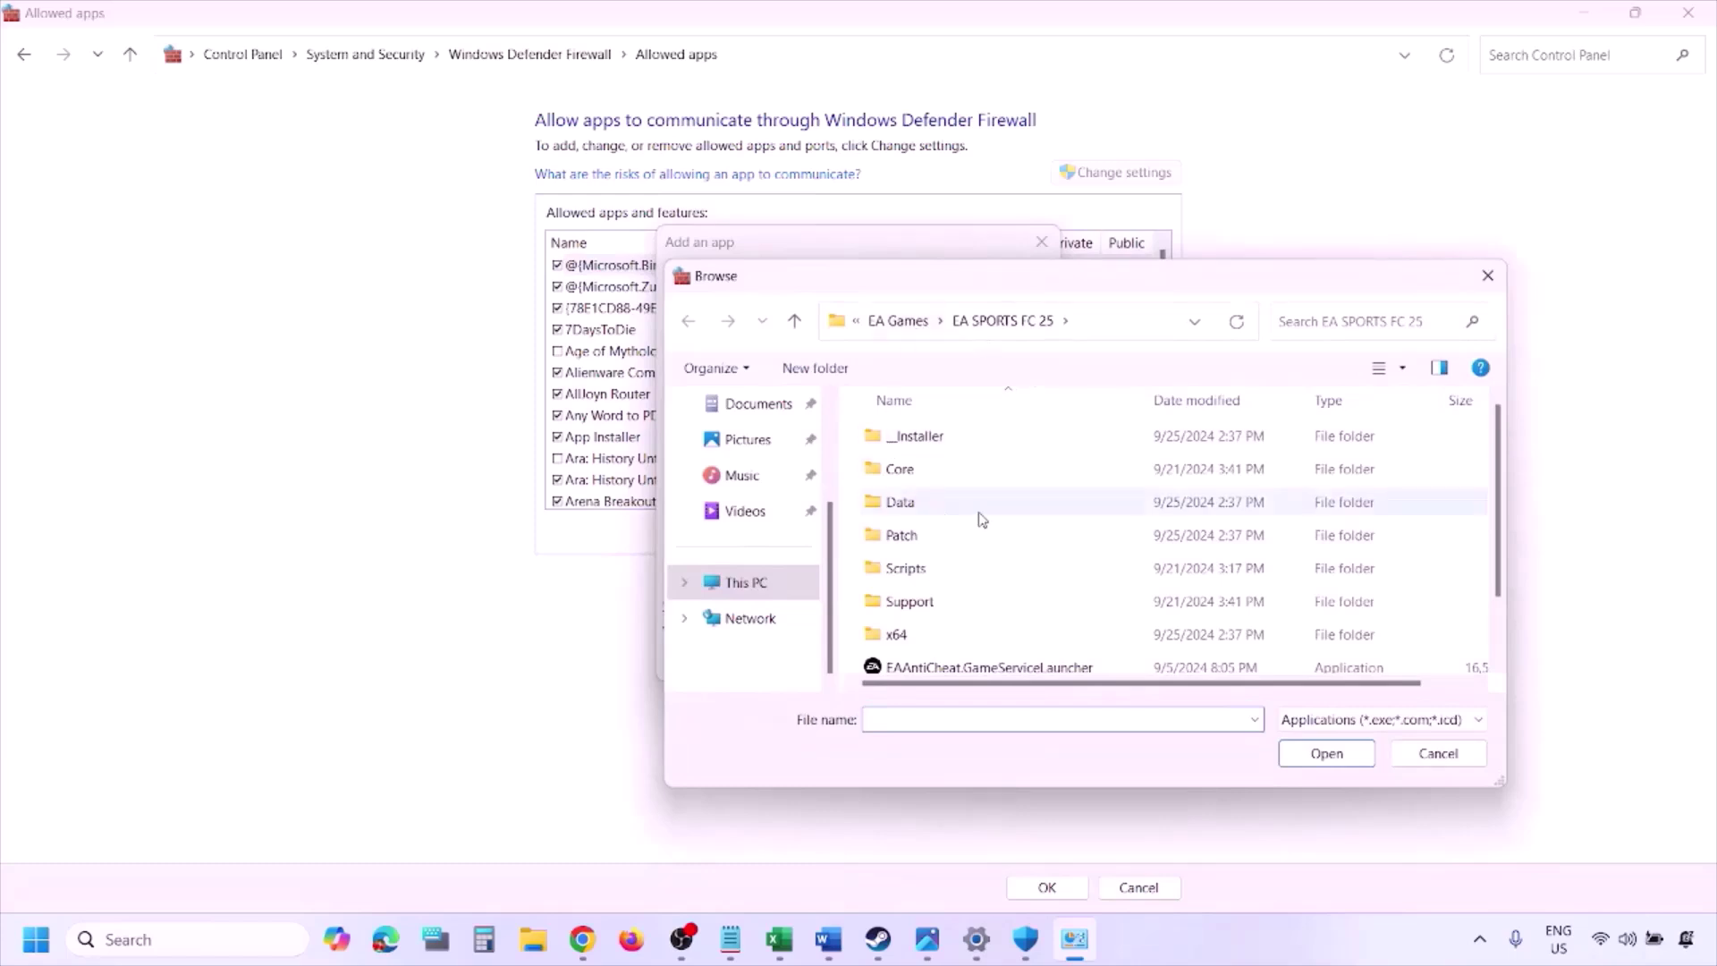
click(787, 586)
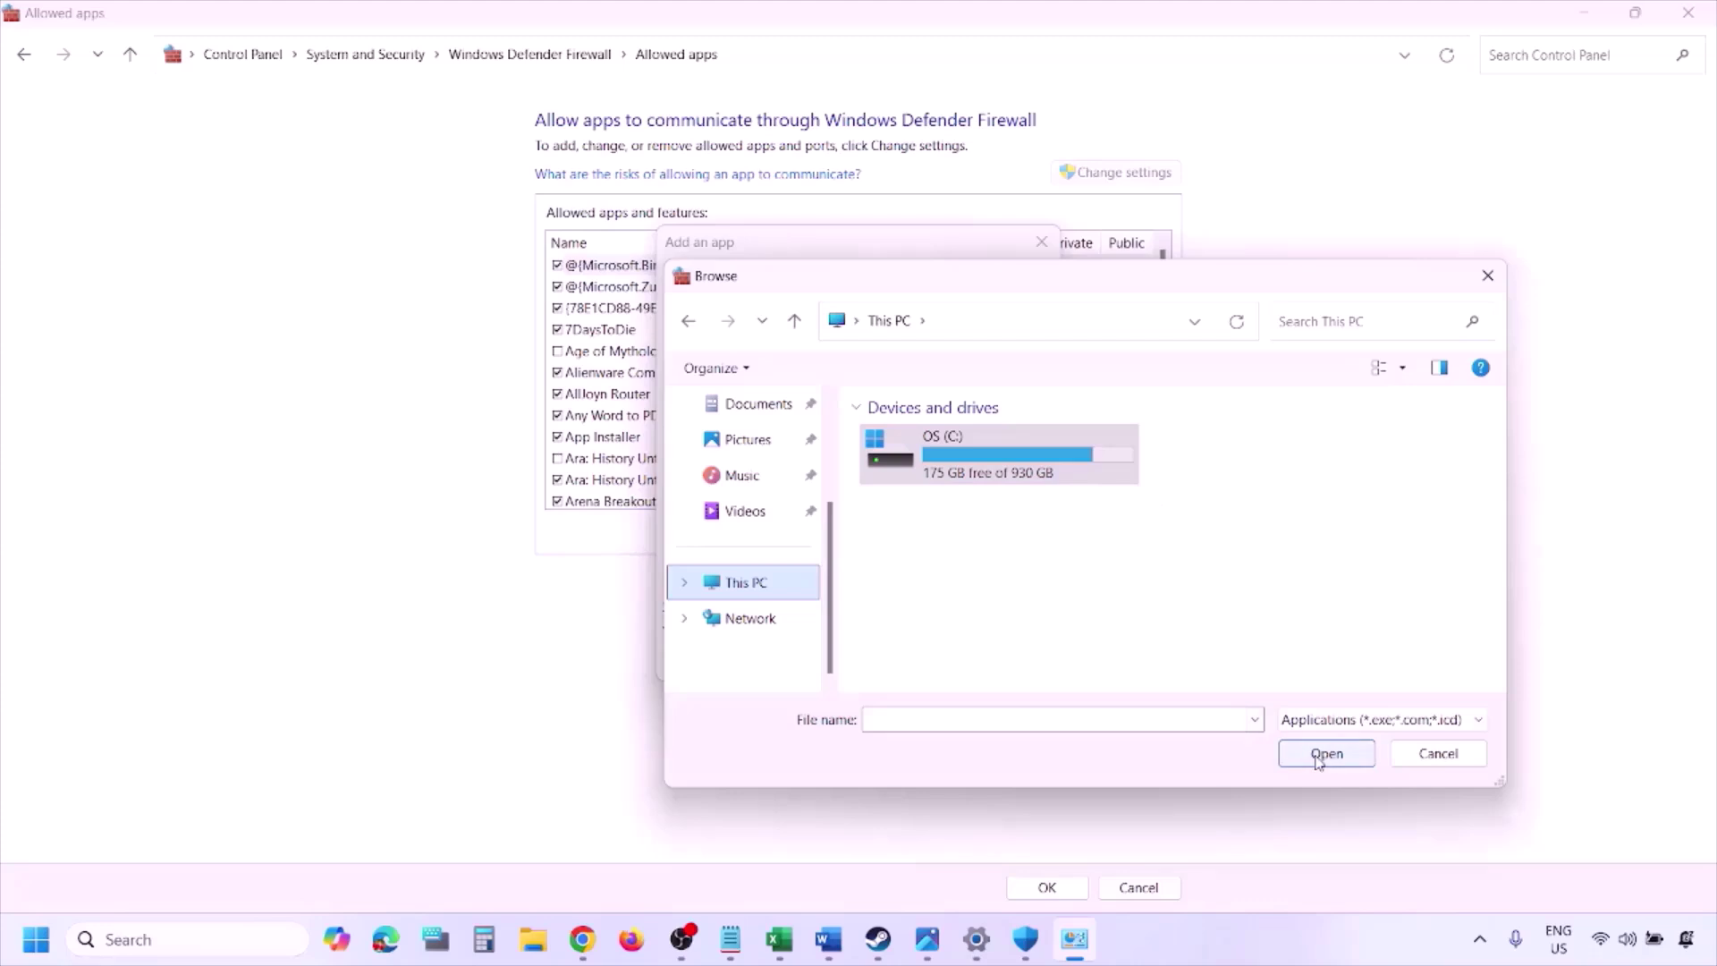
click(1437, 754)
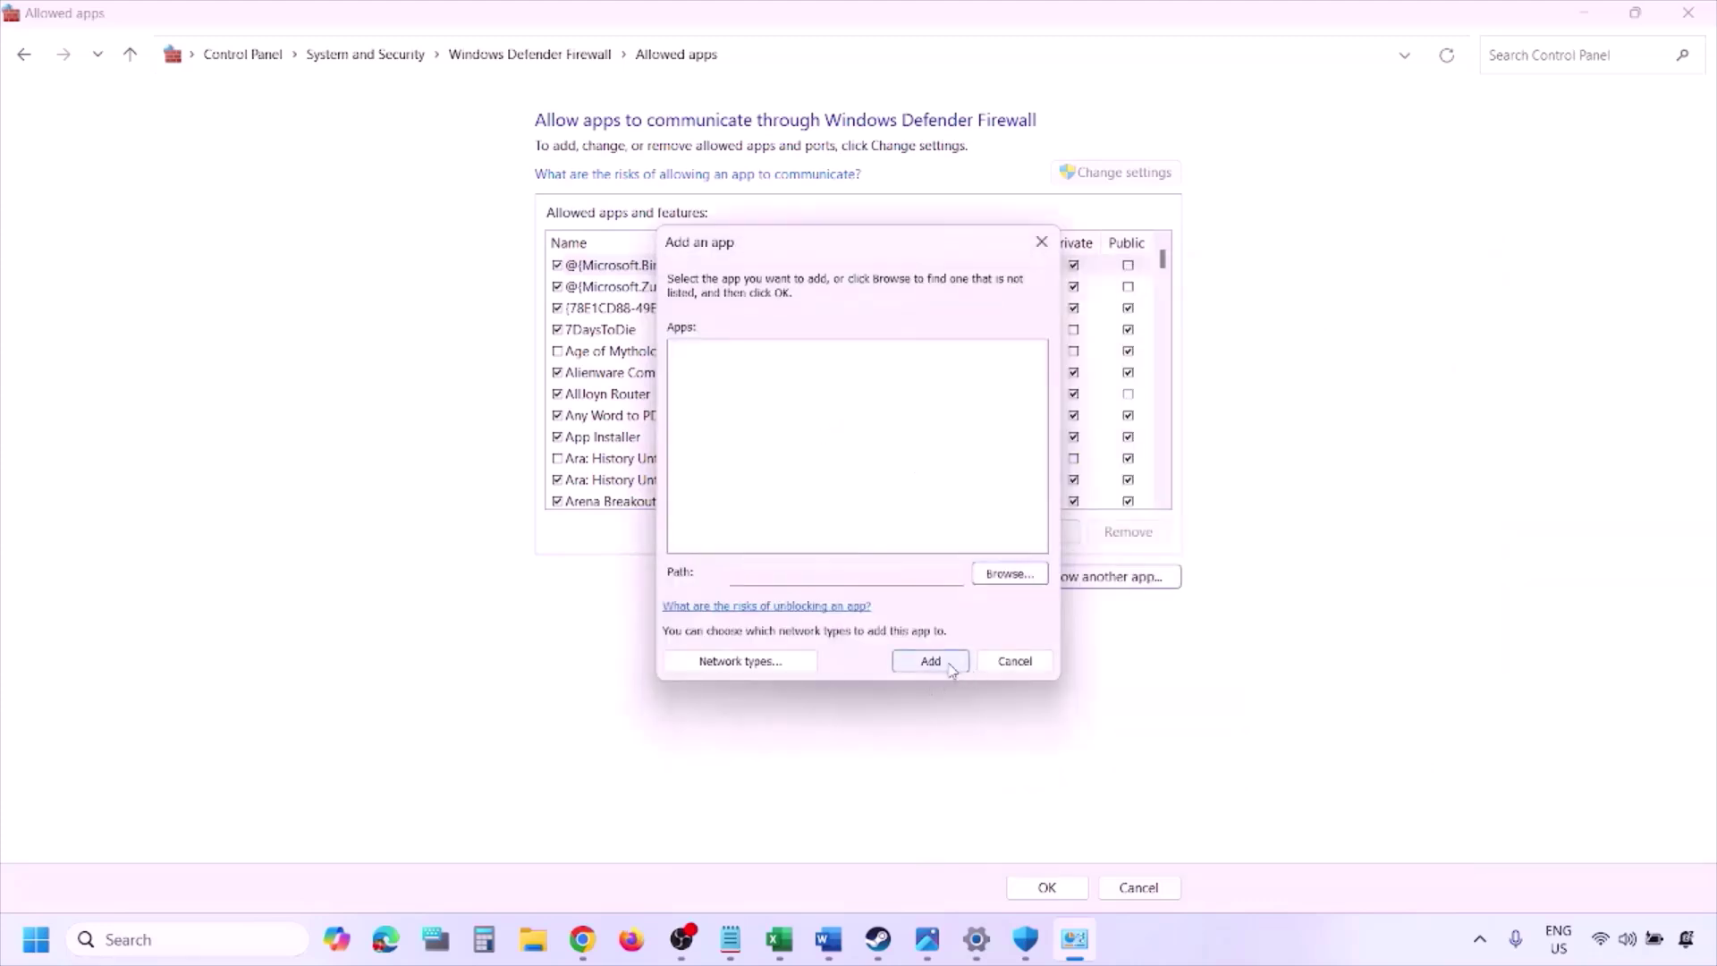
click(1006, 661)
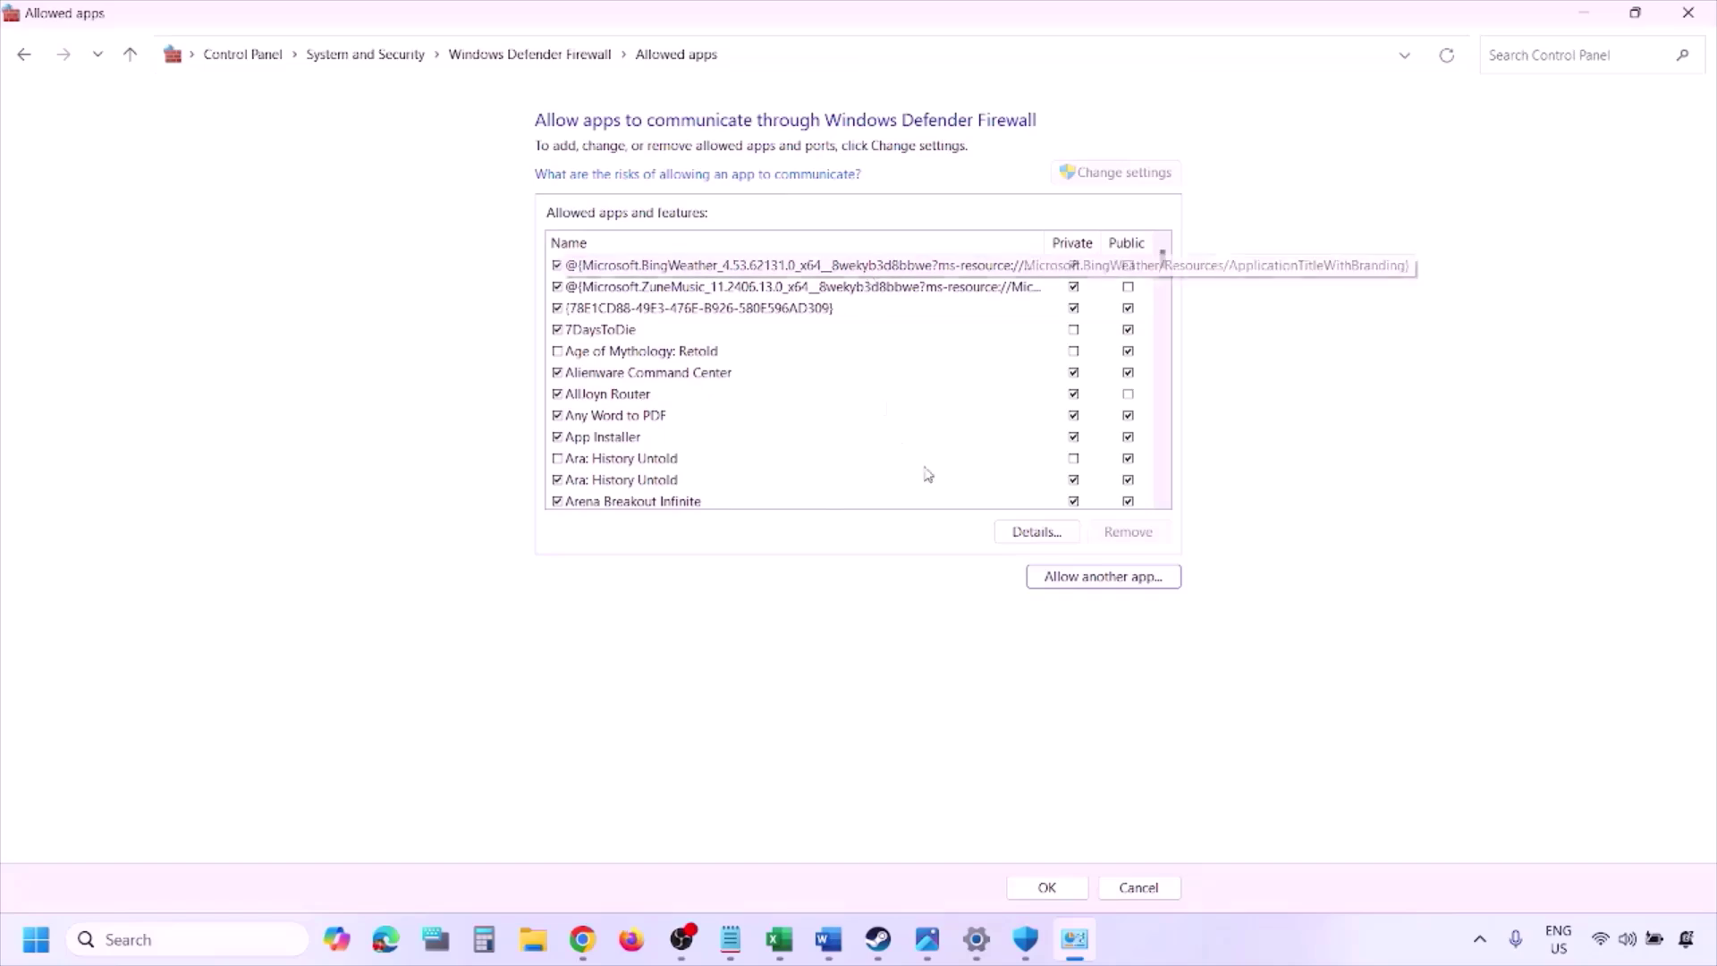
click(1688, 12)
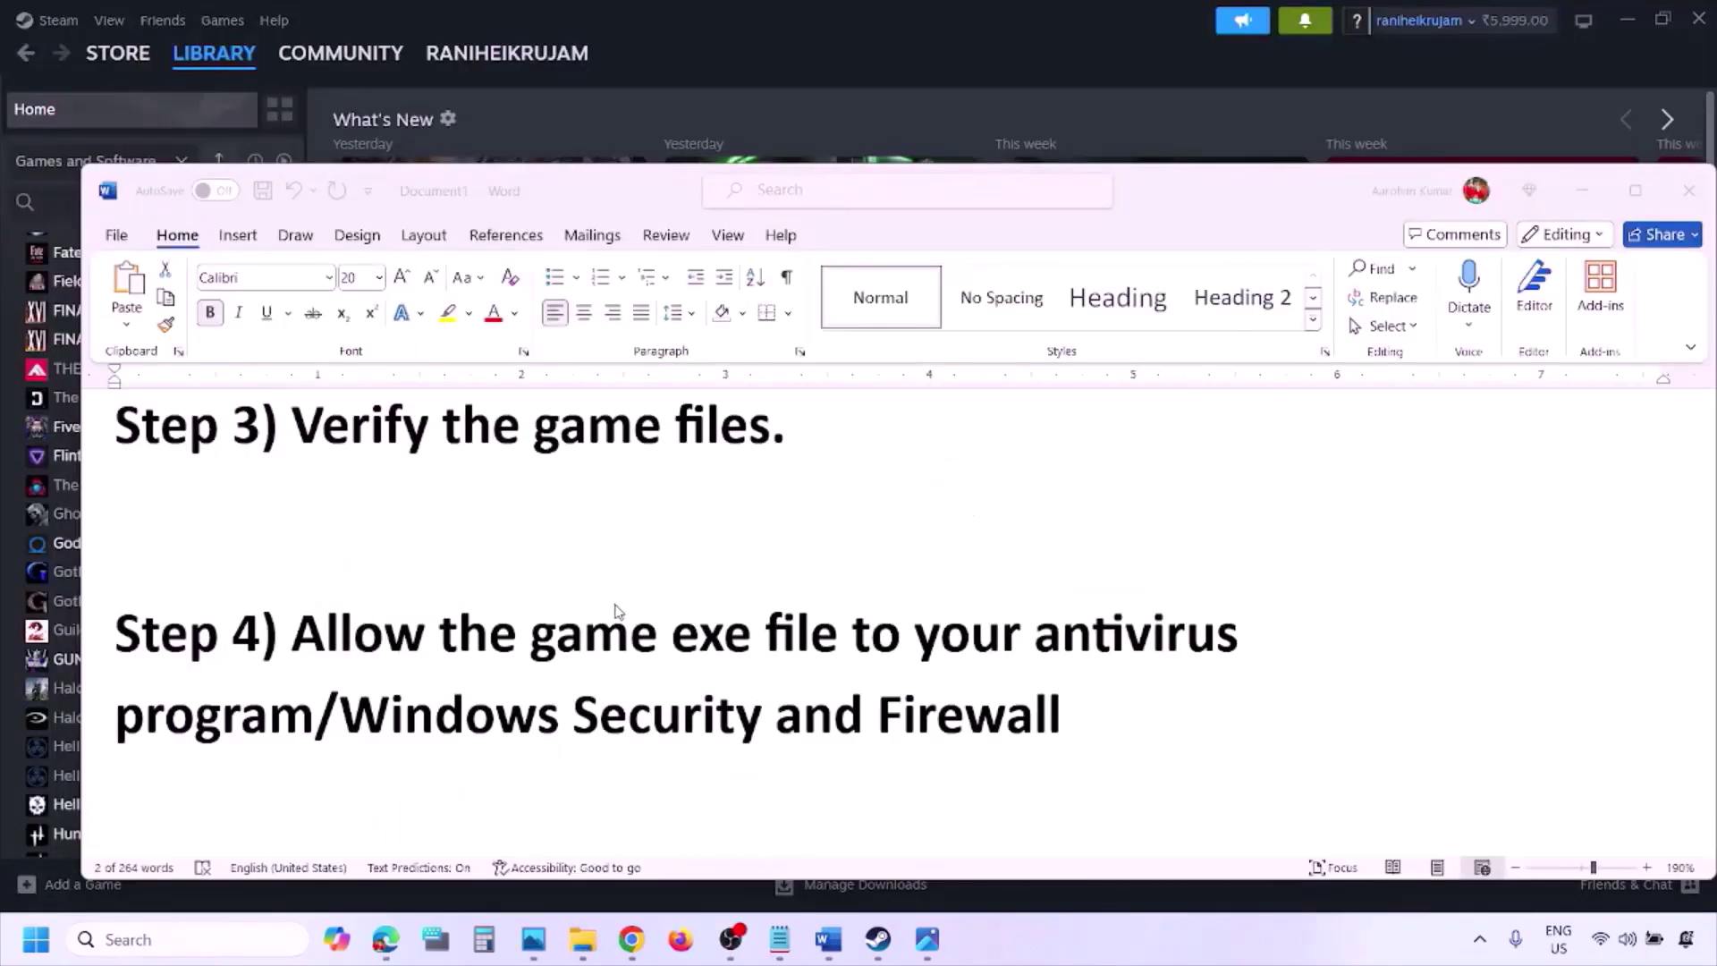
Step: Read Step 5 on clean graphics driver installation in Word, highlighting the NVIDIA and AMD links, and switch to NVIDIA's drivers page in Chrome
scroll(615, 611, down, 3)
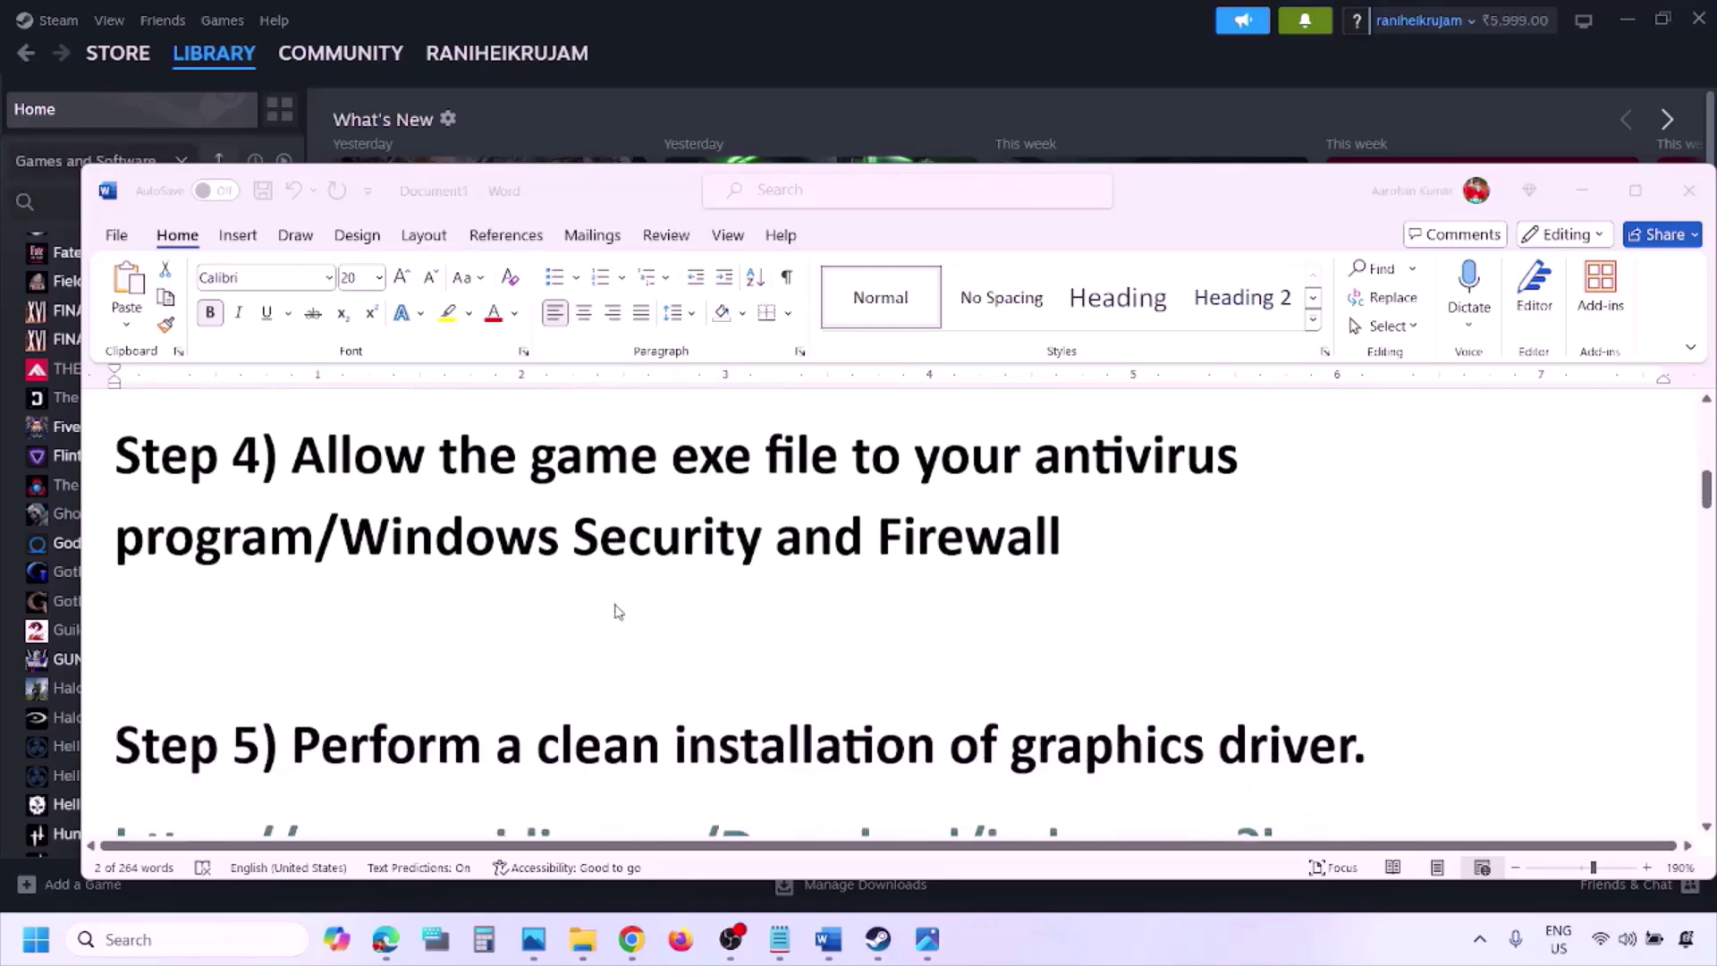
scroll(561, 642, down, 2)
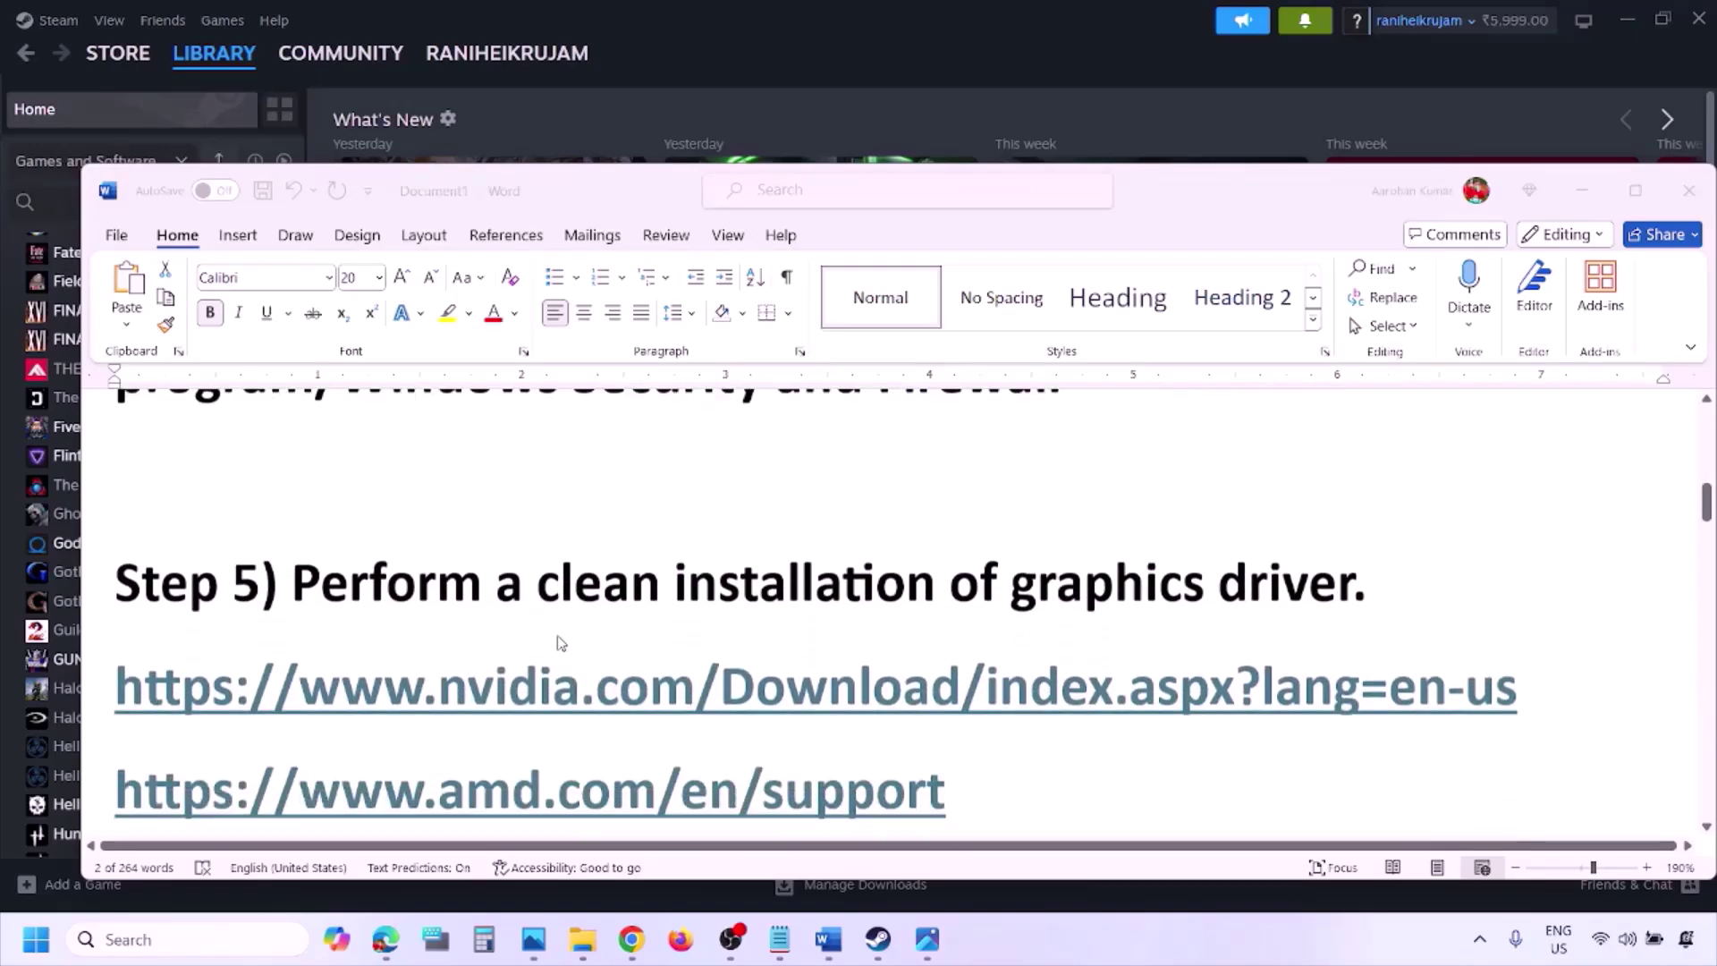
double_click(426, 585)
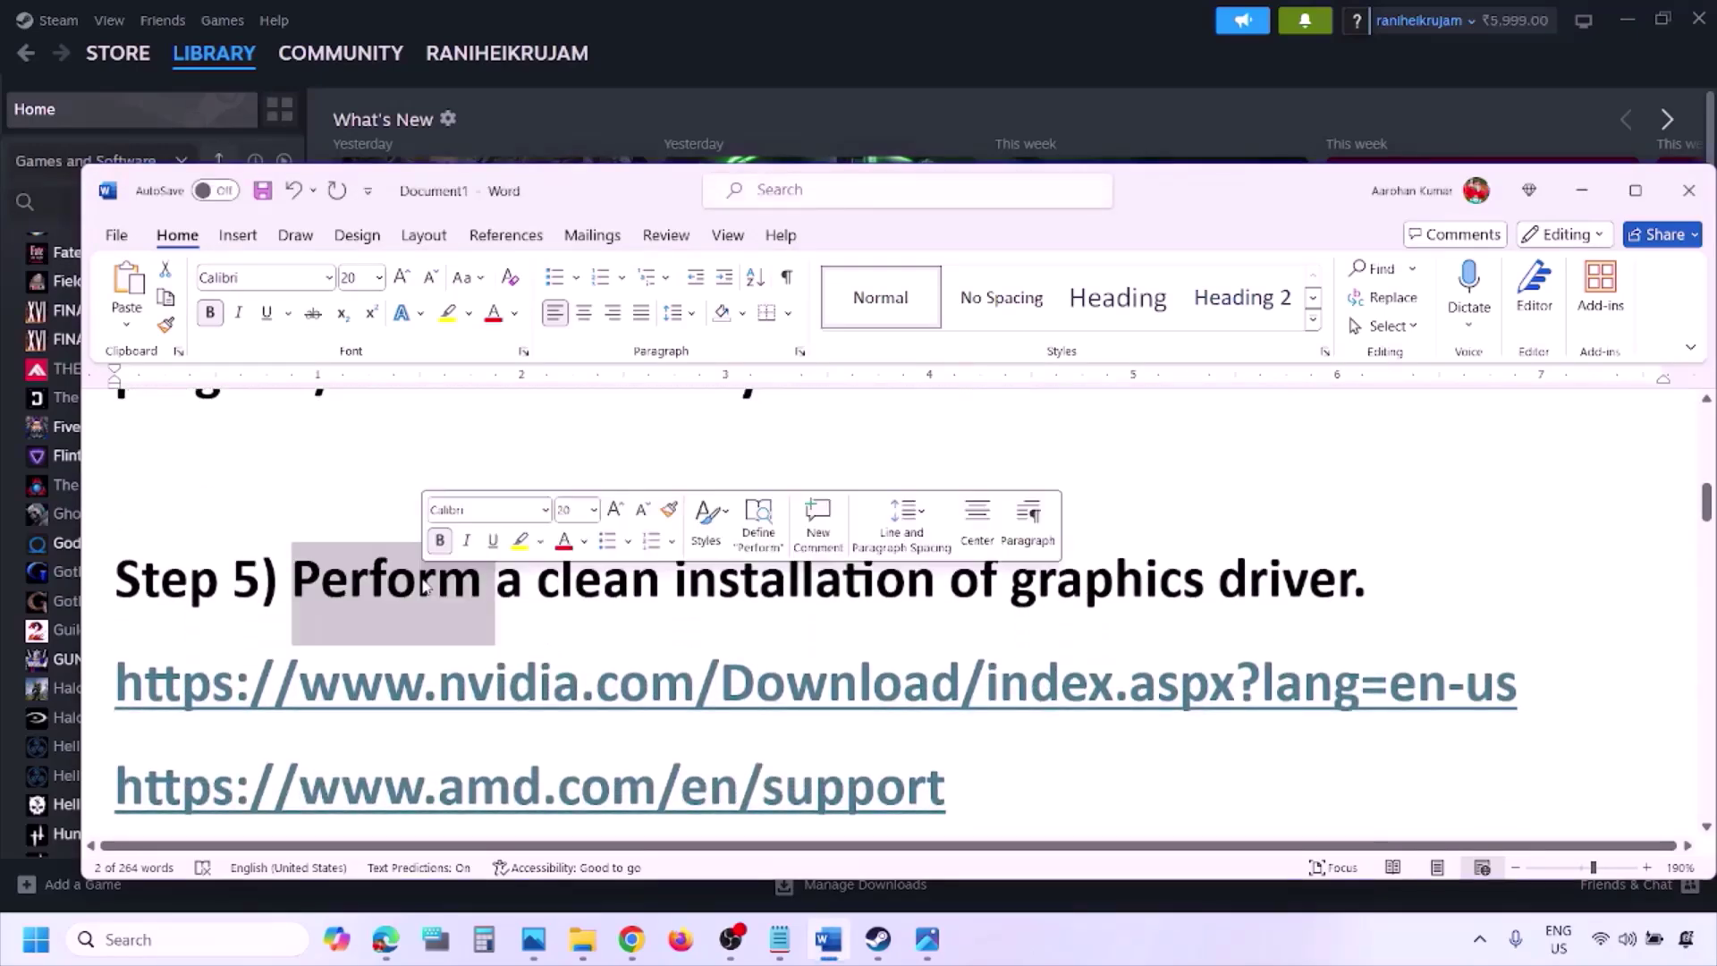
double_click(380, 697)
scroll(380, 706, down, 1)
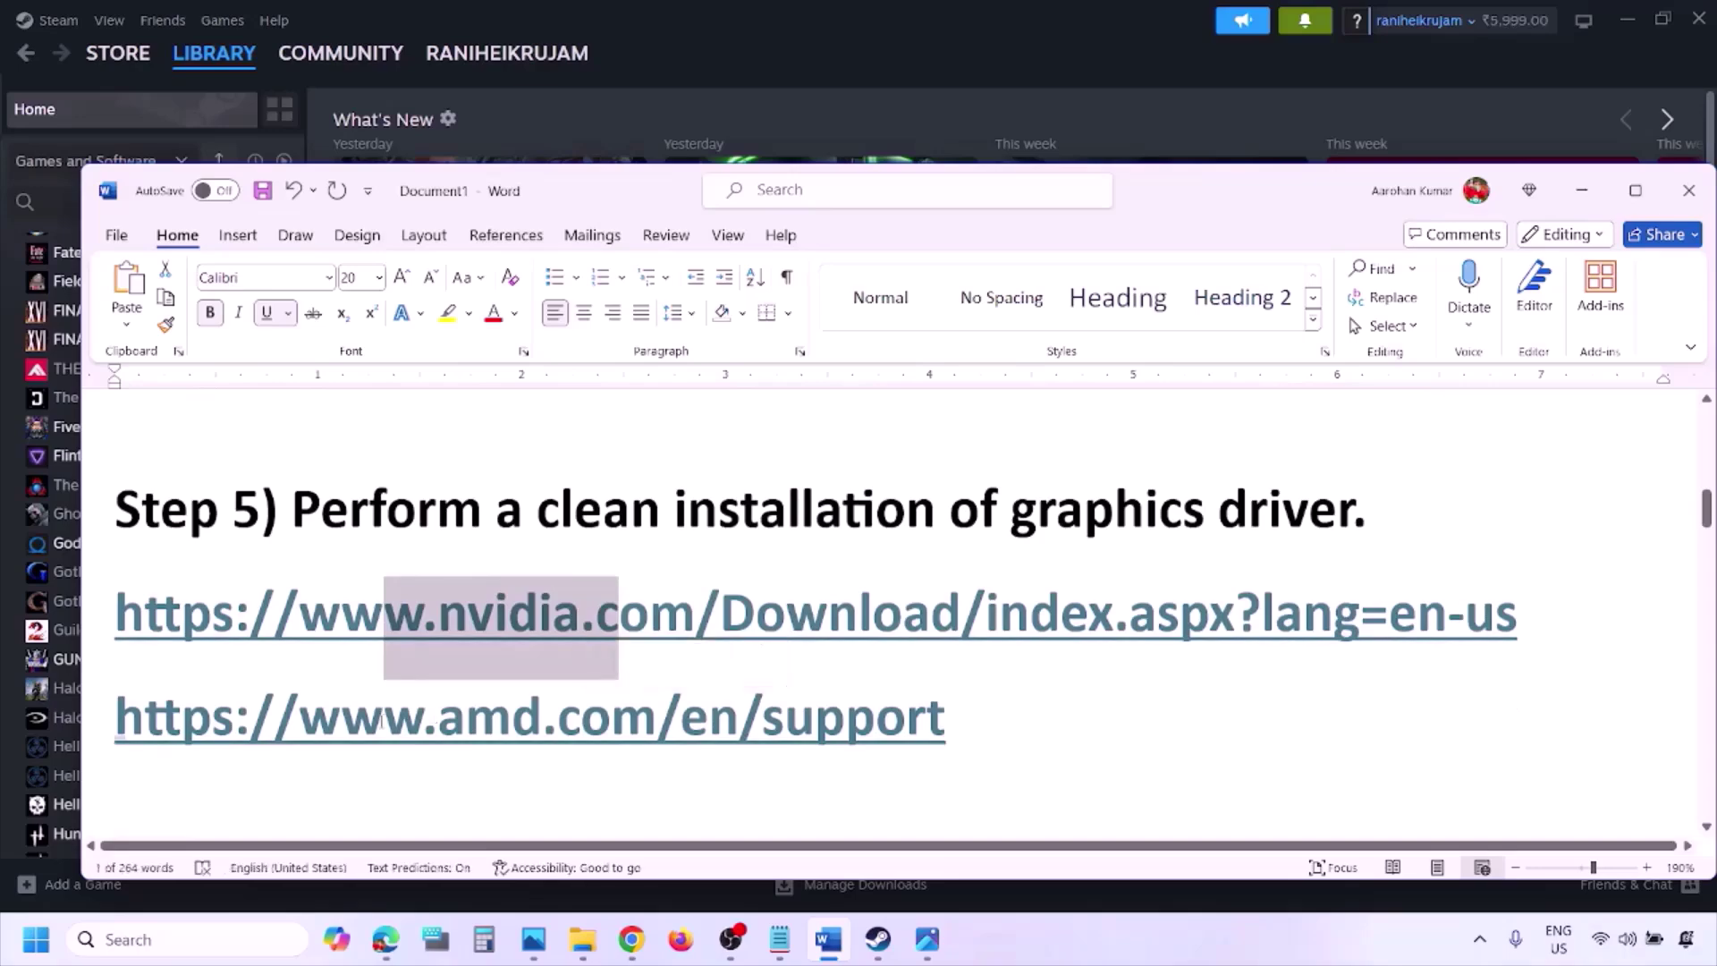
drag(380, 720, 903, 722)
click(1127, 925)
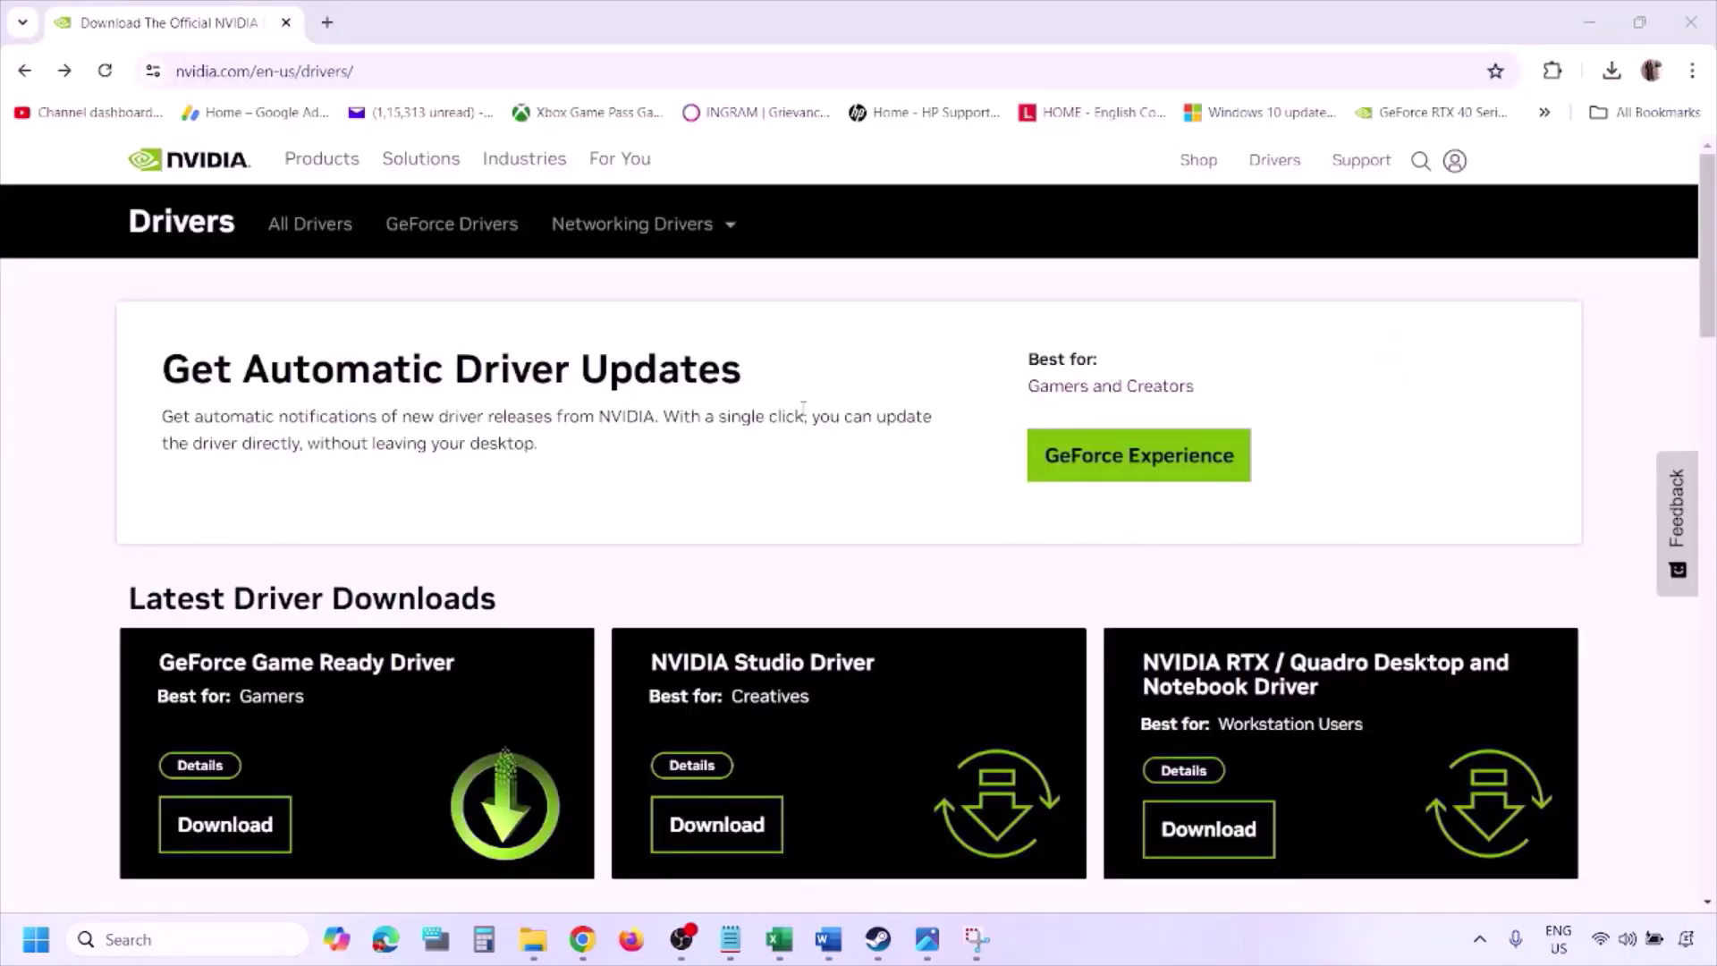
Step: Run NVIDIA's manual driver search for the GeForce RTX 3050 Laptop GPU with Windows 11 as the operating system
scroll(400, 546, down, 6)
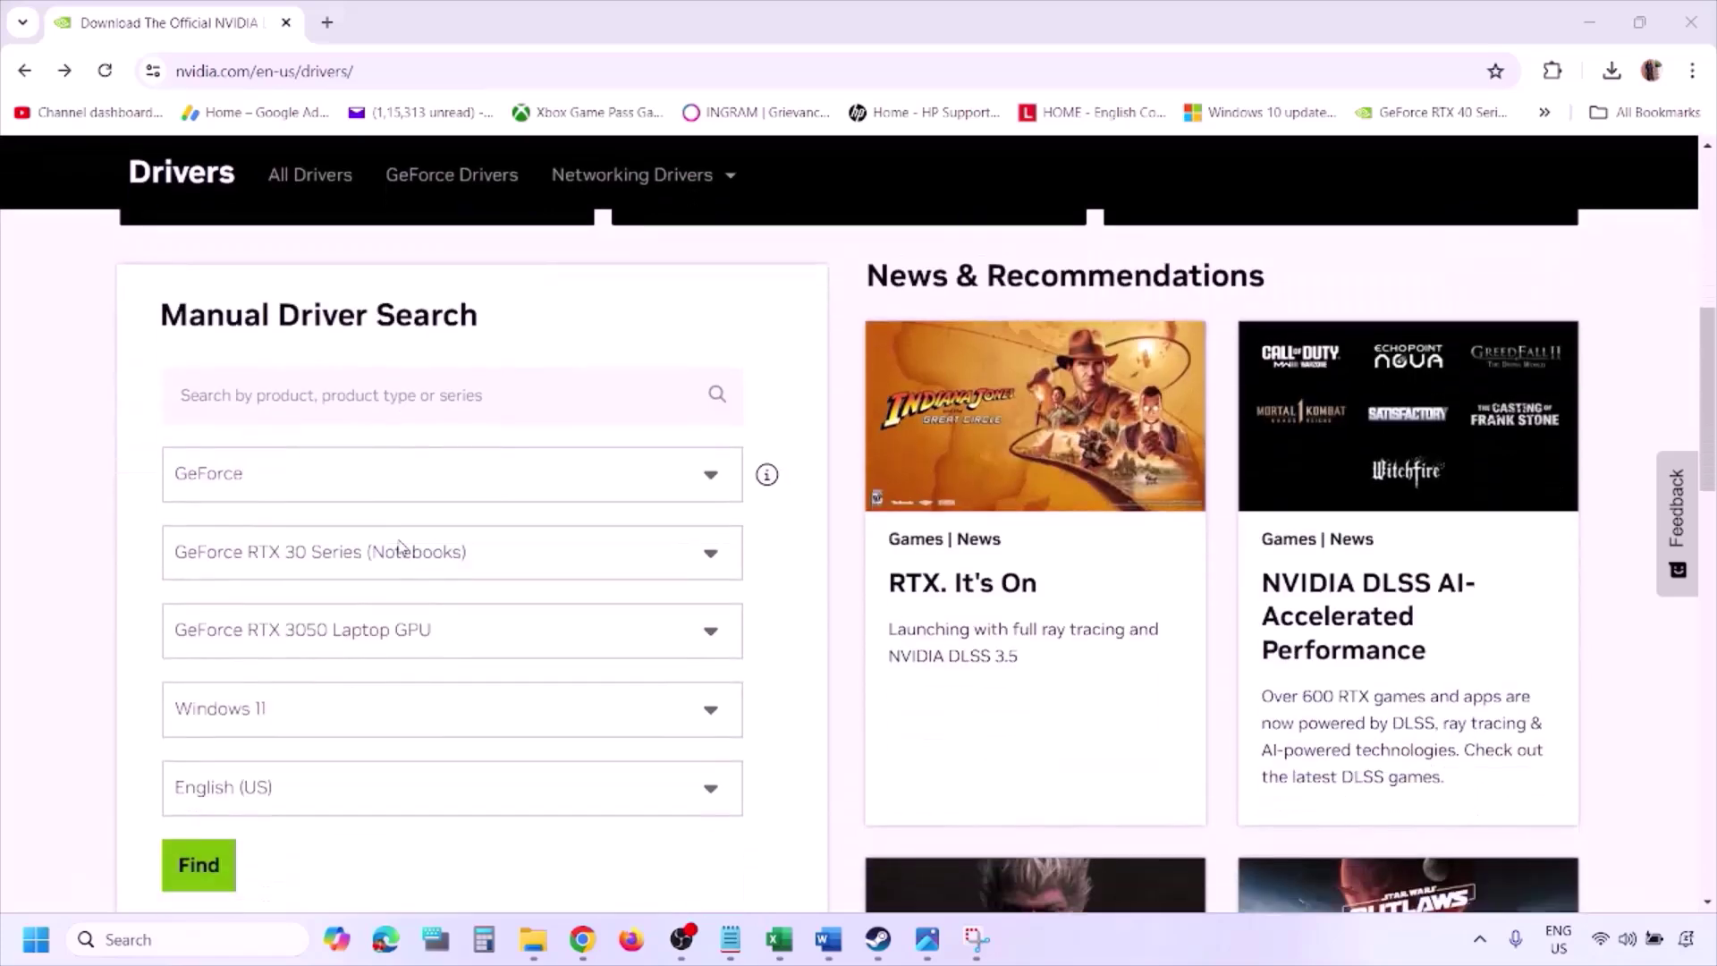
scroll(400, 546, down, 1)
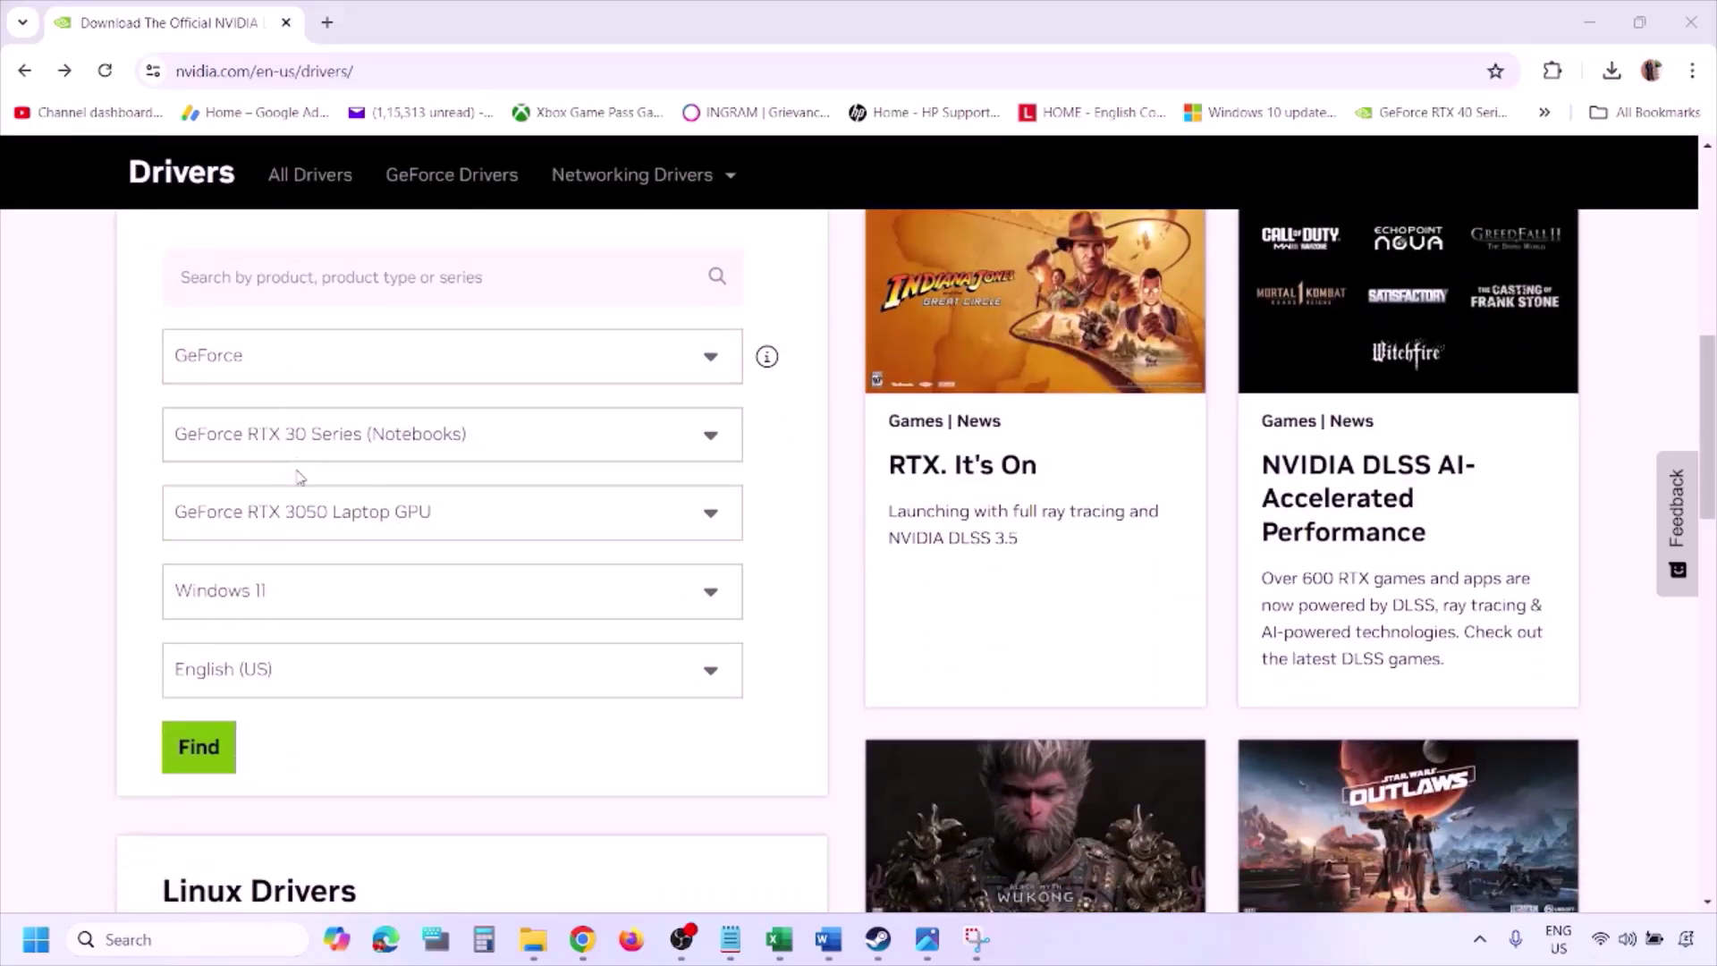
click(283, 596)
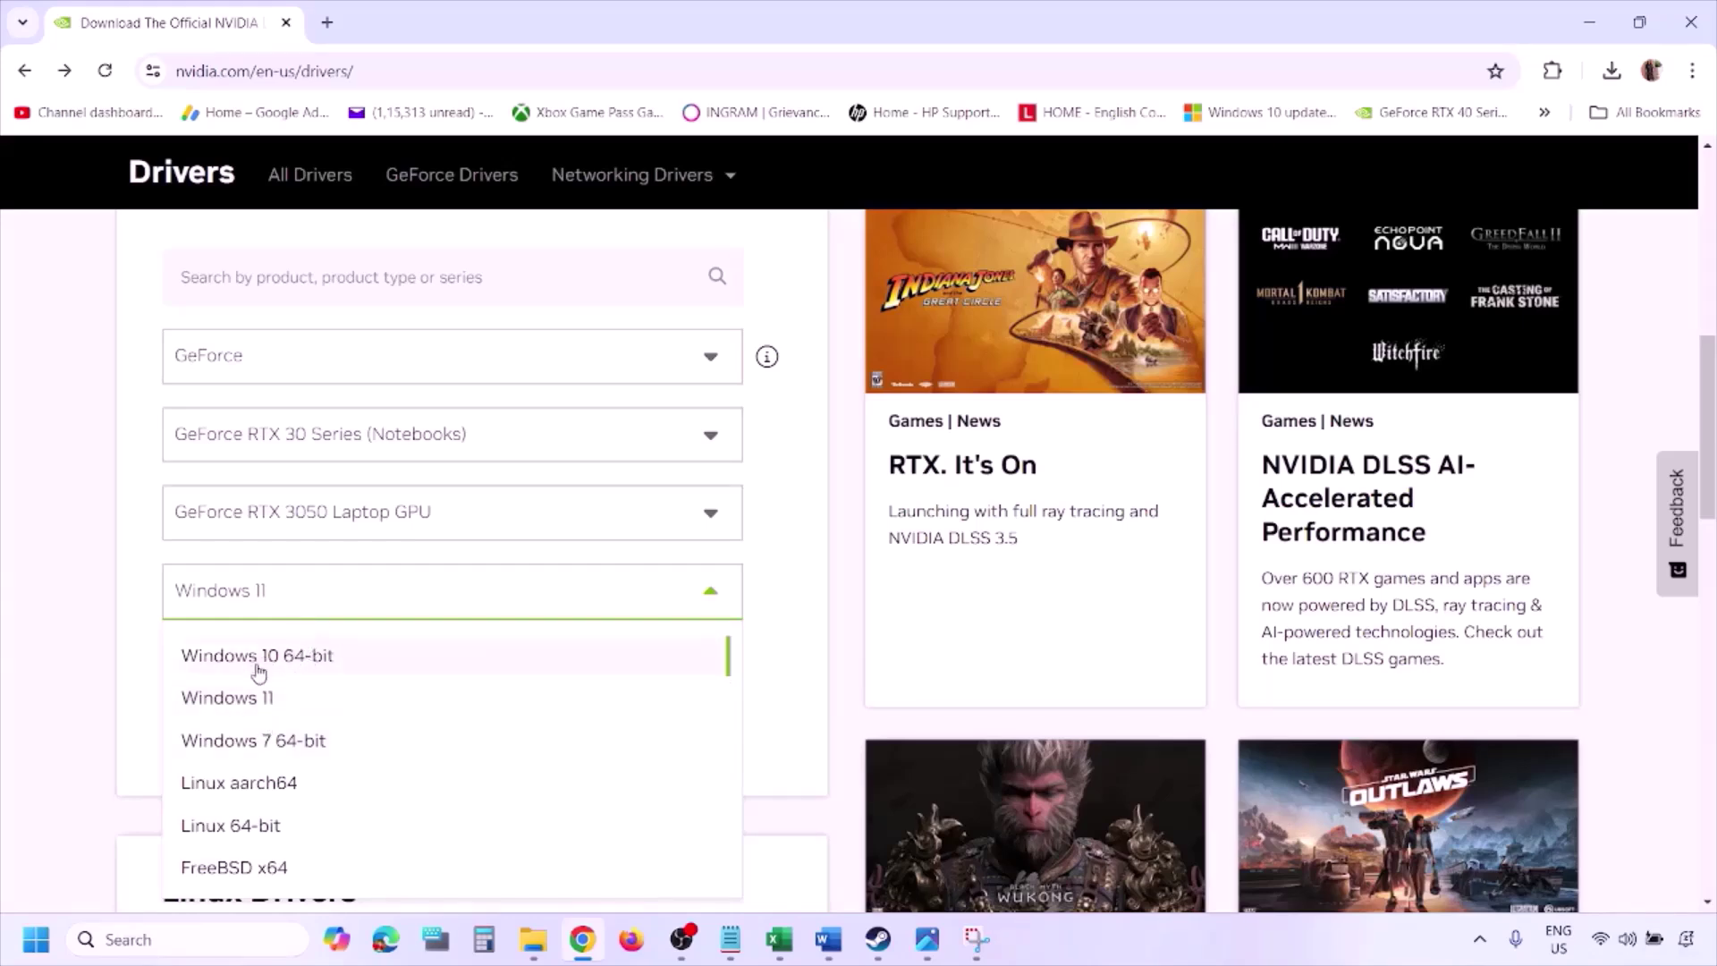
click(251, 699)
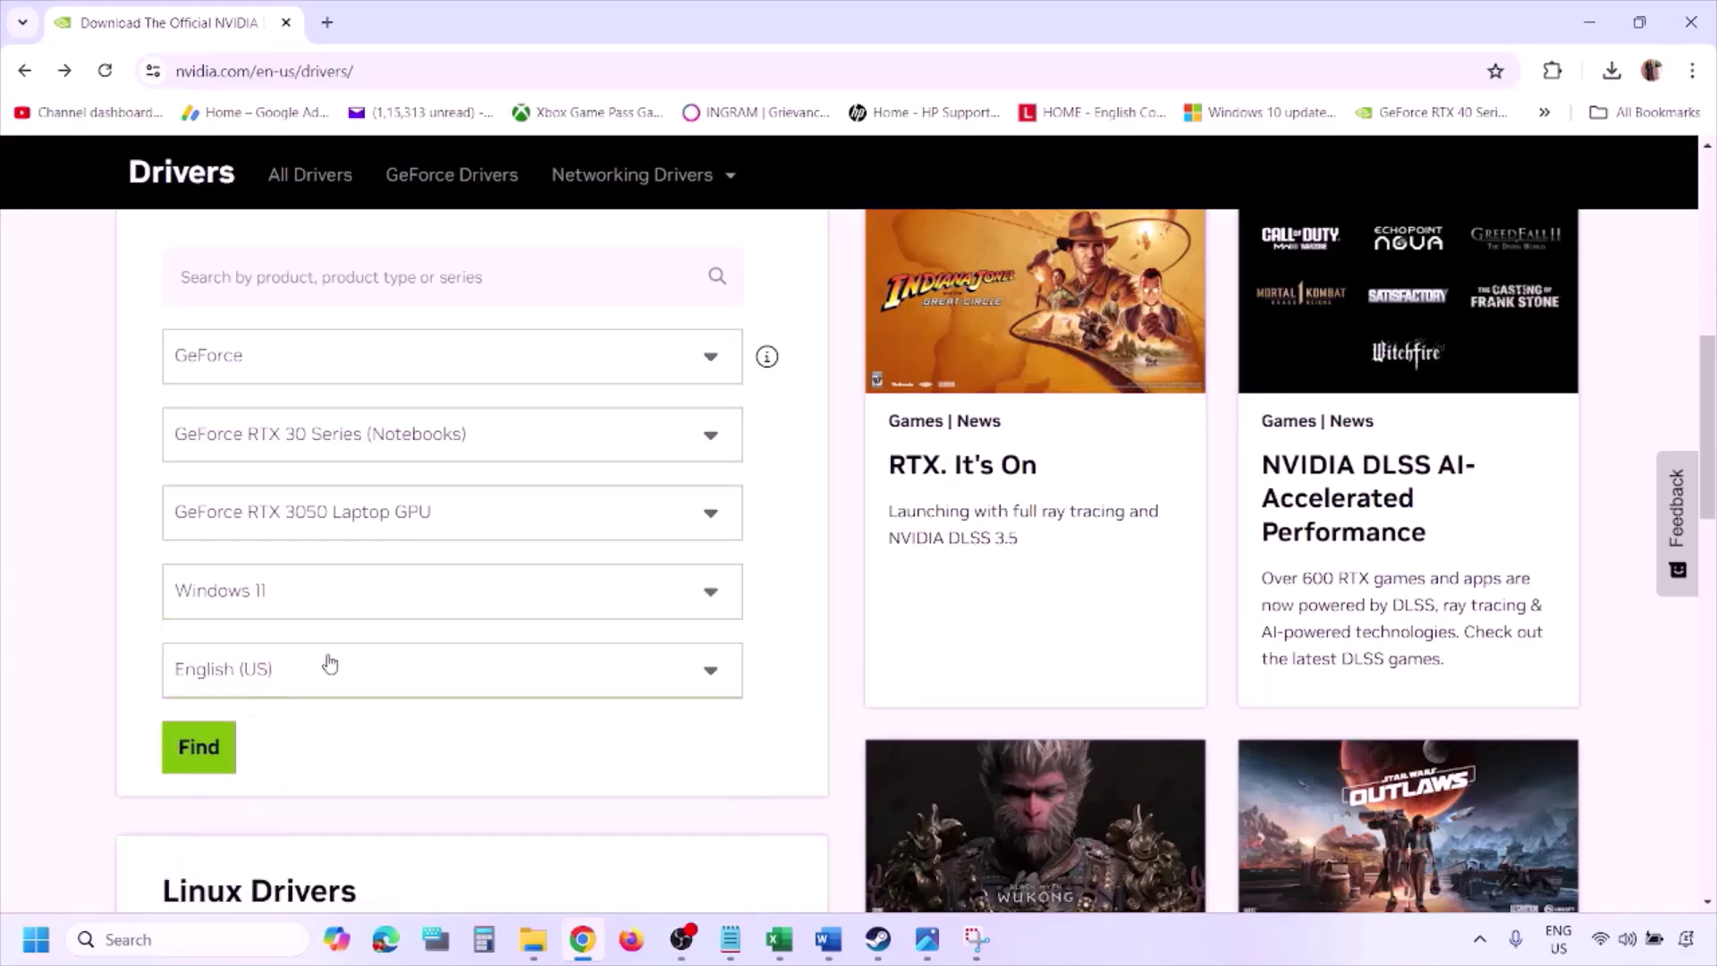
click(198, 747)
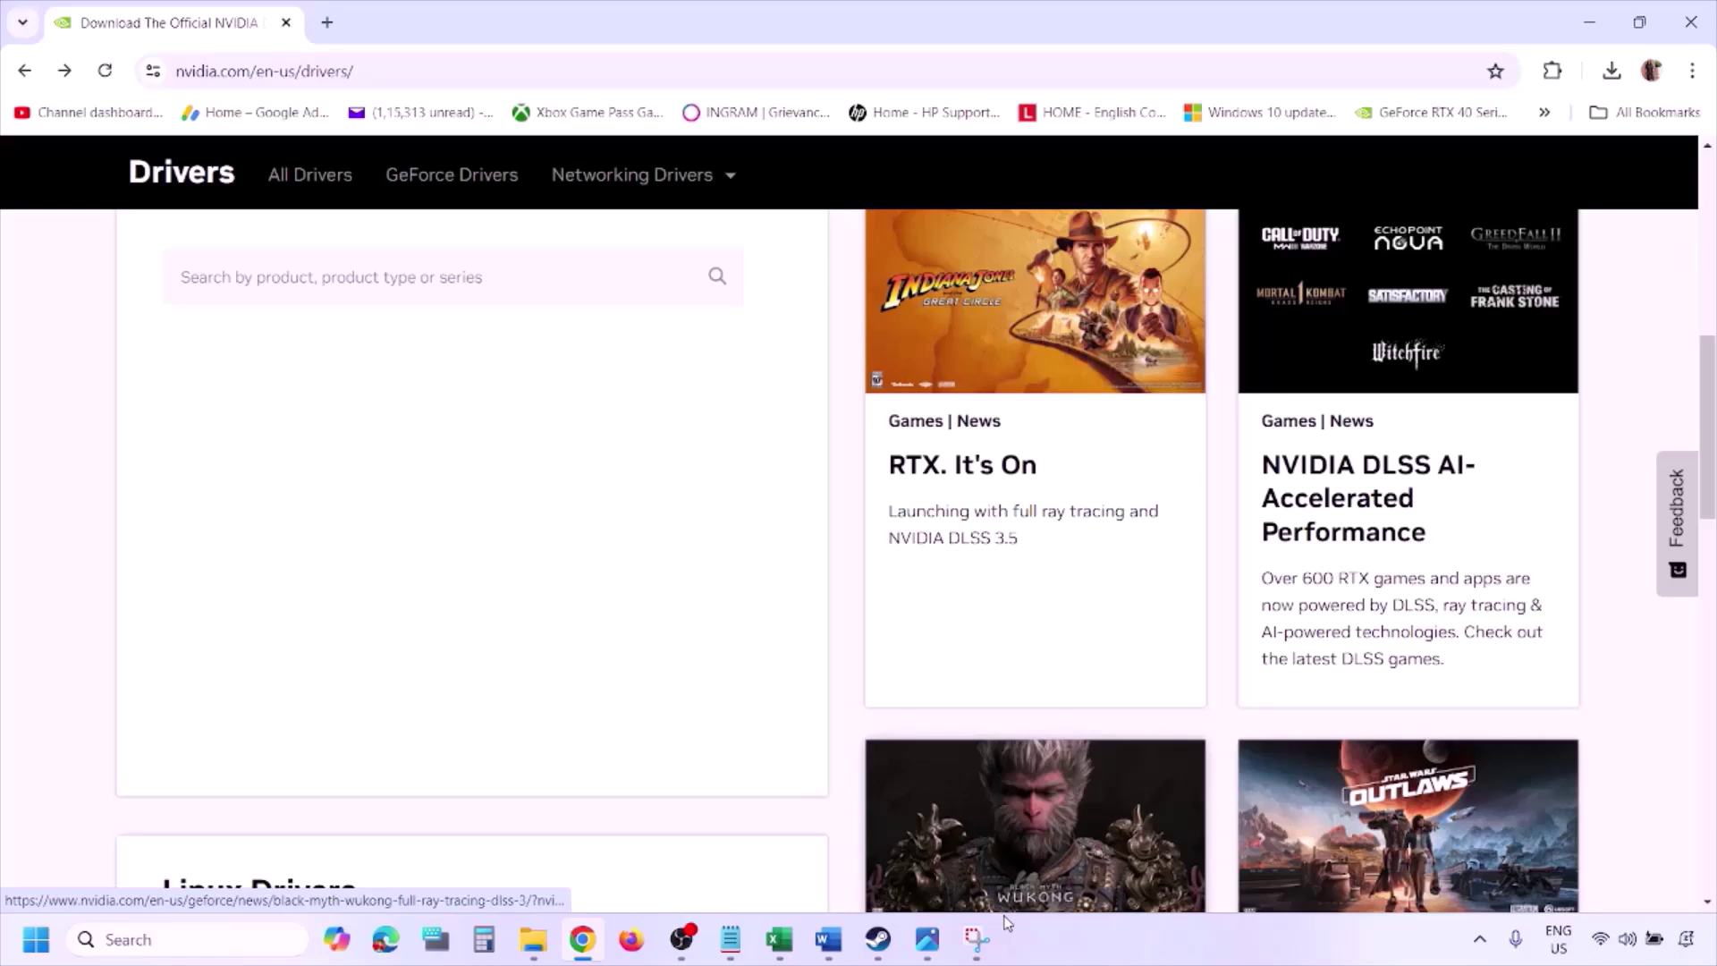
Step: Switch to Photos and view the NVIDIA driver screenshots 1.png to 5.png, from the driver download to the clean installation options
click(928, 943)
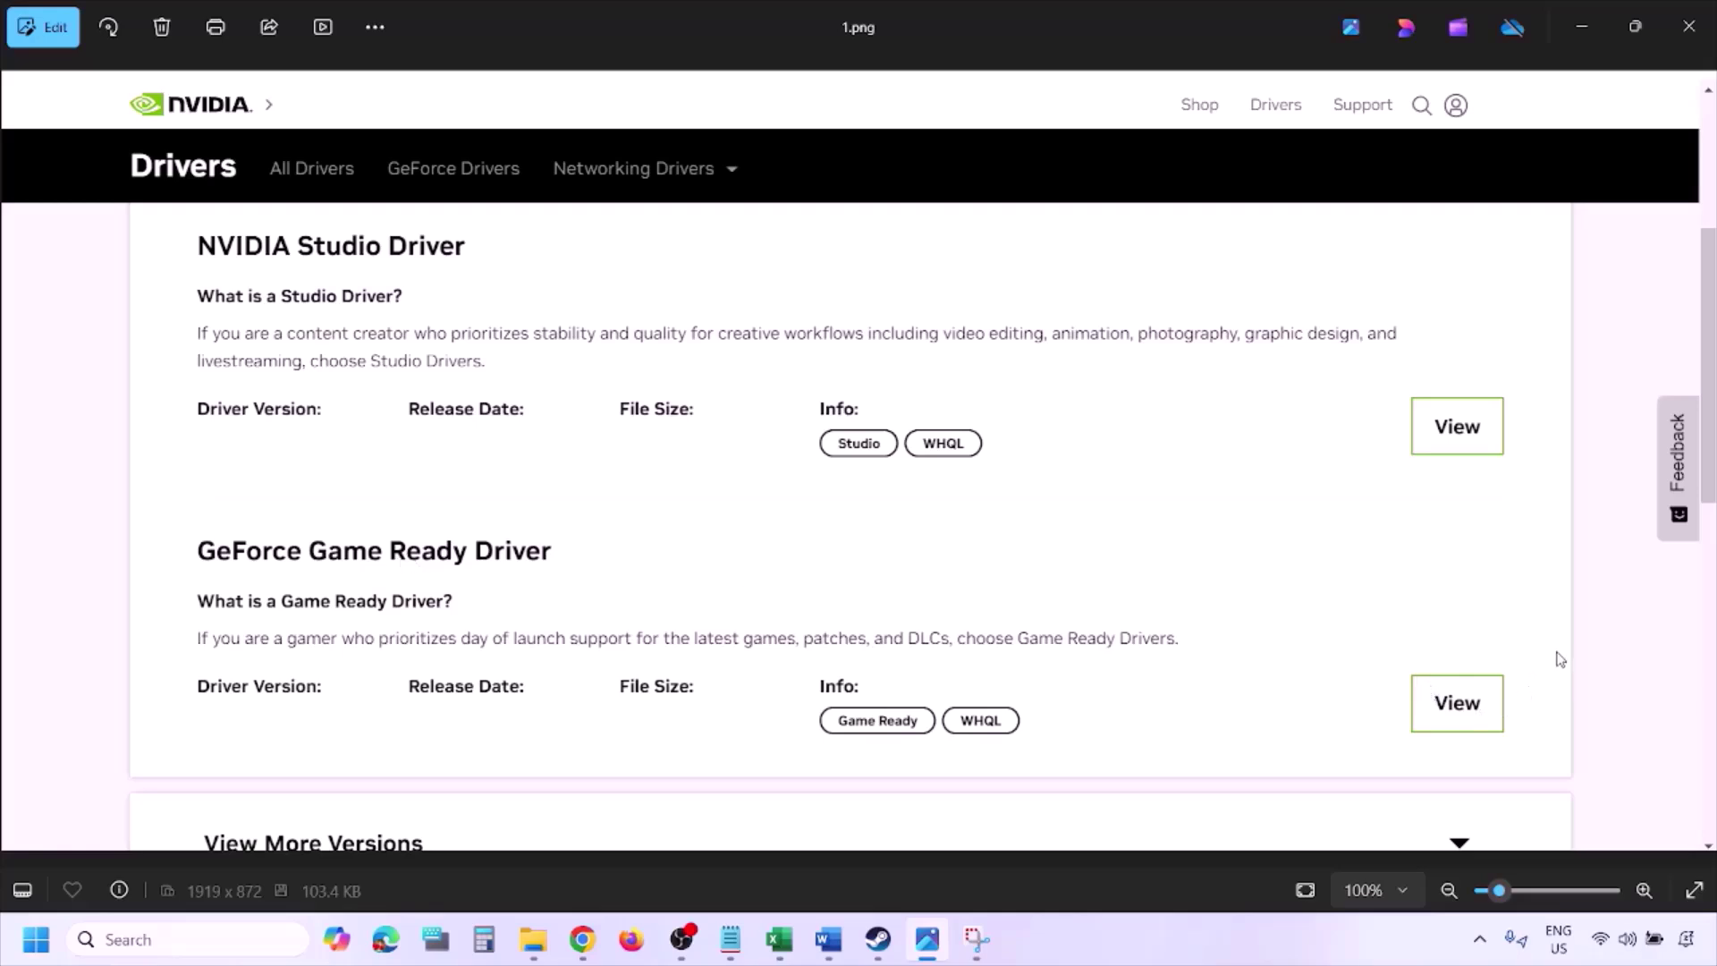
key(Right)
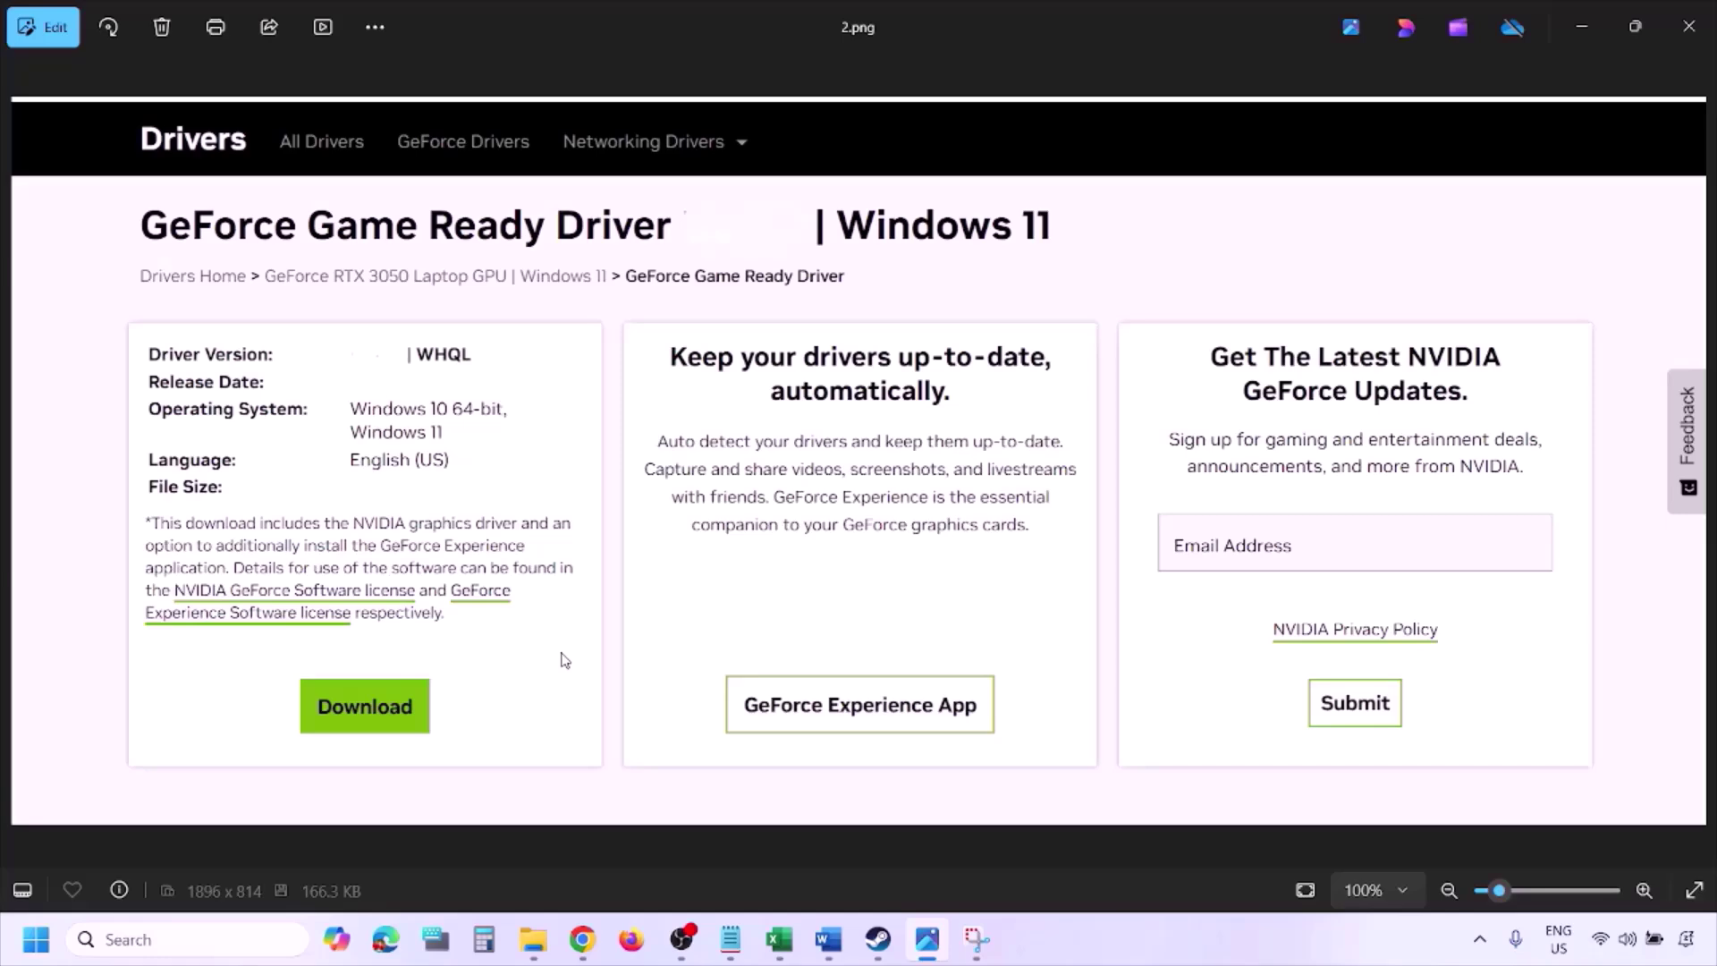
key(Right)
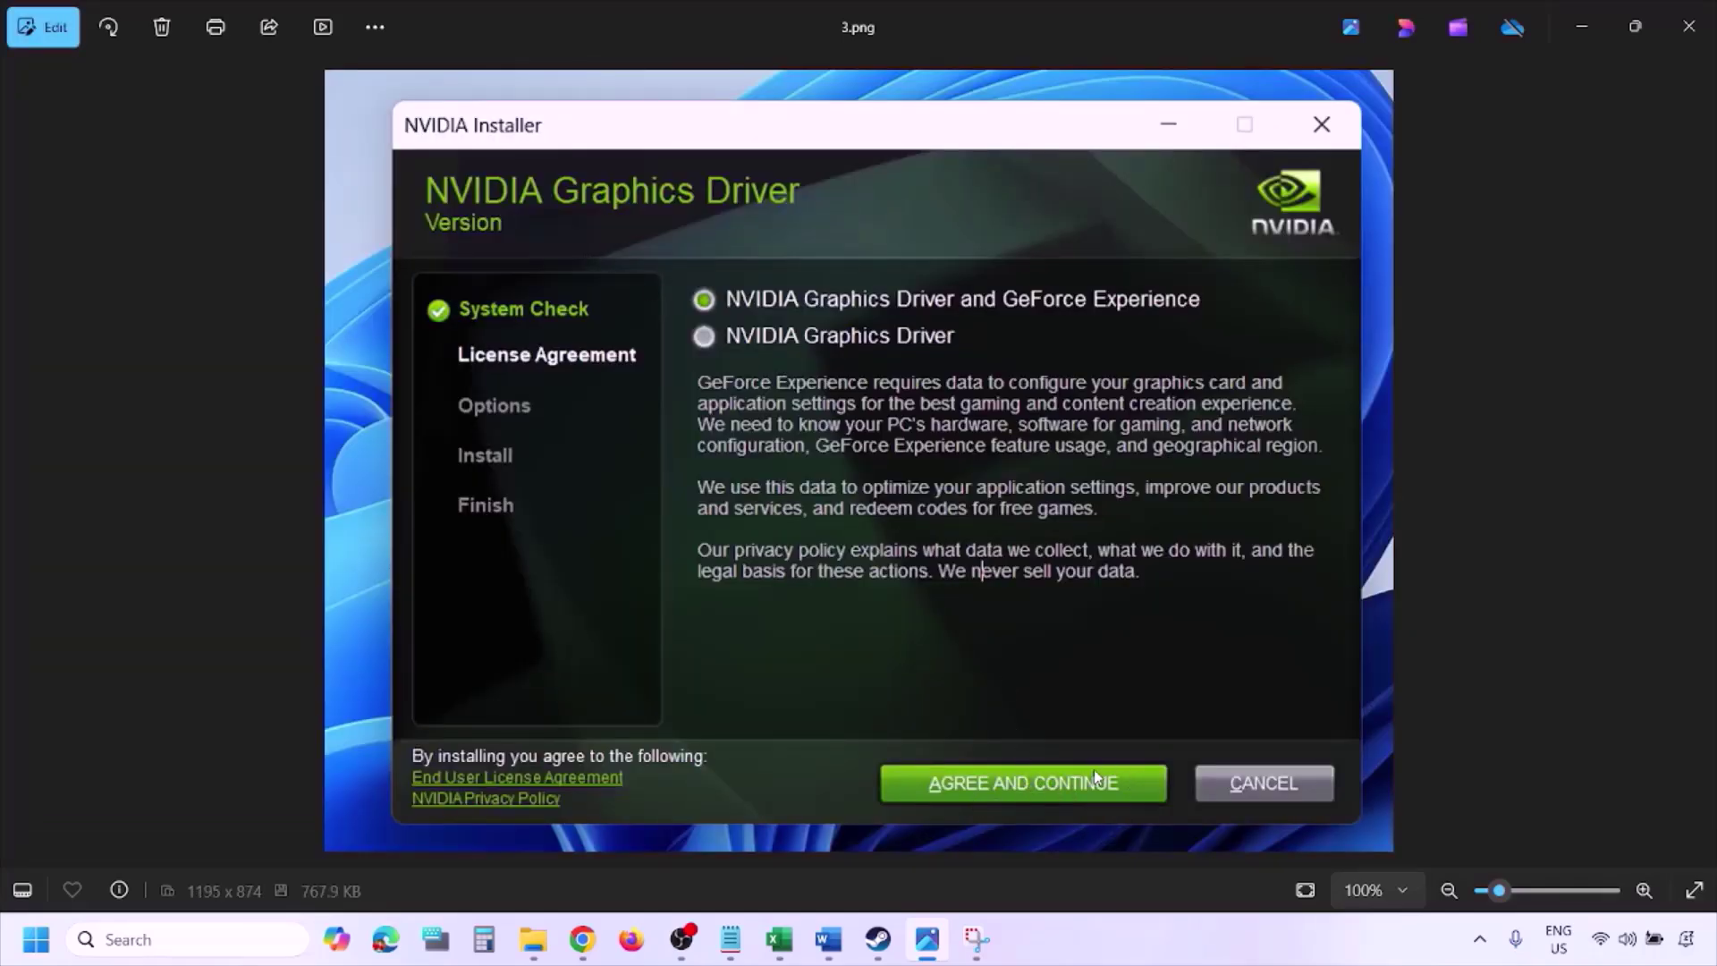
key(Right)
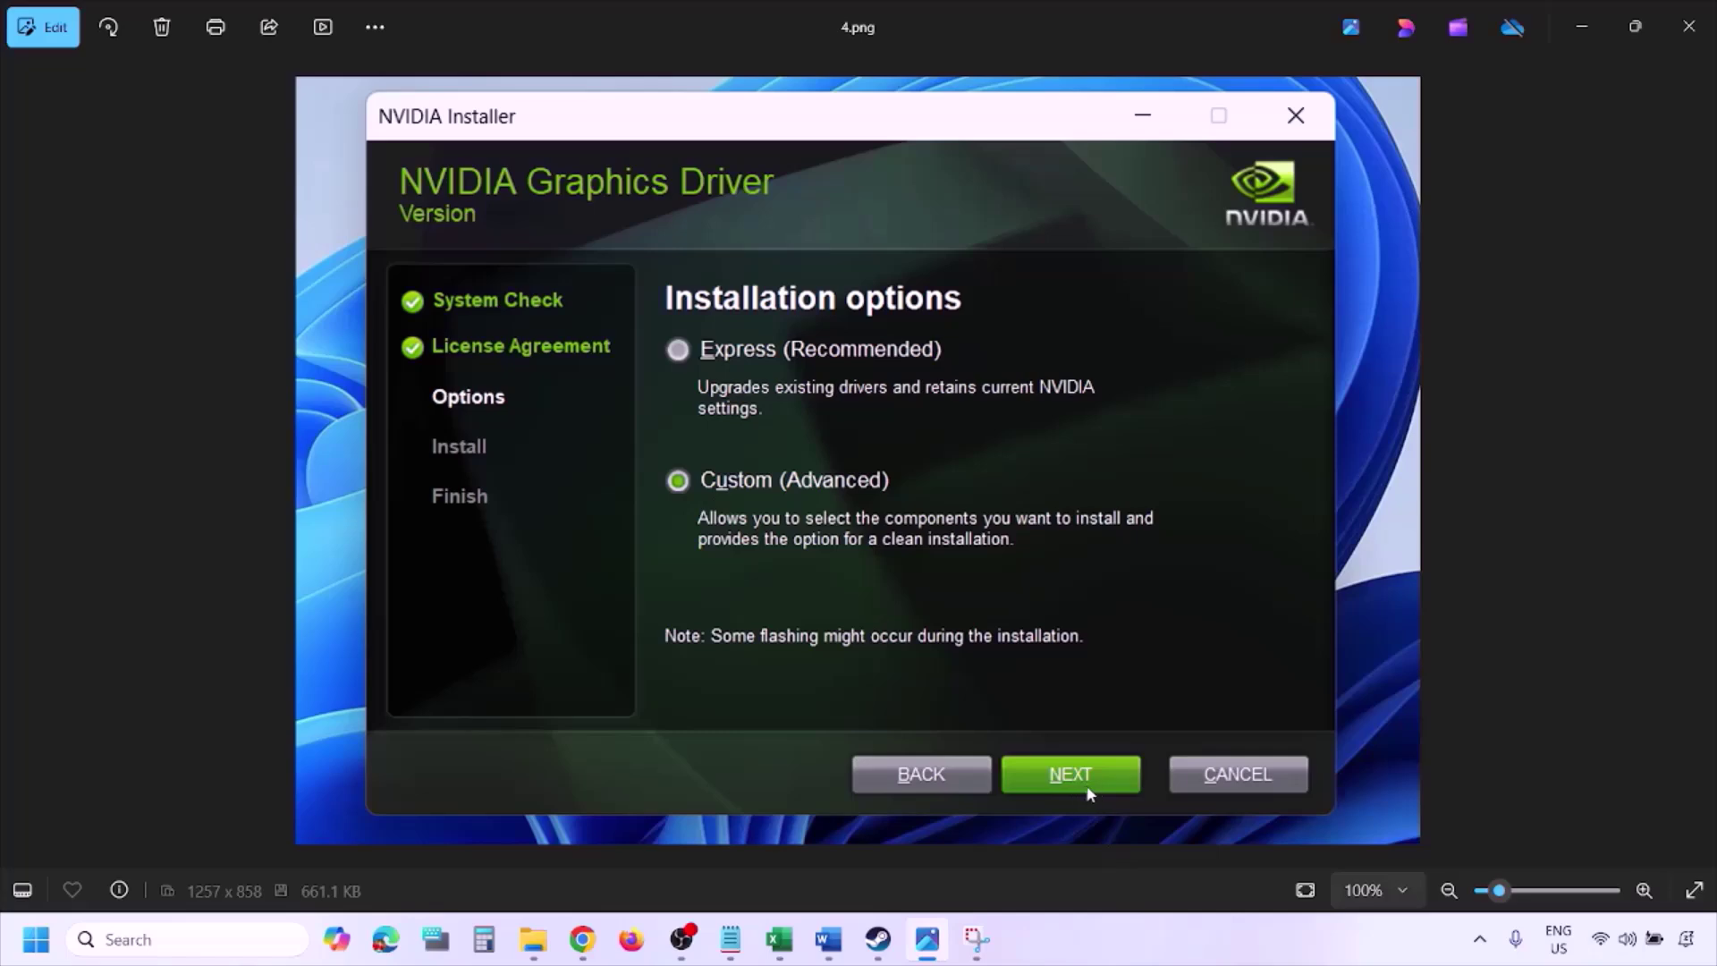
key(Right)
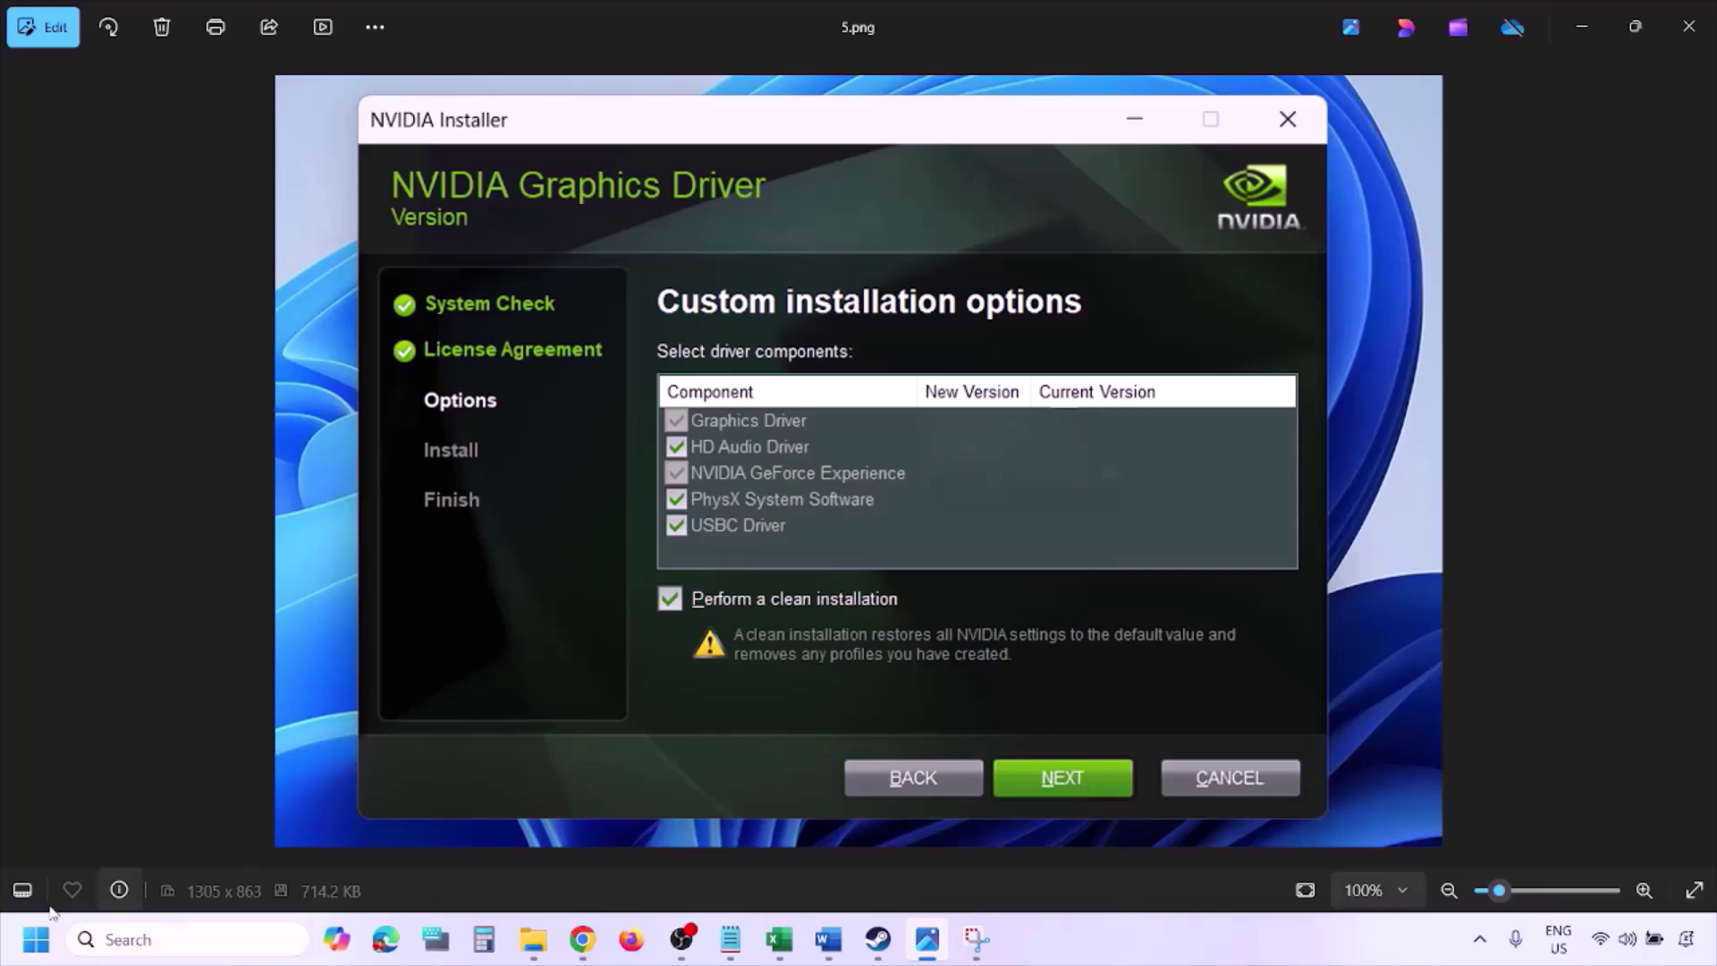
Step: Bring up the Windows power options over the installer screenshot and dismiss them without restarting the PC
click(36, 939)
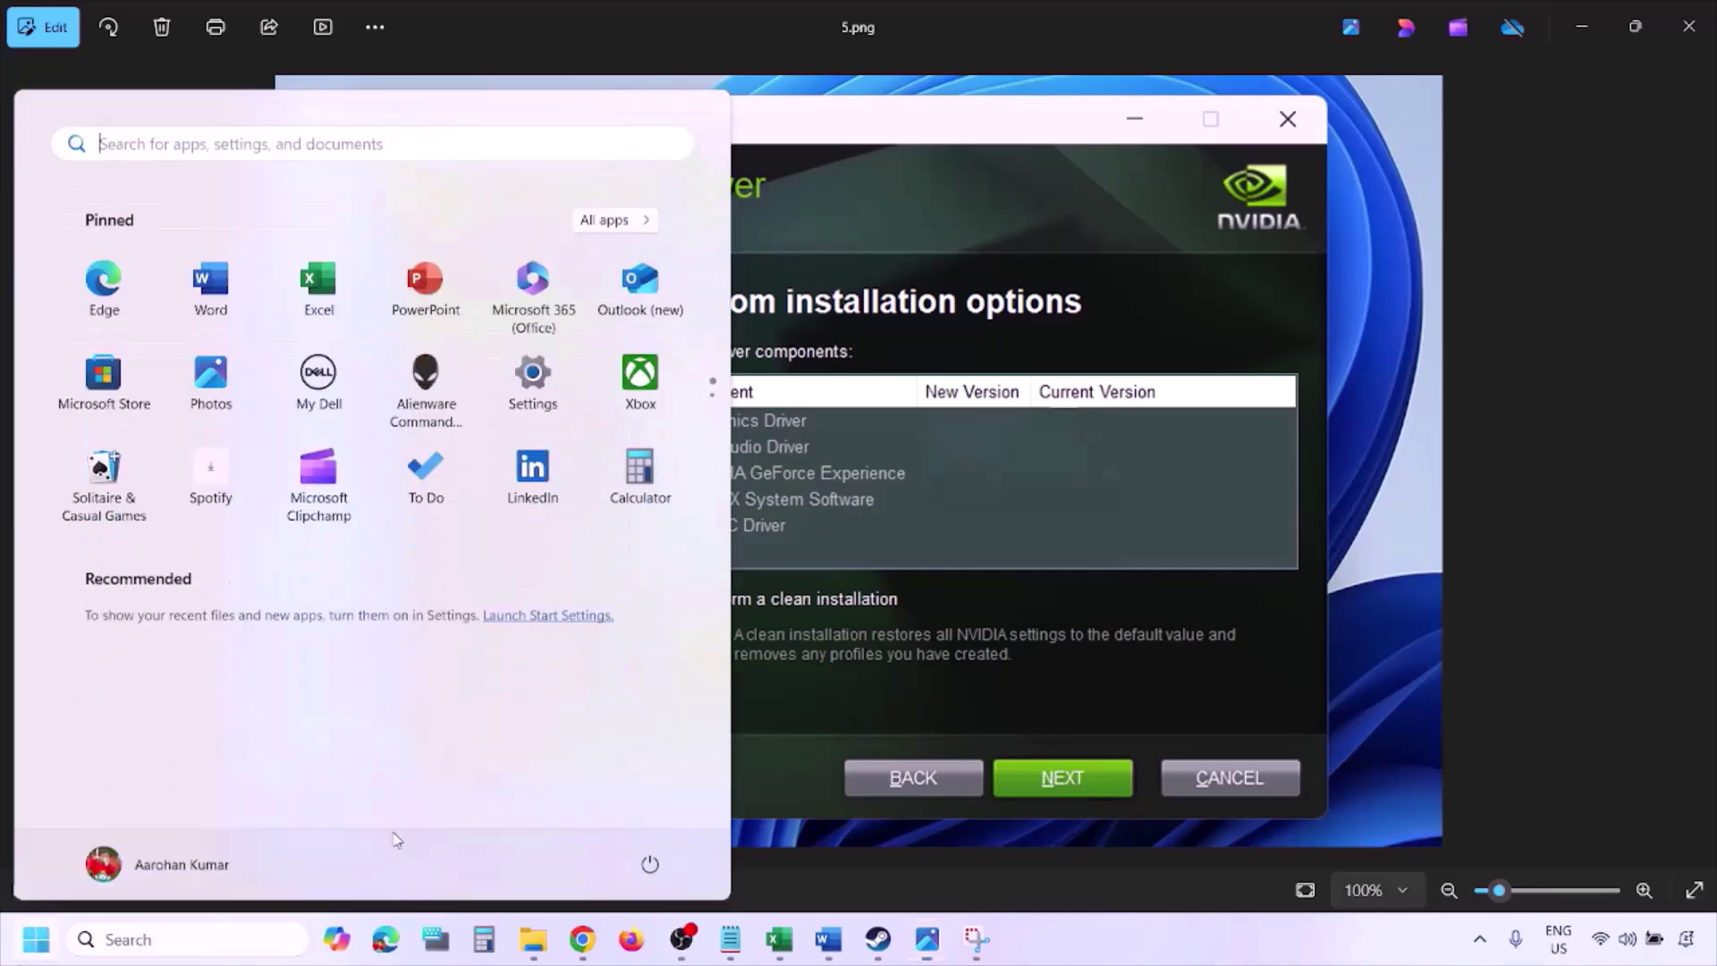
click(652, 864)
key(Escape)
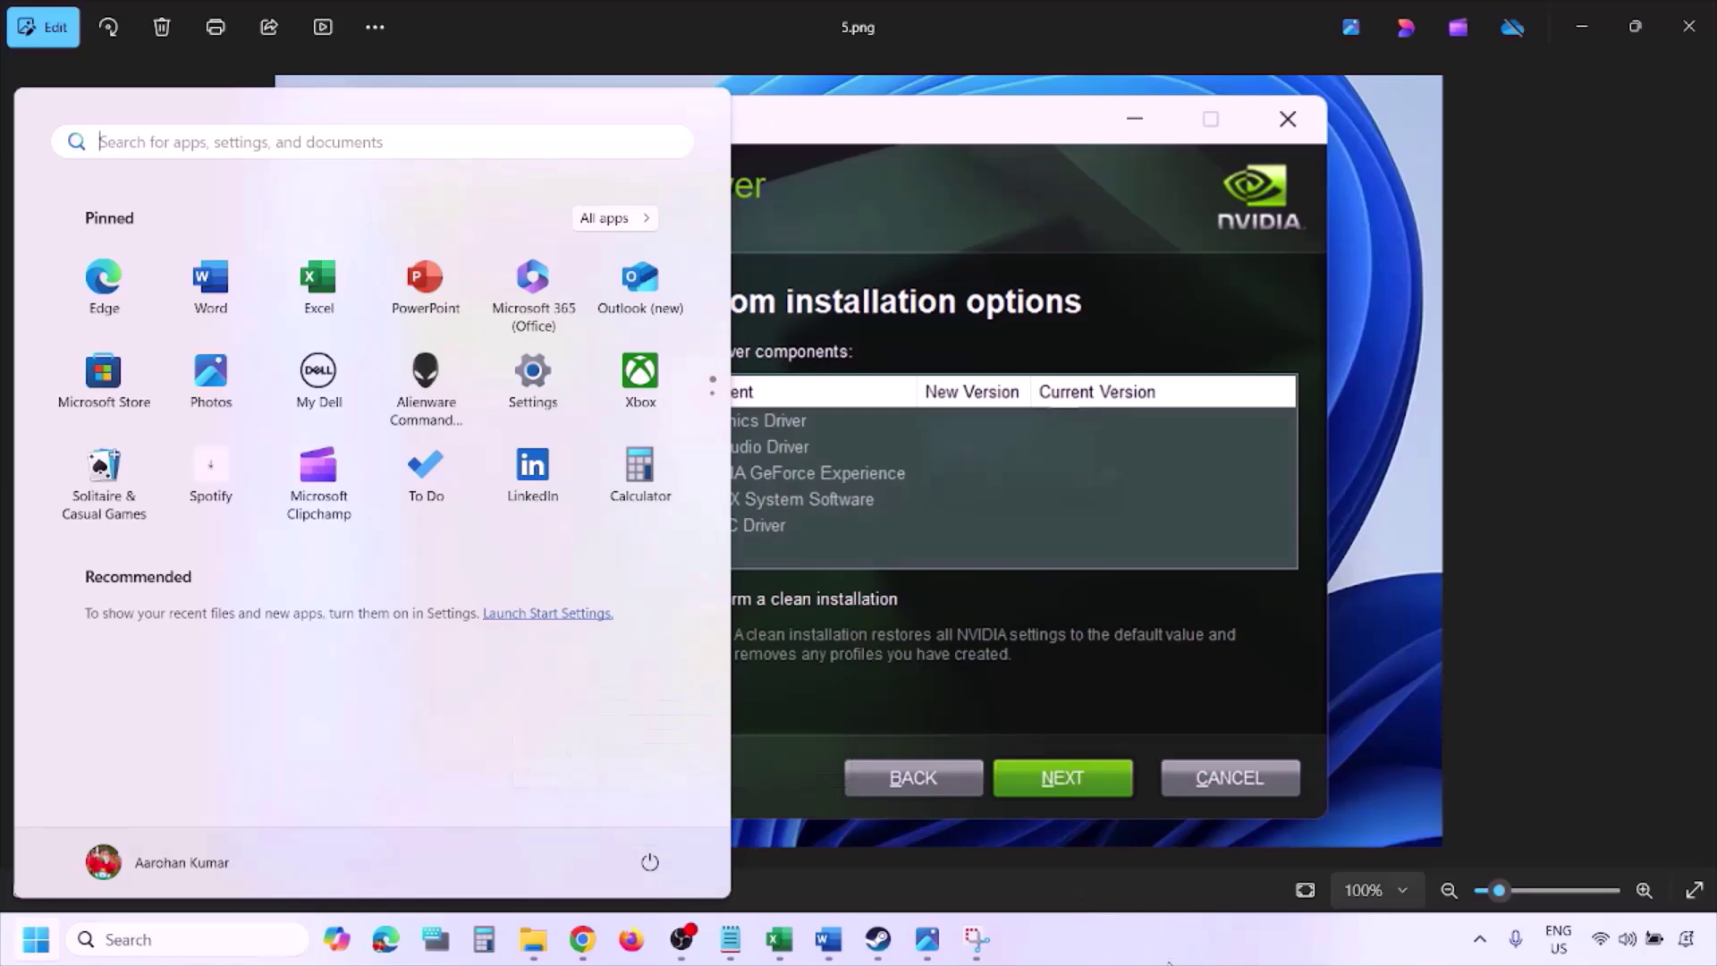
key(Escape)
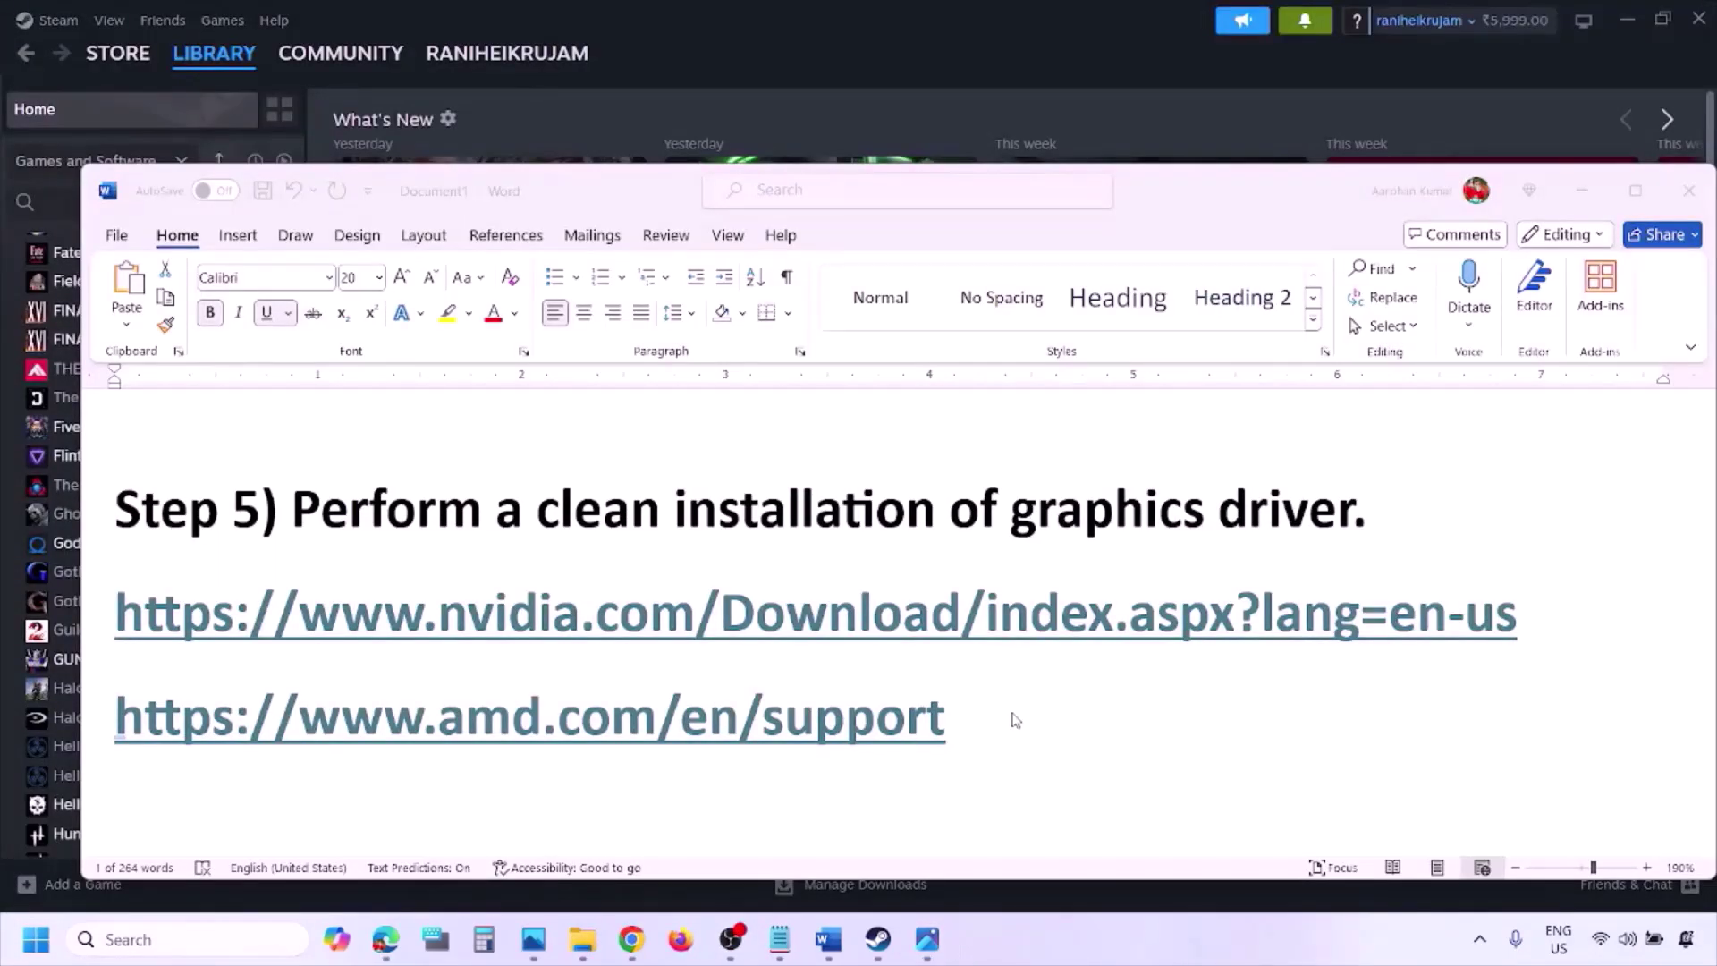
Step: Highlight the AMD support link under Step 5, view the Windows Restart option, and dismiss it without restarting
triple_click(977, 720)
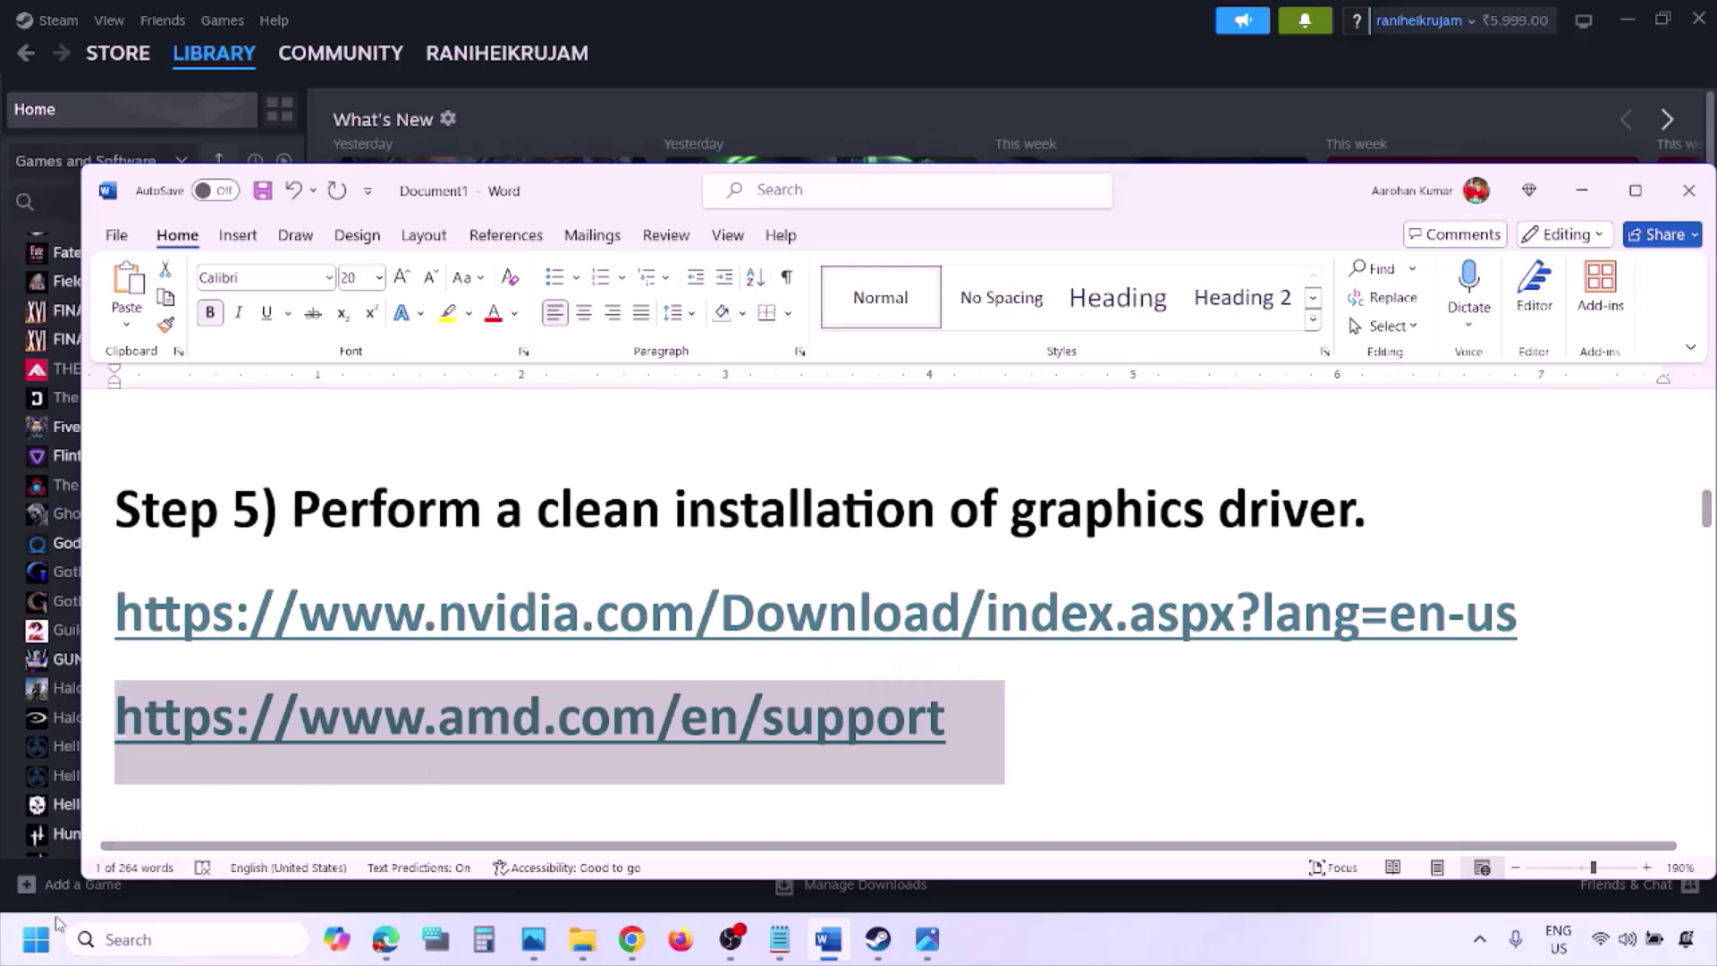
click(36, 939)
click(650, 864)
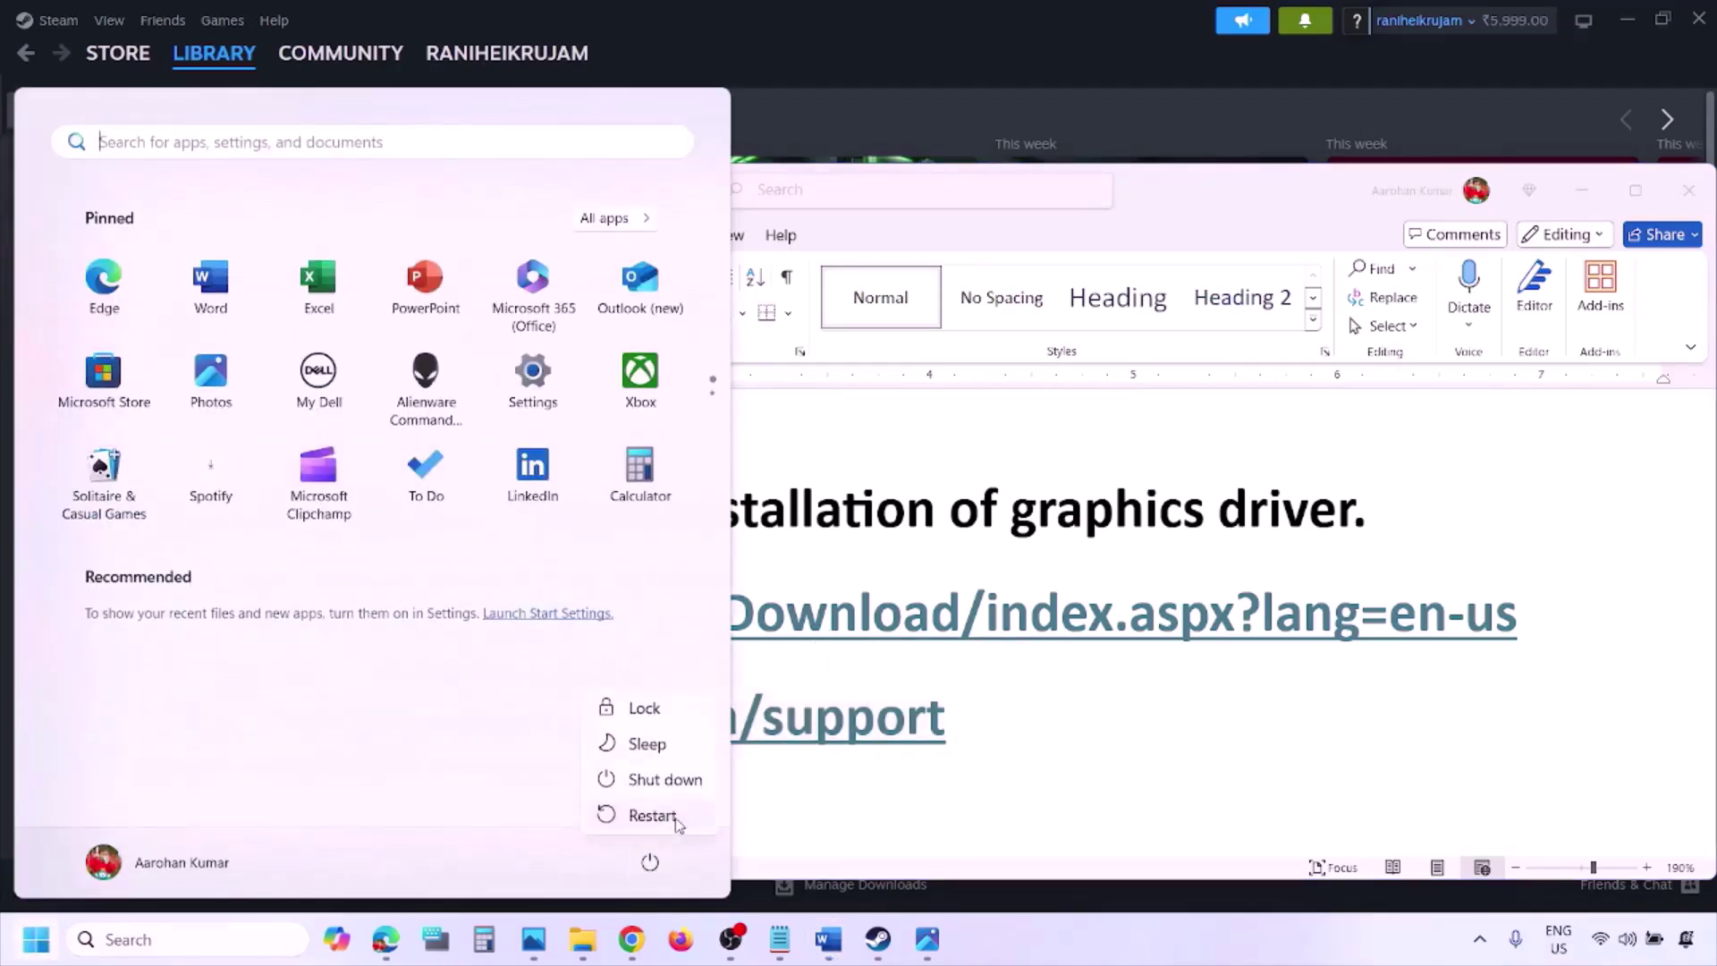
click(1085, 943)
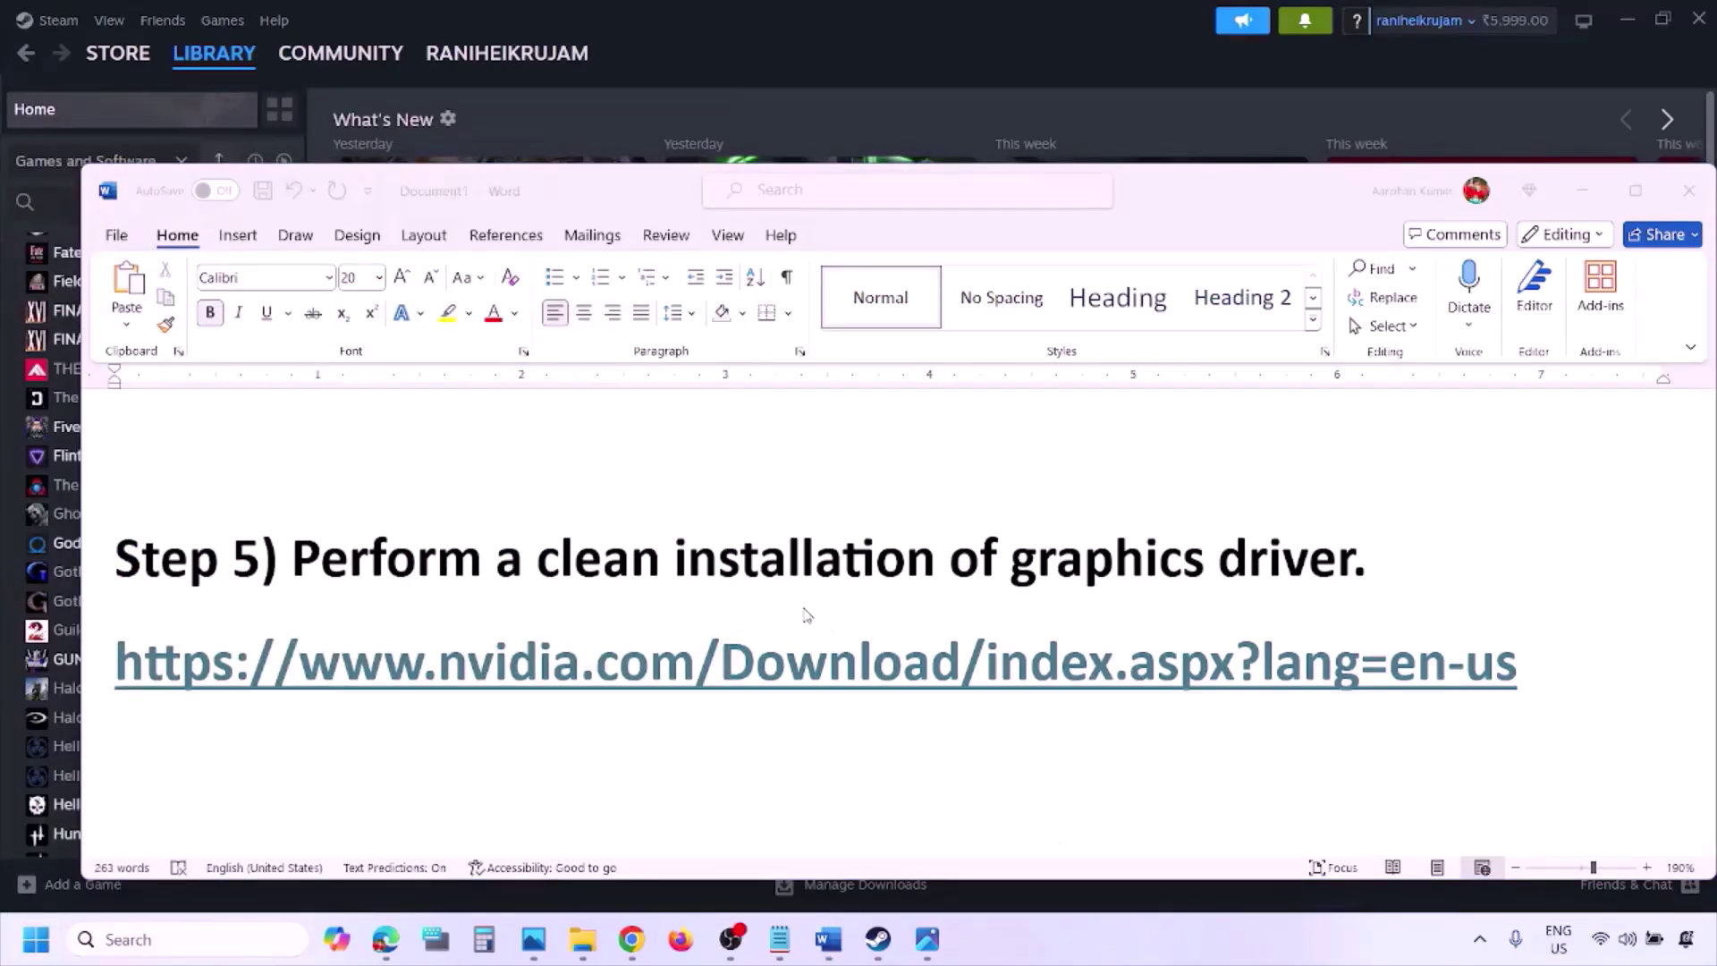
Step: Continue past Step 5 in the checklist, search Windows for "graphics" and open Graphics settings
scroll(805, 613, down, 5)
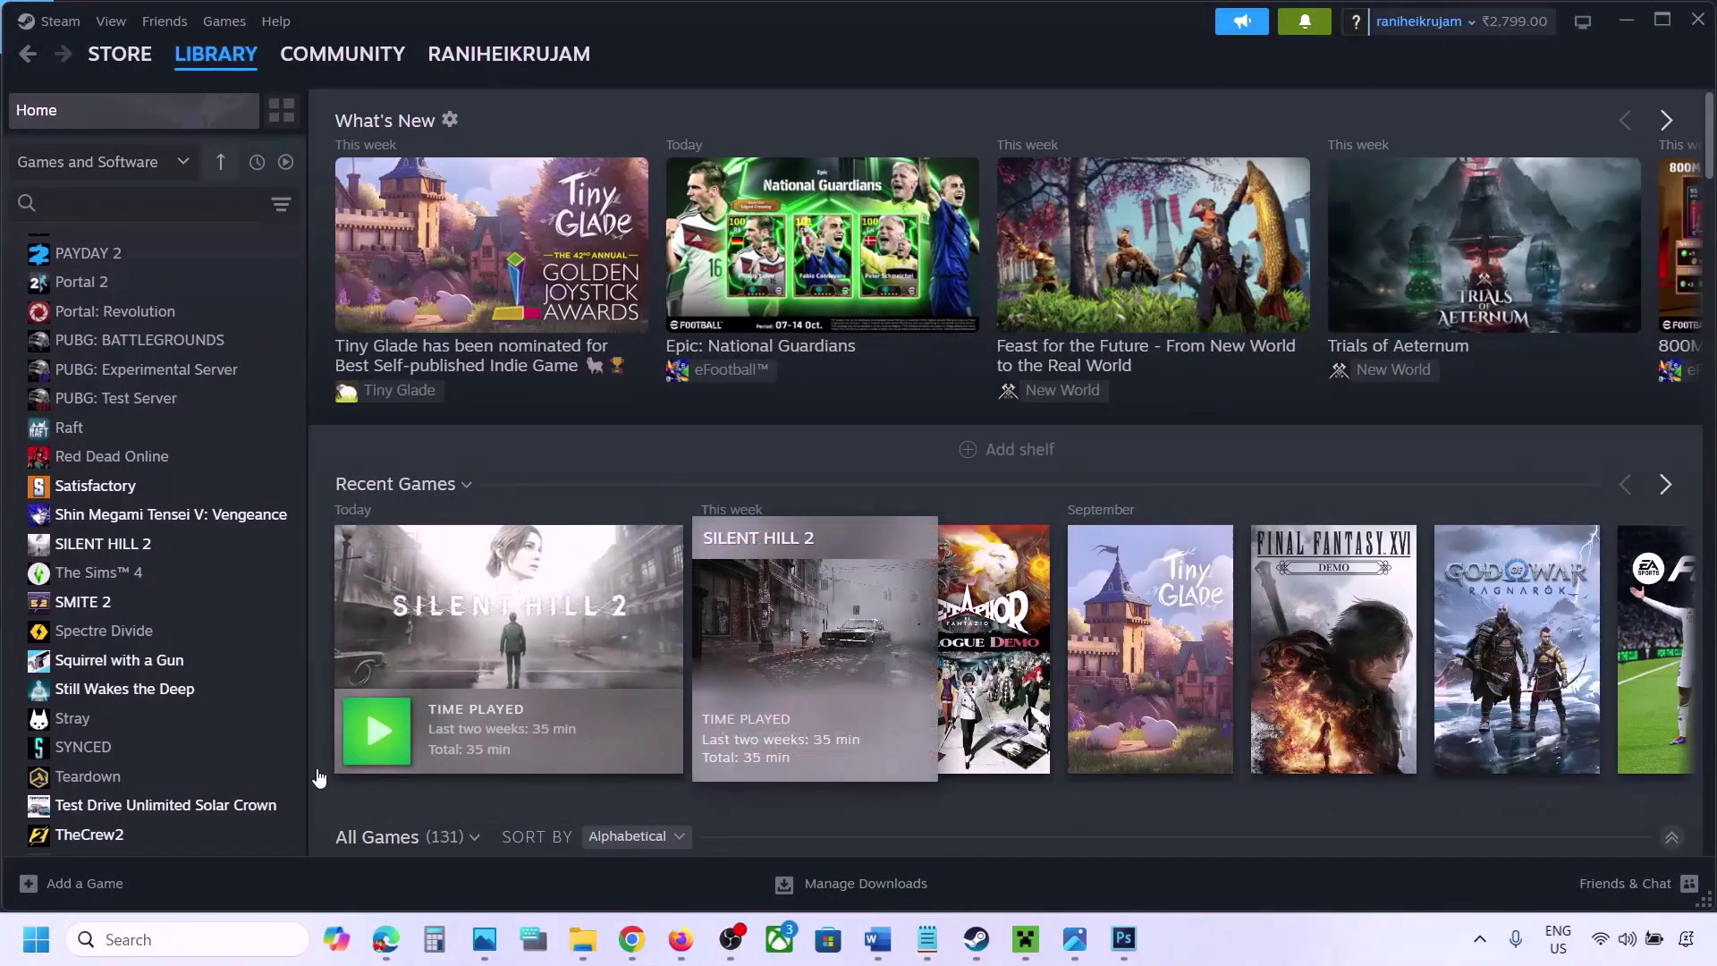
click(136, 939)
text(gr)
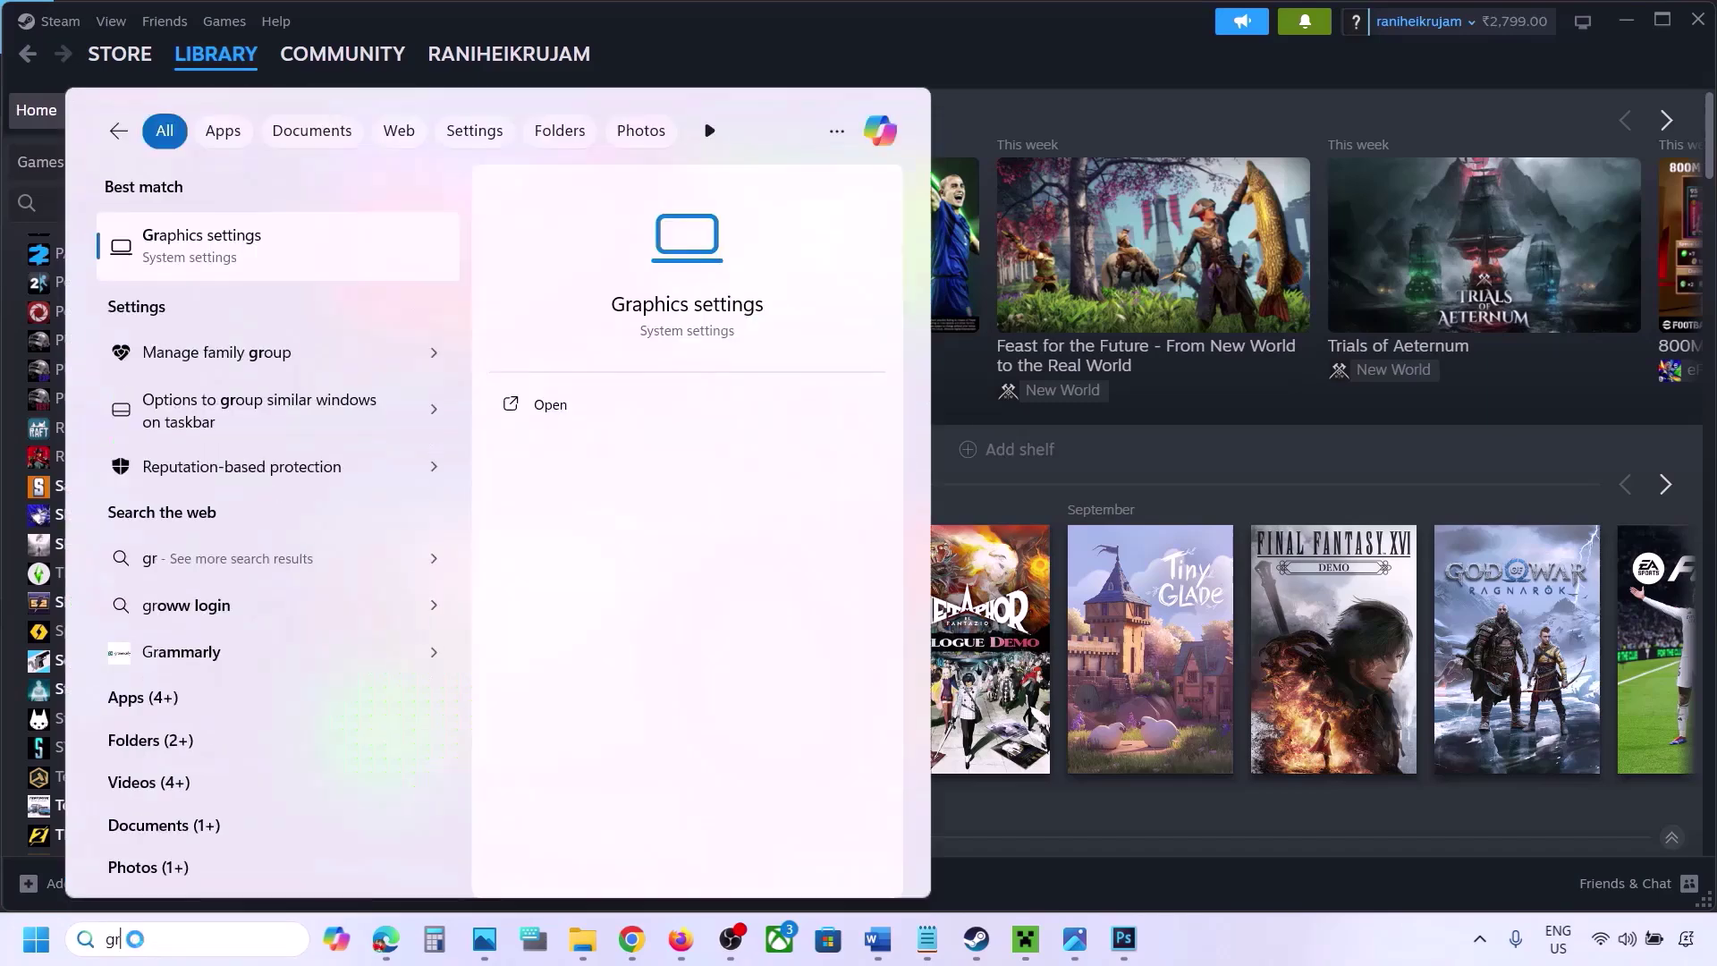
text(aphics)
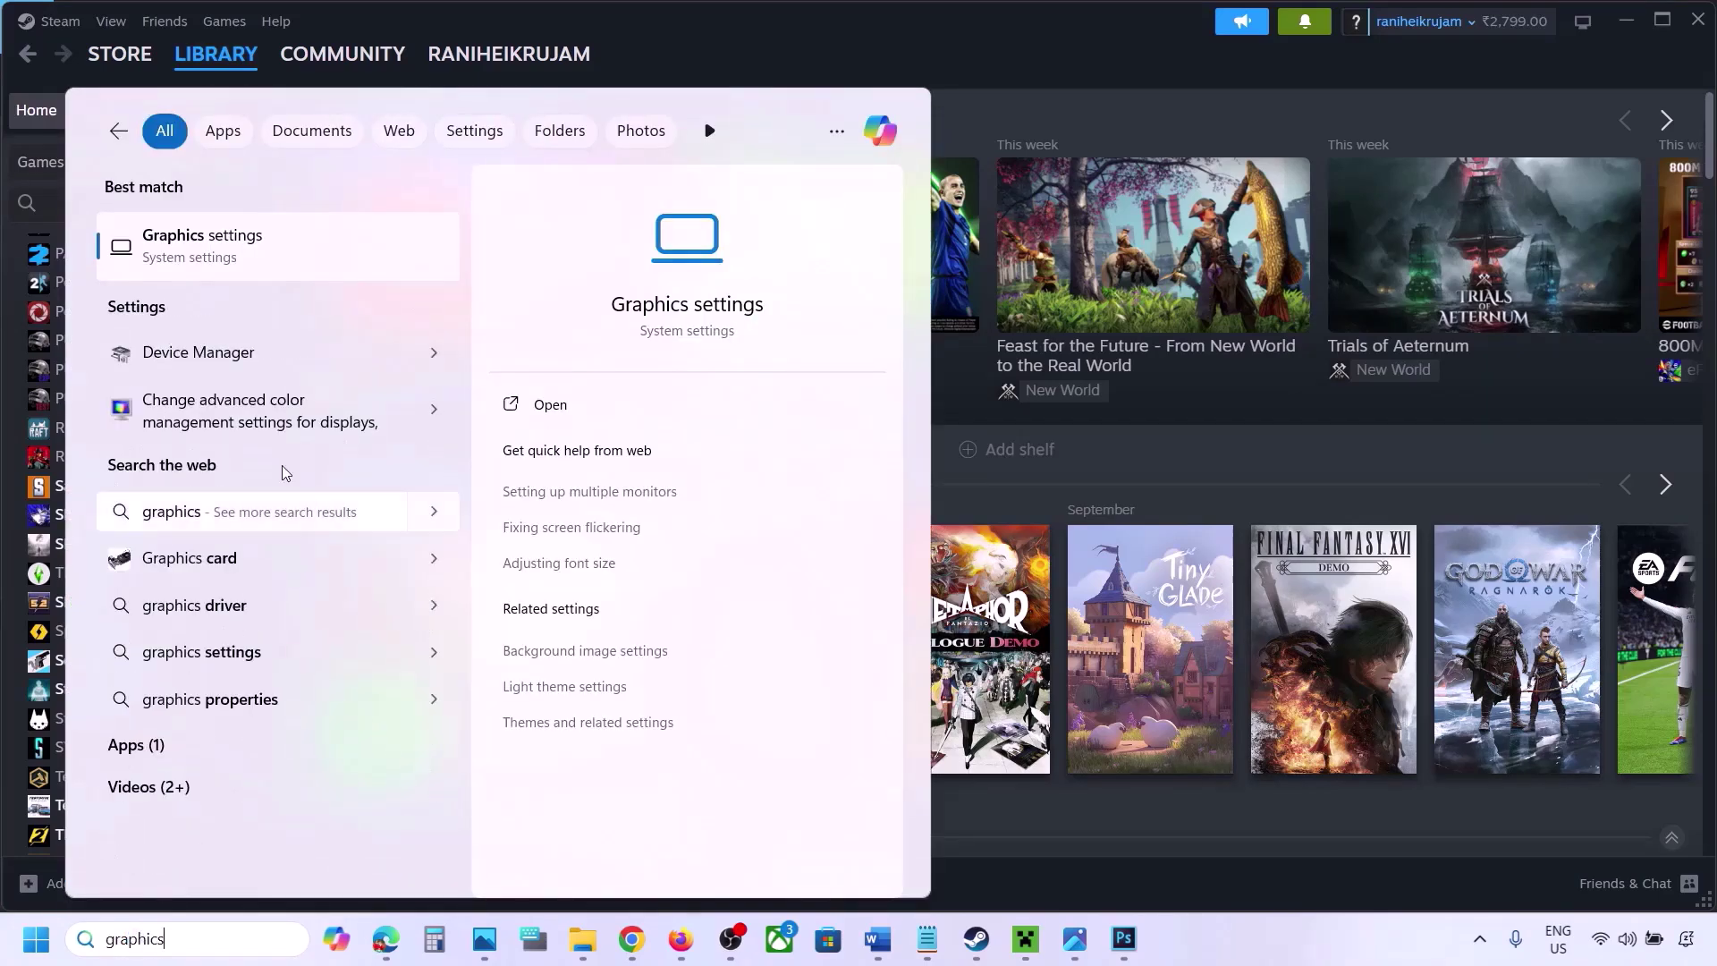
click(213, 256)
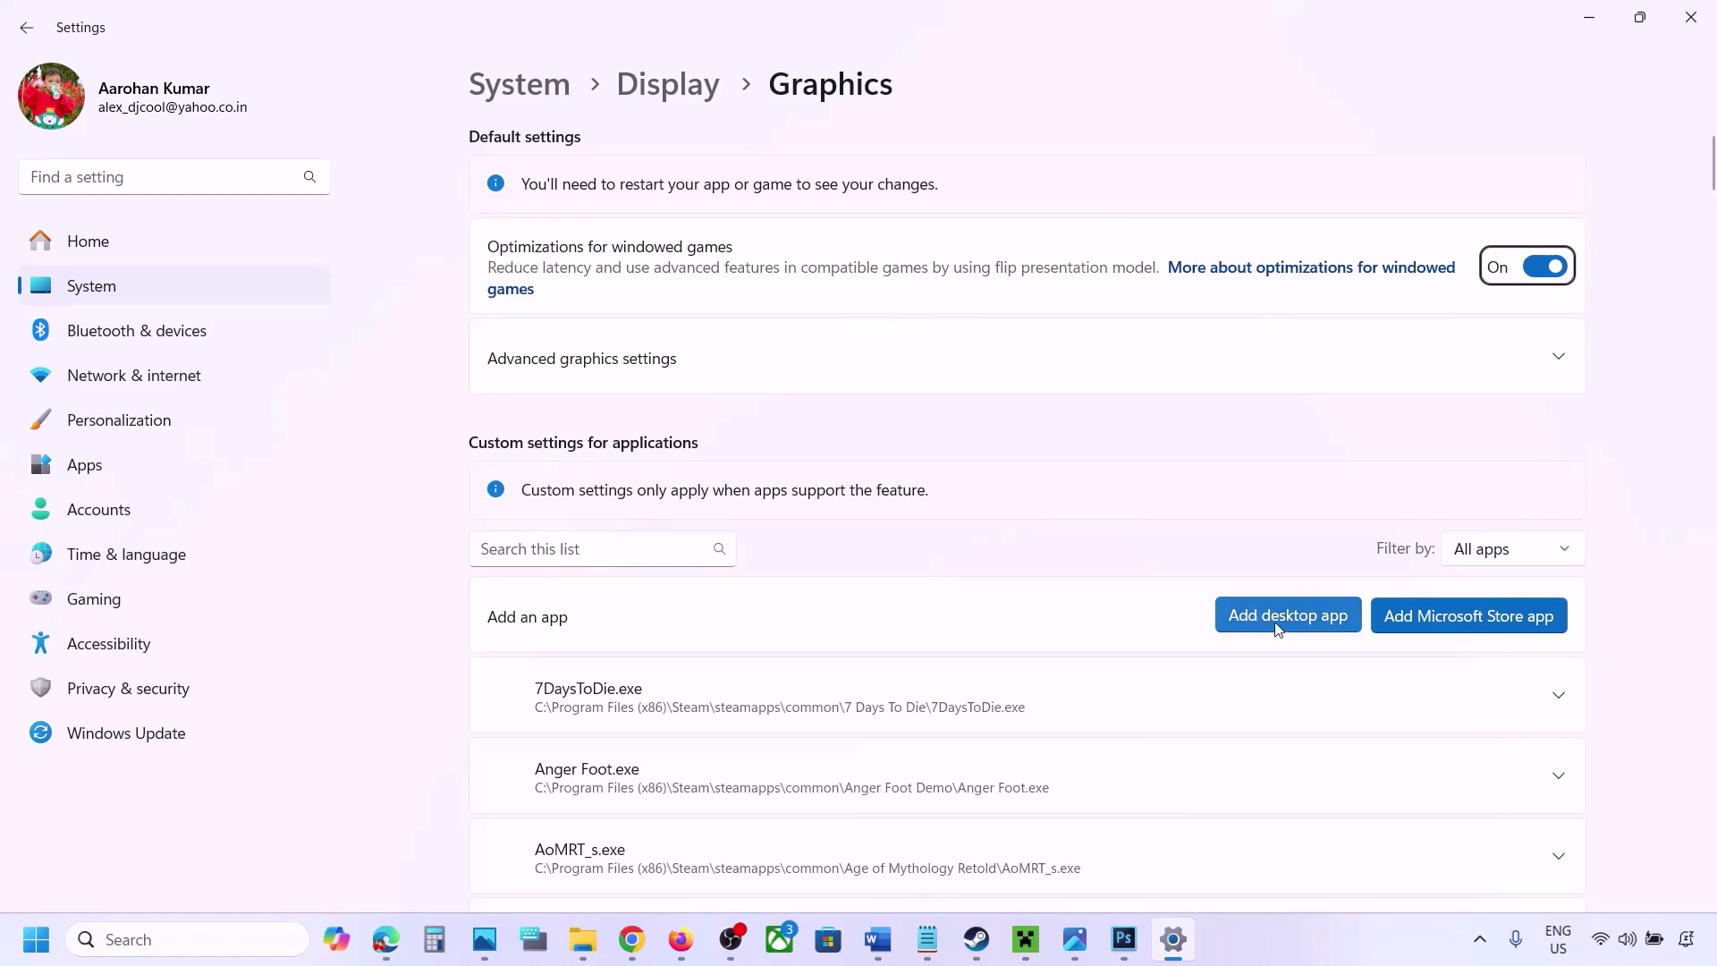
Step: Start adding a desktop app to the custom graphics settings, browse to the Steam\steamapps\common folder, and cancel
click(1299, 624)
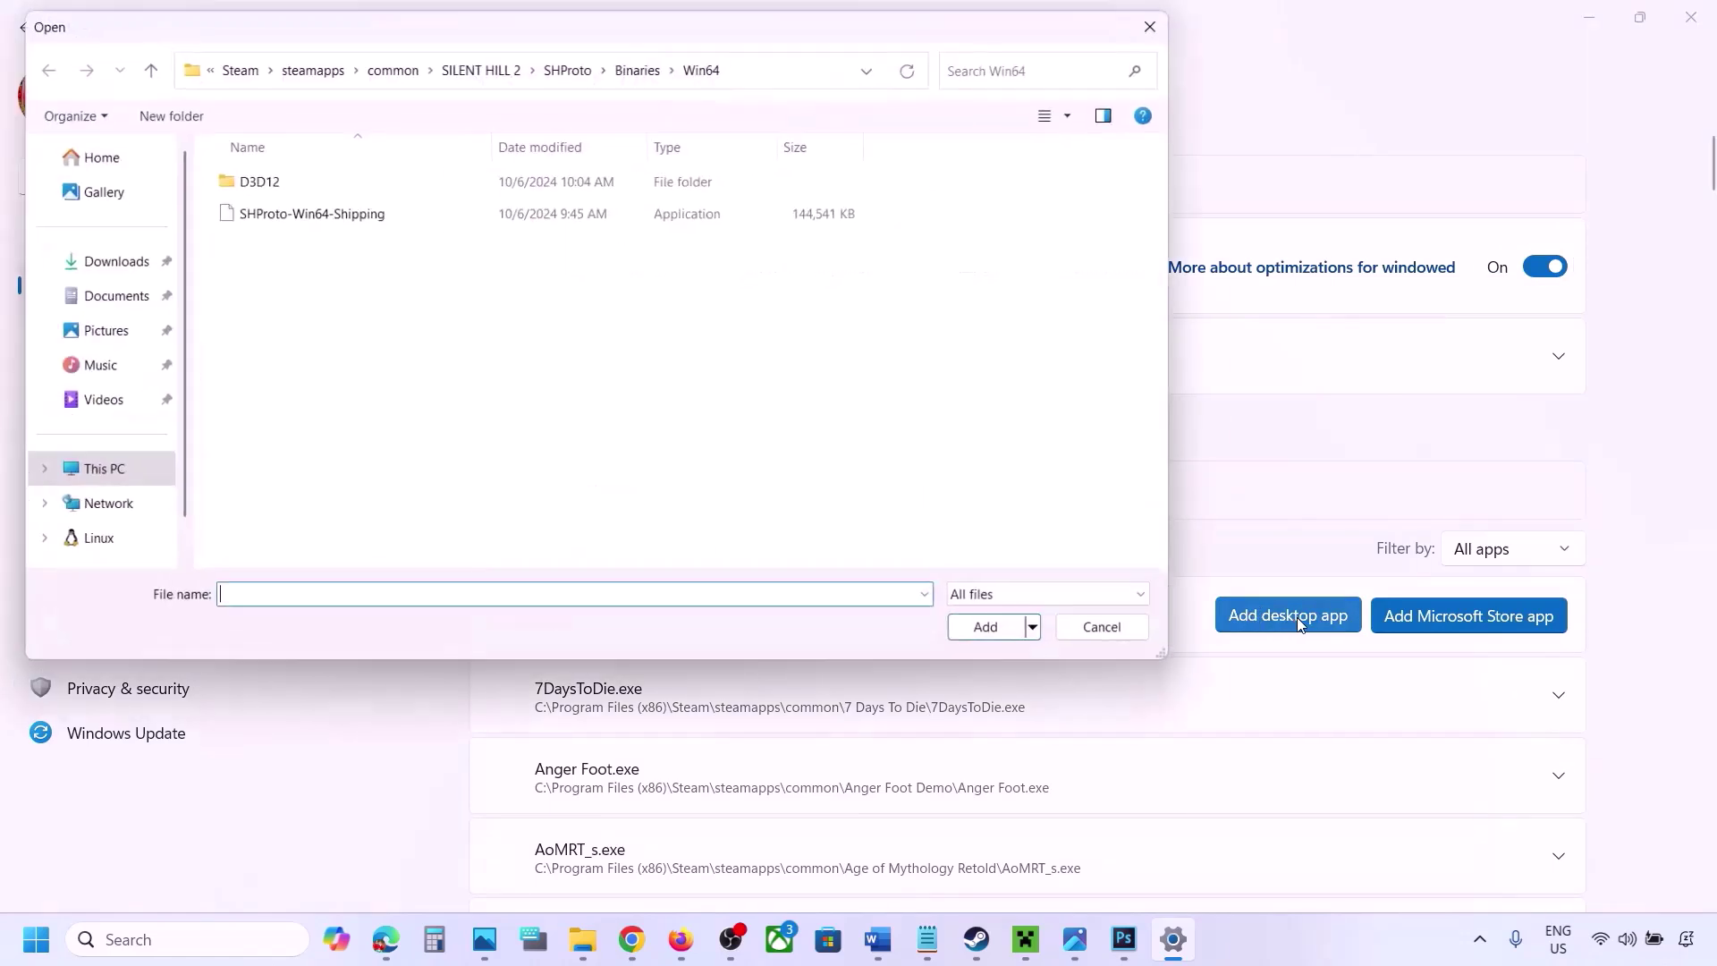
click(388, 62)
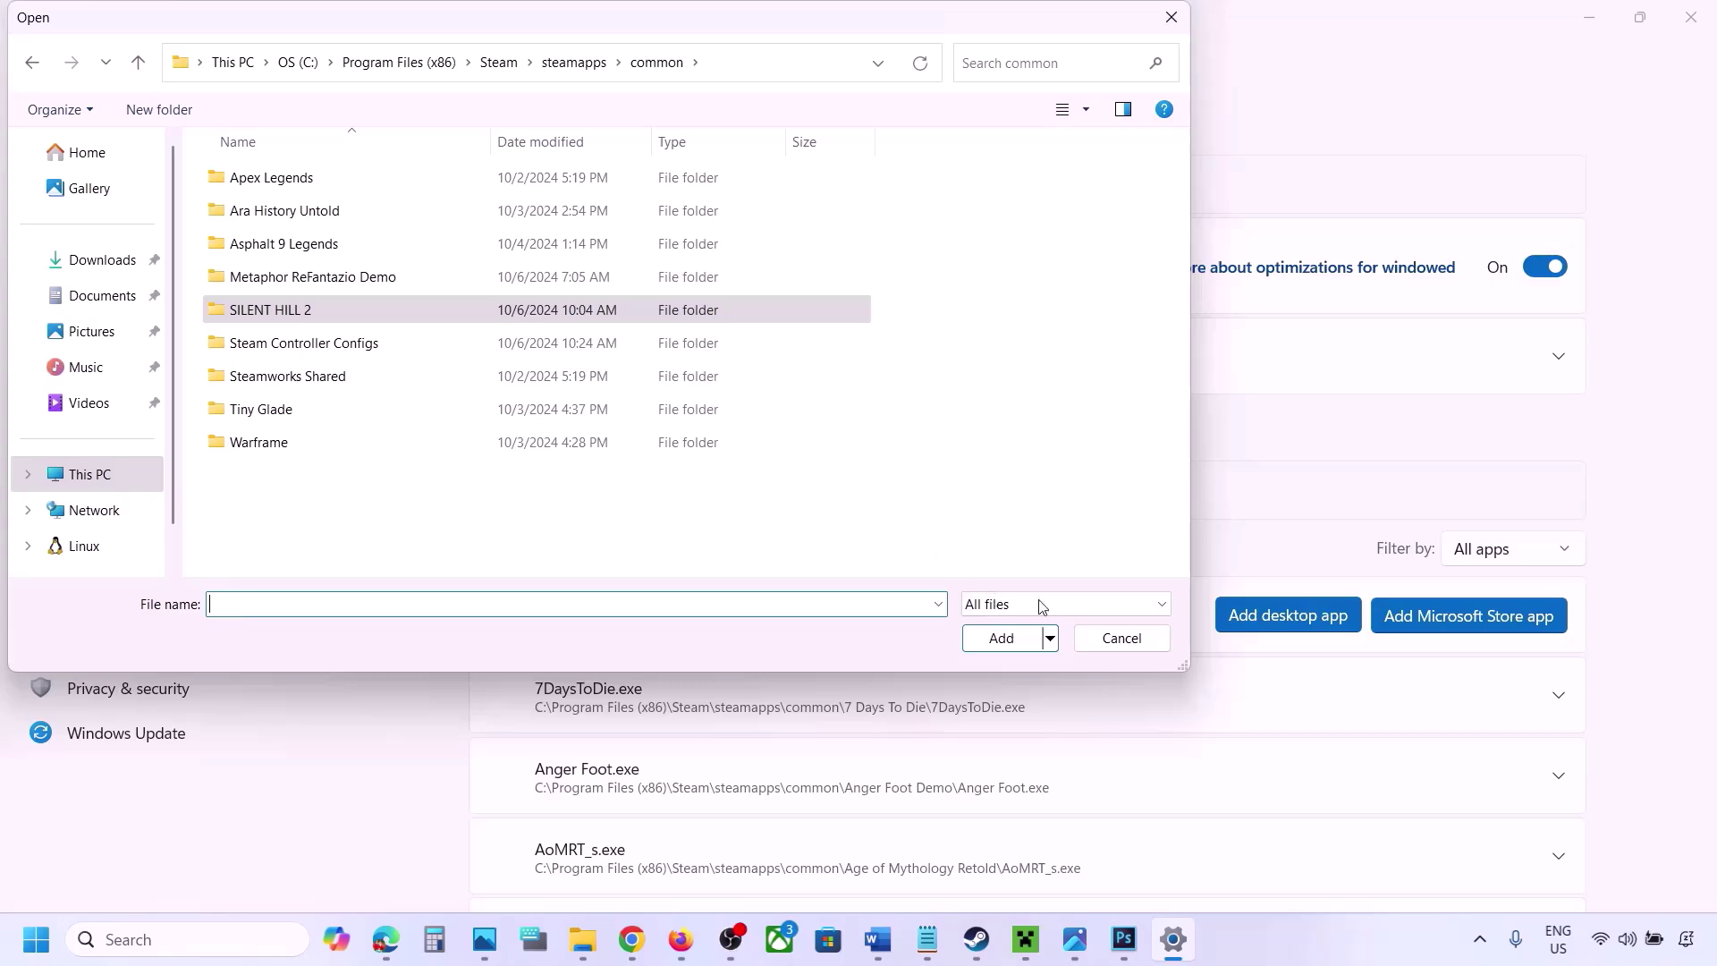
click(1123, 638)
Step: Set the GPU preference of ChainedTogether-Win64-Shipping.exe to High Performance (NVIDIA GeForce RTX 3050 Laptop GPU)
scroll(1077, 697, down, 2)
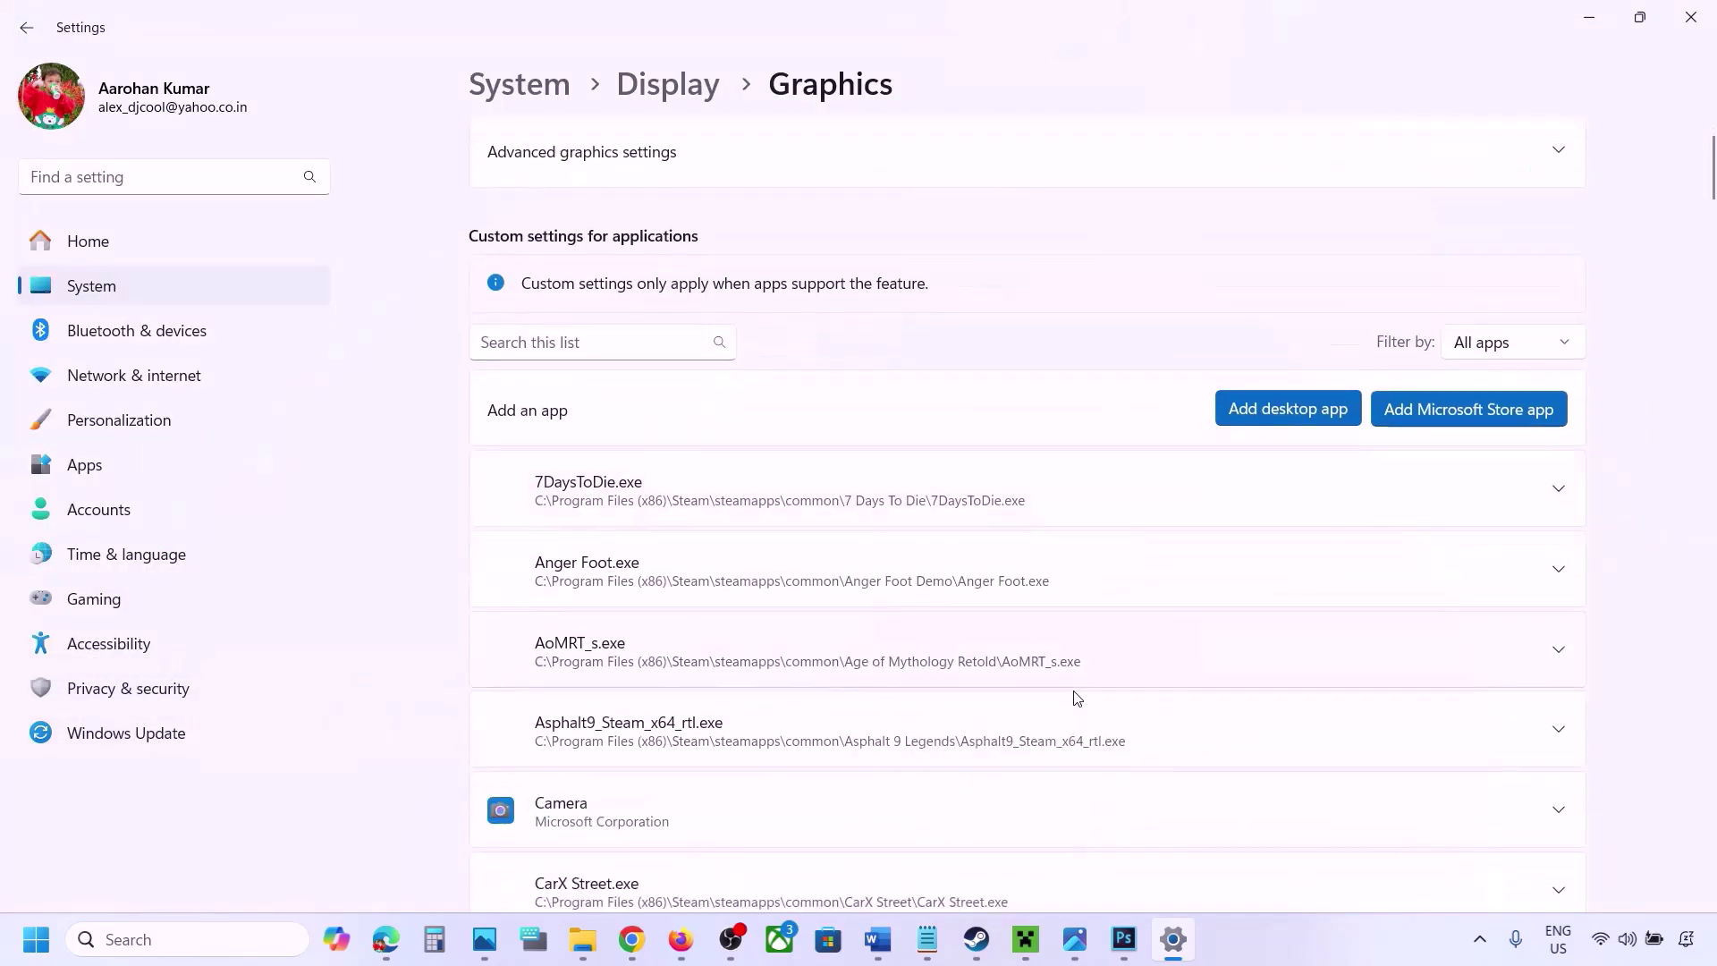
scroll(1076, 697, down, 6)
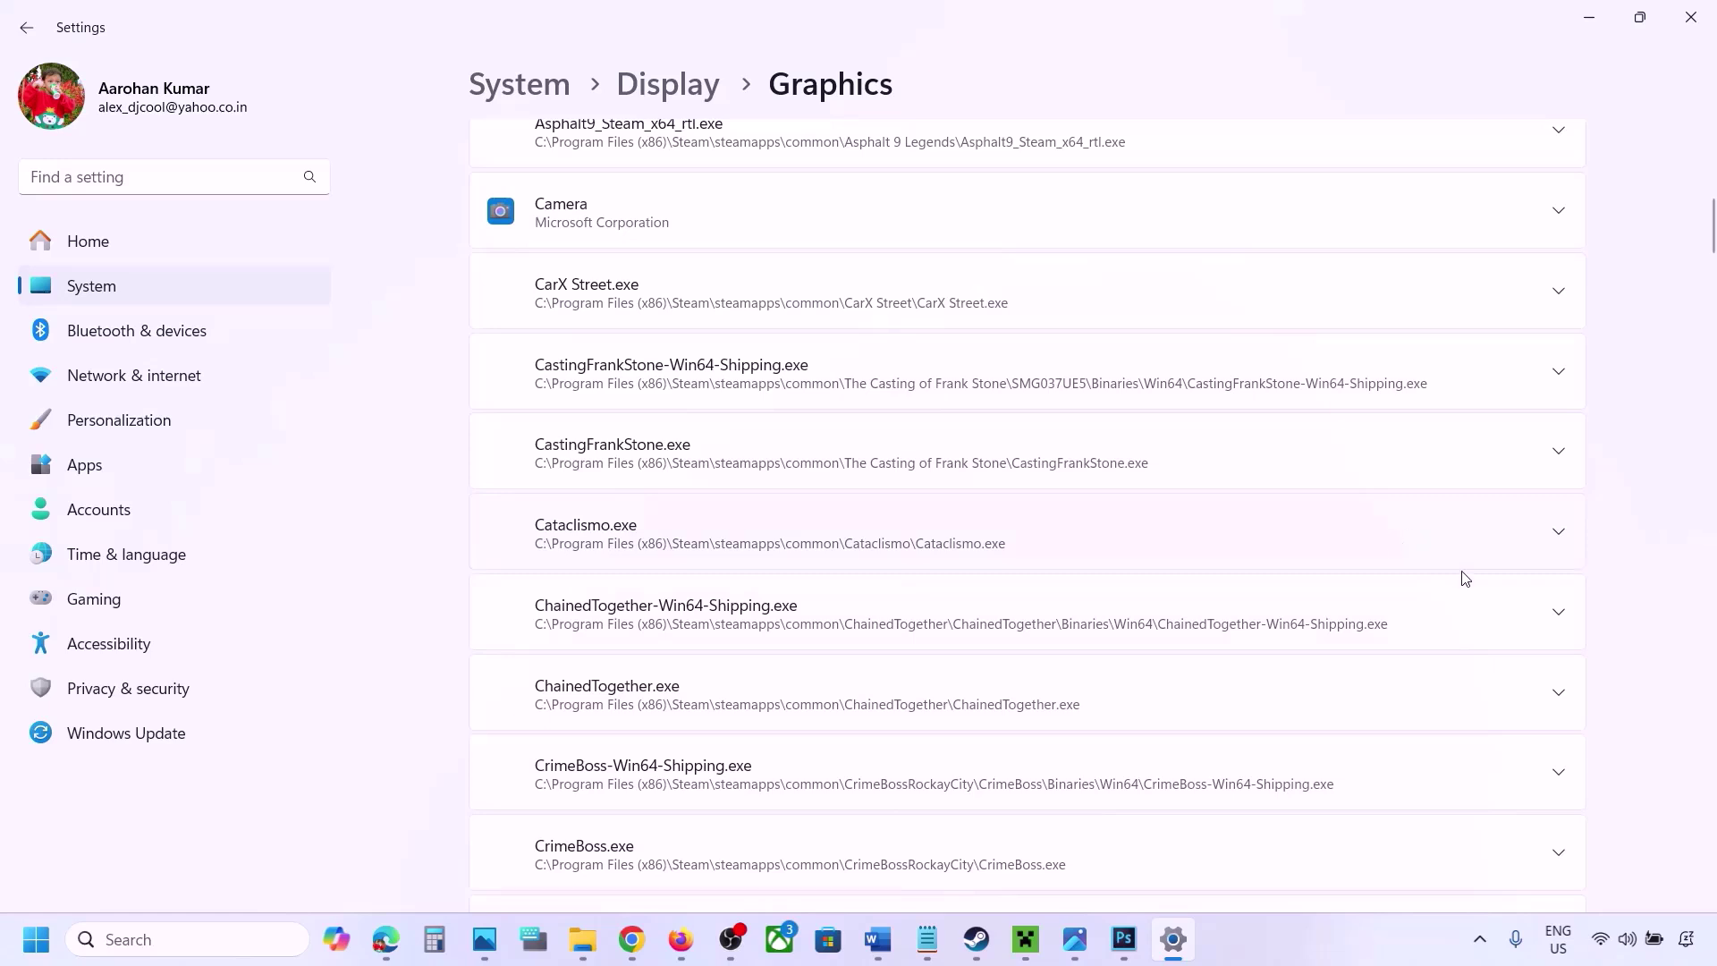
click(1557, 617)
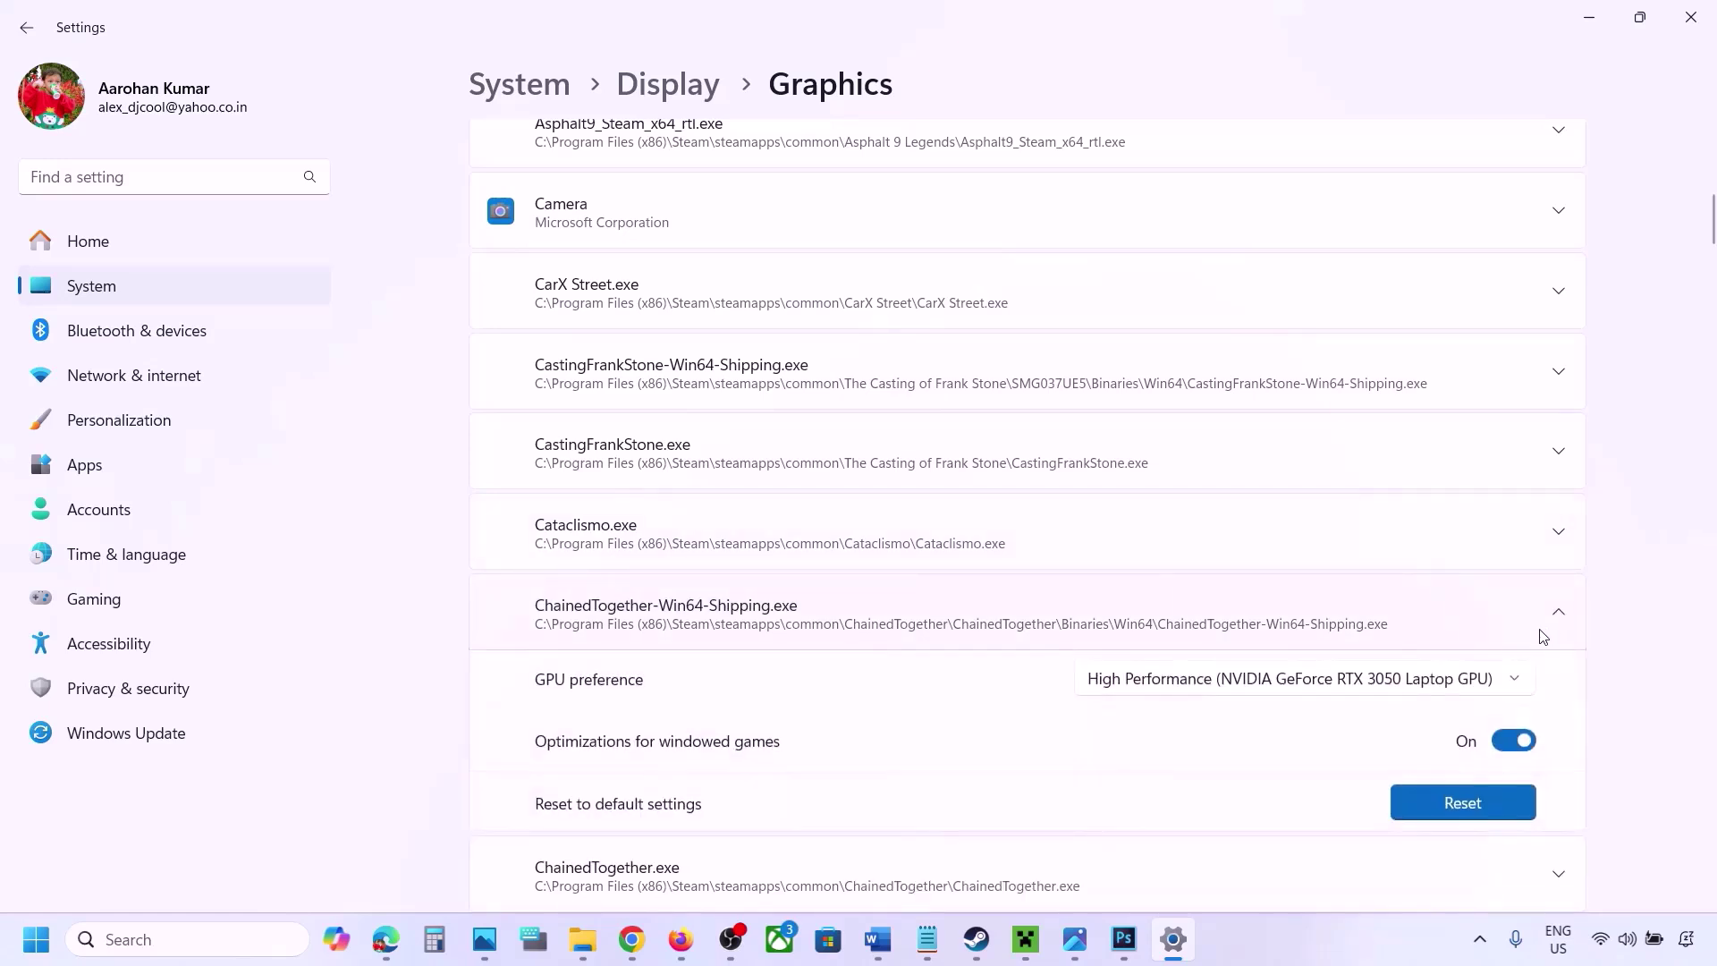
click(1454, 685)
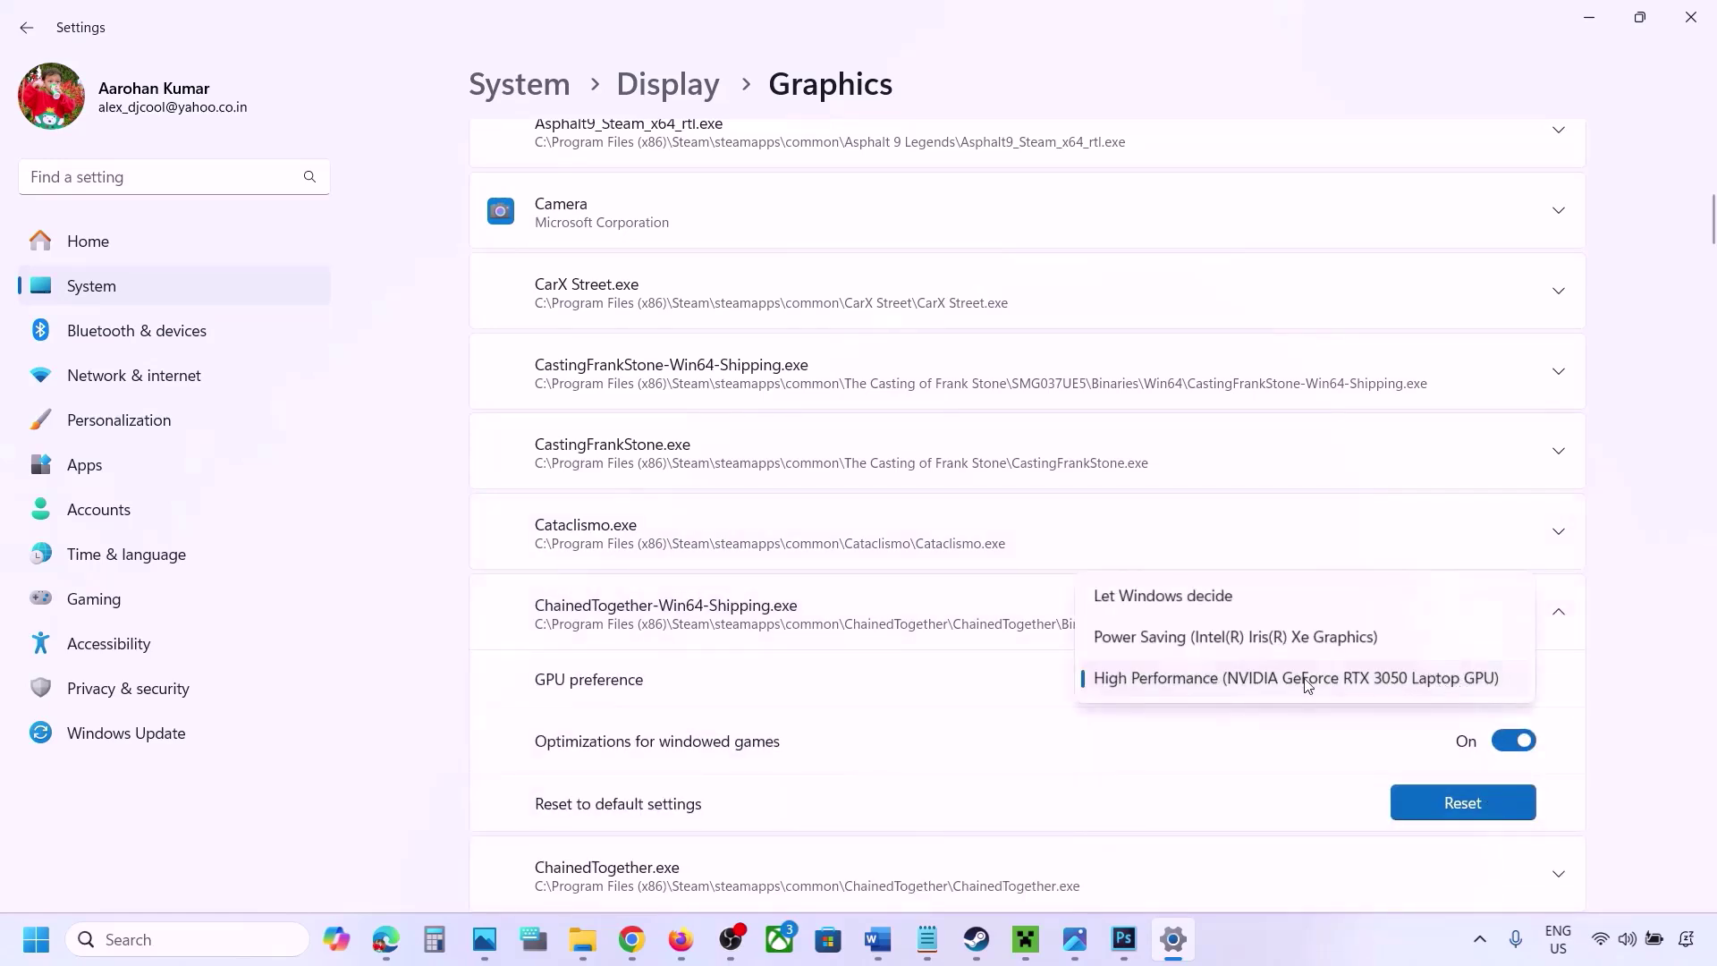
click(1358, 681)
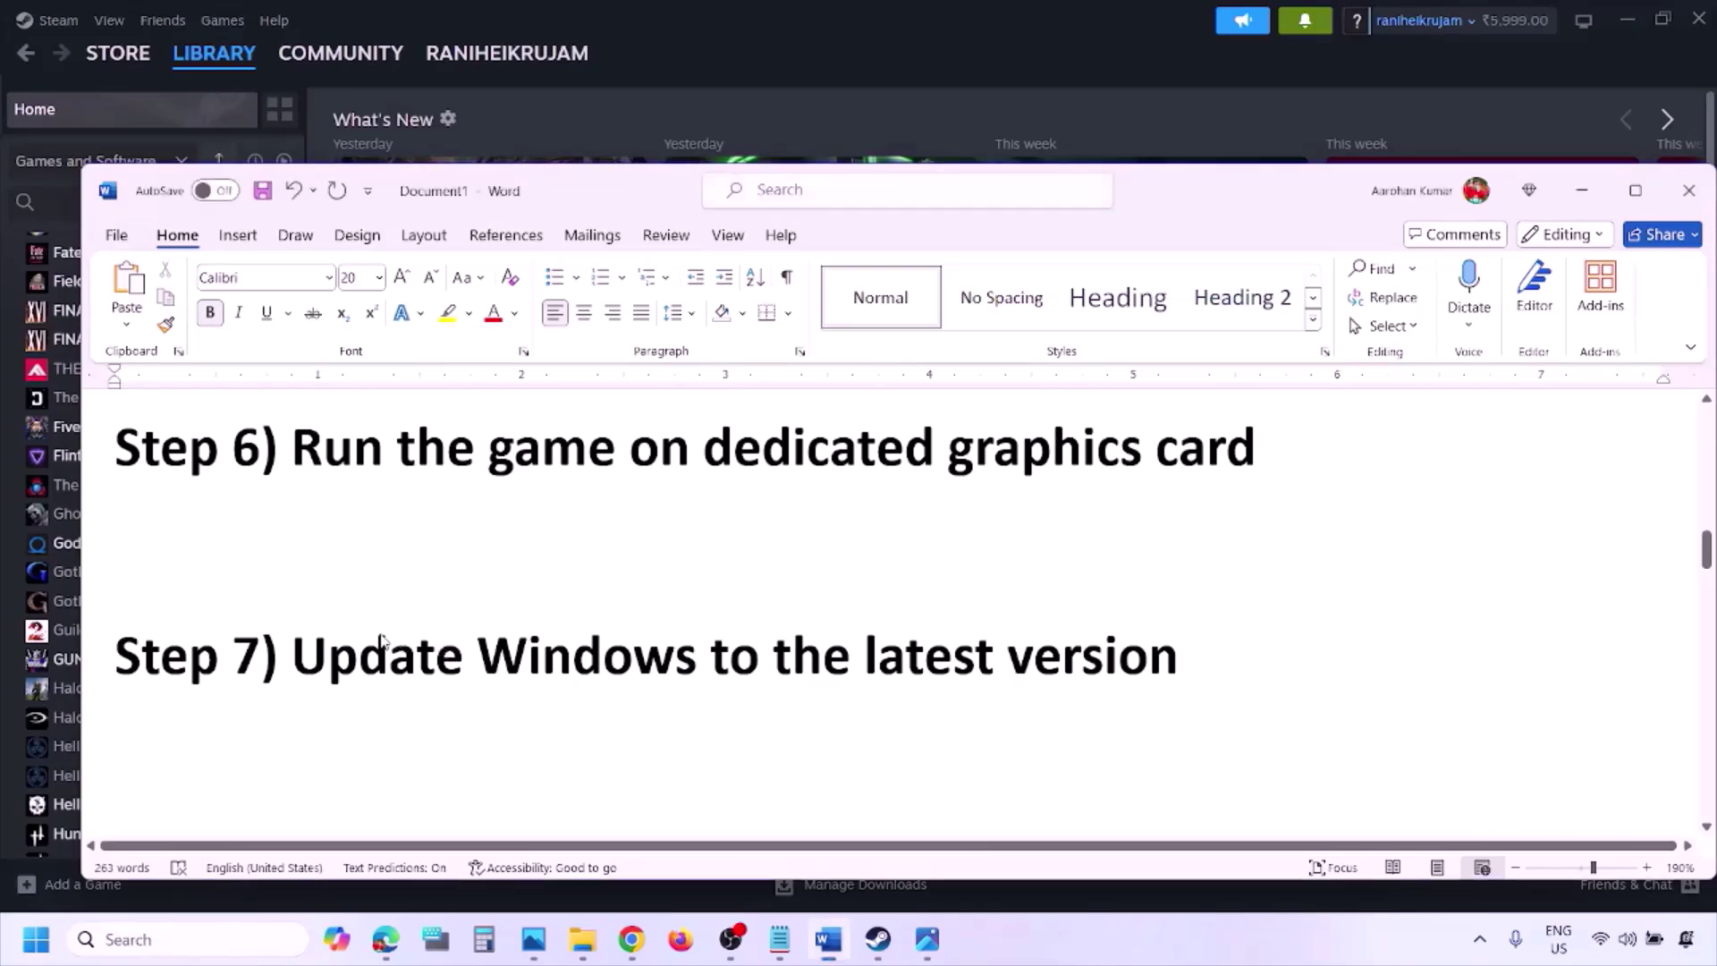
Step: Highlight Step 7 about updating Windows in Word, and check for updates in the Windows Update settings
drag(293, 657, 1153, 660)
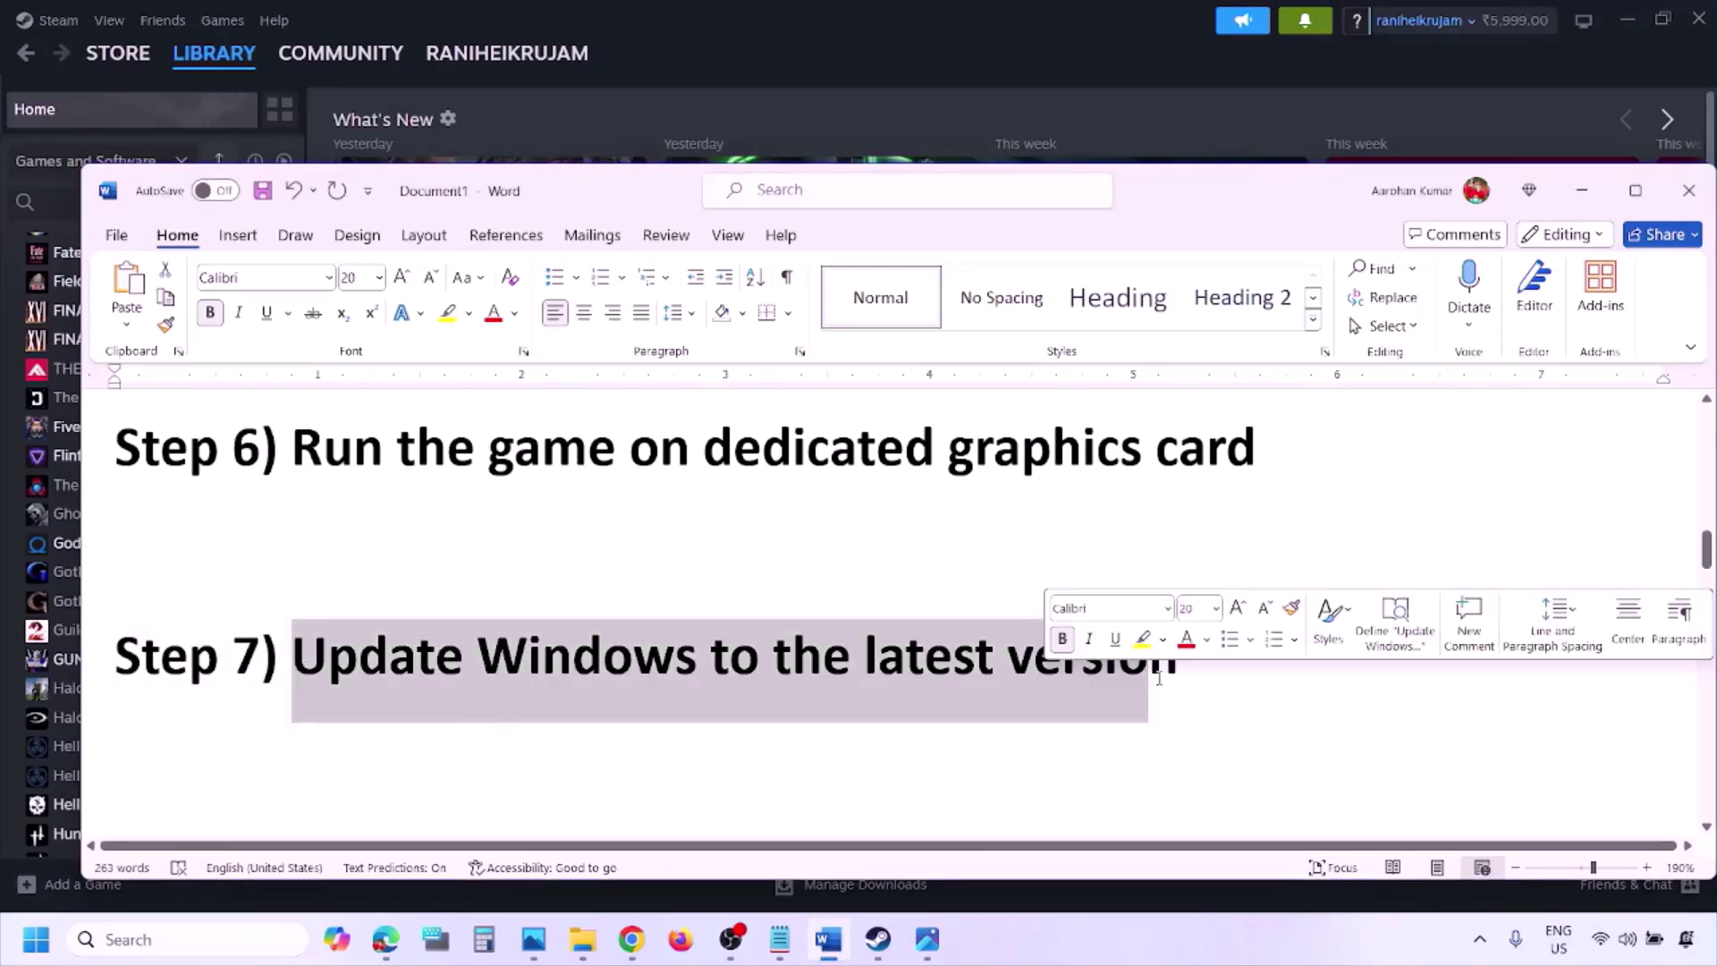
key(super+i)
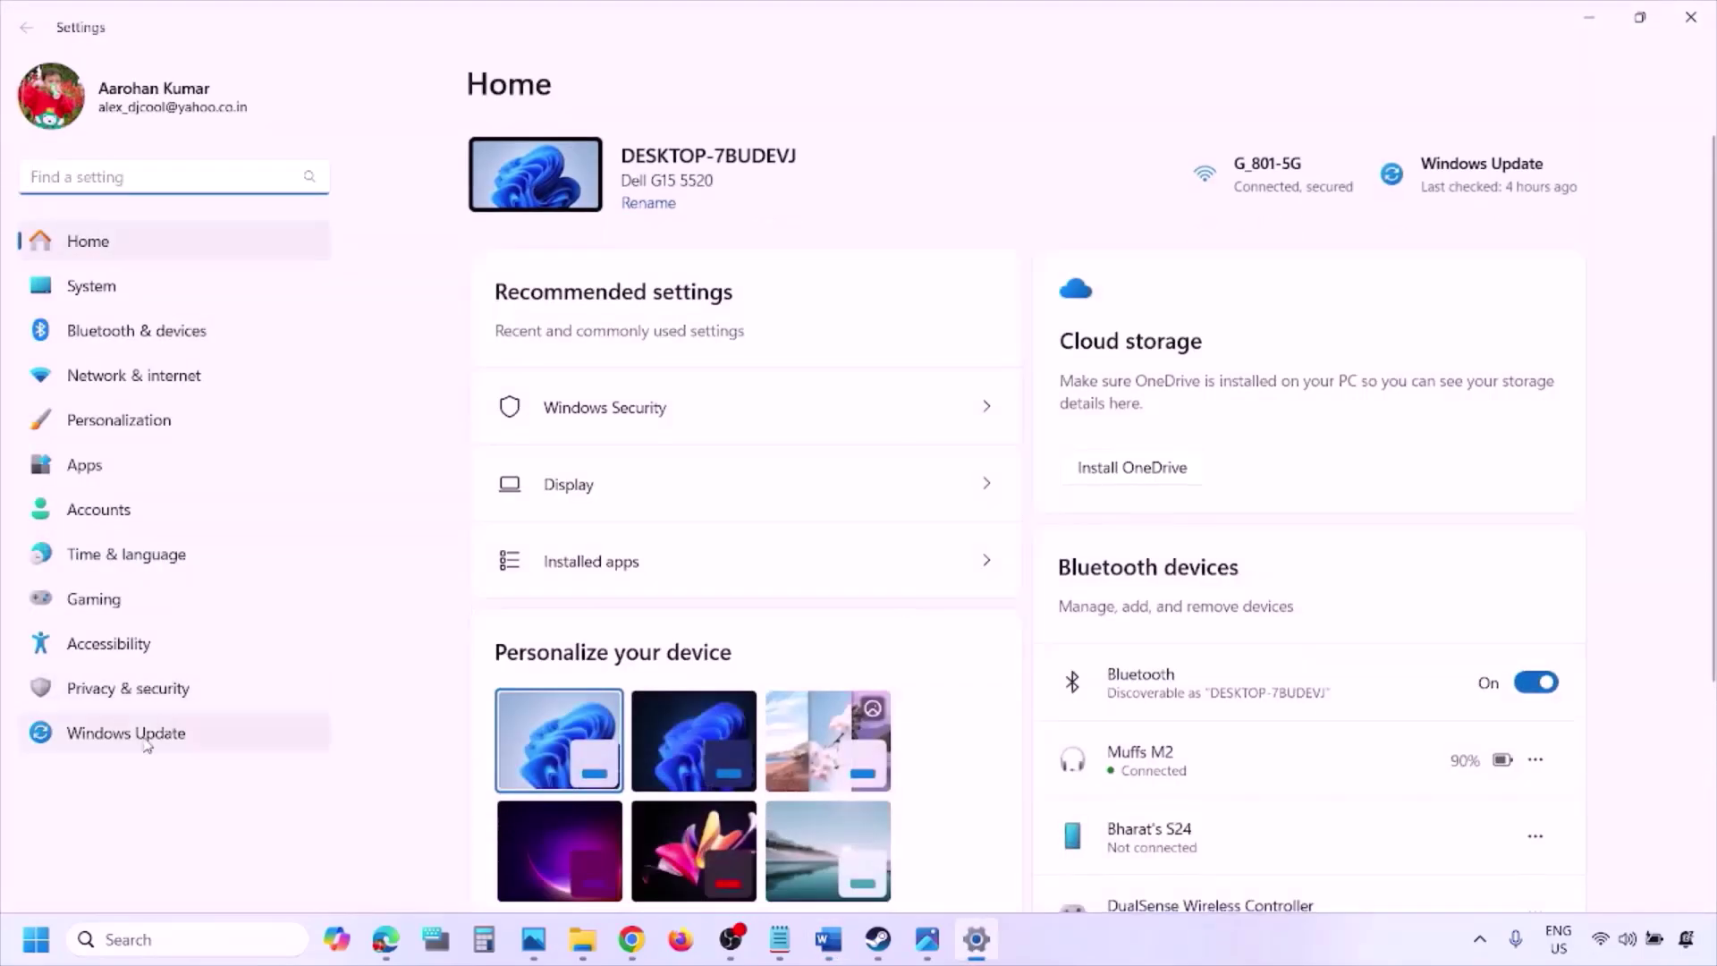
click(144, 735)
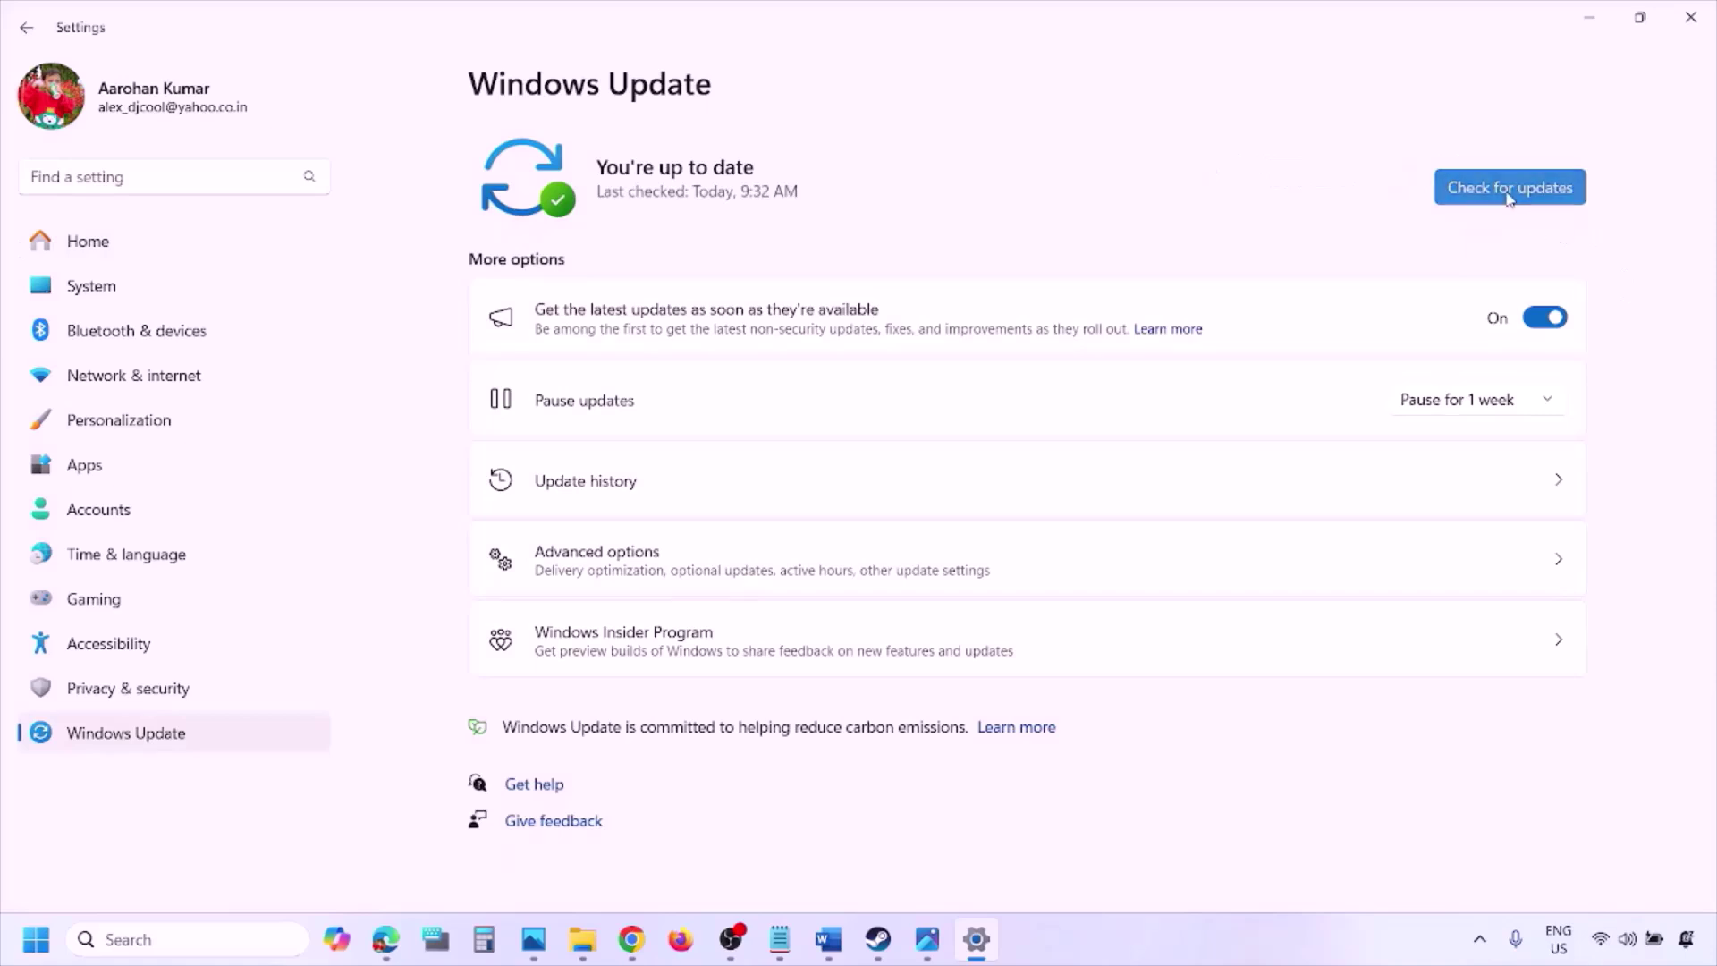
click(1510, 187)
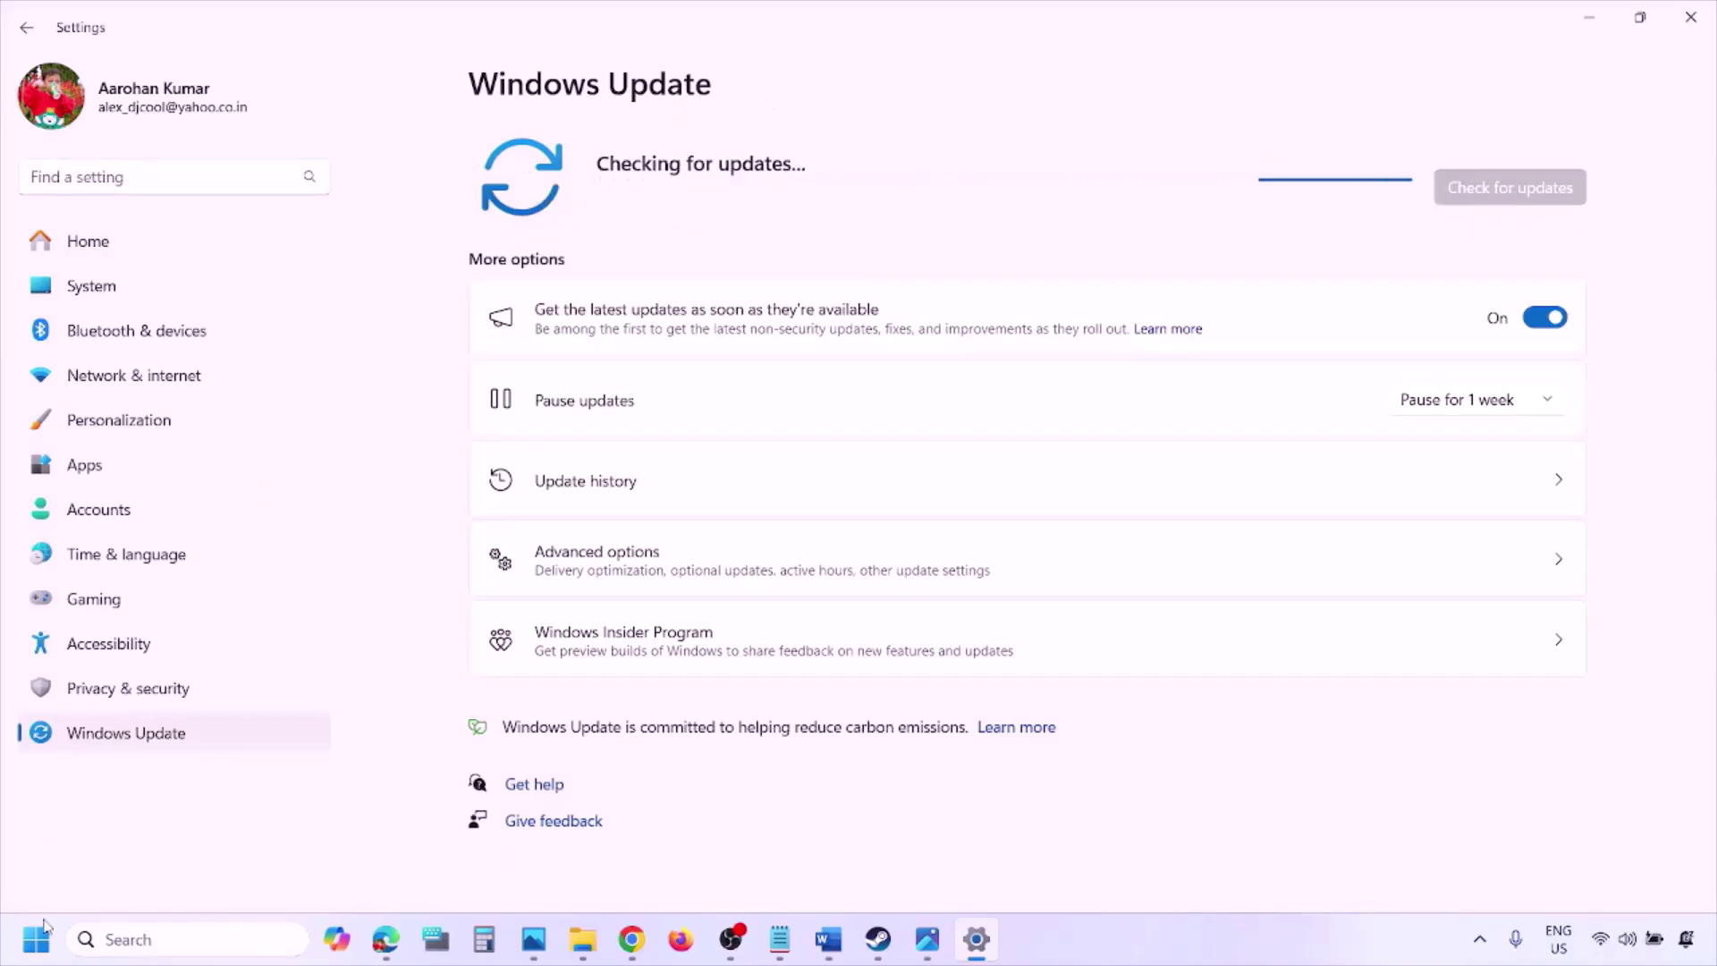
Step: View the Restart option while Windows checks for updates, and return to the Word checklist without restarting
key(super)
click(650, 862)
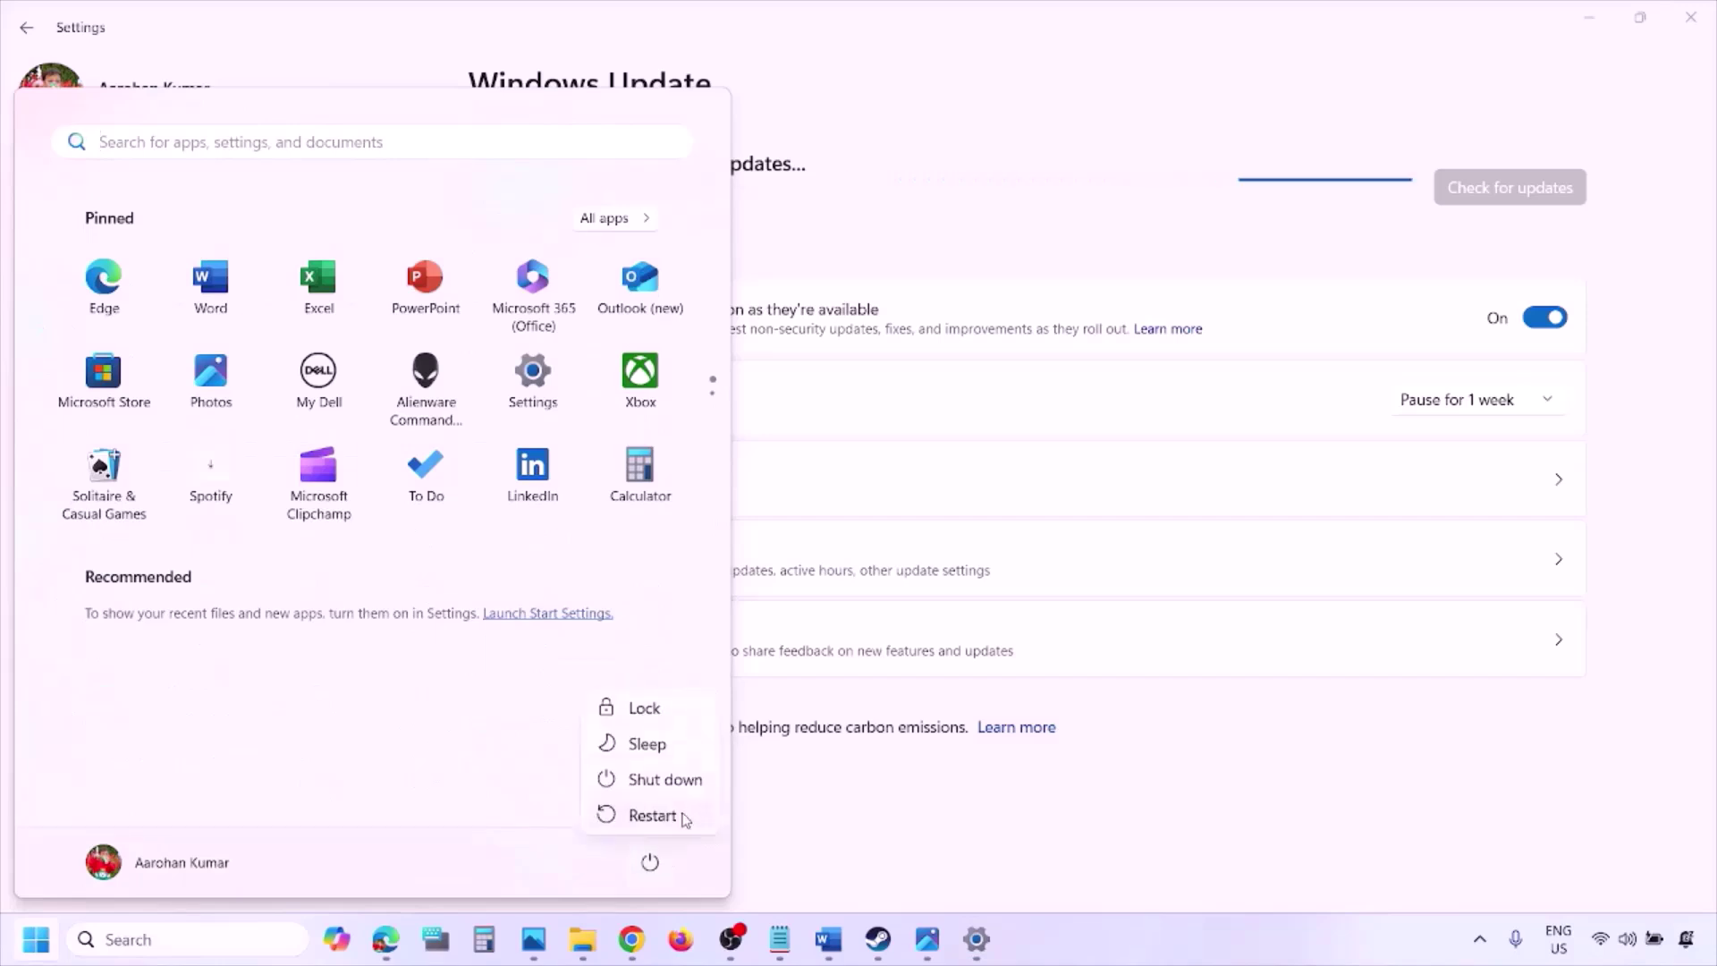
click(830, 953)
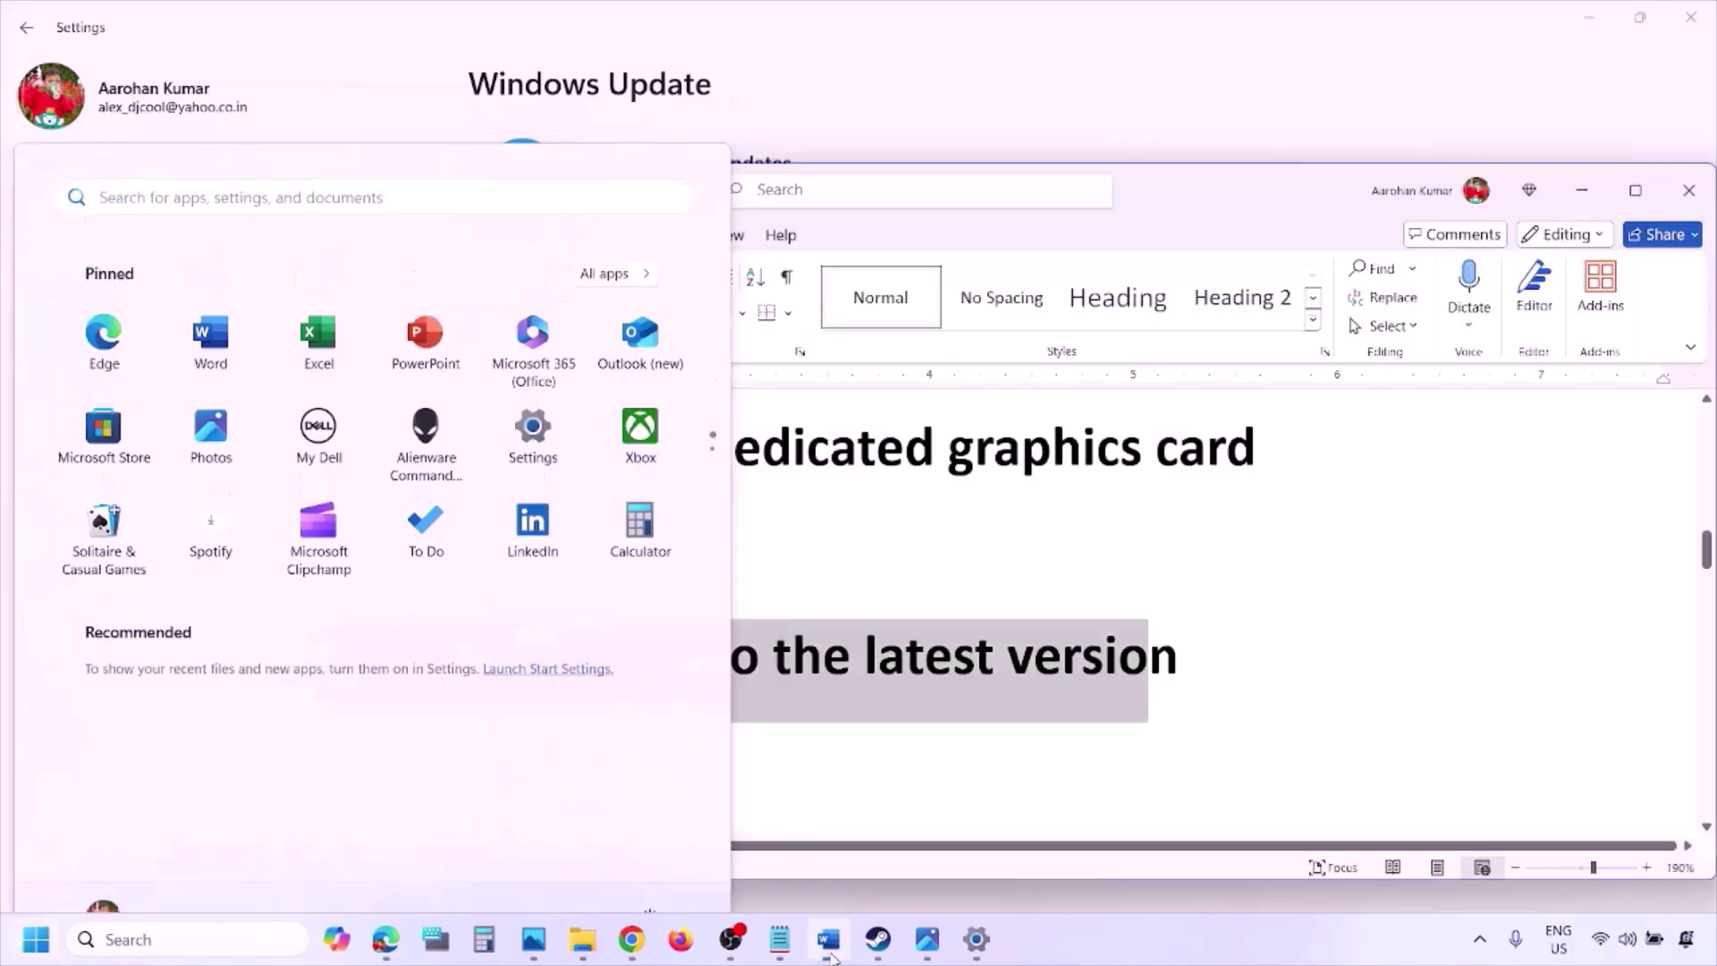
Step: Select and copy the Microsoft Visual C++ redistributable link from Step 8 of the checklist
scroll(751, 700, down, 2)
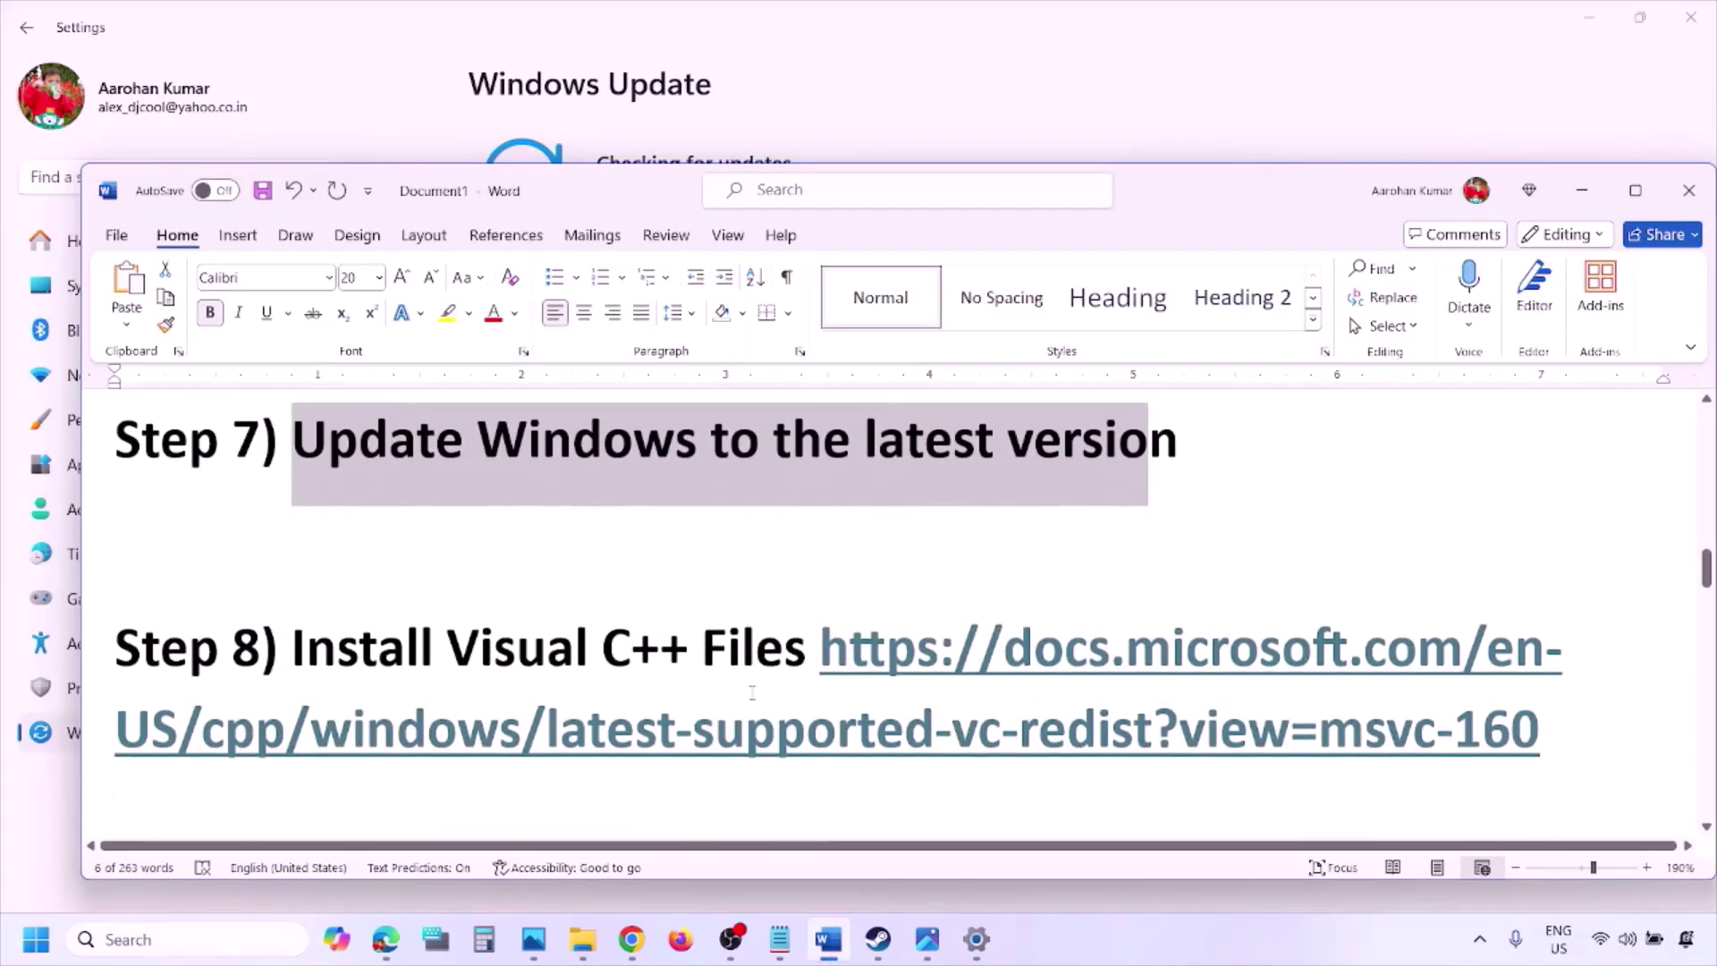
drag(1567, 745, 940, 664)
key(ctrl+c)
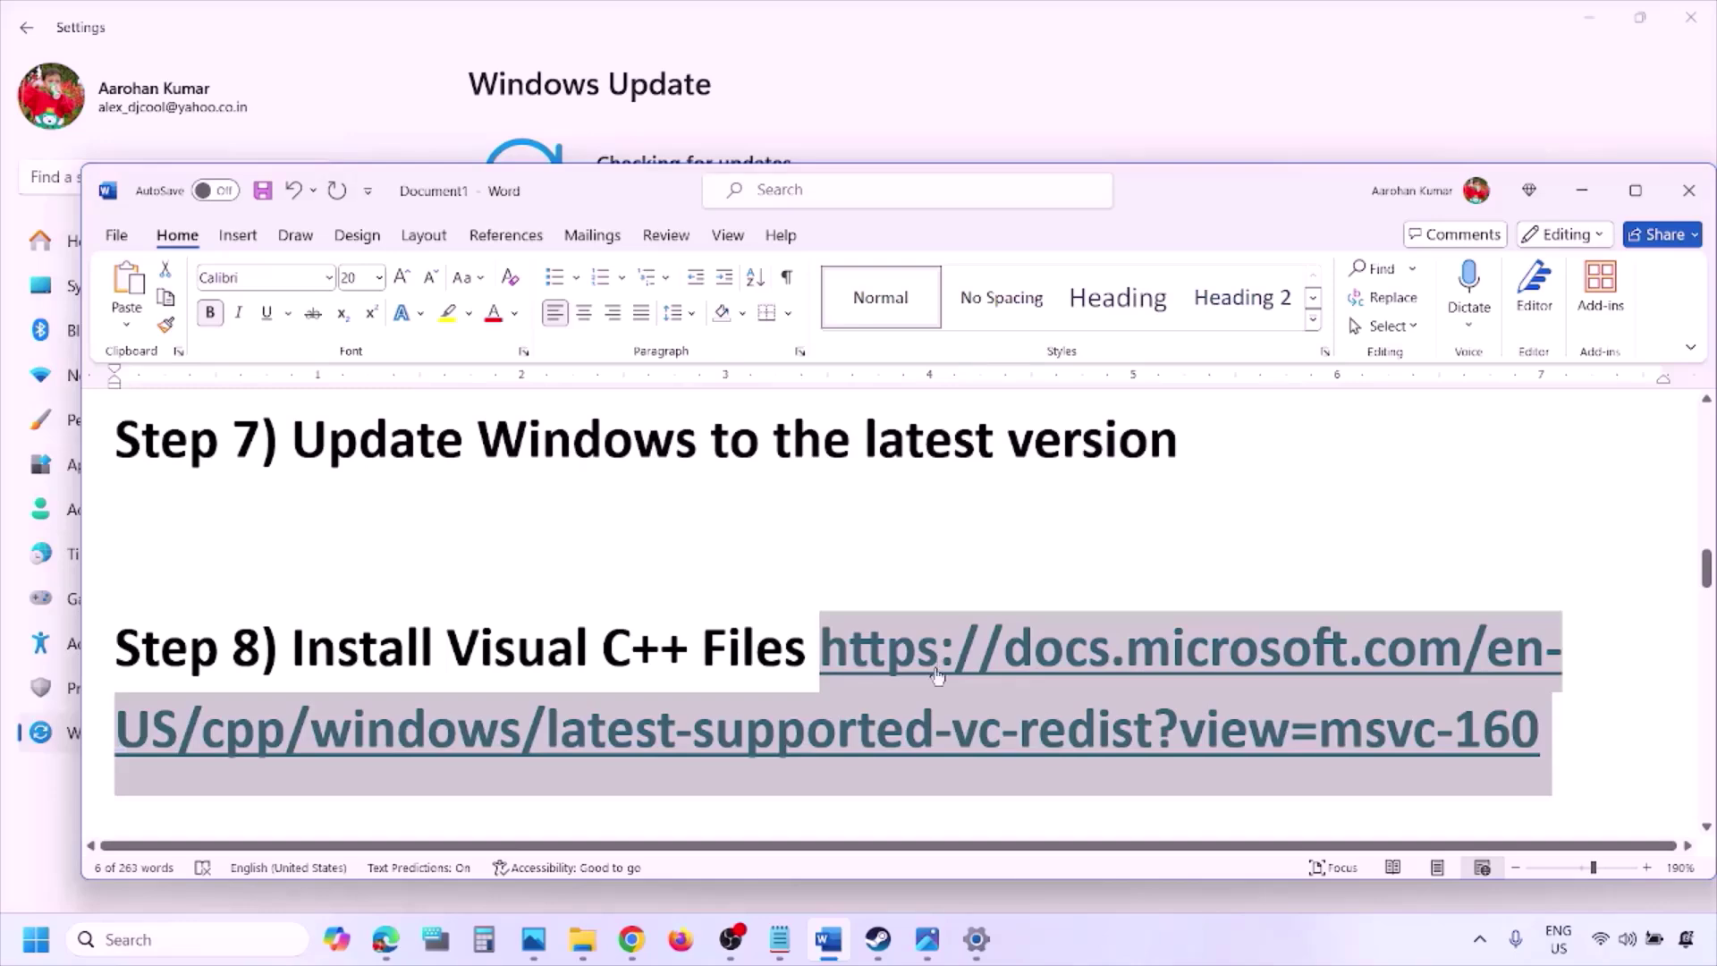
Step: Switch to a new Chrome window and open the copied Visual C++ redistributable link
right_click(632, 939)
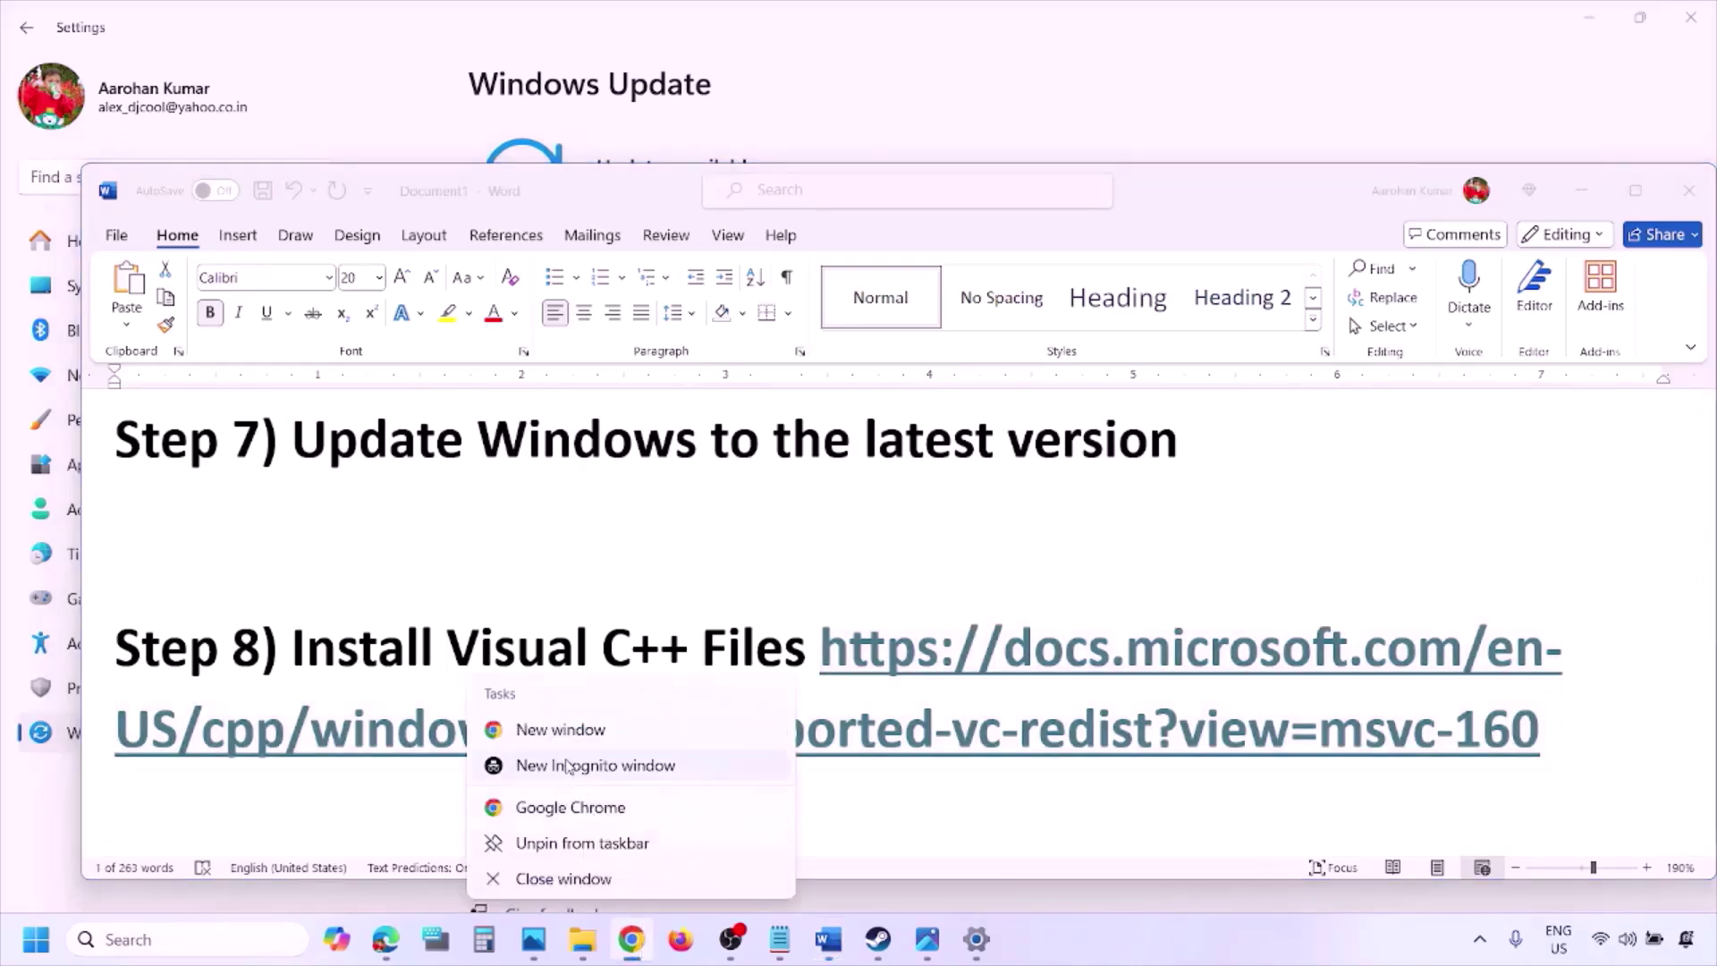
click(561, 731)
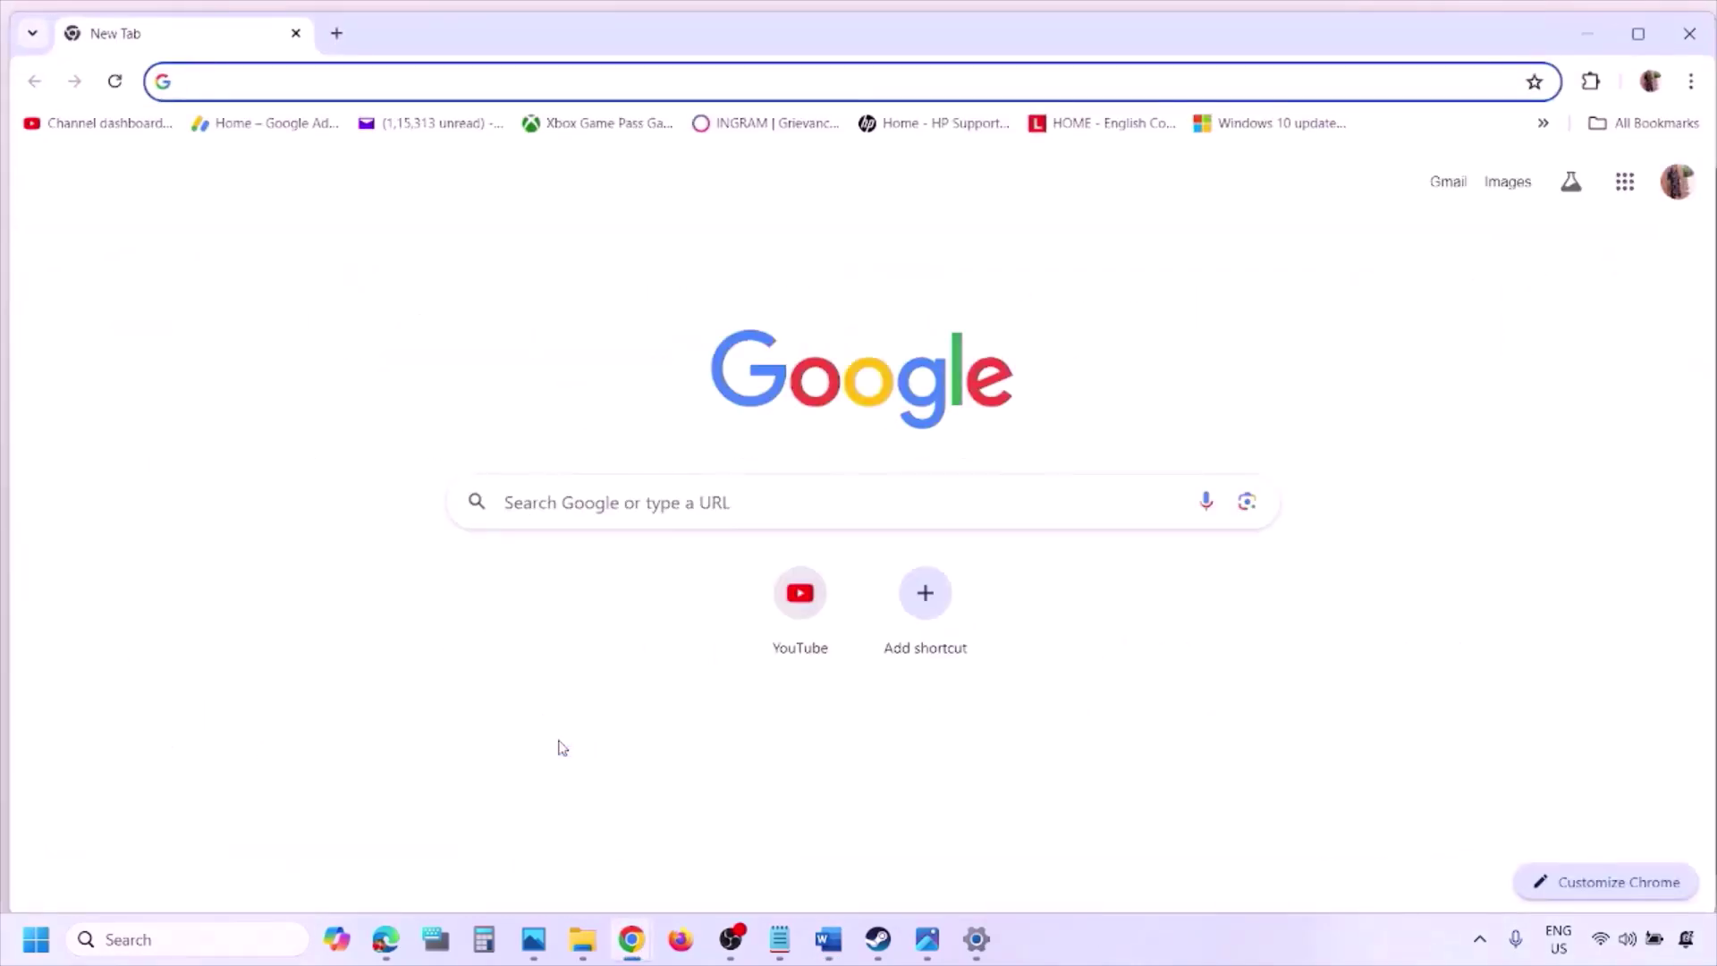
key(ctrl+v)
key(Return)
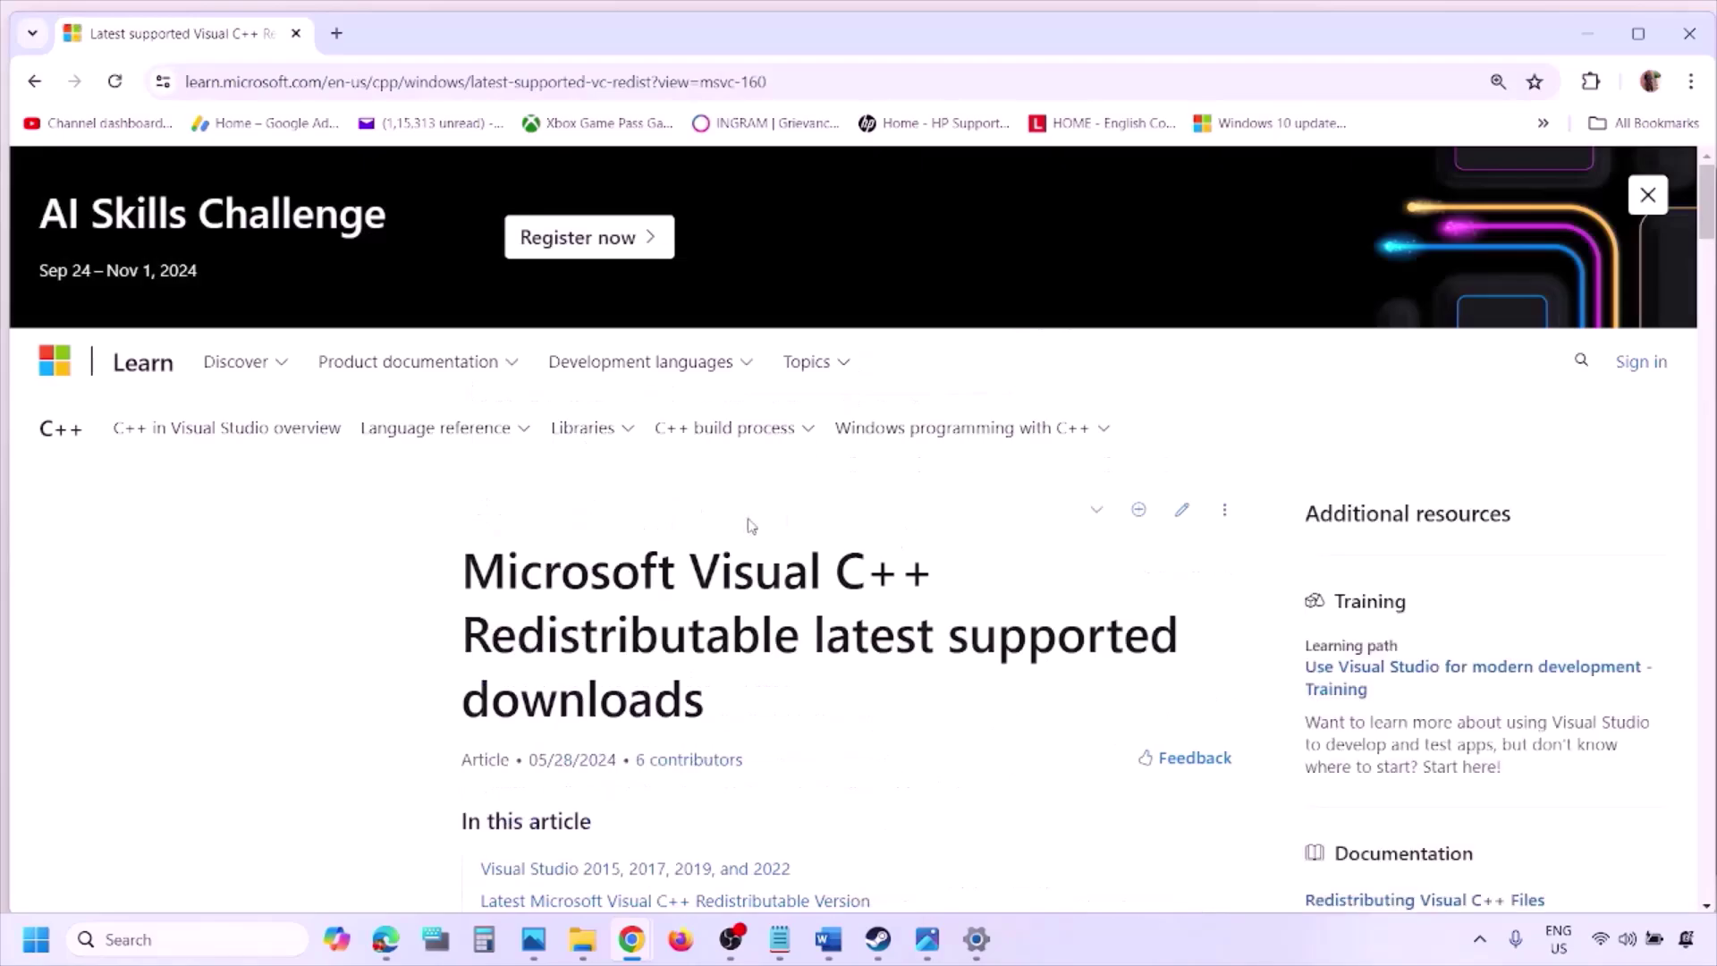
Step: Highlight the Visual Studio 2015, 2017, 2019, and 2022 heading and the X86 and X64 entries in the latest redistributable table
scroll(748, 523, down, 5)
scroll(746, 520, down, 4)
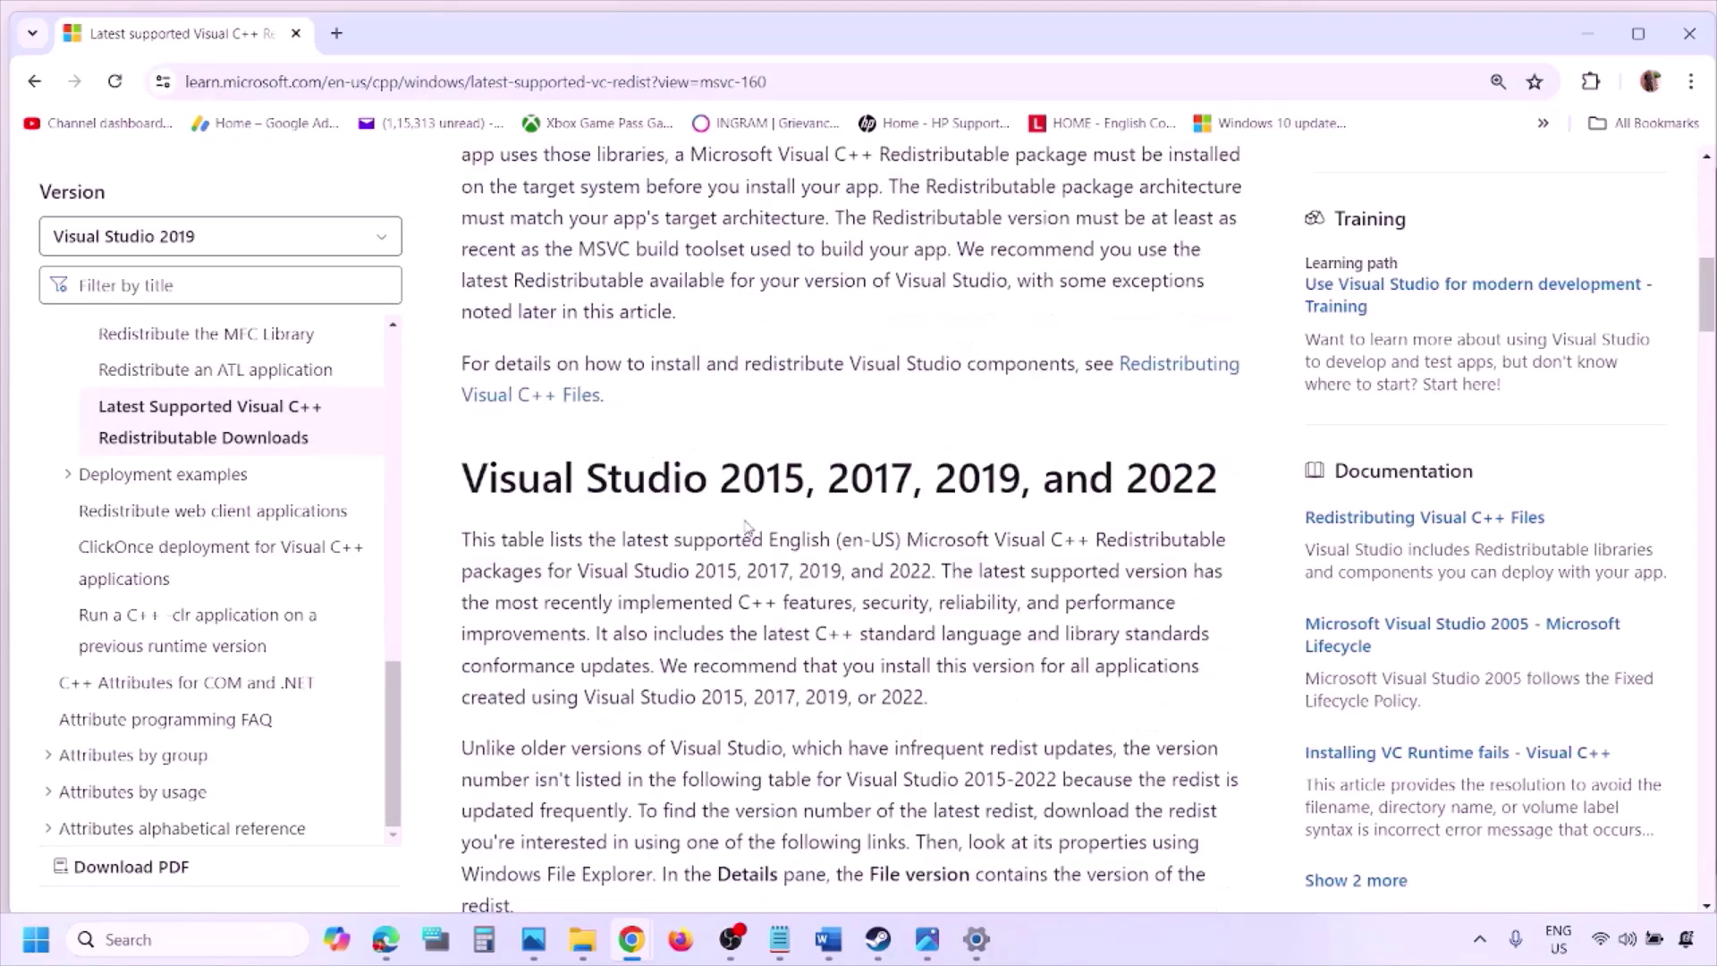
drag(542, 478, 1151, 481)
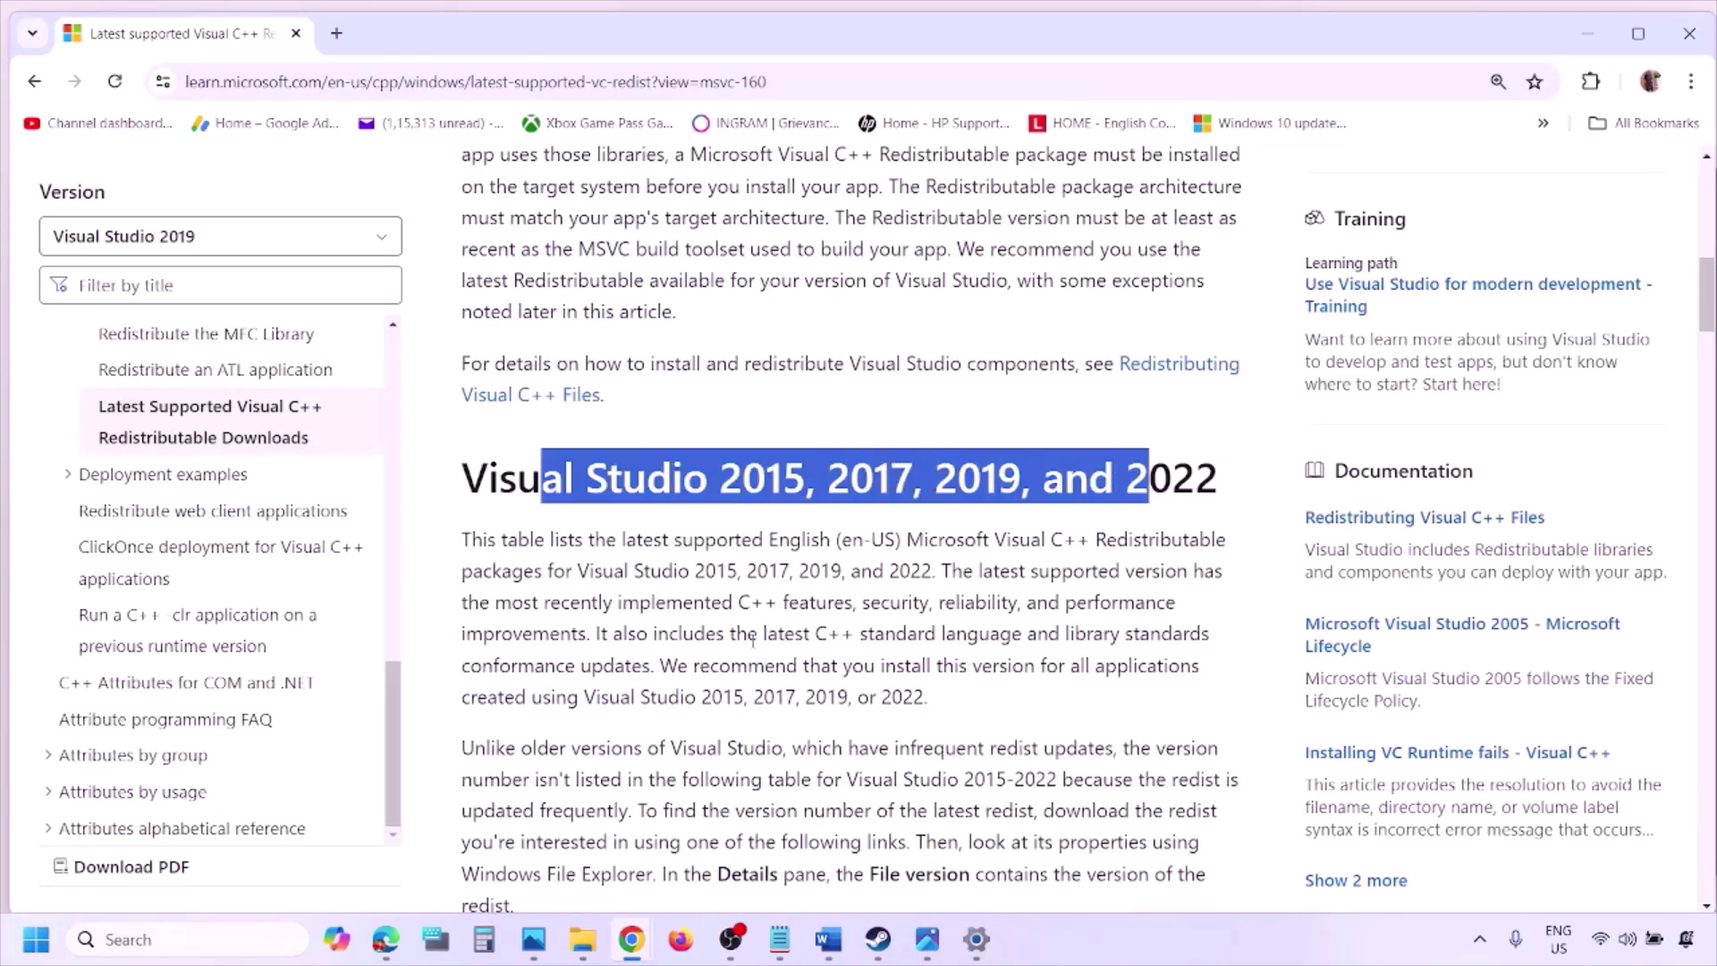
scroll(753, 640, down, 10)
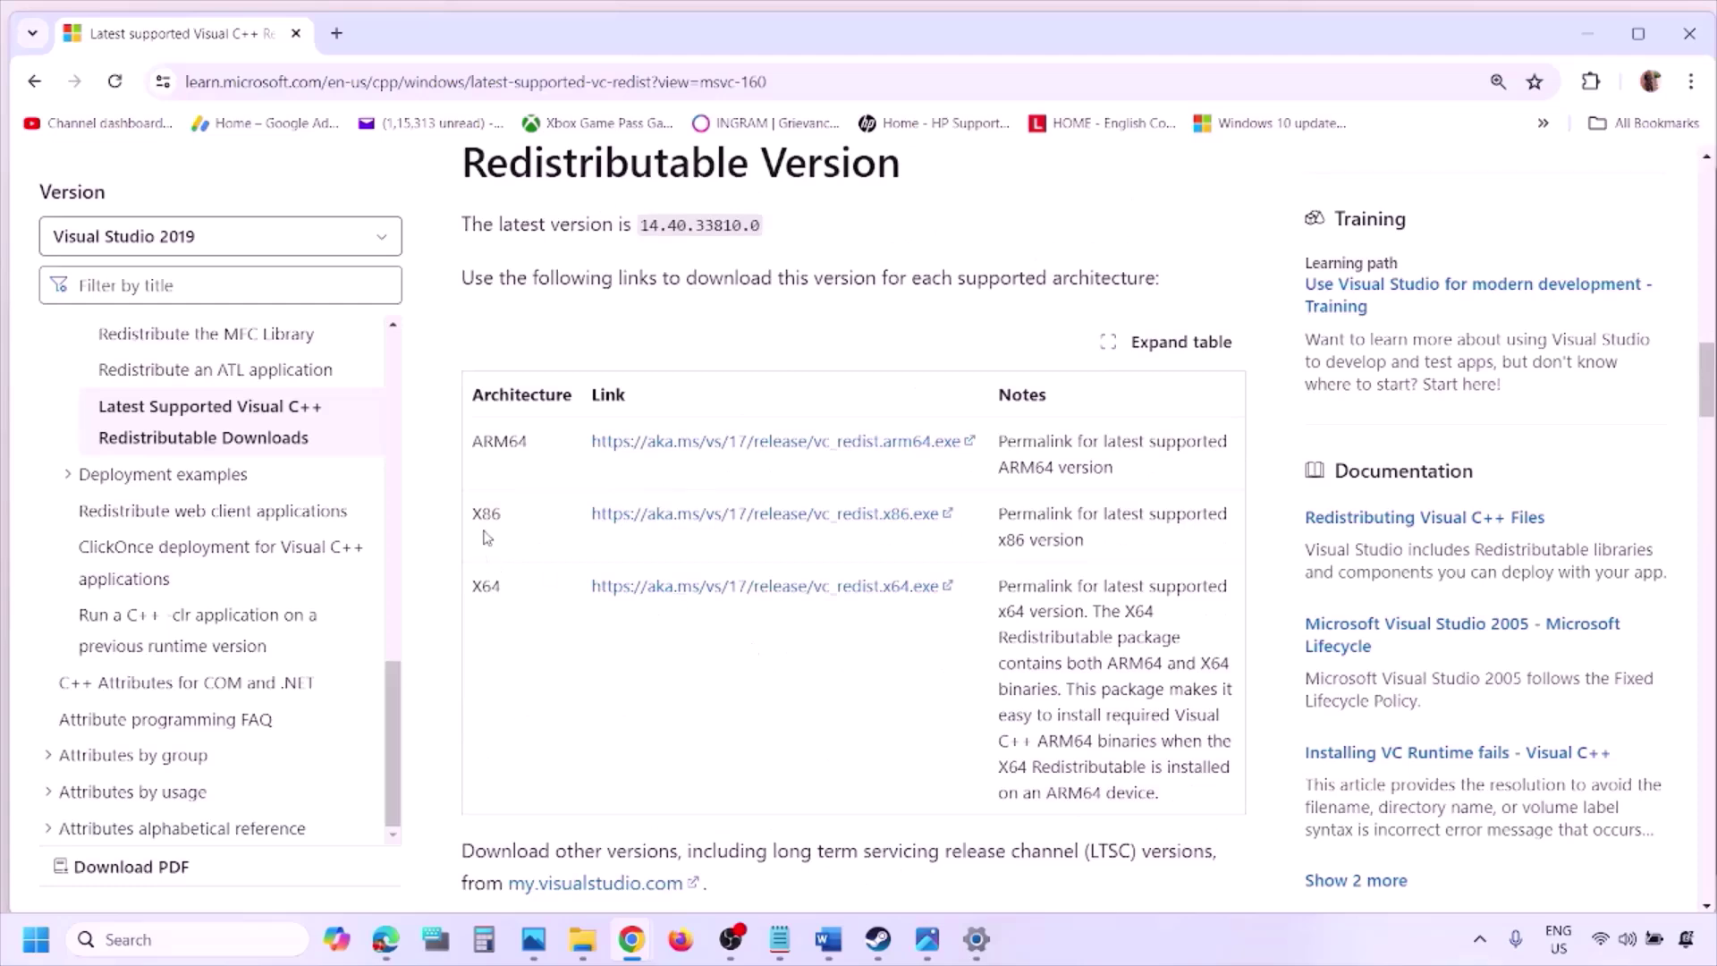
double_click(483, 514)
double_click(486, 585)
Step: Download the x86 redistributable from the X86 row, launch its installer and start the repair
drag(479, 512, 845, 533)
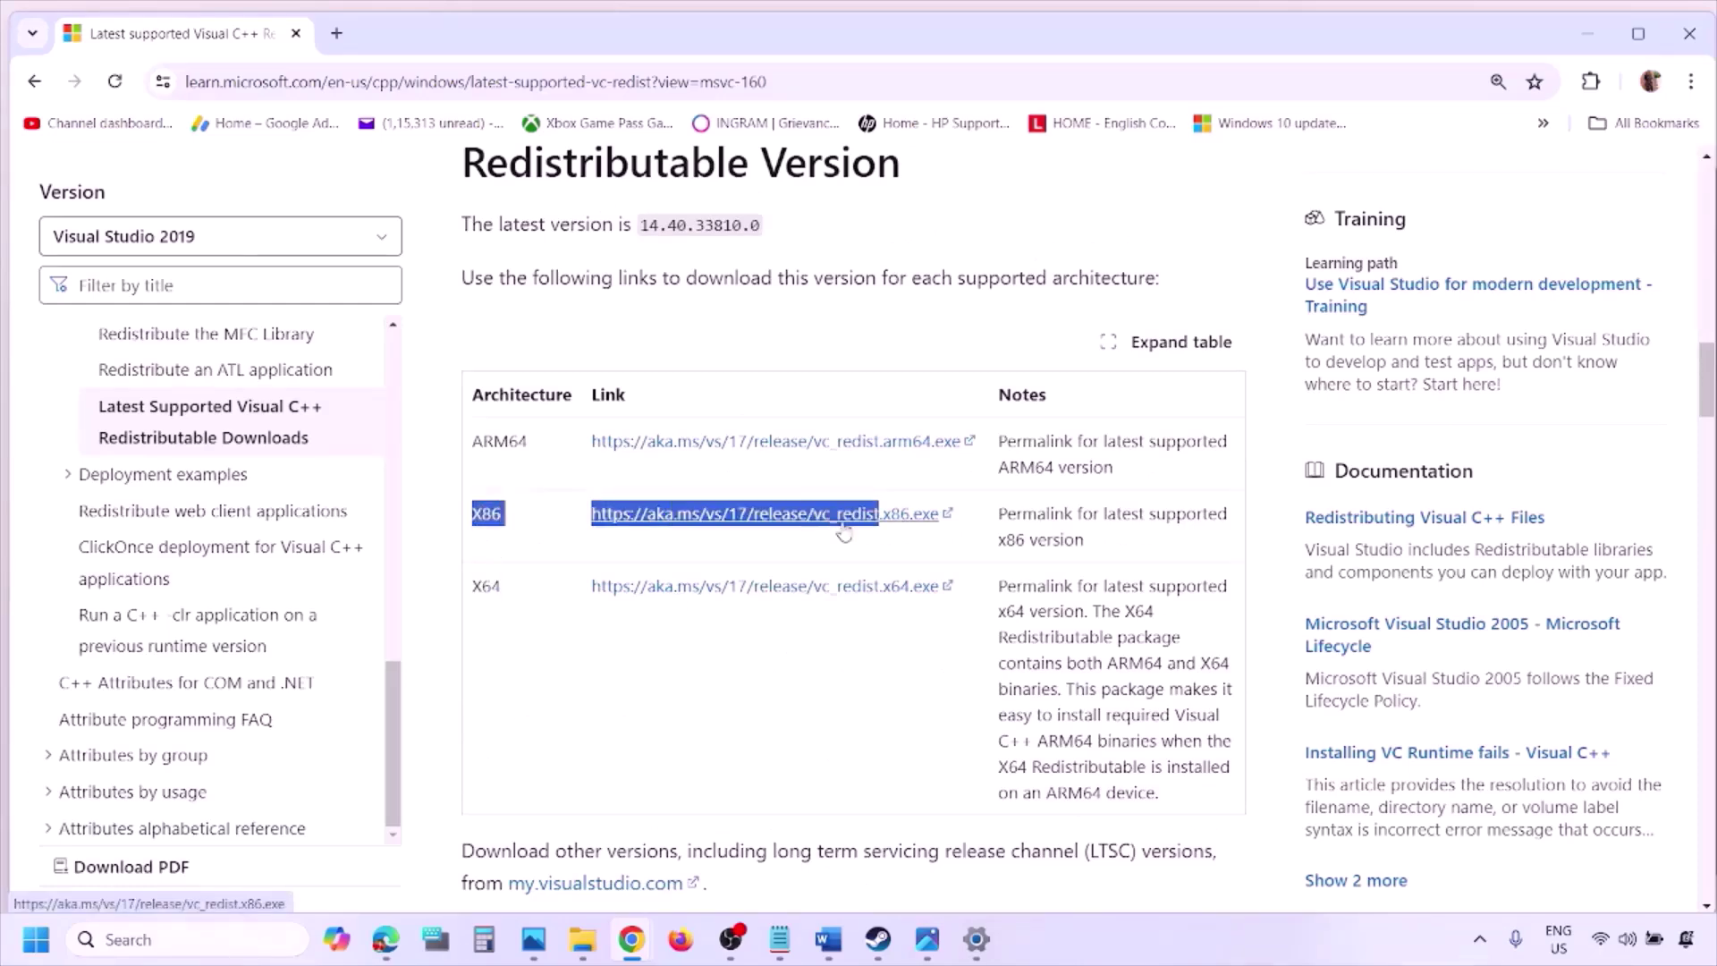
click(845, 533)
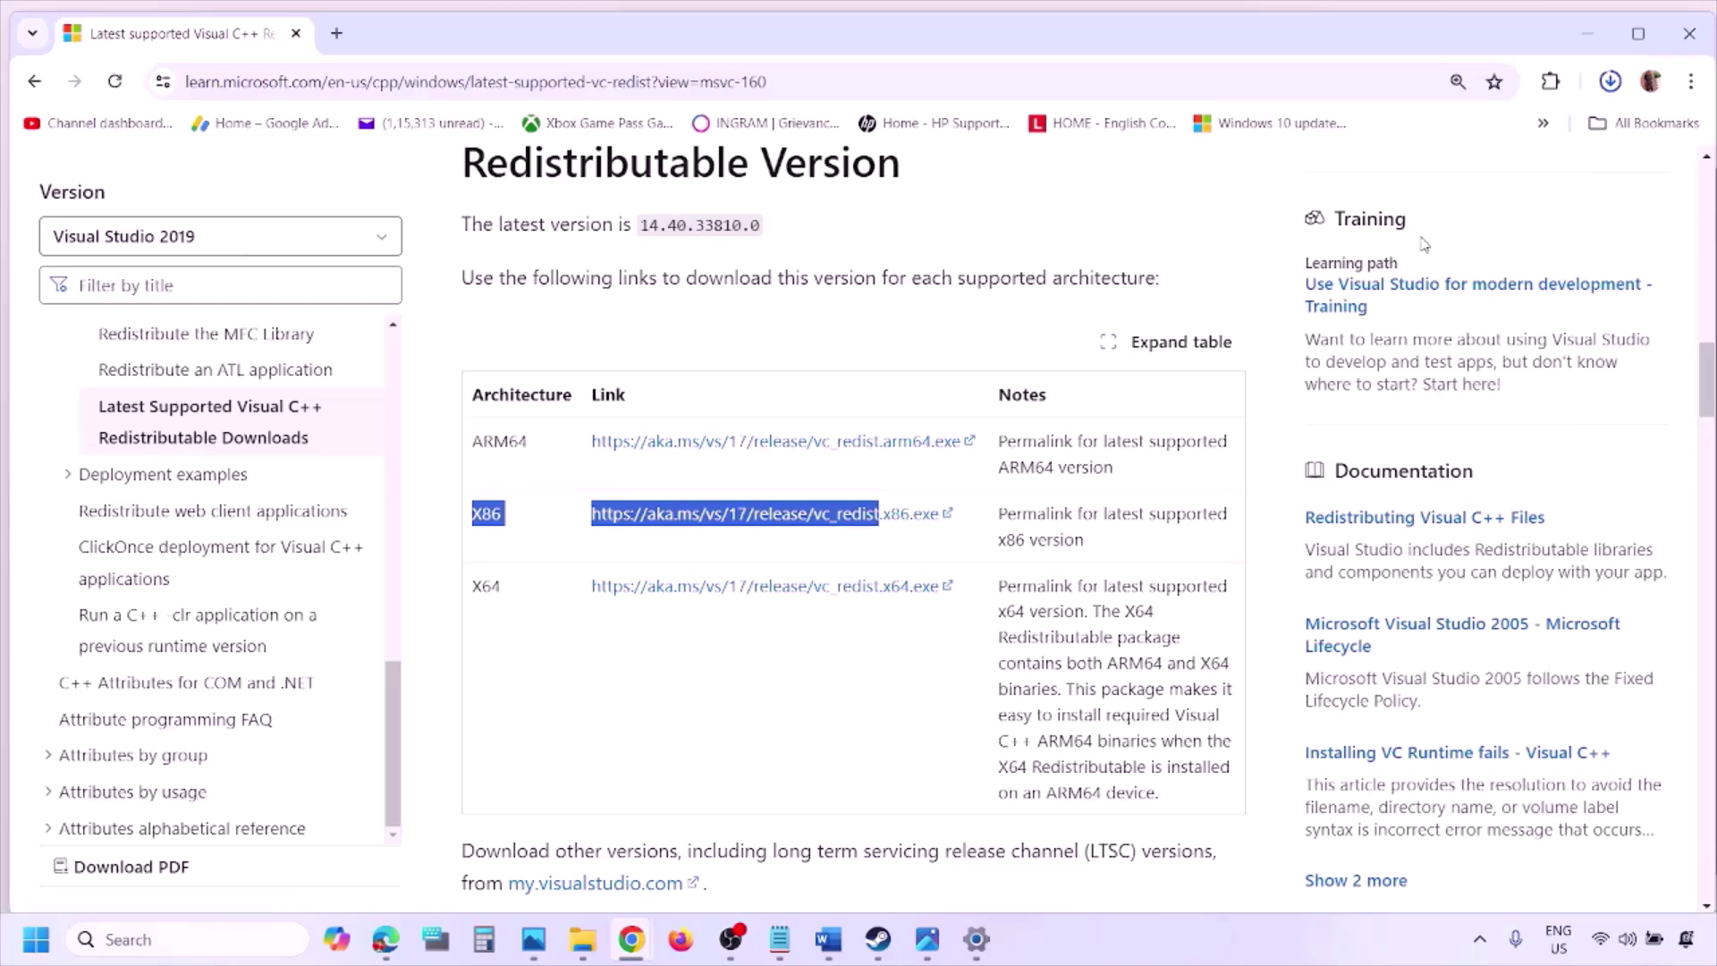
click(1427, 137)
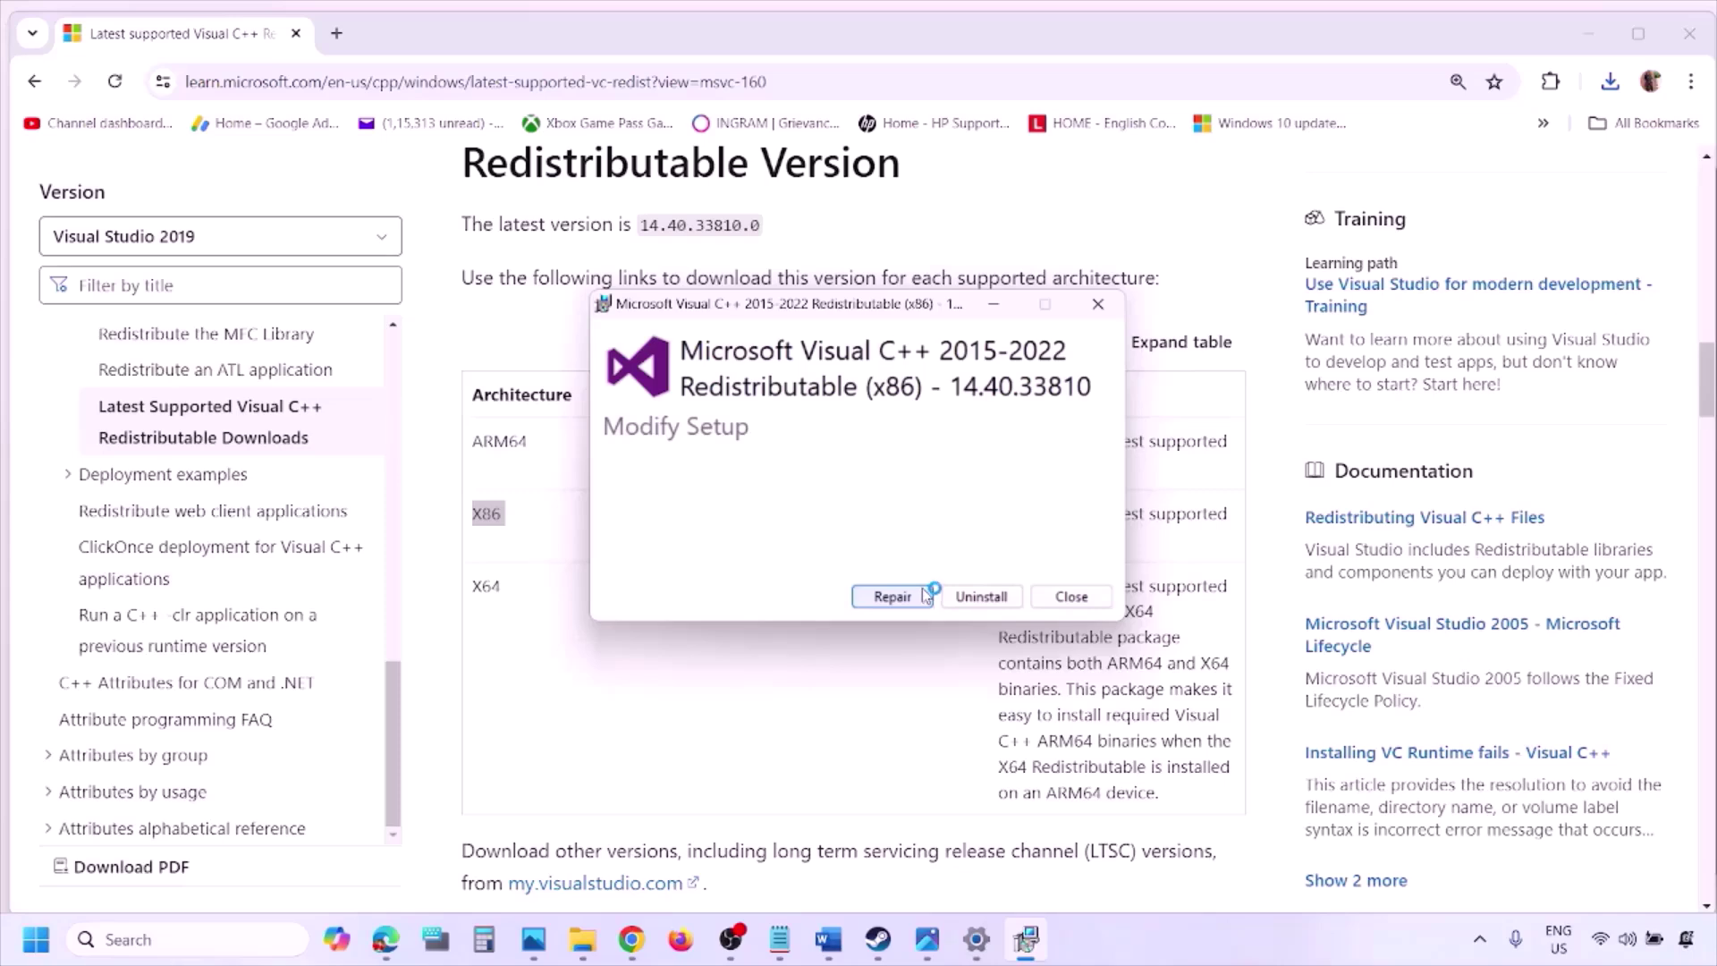
click(923, 596)
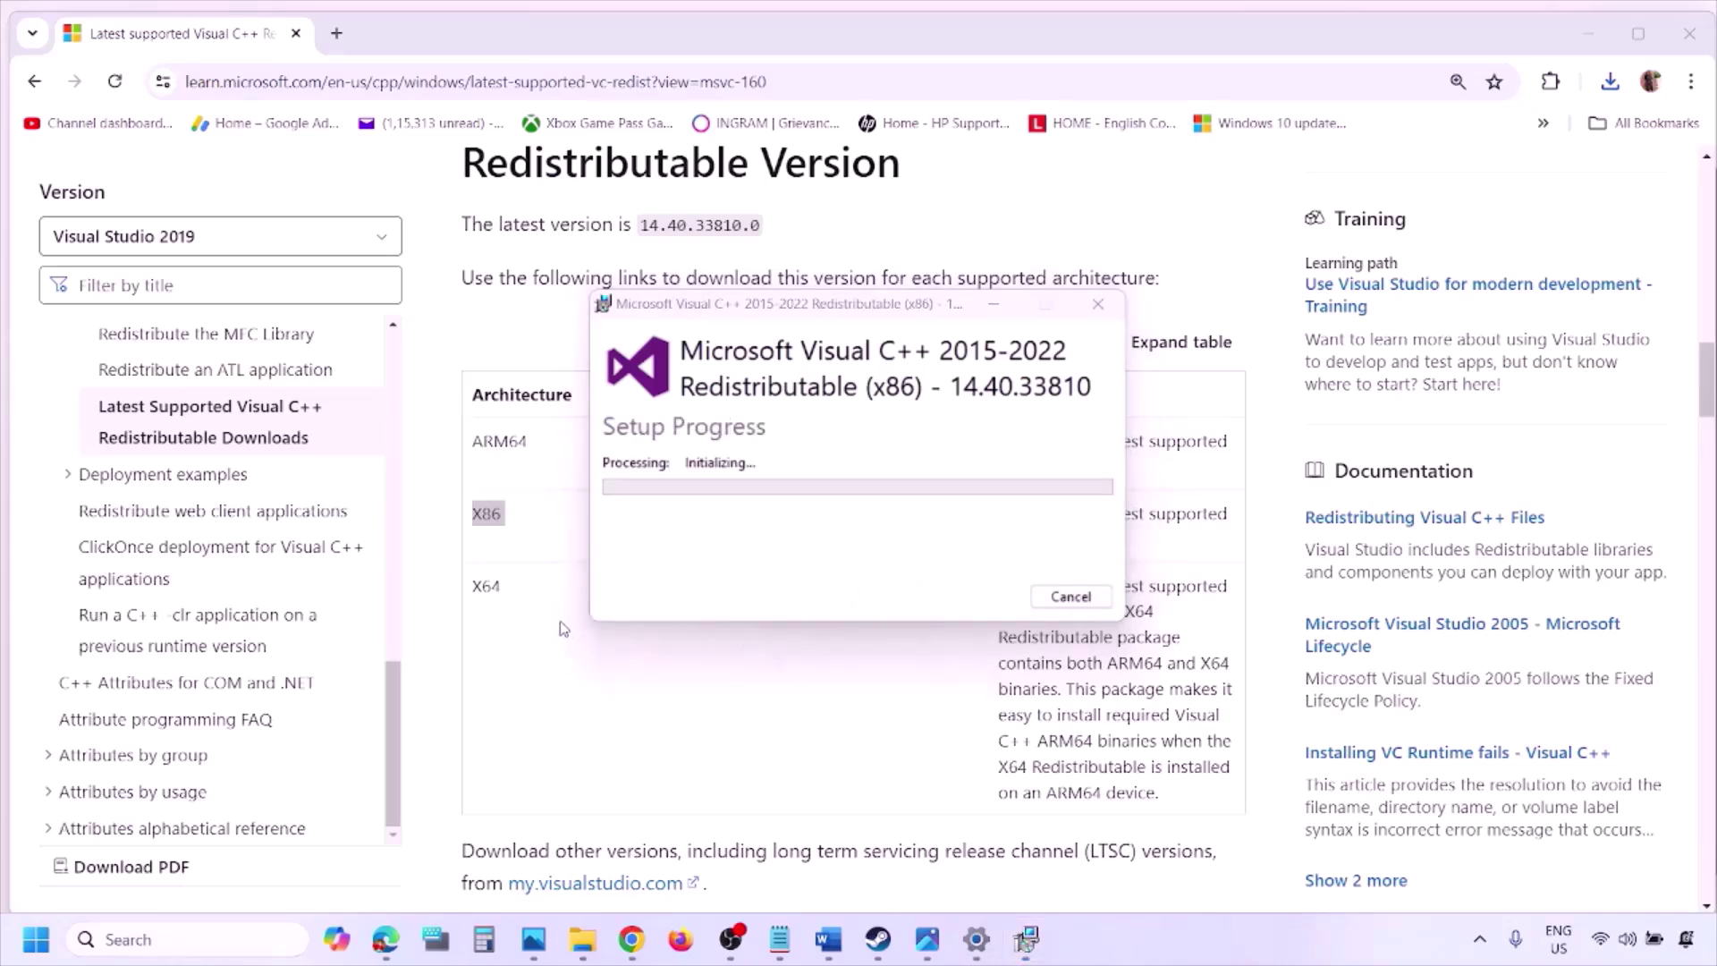
Step: Download vc_redist.x64.exe from the X64 row and launch its installer
click(483, 590)
double_click(486, 587)
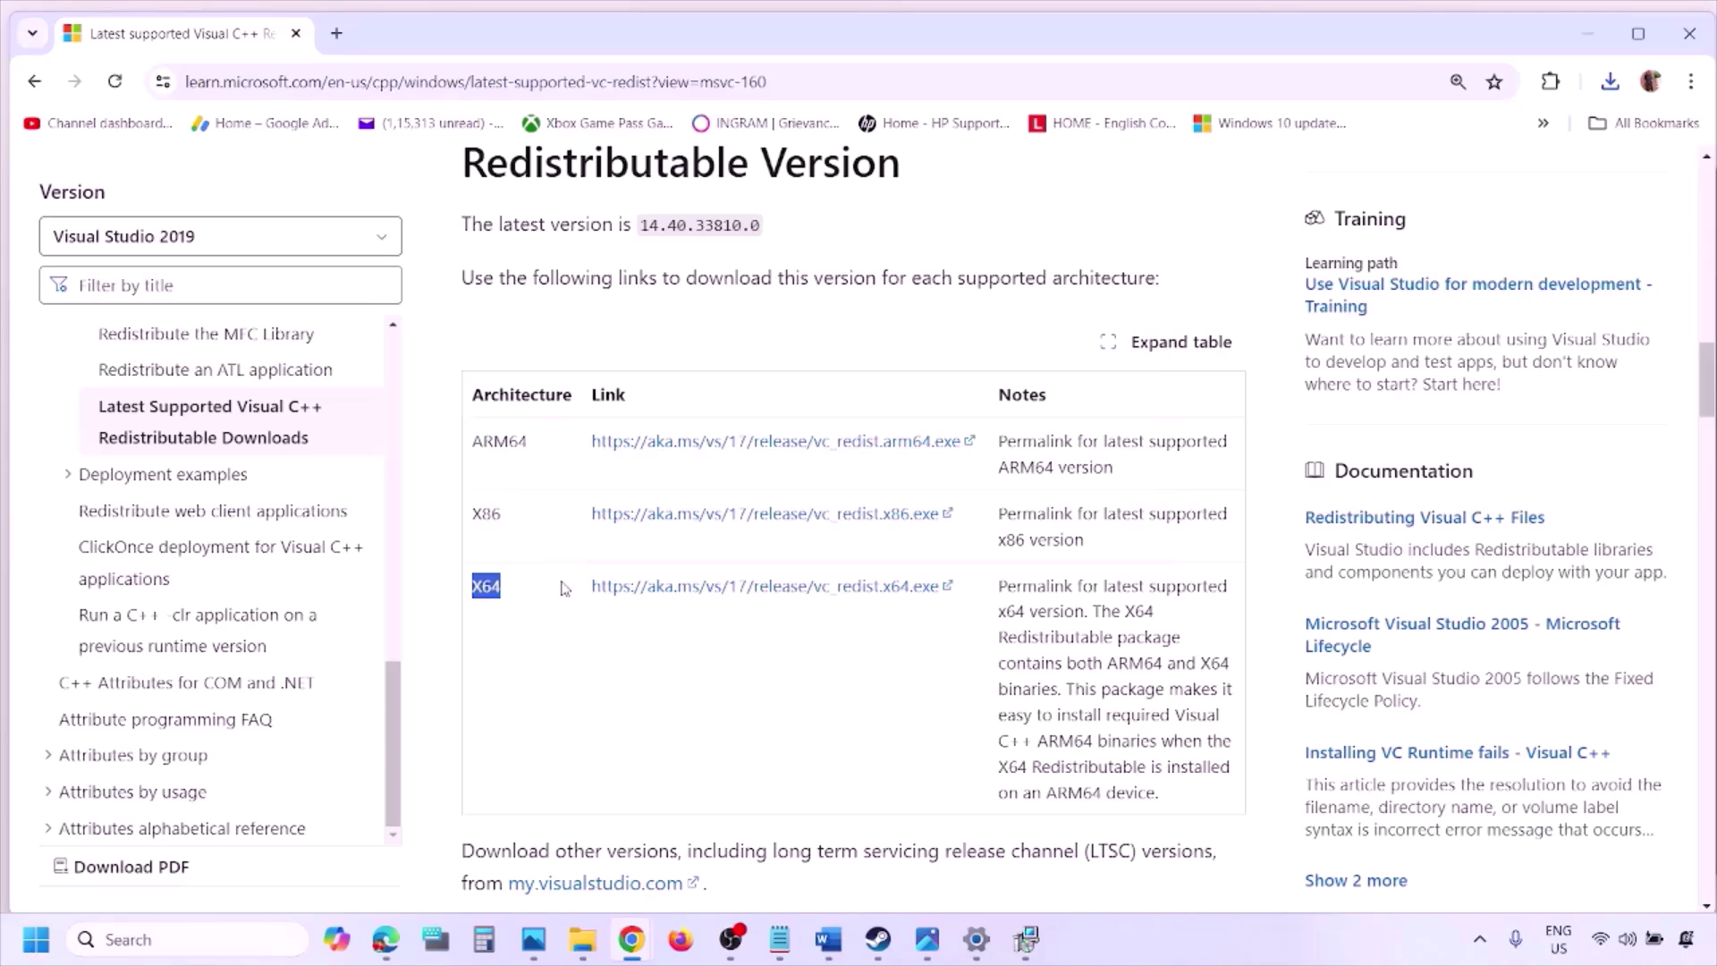
click(779, 590)
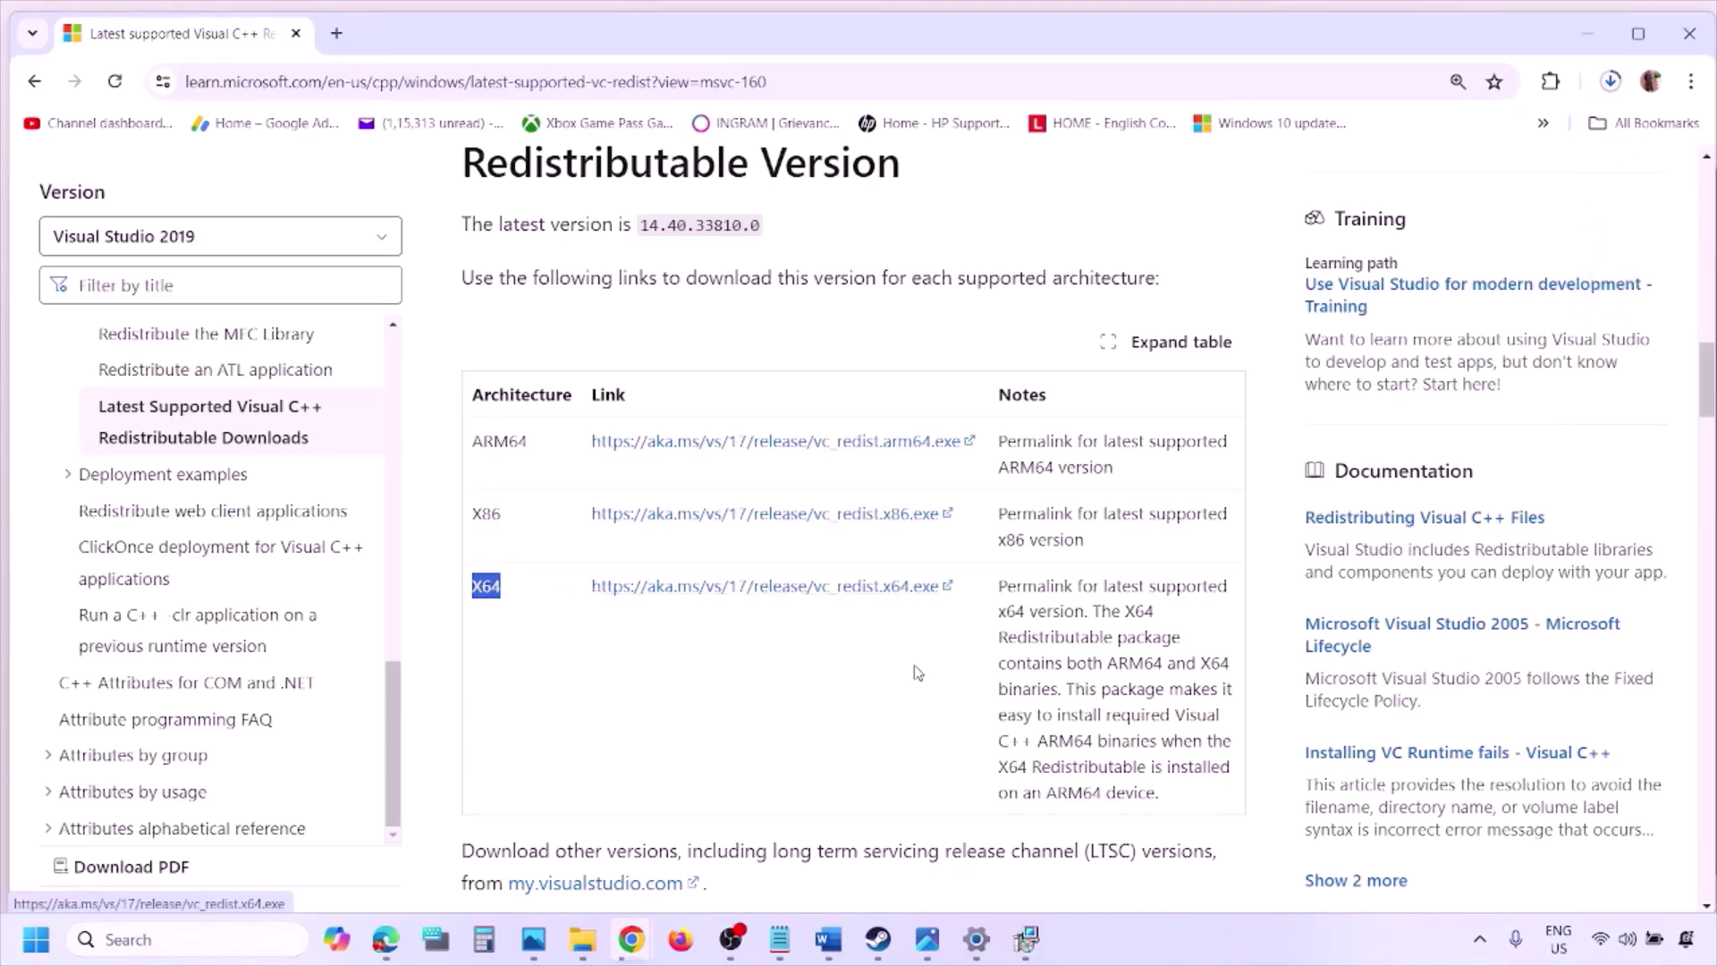
click(1027, 948)
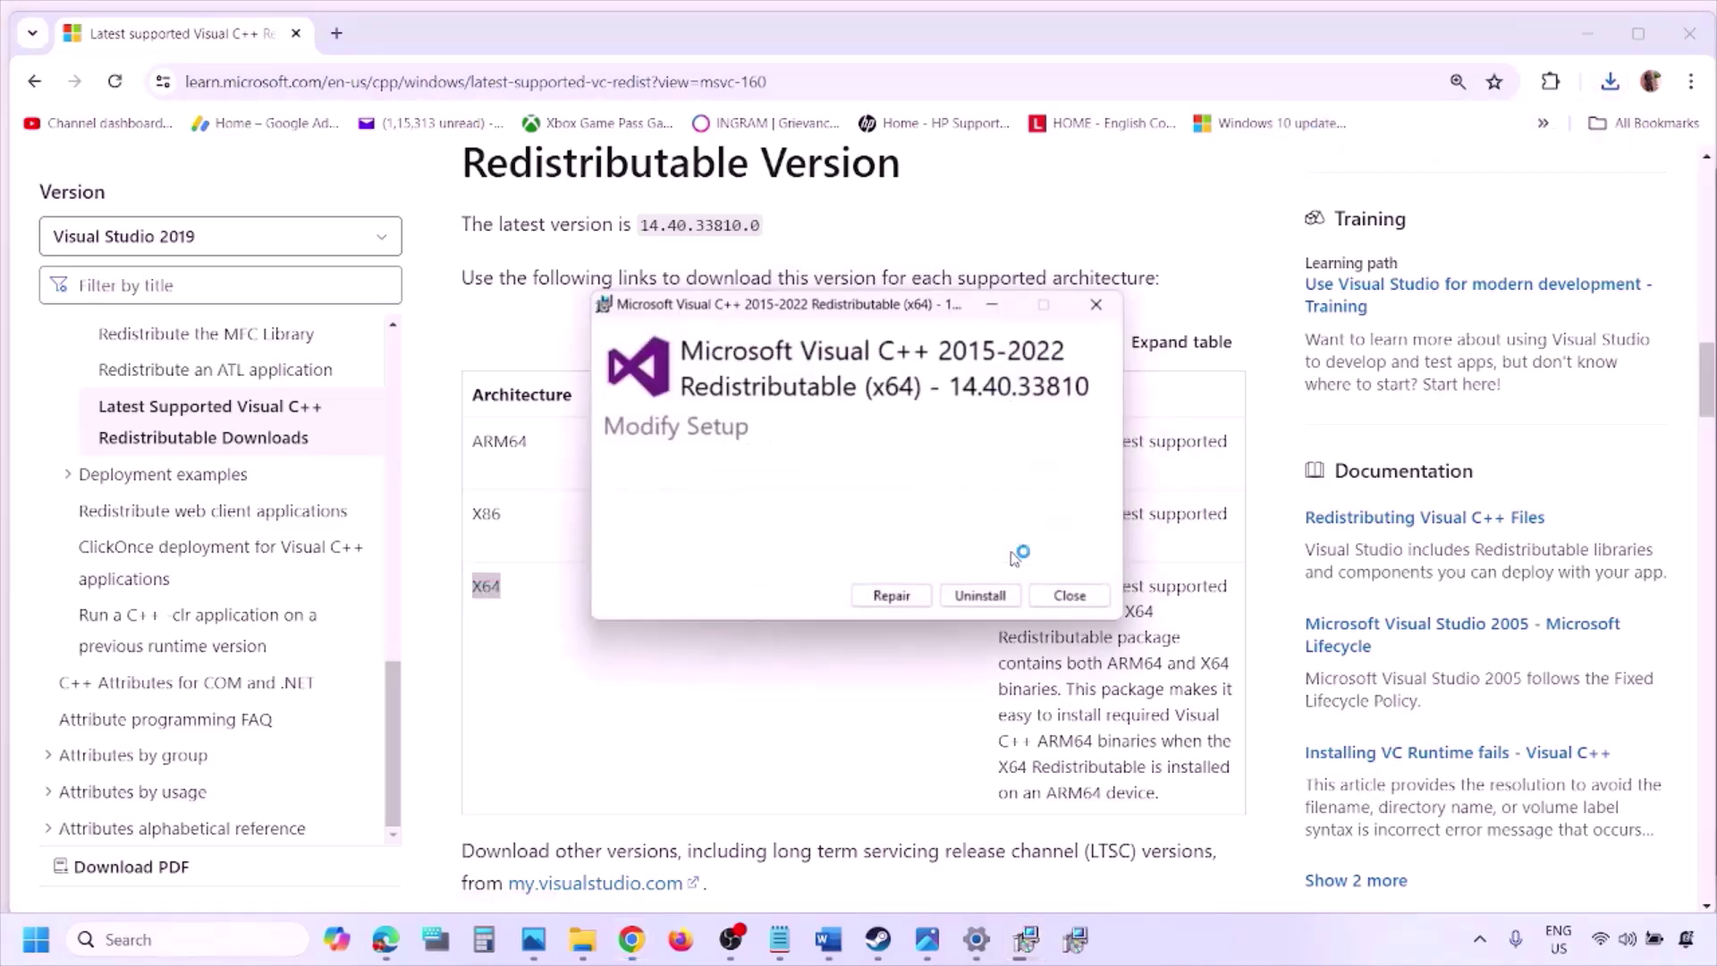
Step: Start the x64 redistributable repair and place the x86 and x64 setup windows side by side
click(903, 598)
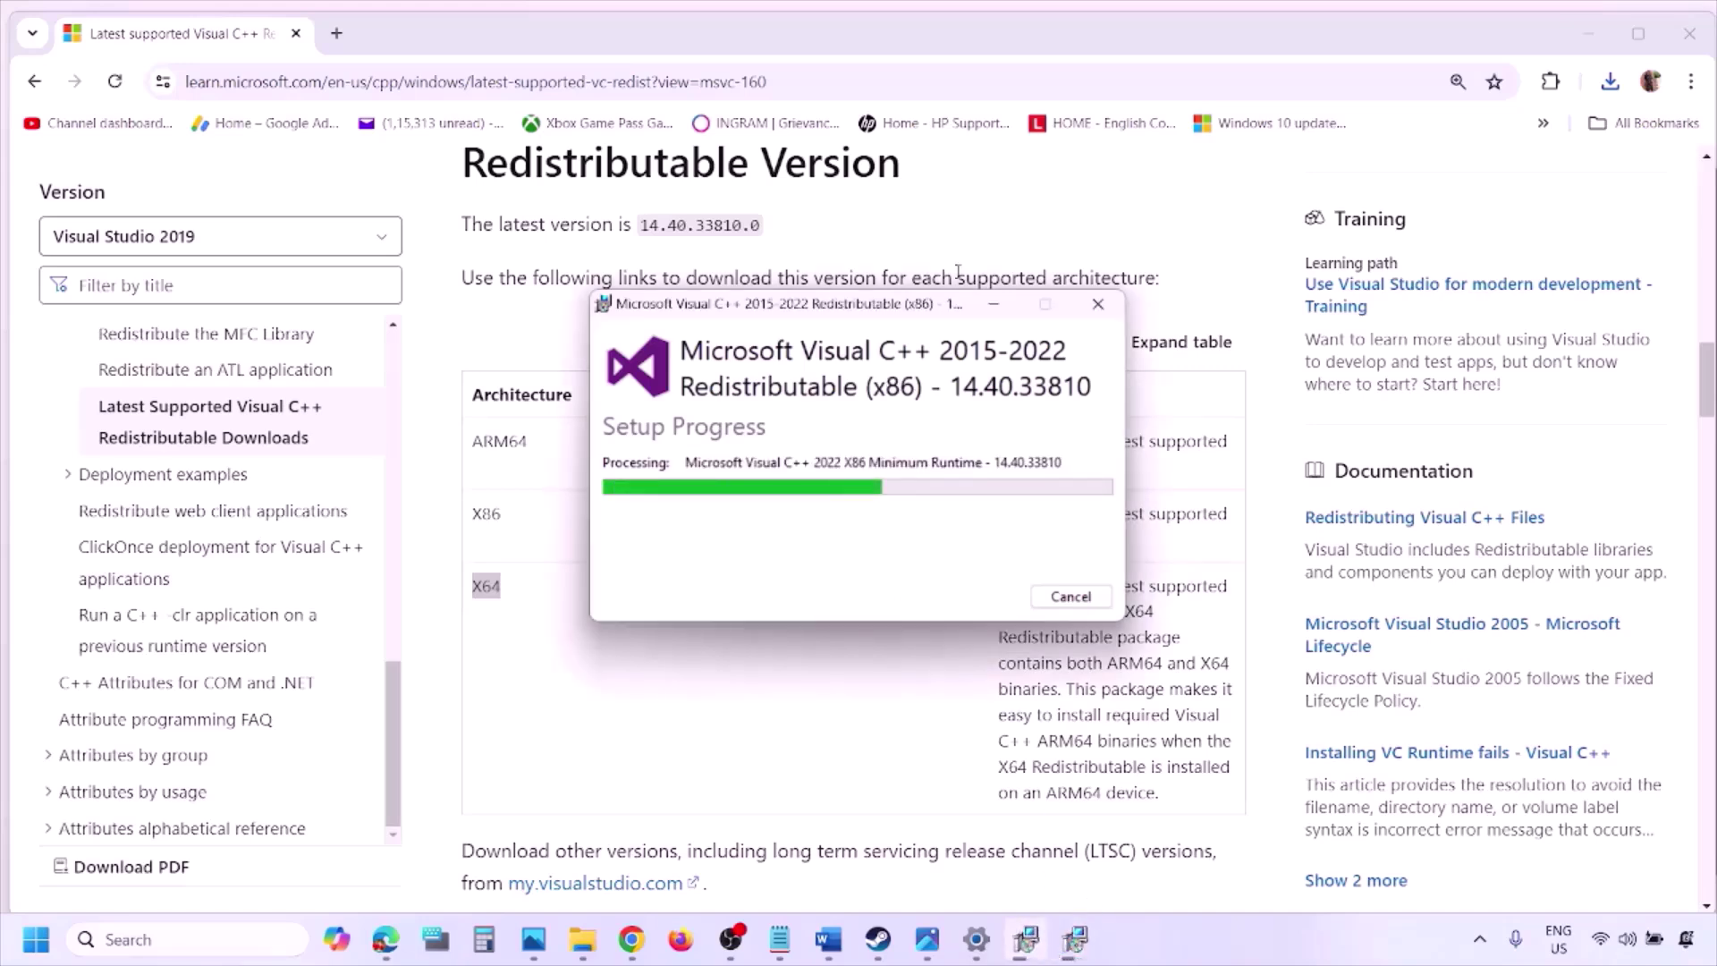
drag(944, 304, 544, 381)
drag(849, 309, 1069, 403)
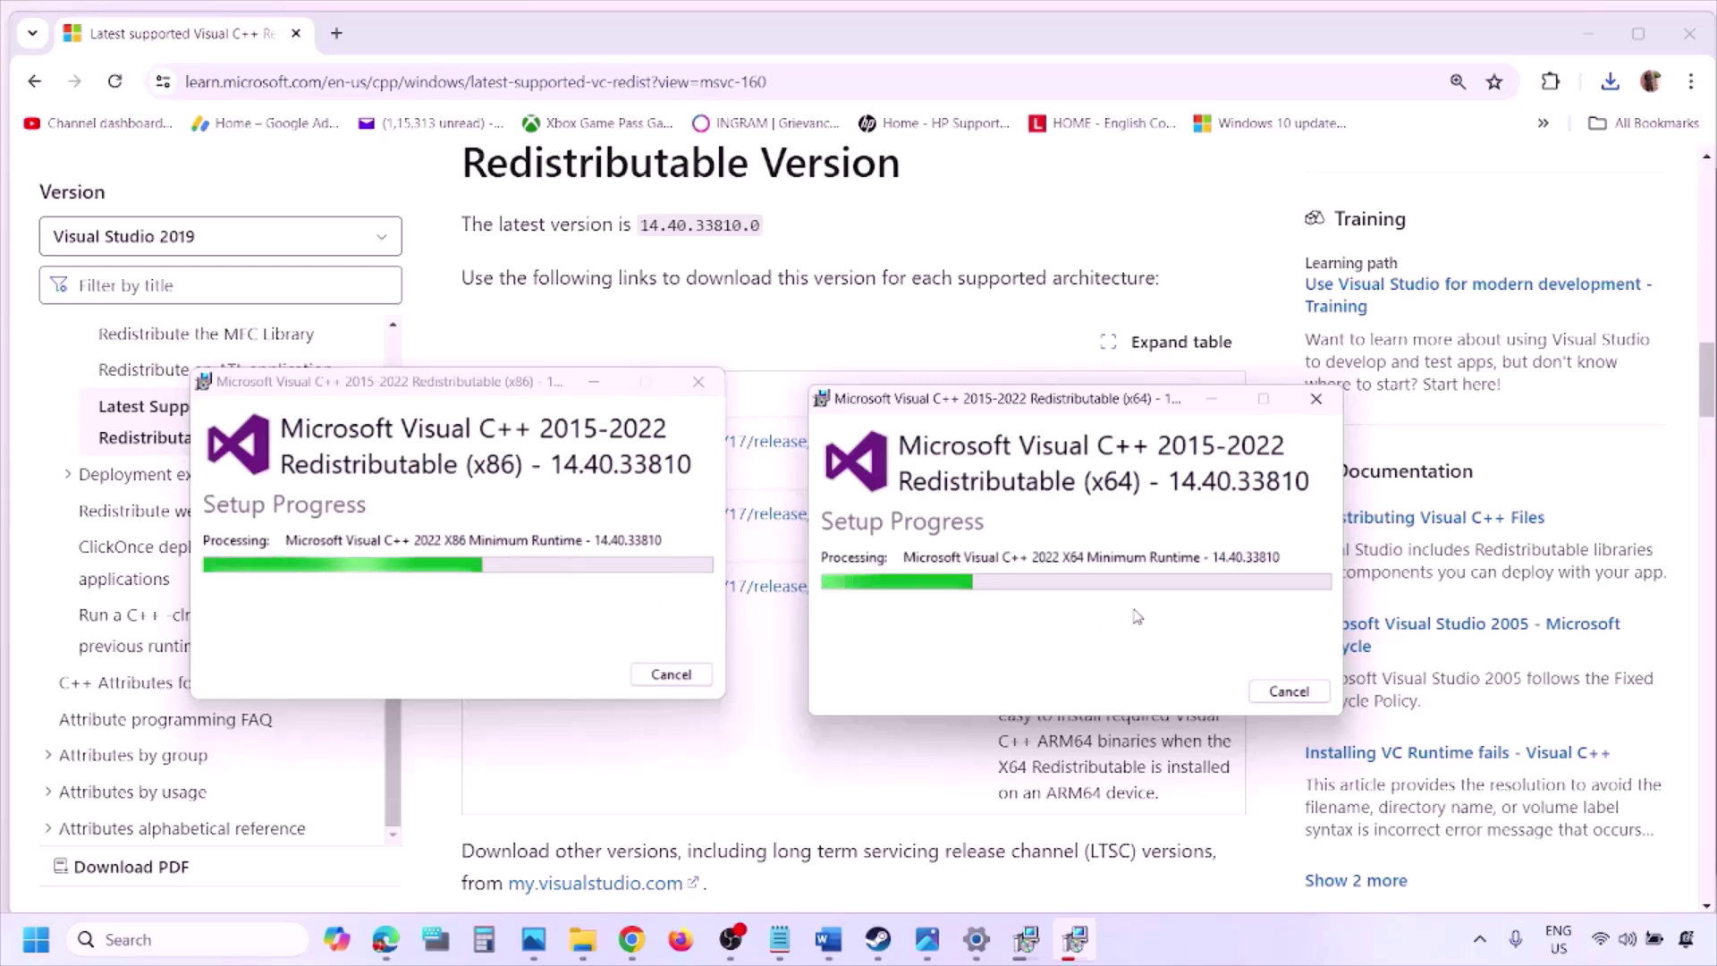
Step: View the Restart option among the Windows power choices and close it without restarting
click(31, 937)
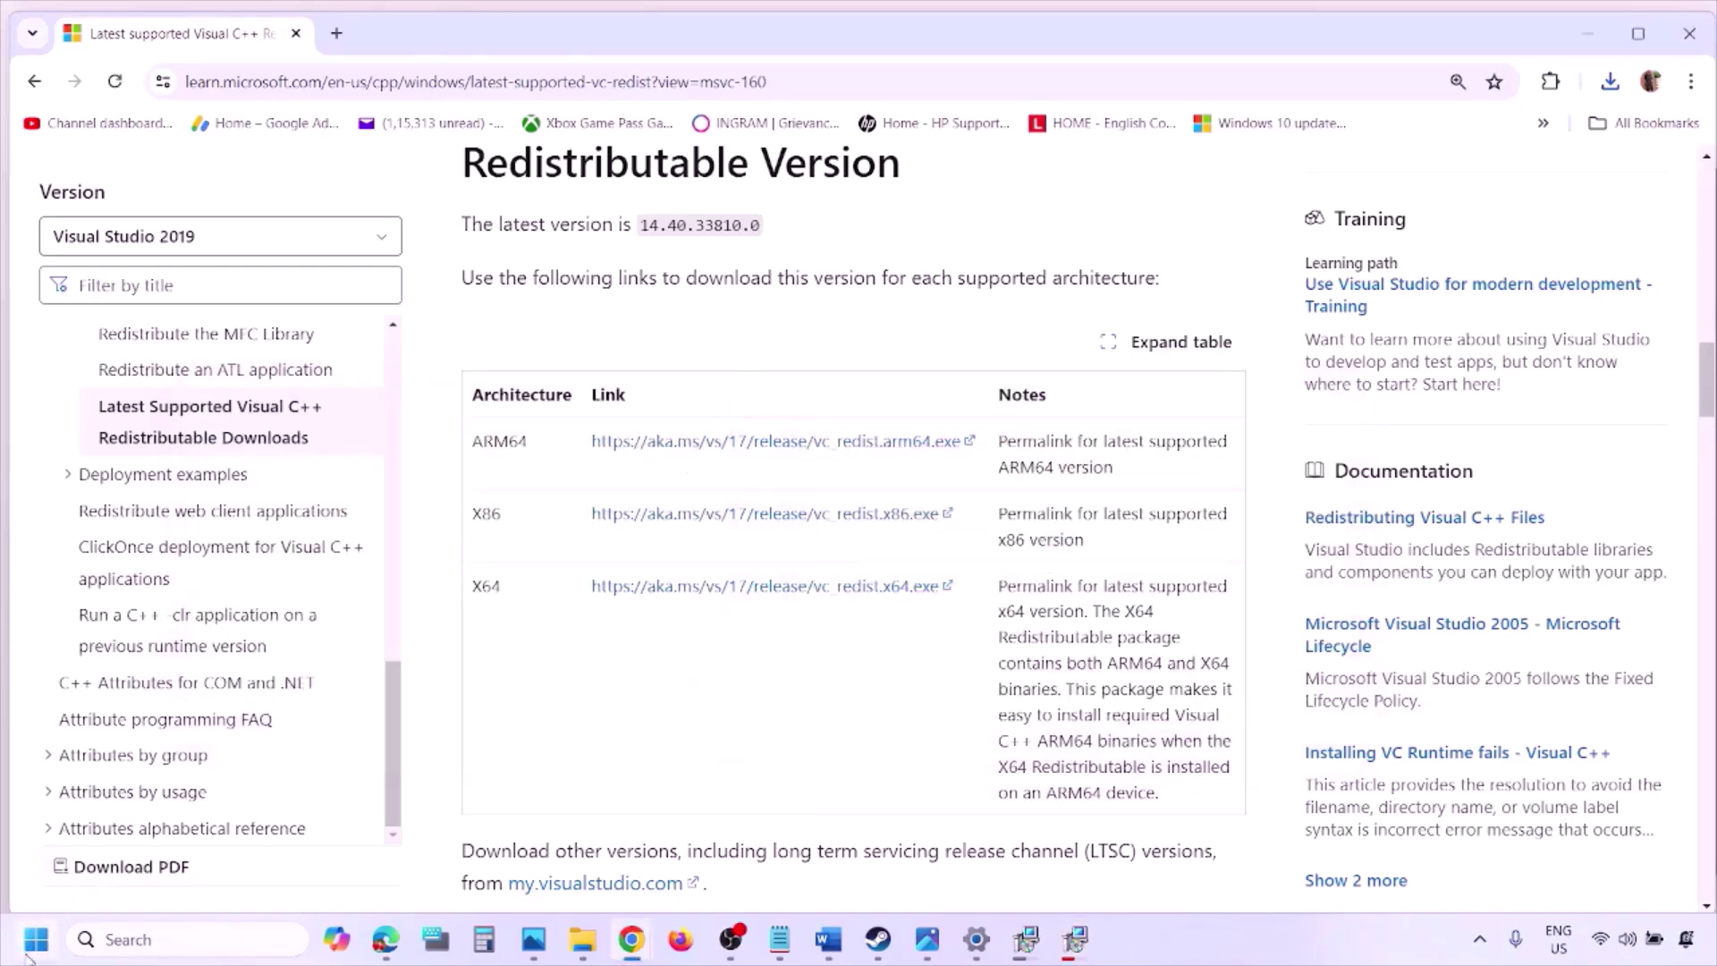
click(650, 861)
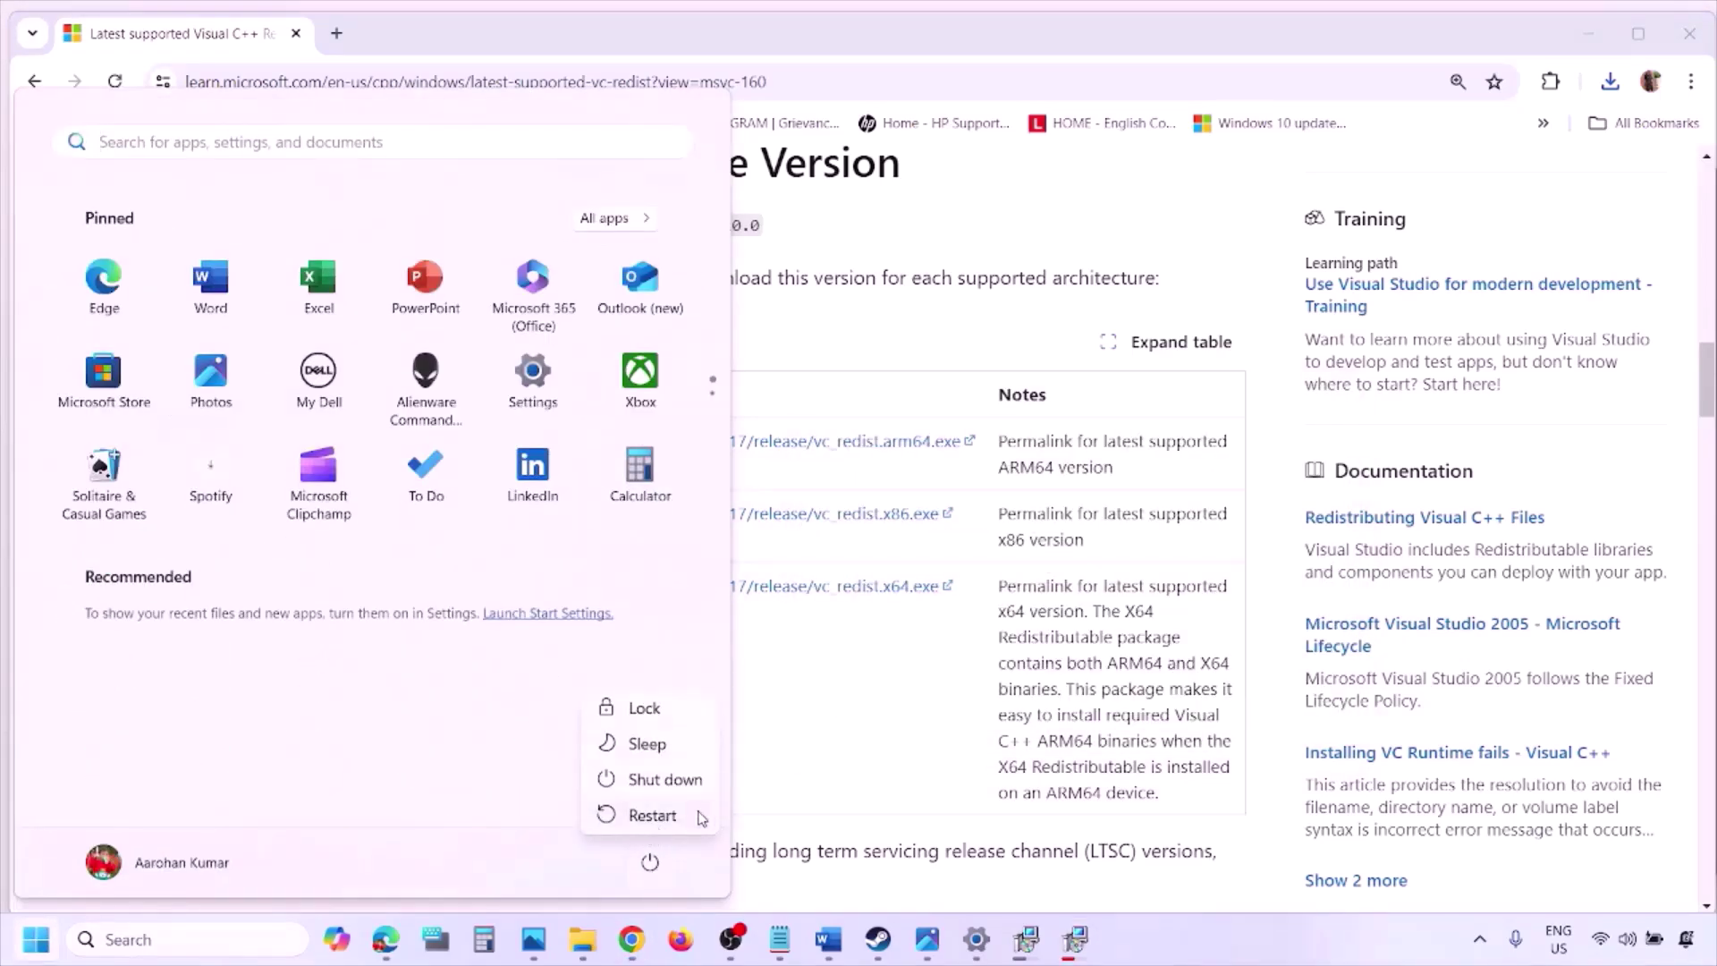
click(892, 761)
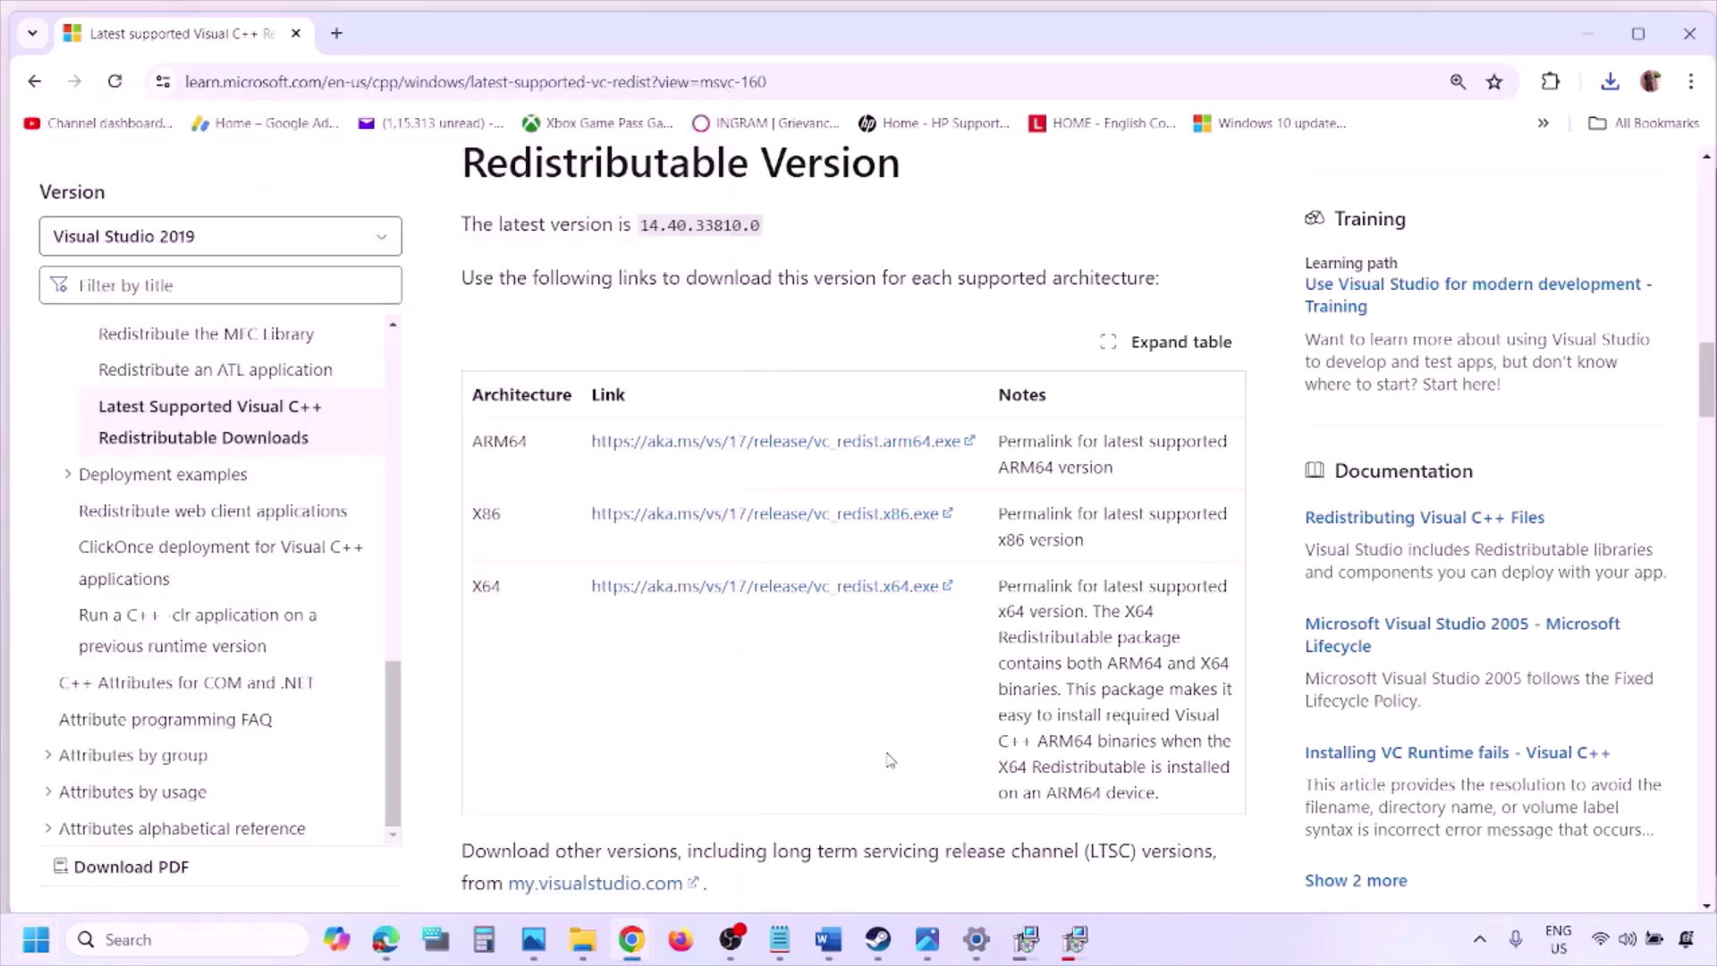
Step: Switch to Word, maximize the checklist at Step 9, and highlight the text about unplugging external devices and USB adapters
click(828, 939)
scroll(736, 606, down, 3)
scroll(736, 607, down, 3)
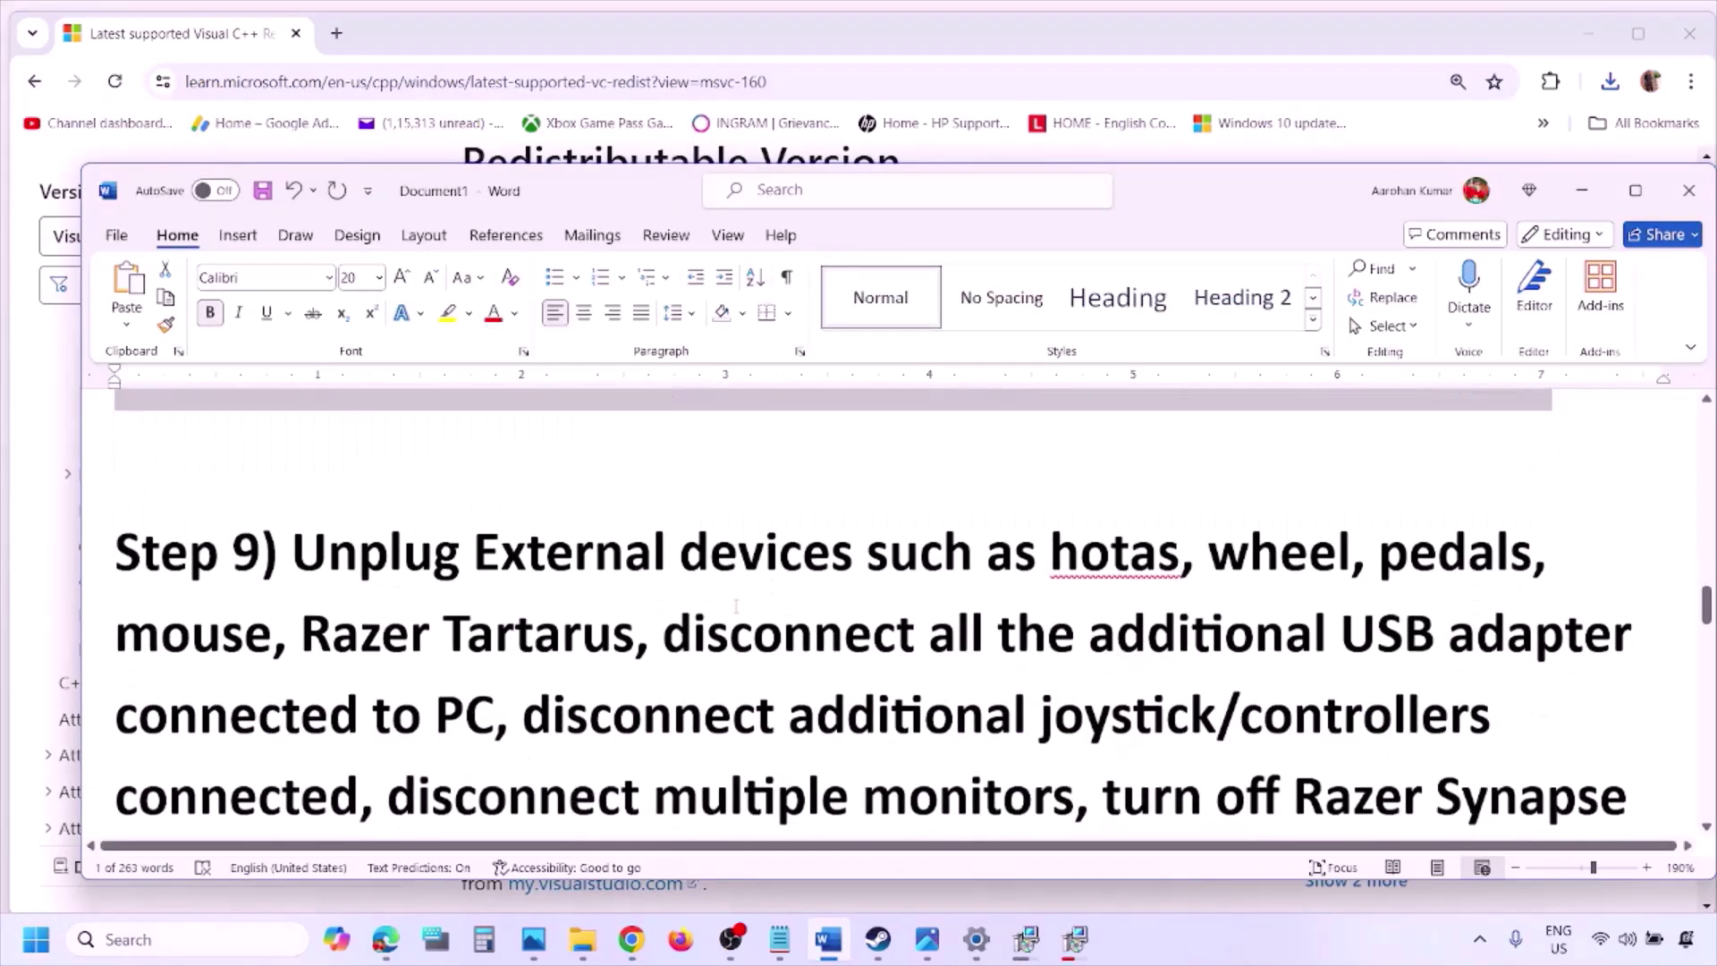
click(1640, 192)
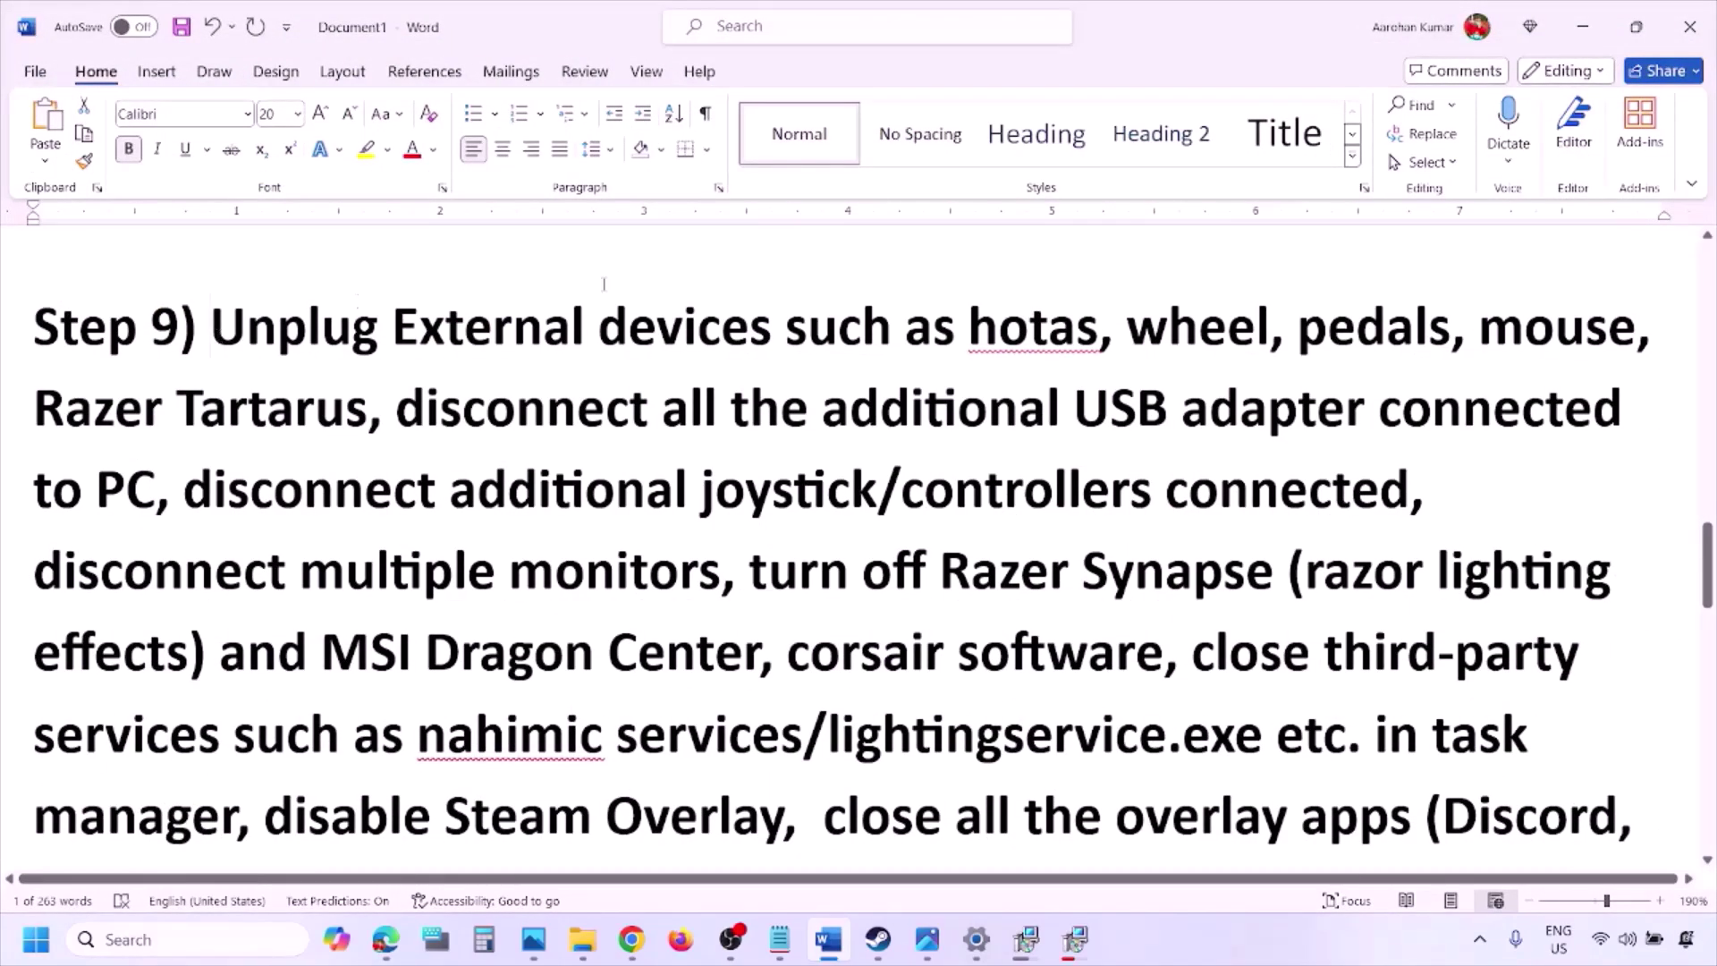
drag(212, 326, 1377, 419)
click(1272, 404)
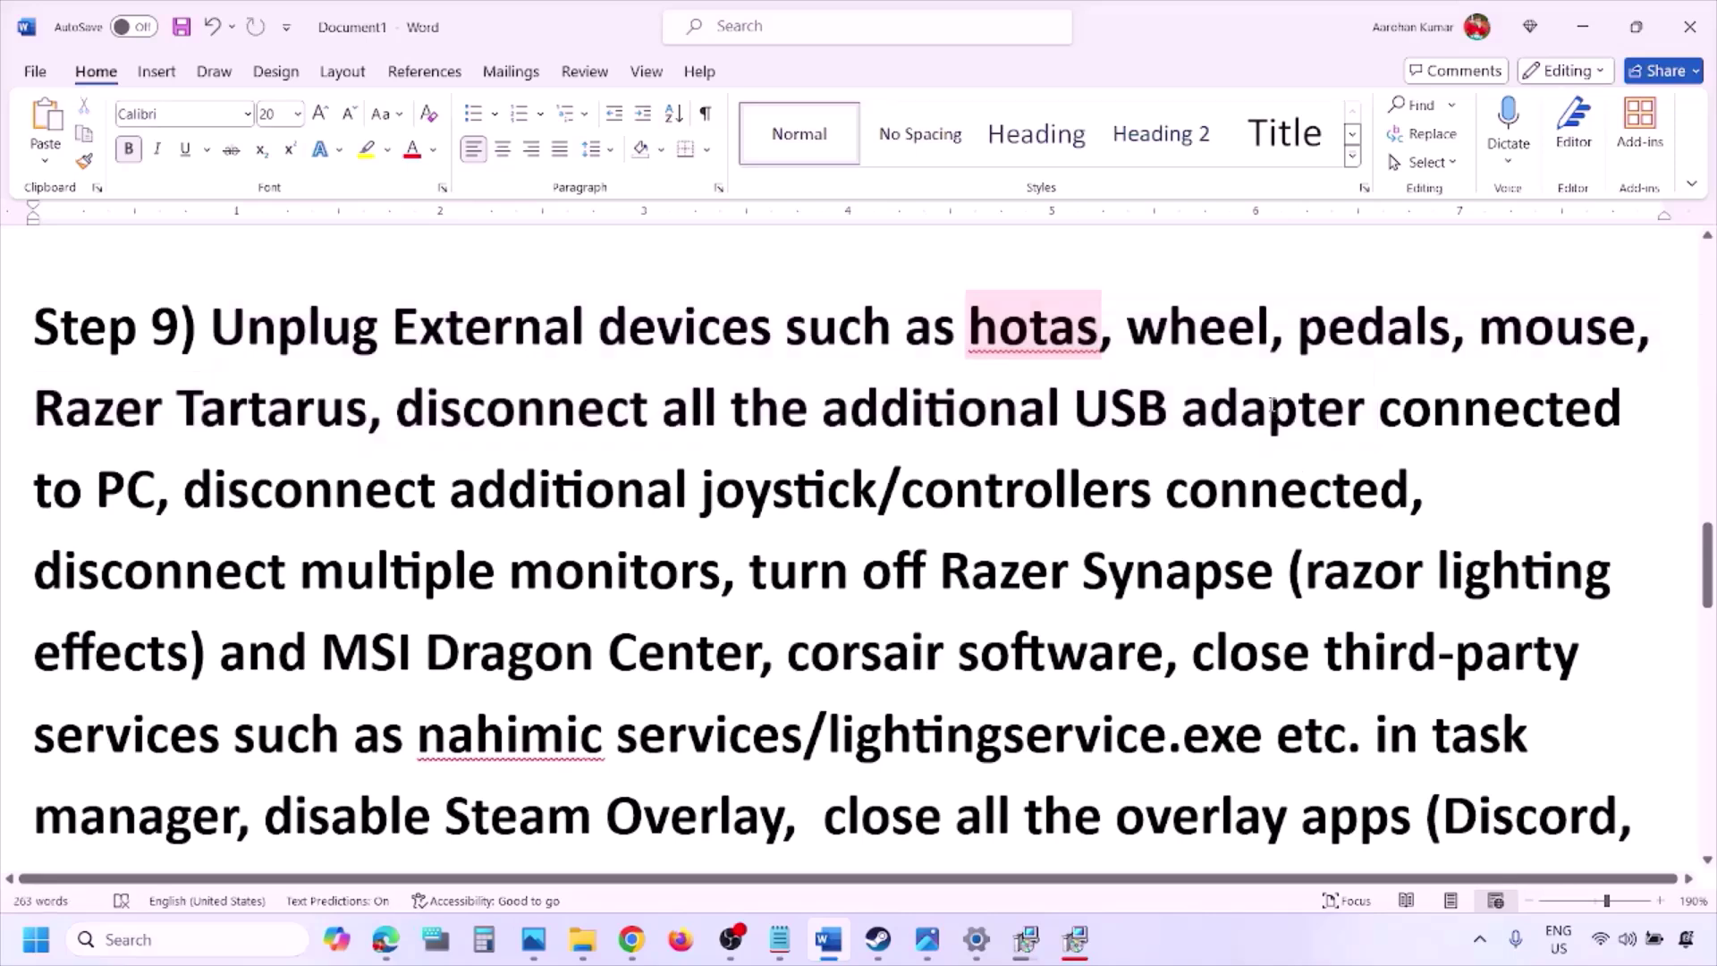
Step: Highlight the Step 9 instructions on disconnecting additional joystick/controllers and multiple monitors
drag(195, 490, 995, 502)
drag(1161, 502, 1190, 505)
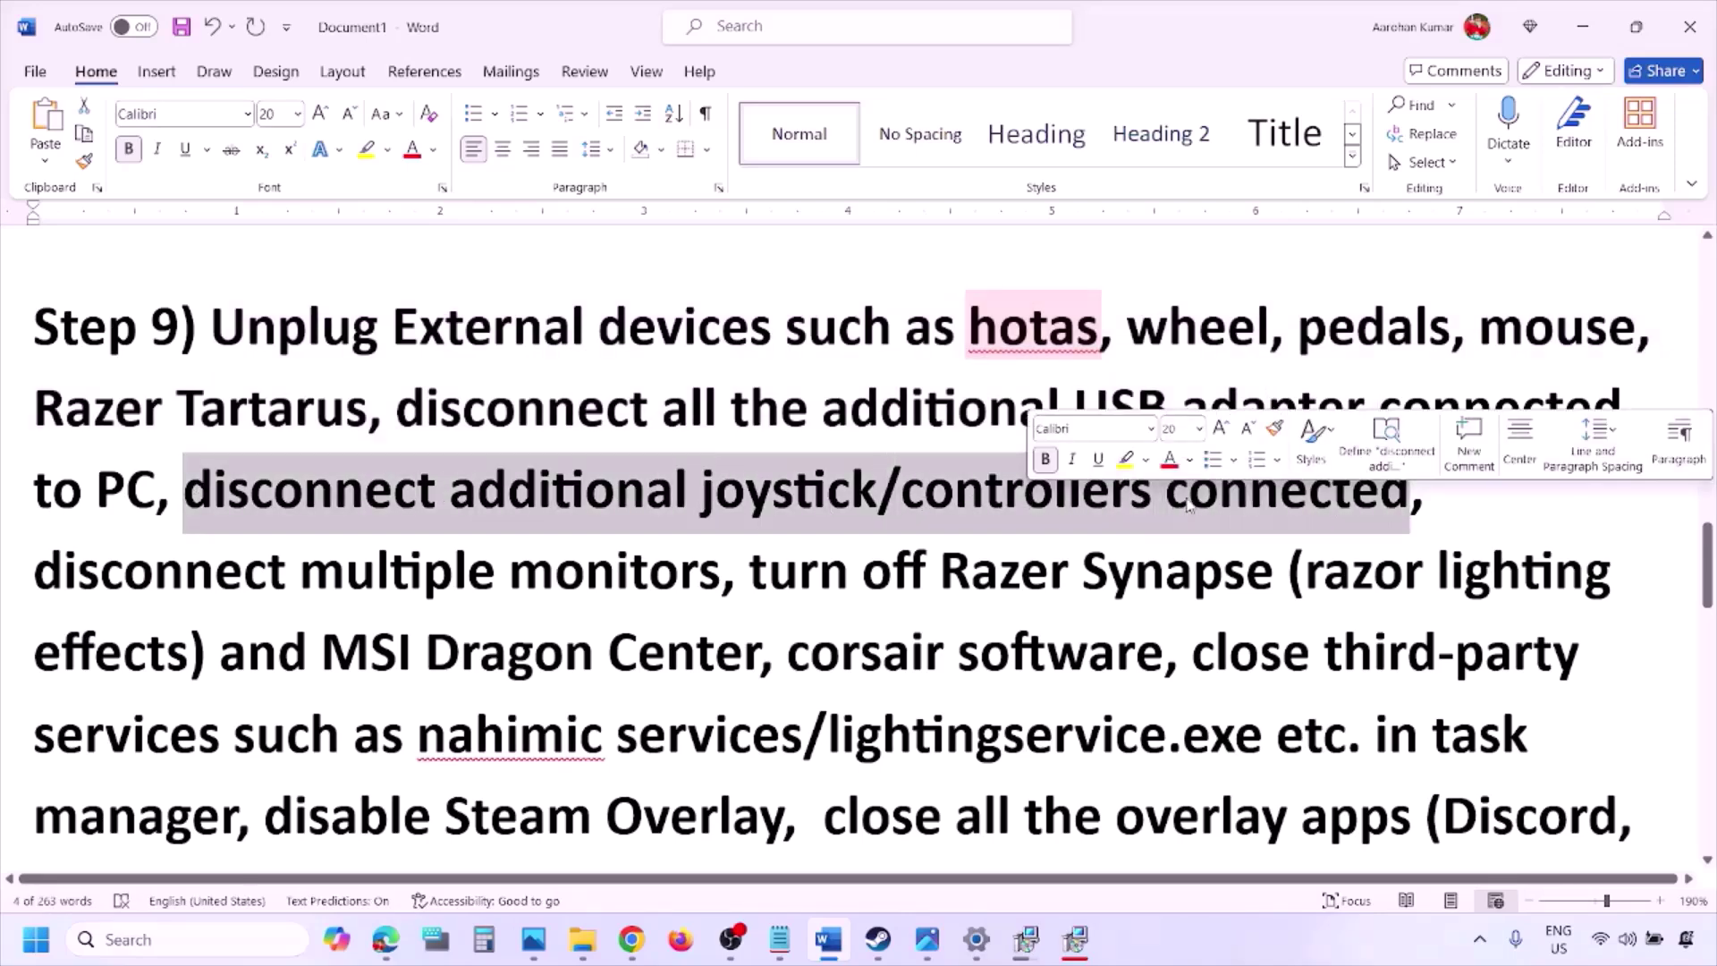
click(1142, 537)
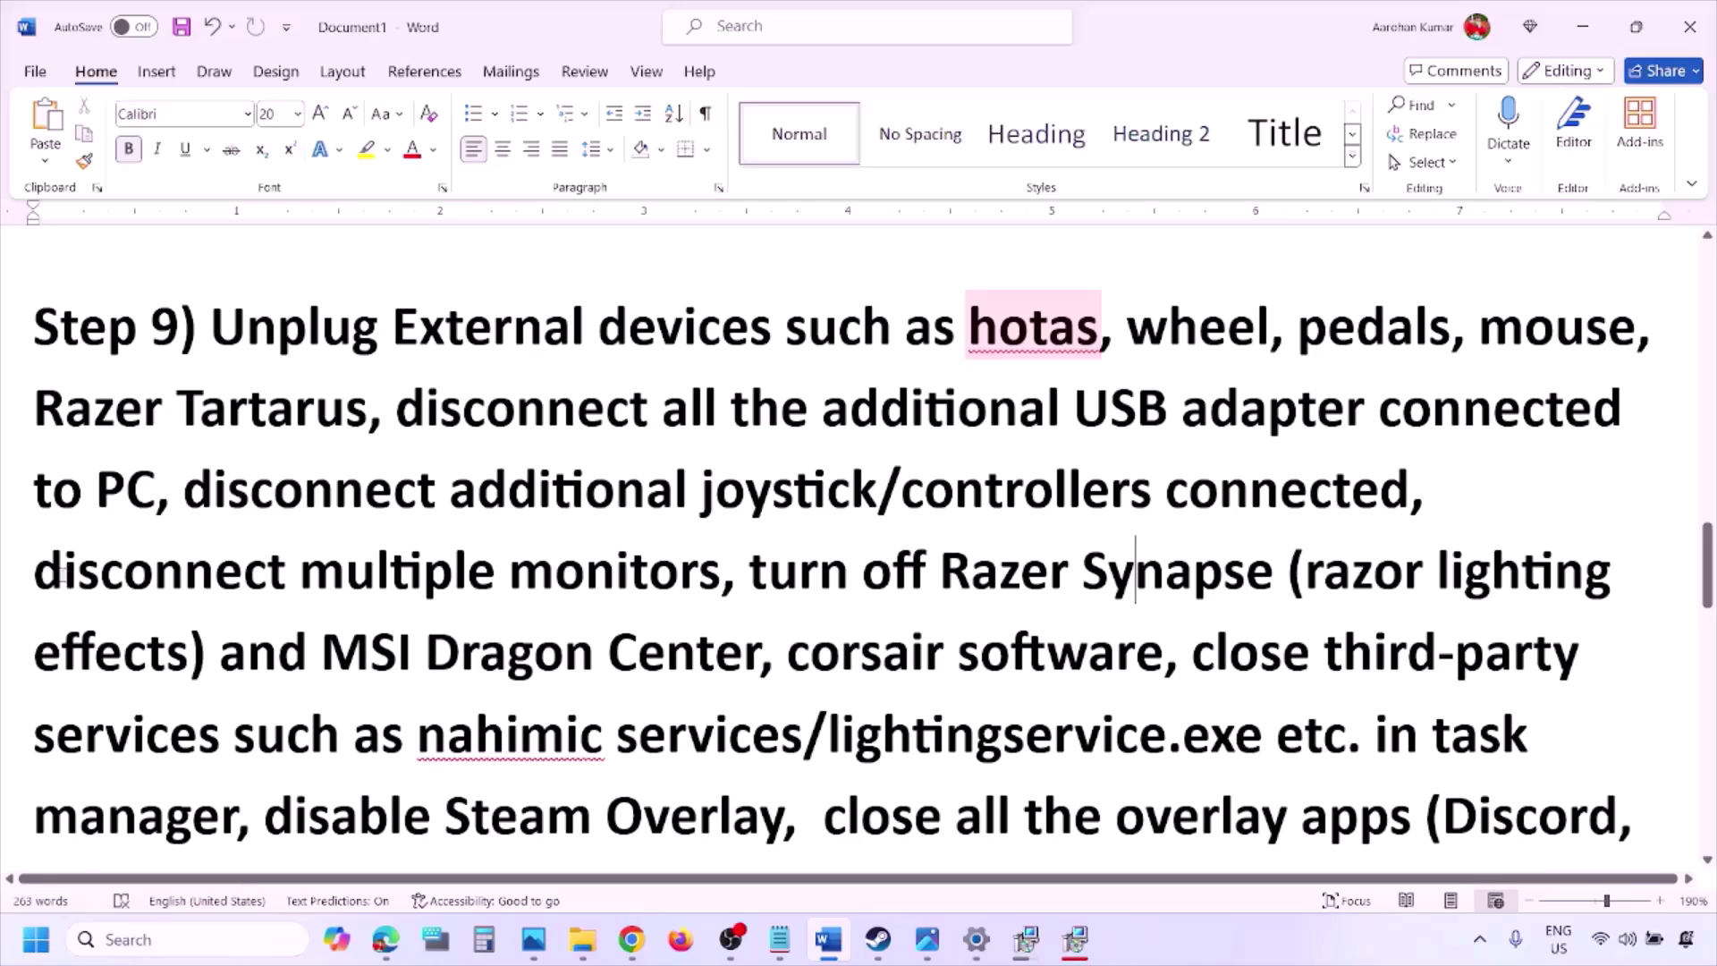
drag(59, 575, 592, 579)
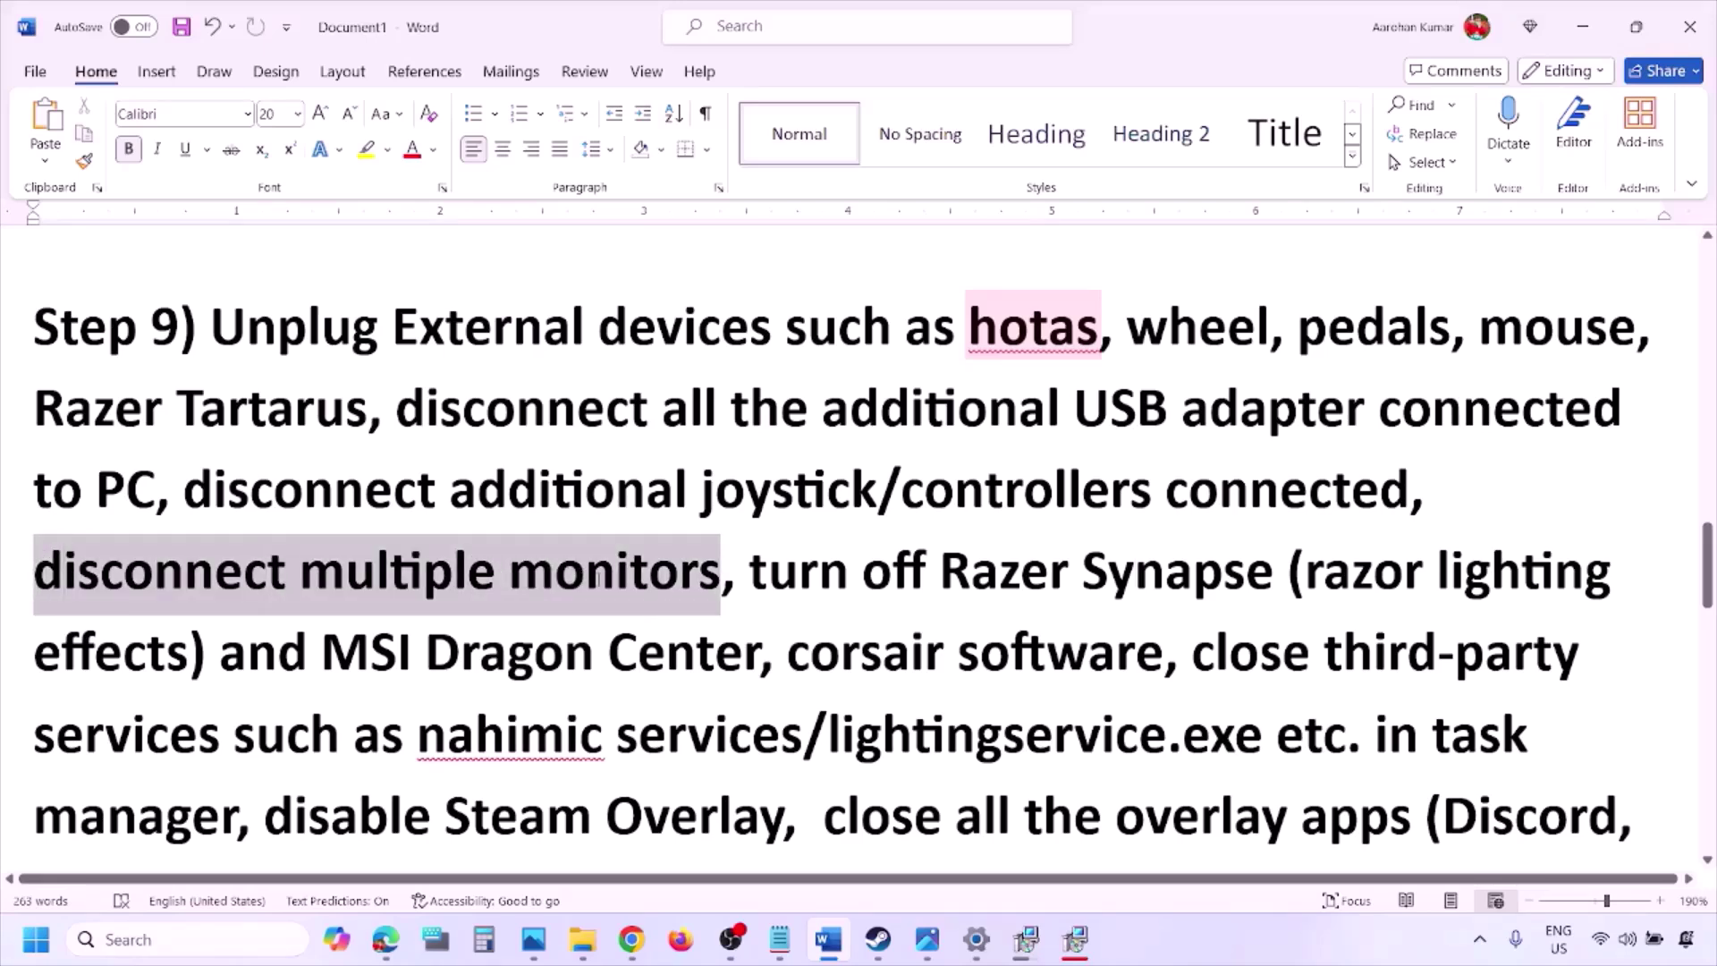
Step: Highlight the Step 9 passages from turning off Razer Synapse through closing third-party services, and on disabling Steam Overlay
scroll(755, 474, down, 1)
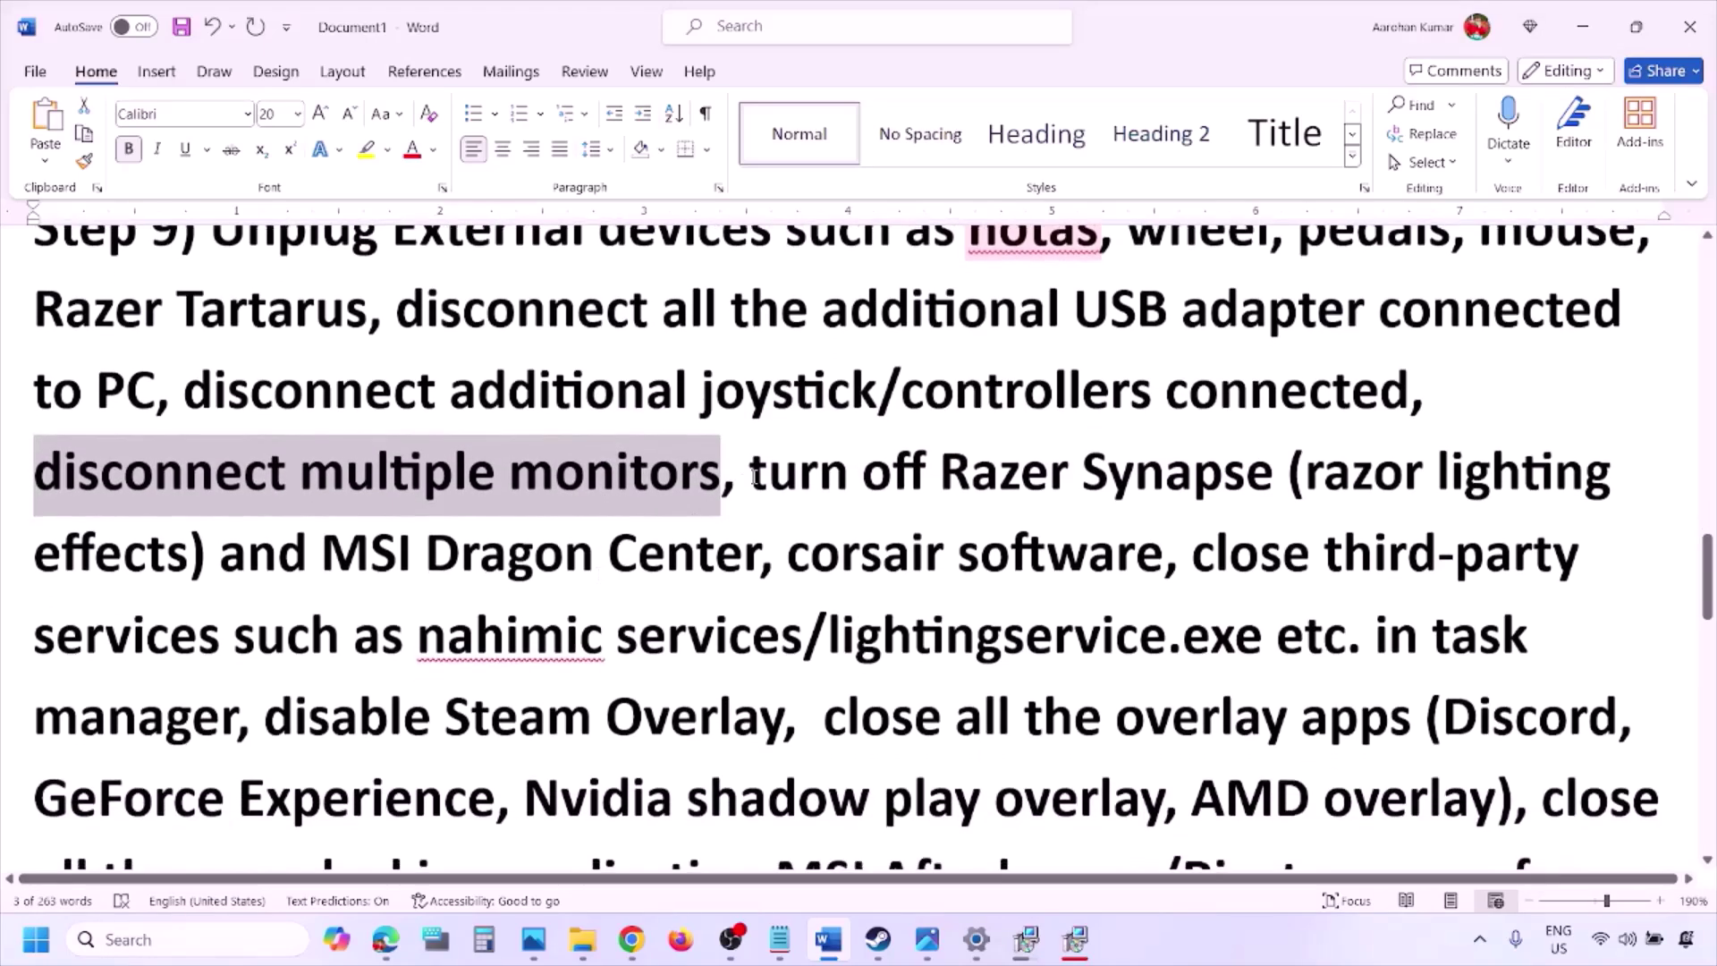
drag(756, 467, 237, 716)
scroll(338, 608, down, 1)
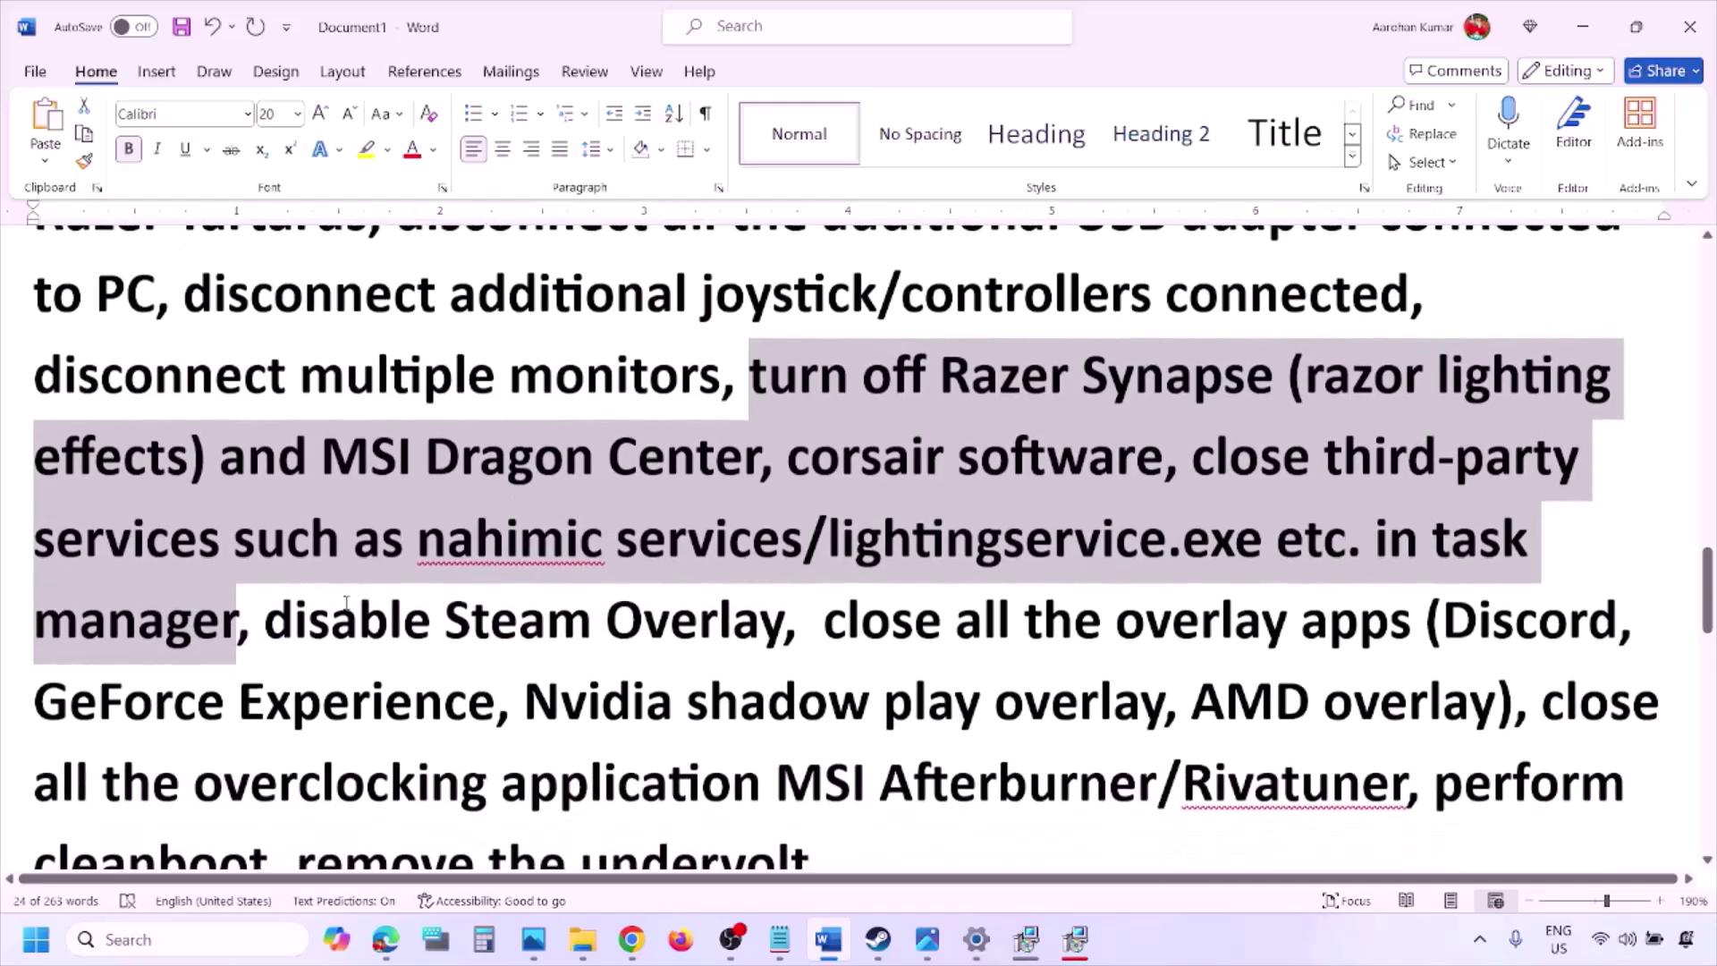
drag(265, 620, 784, 621)
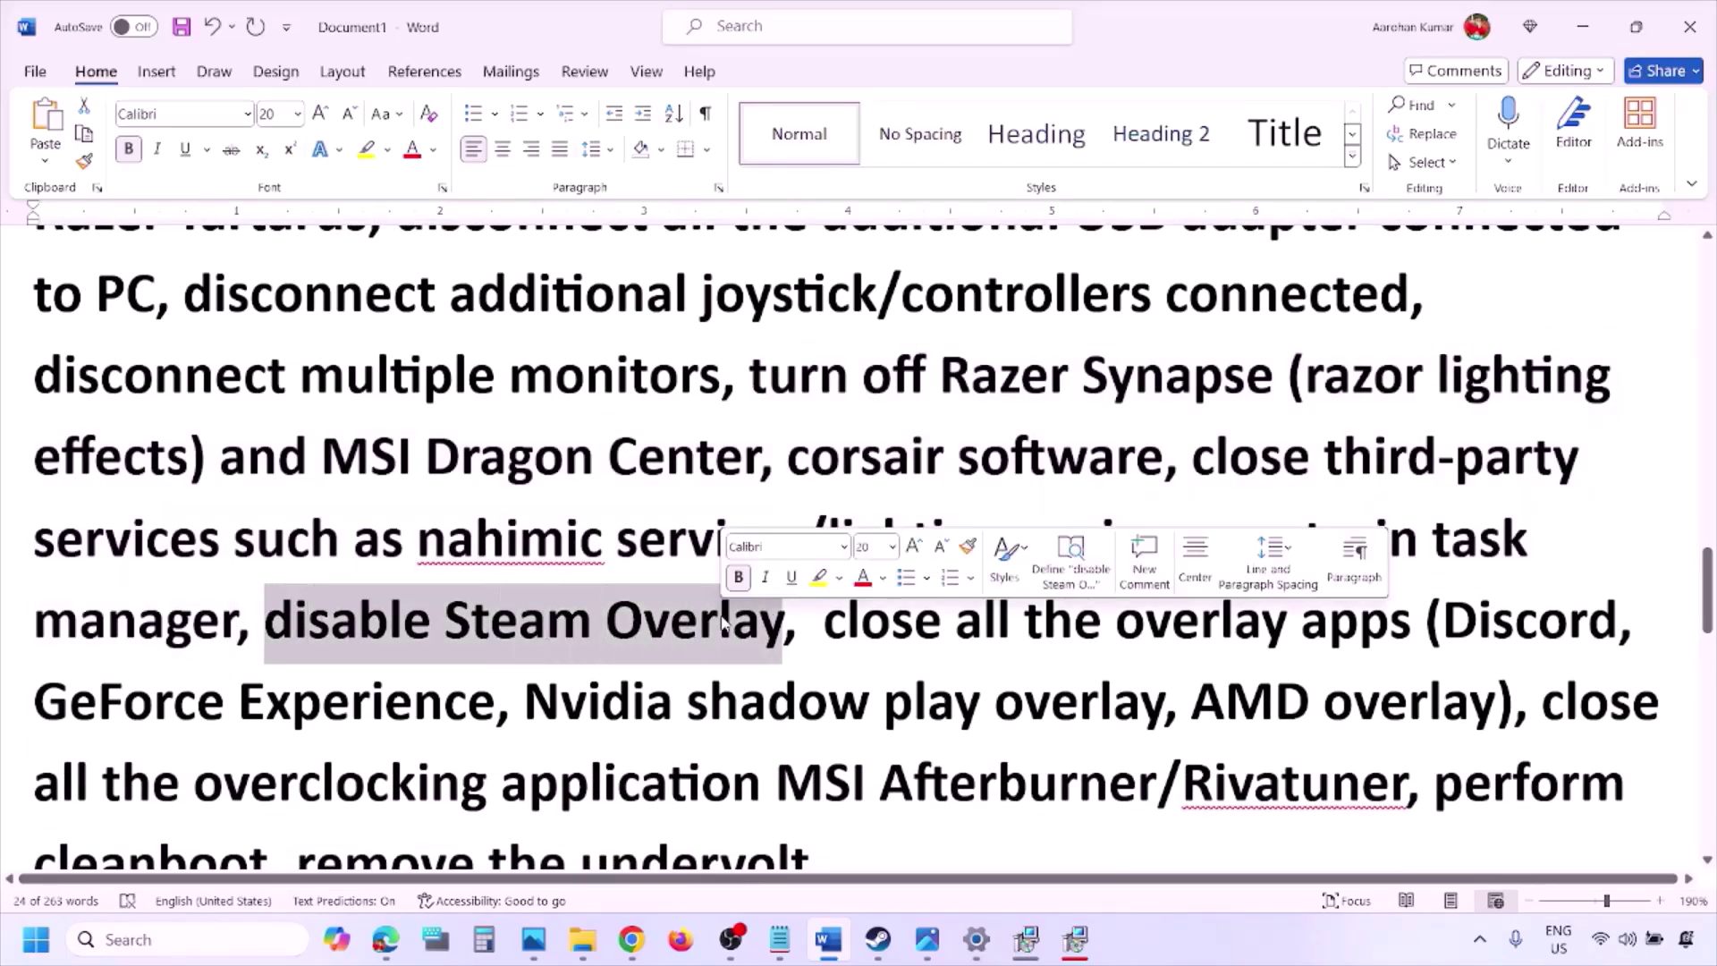
Step: Switch to Photos, examine the Steam library screenshot 0.png showing the game's Properties option, and advance to the following image
click(1186, 950)
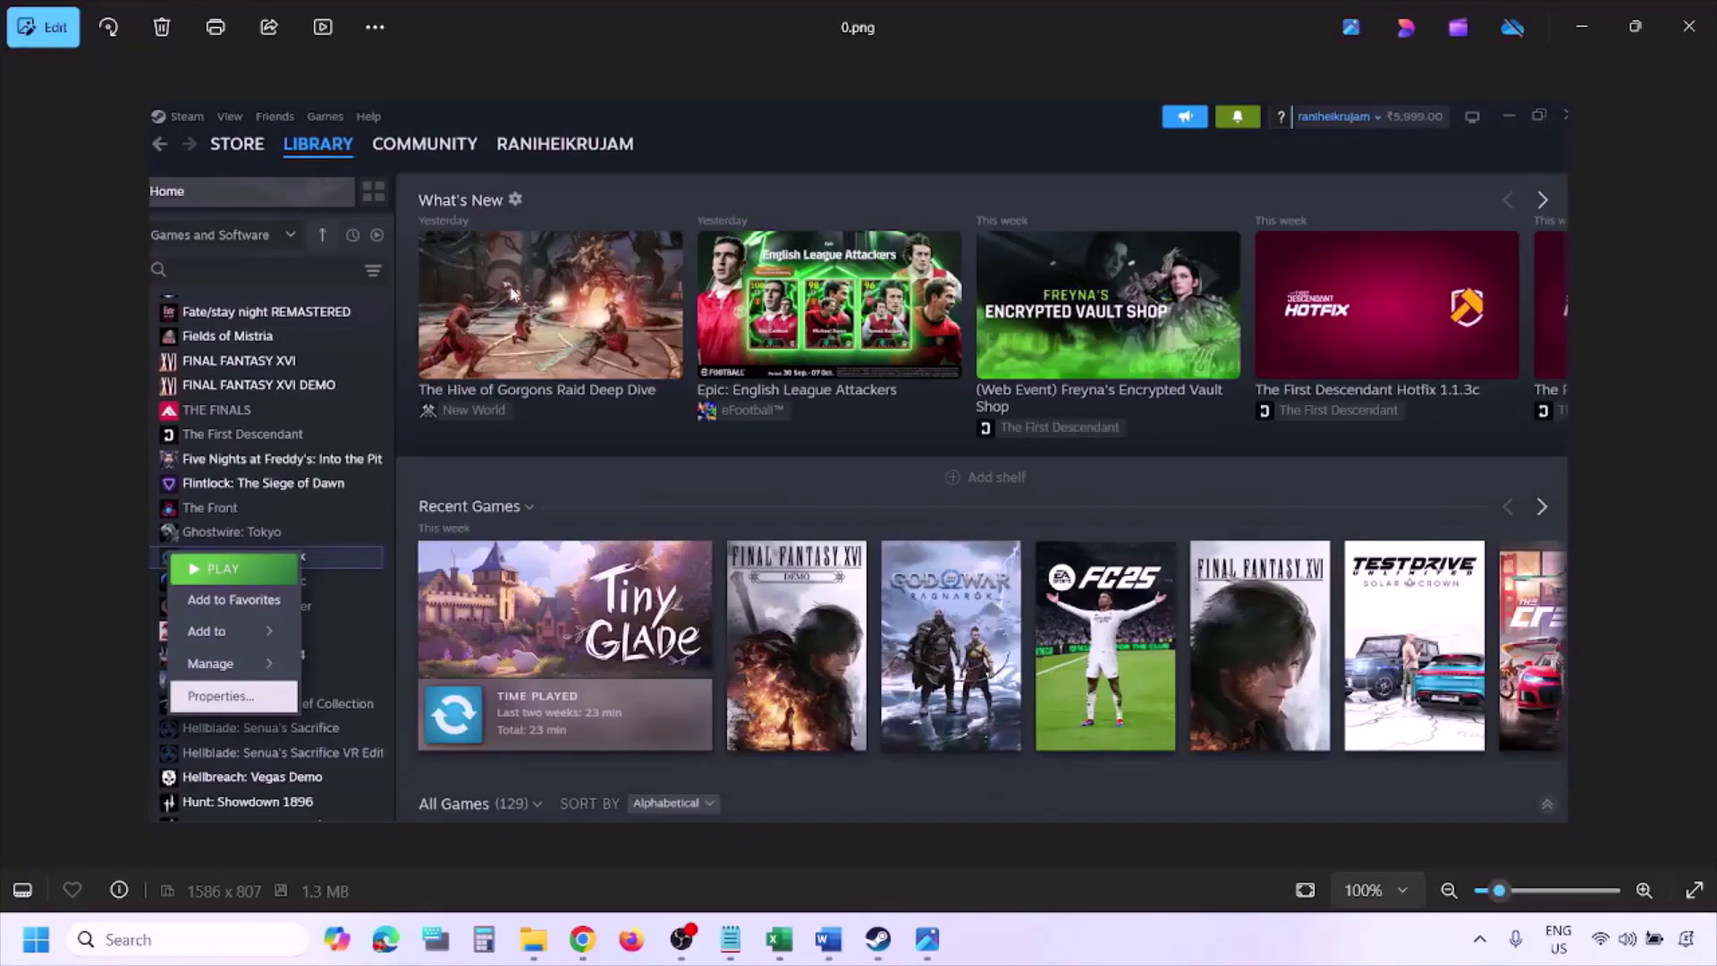
key(ctrl+plus)
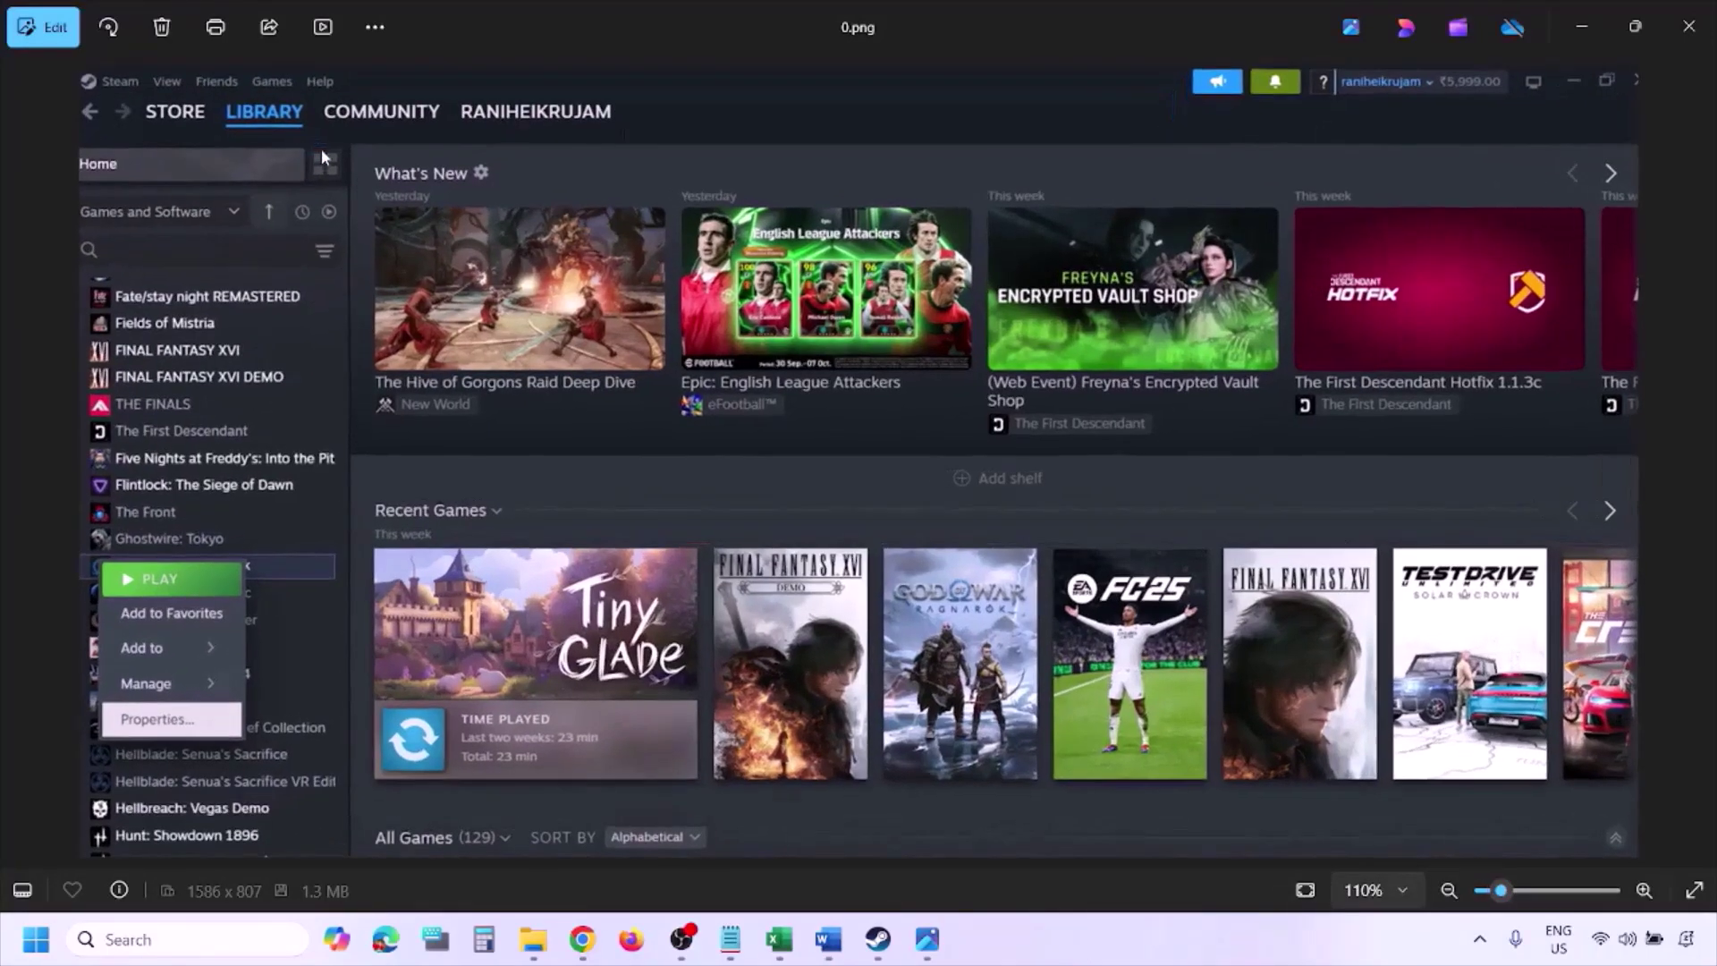
key(ctrl+minus)
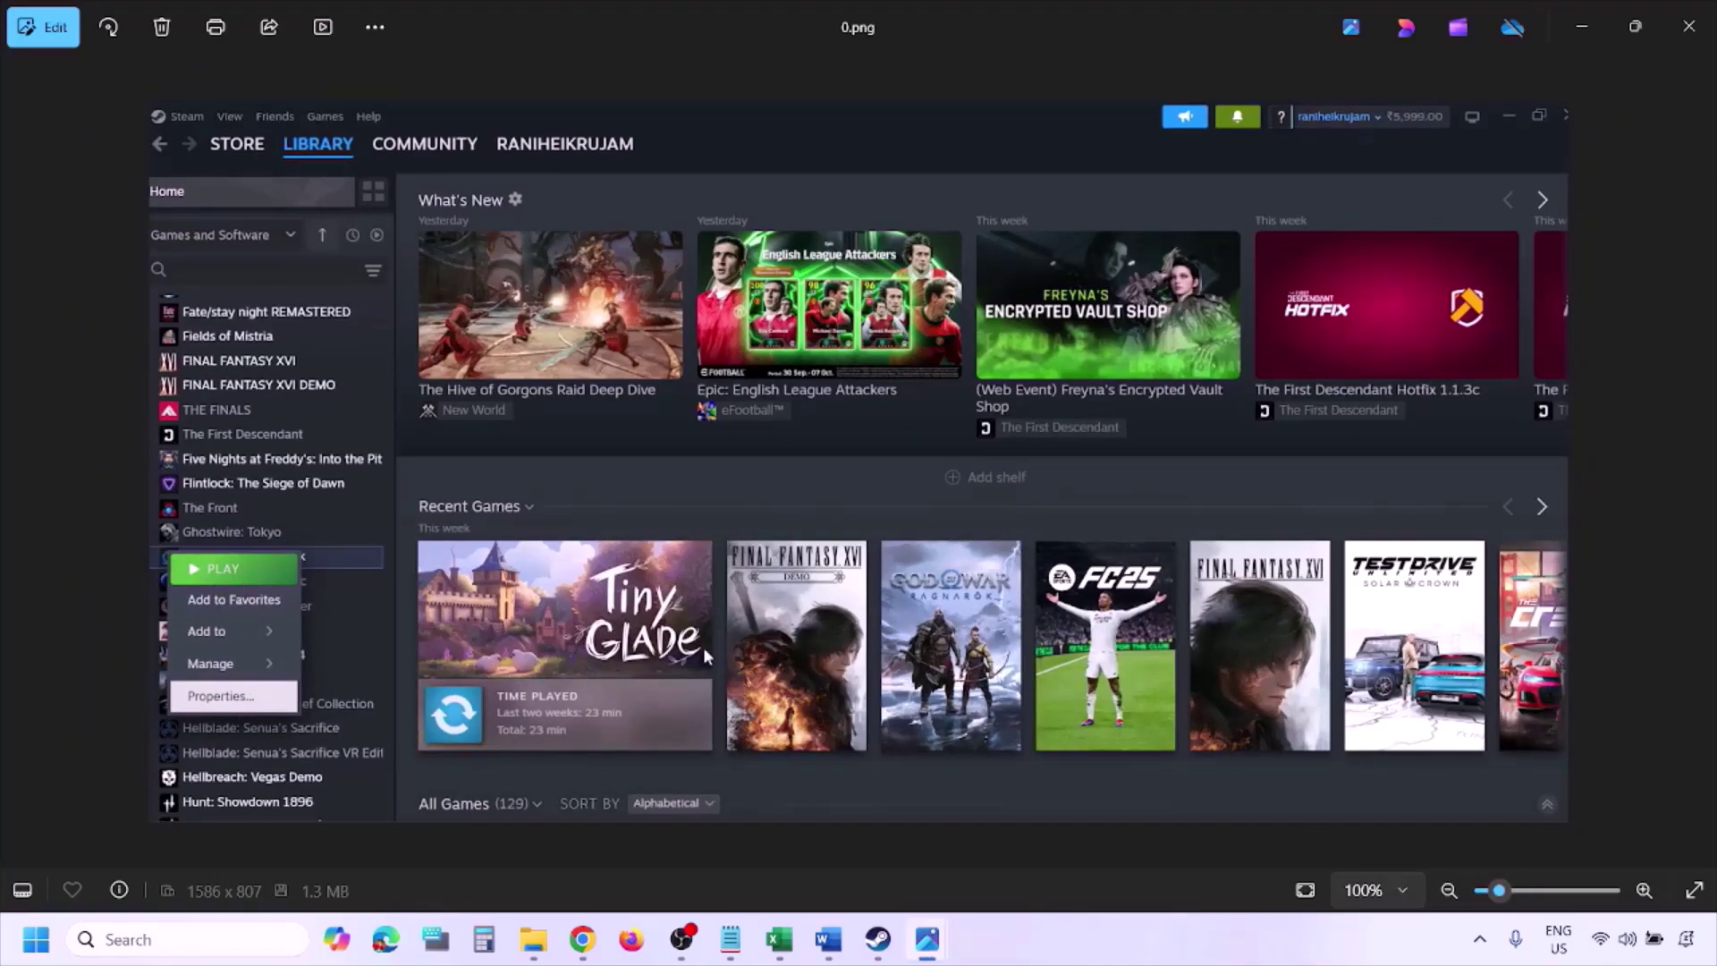
key(Right)
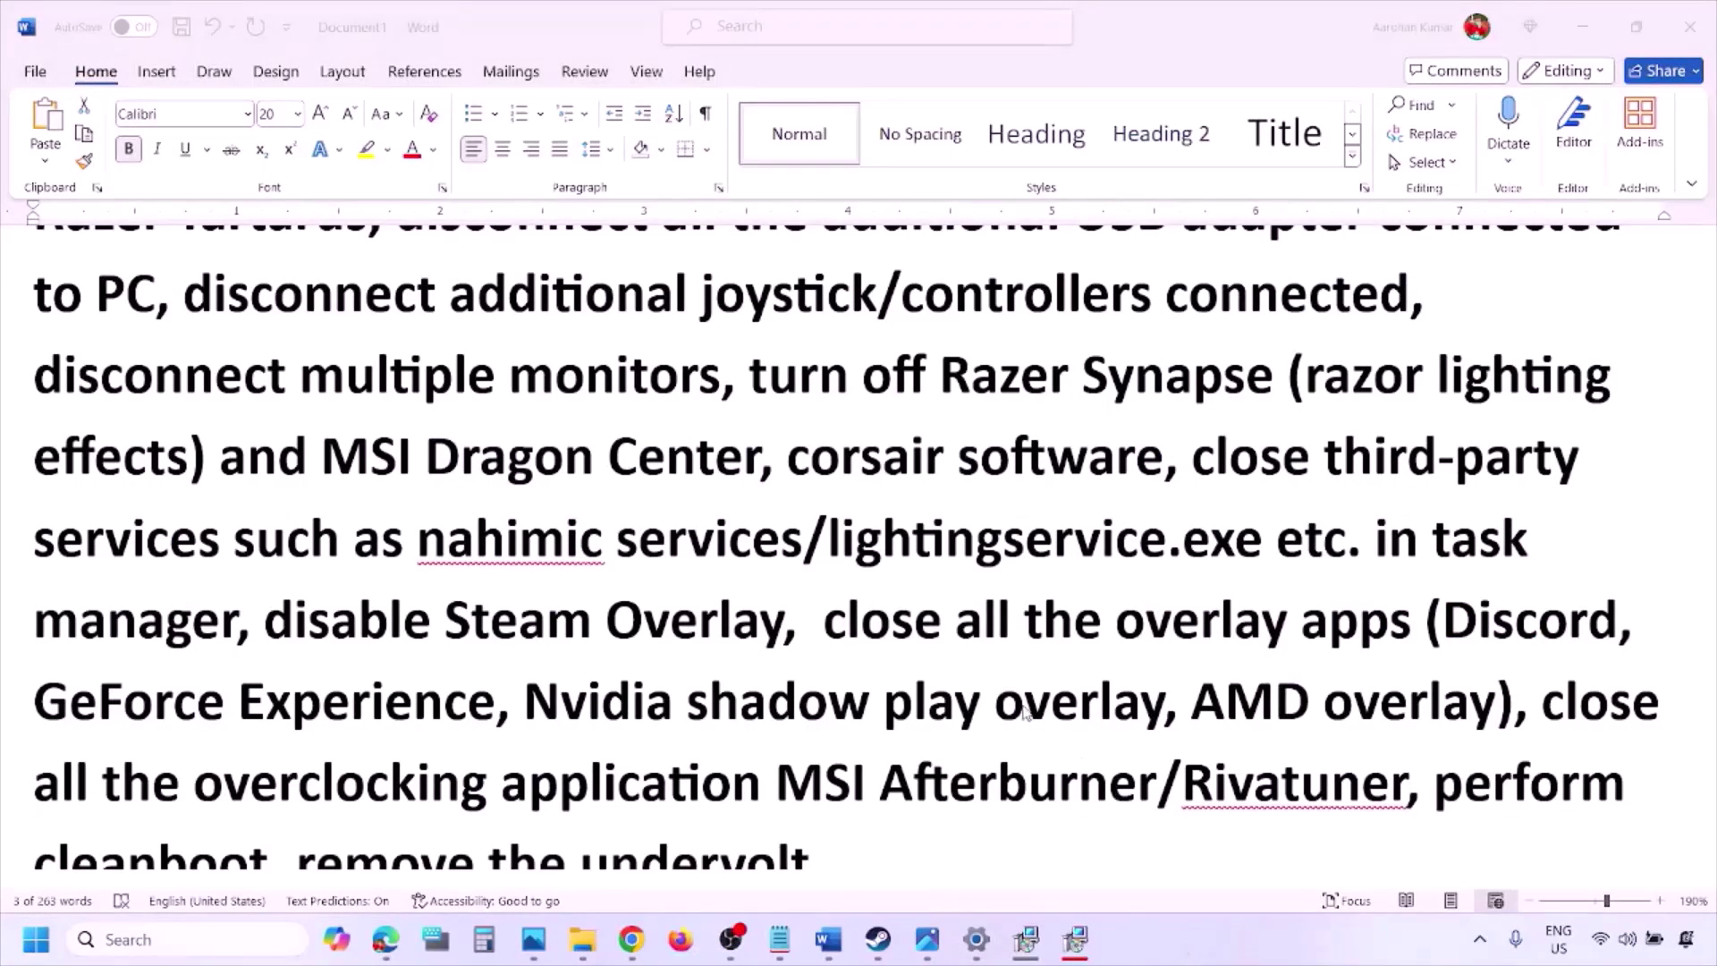
Step: Review the rest of Step 9, switch to Discord, and turn off the in-game overlay in its Game Overlay settings
scroll(1024, 711, down, 2)
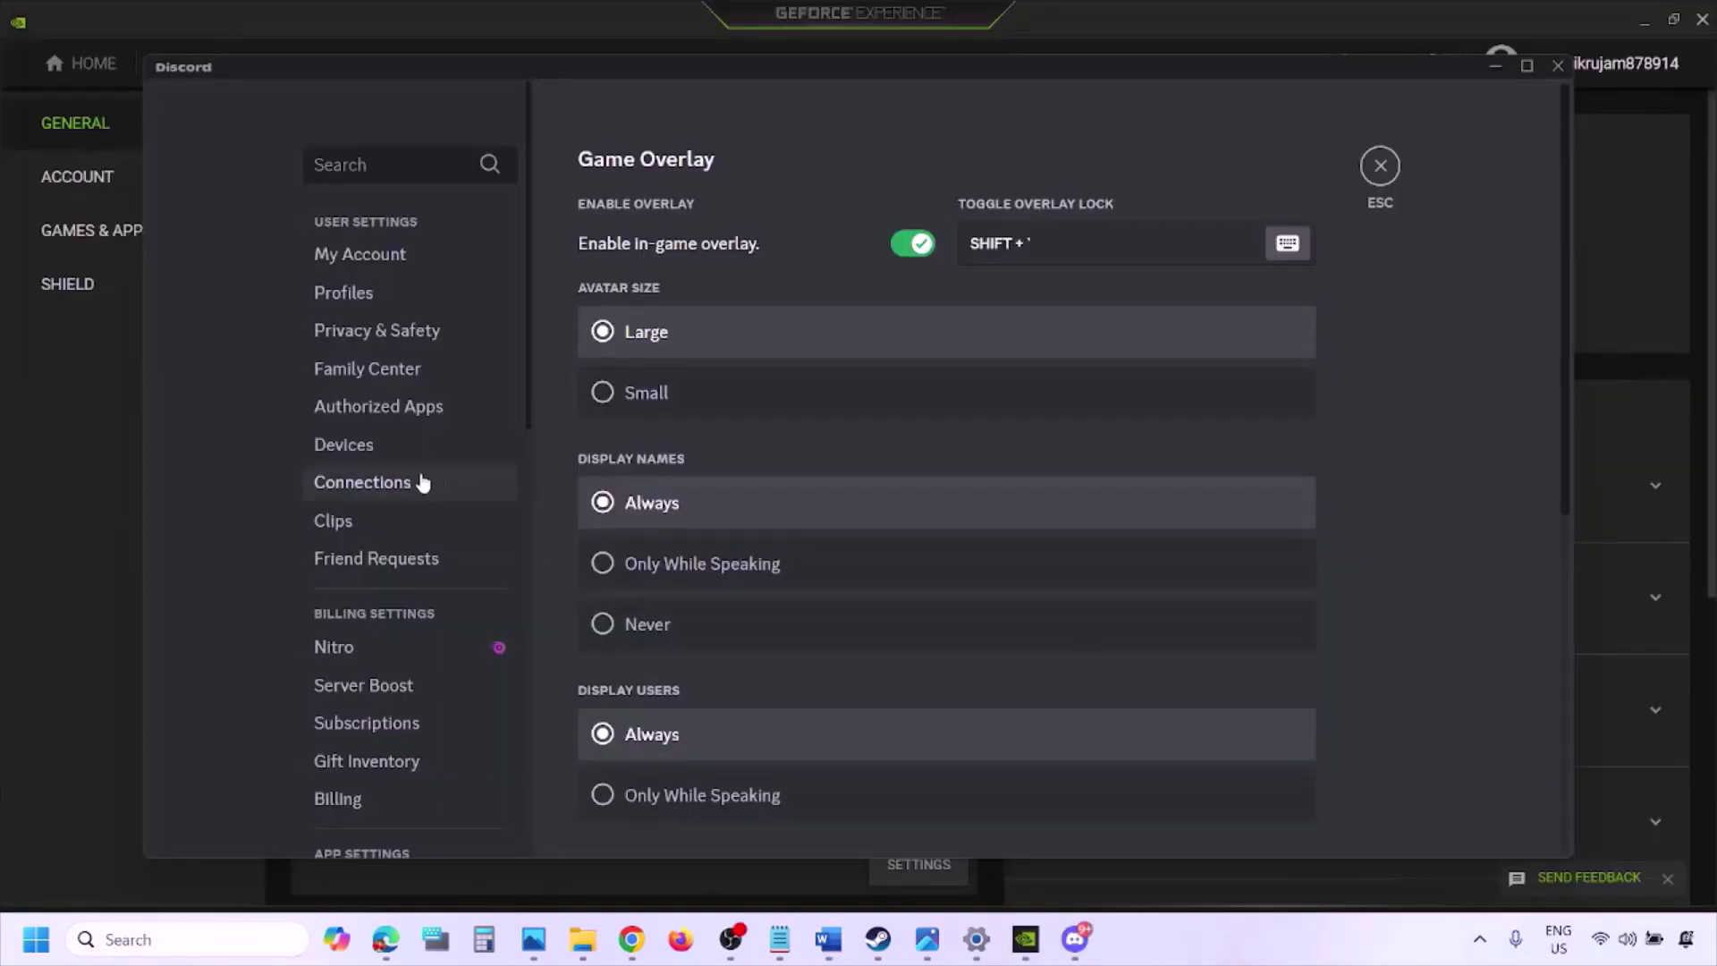
scroll(421, 483, down, 10)
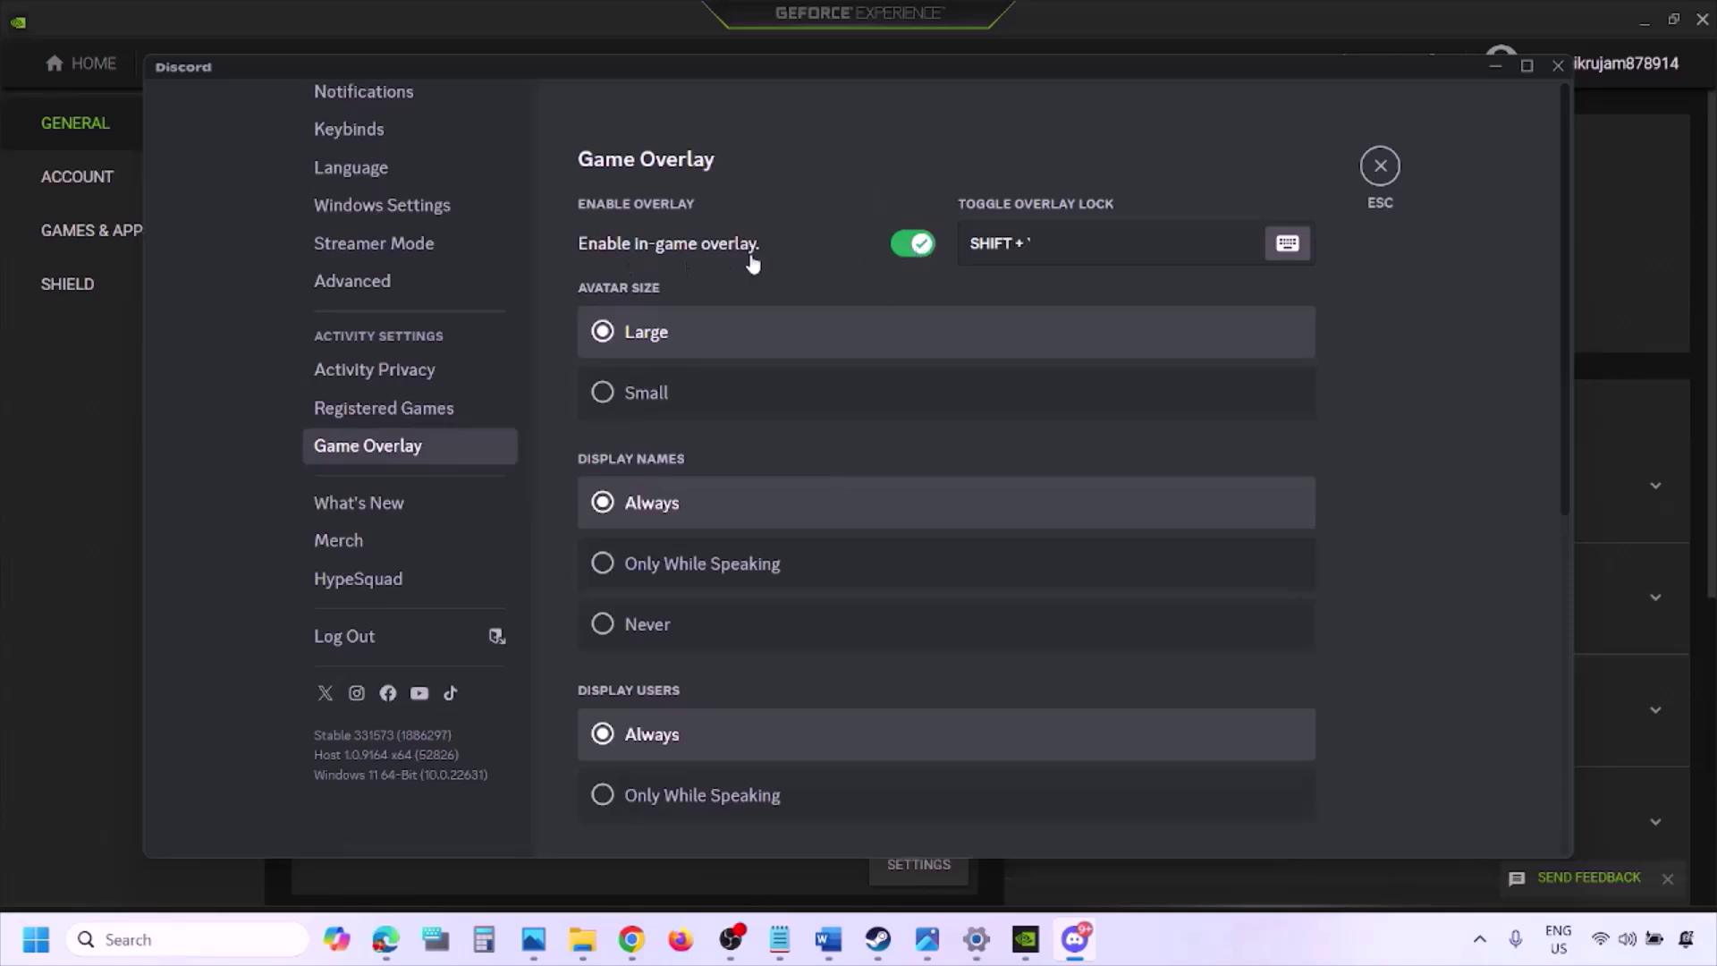
click(898, 249)
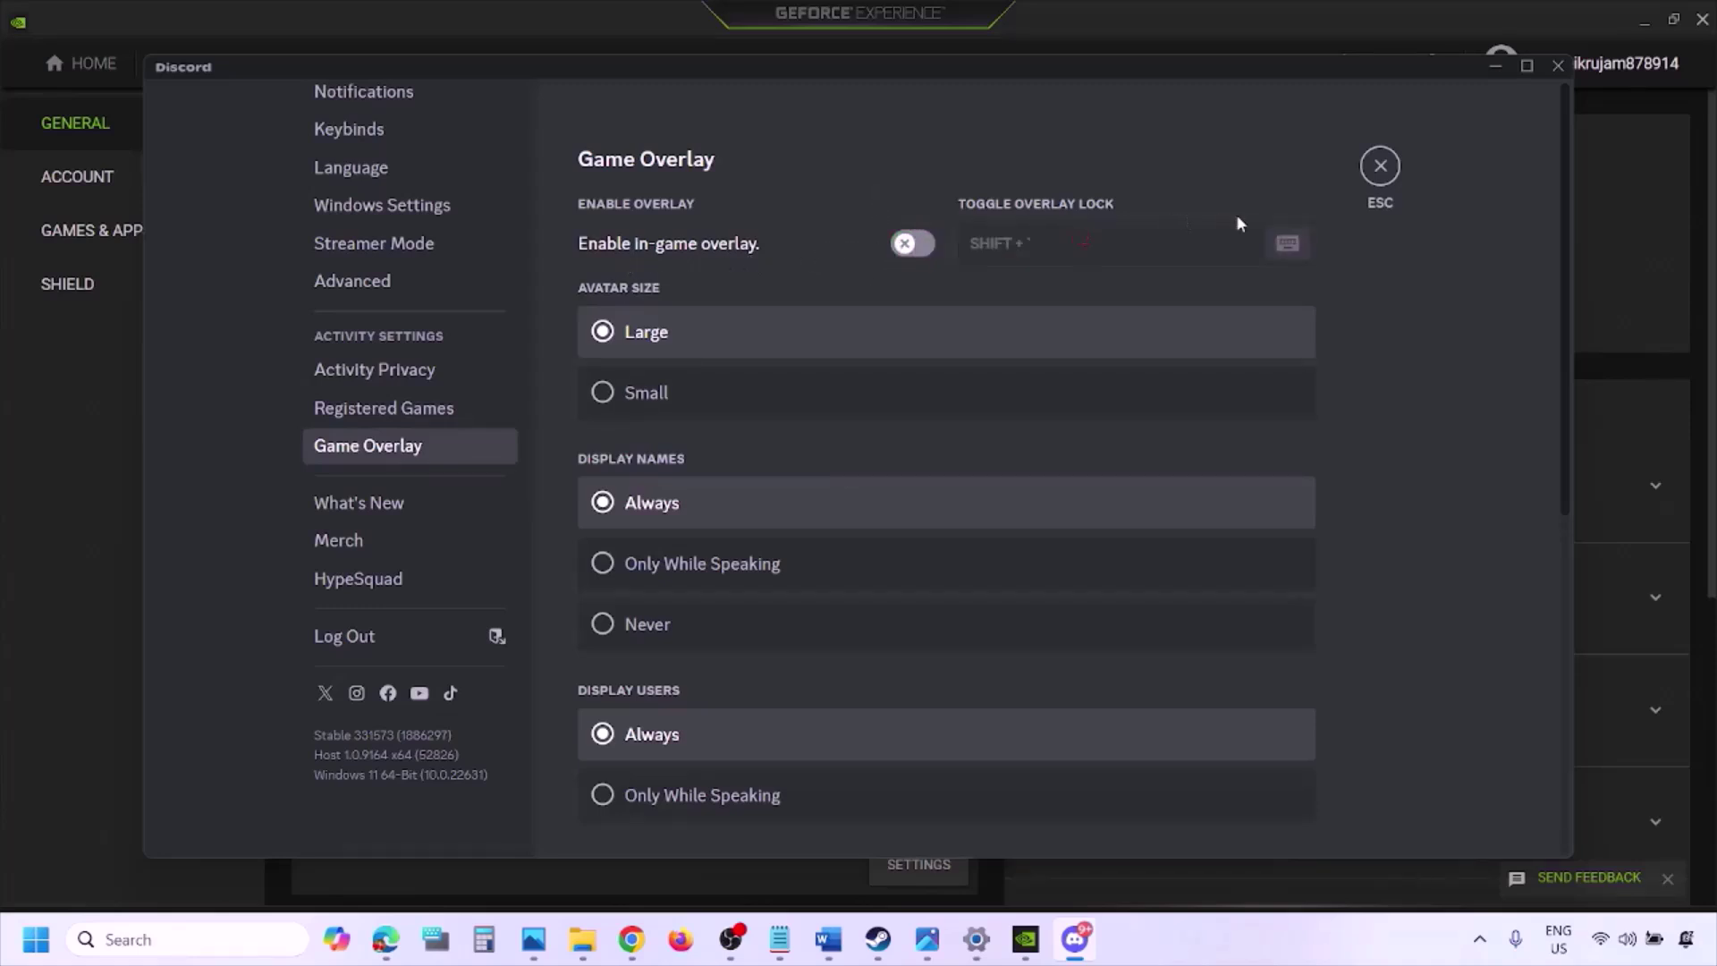
Step: Switch to GeForce Experience, turn off its in-game overlay, and return to the Word checklist
click(1029, 941)
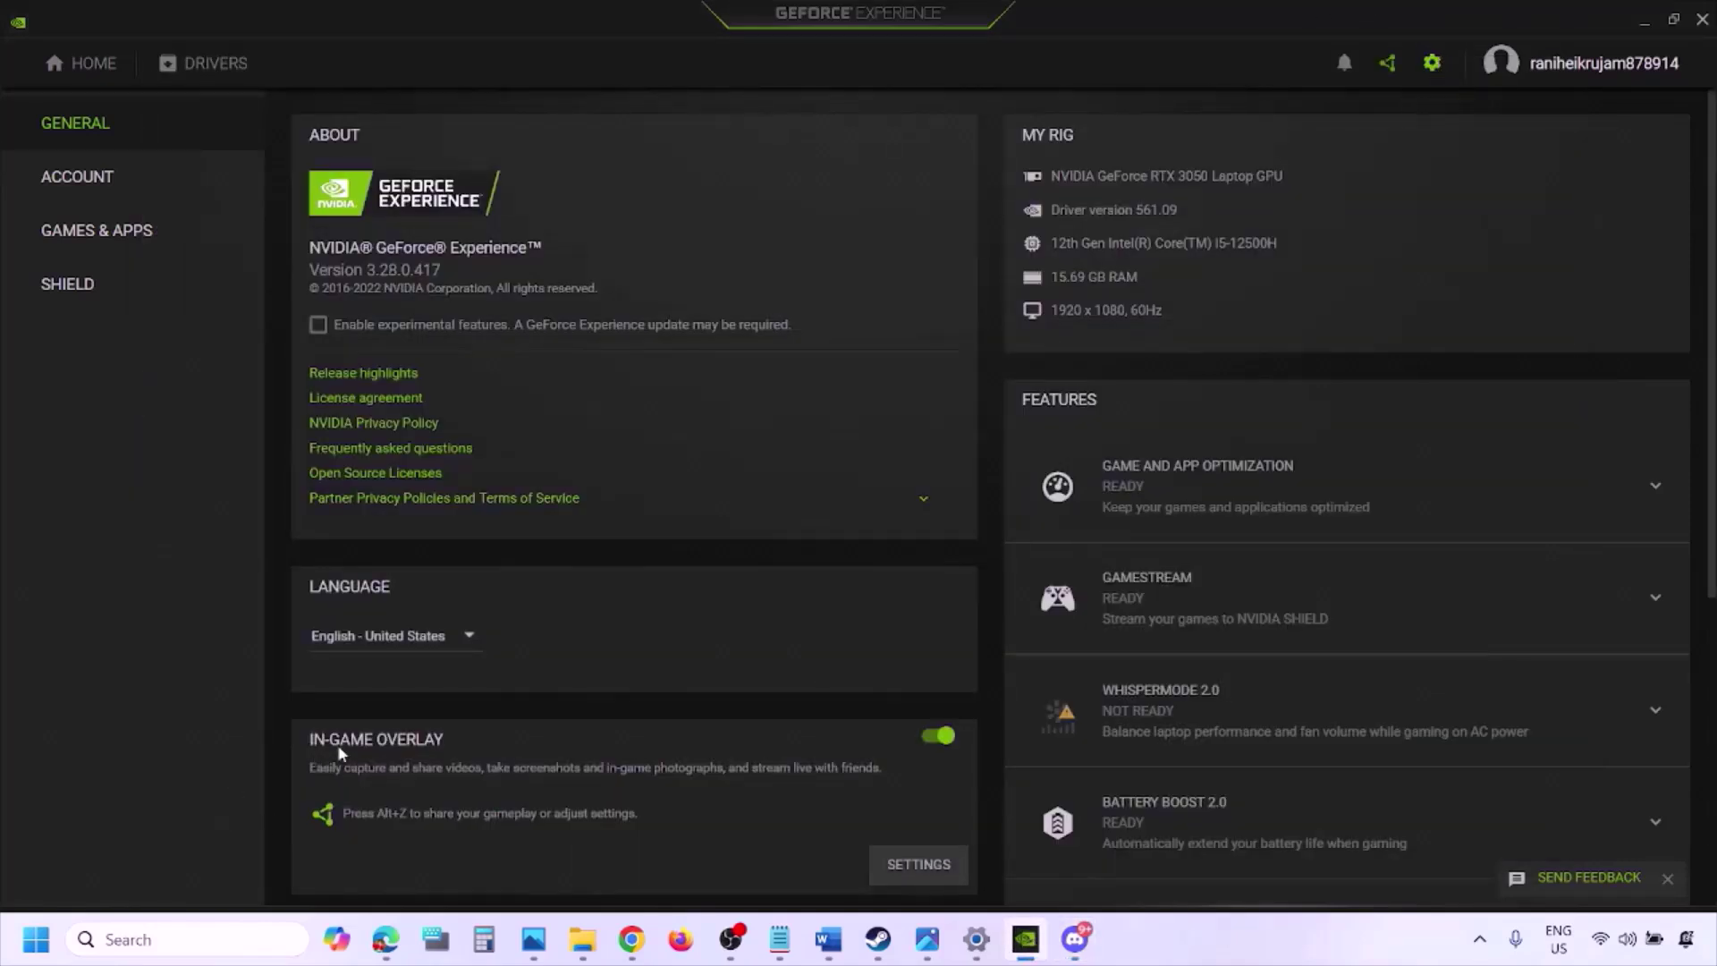
click(934, 739)
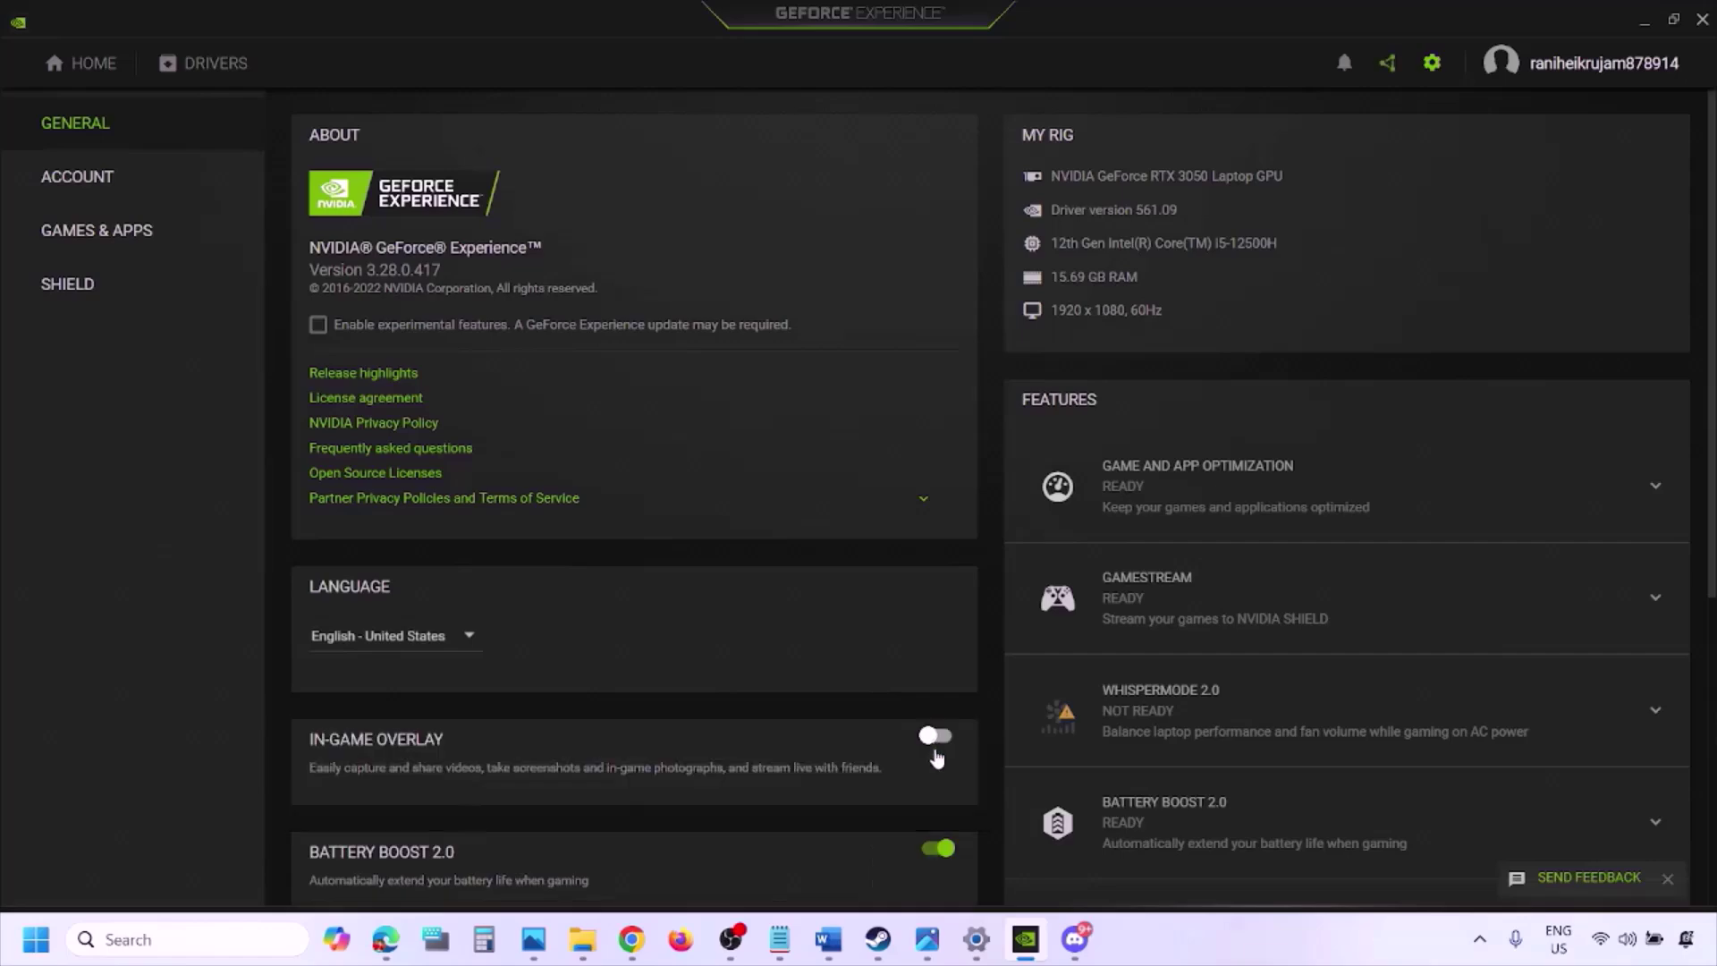
click(827, 944)
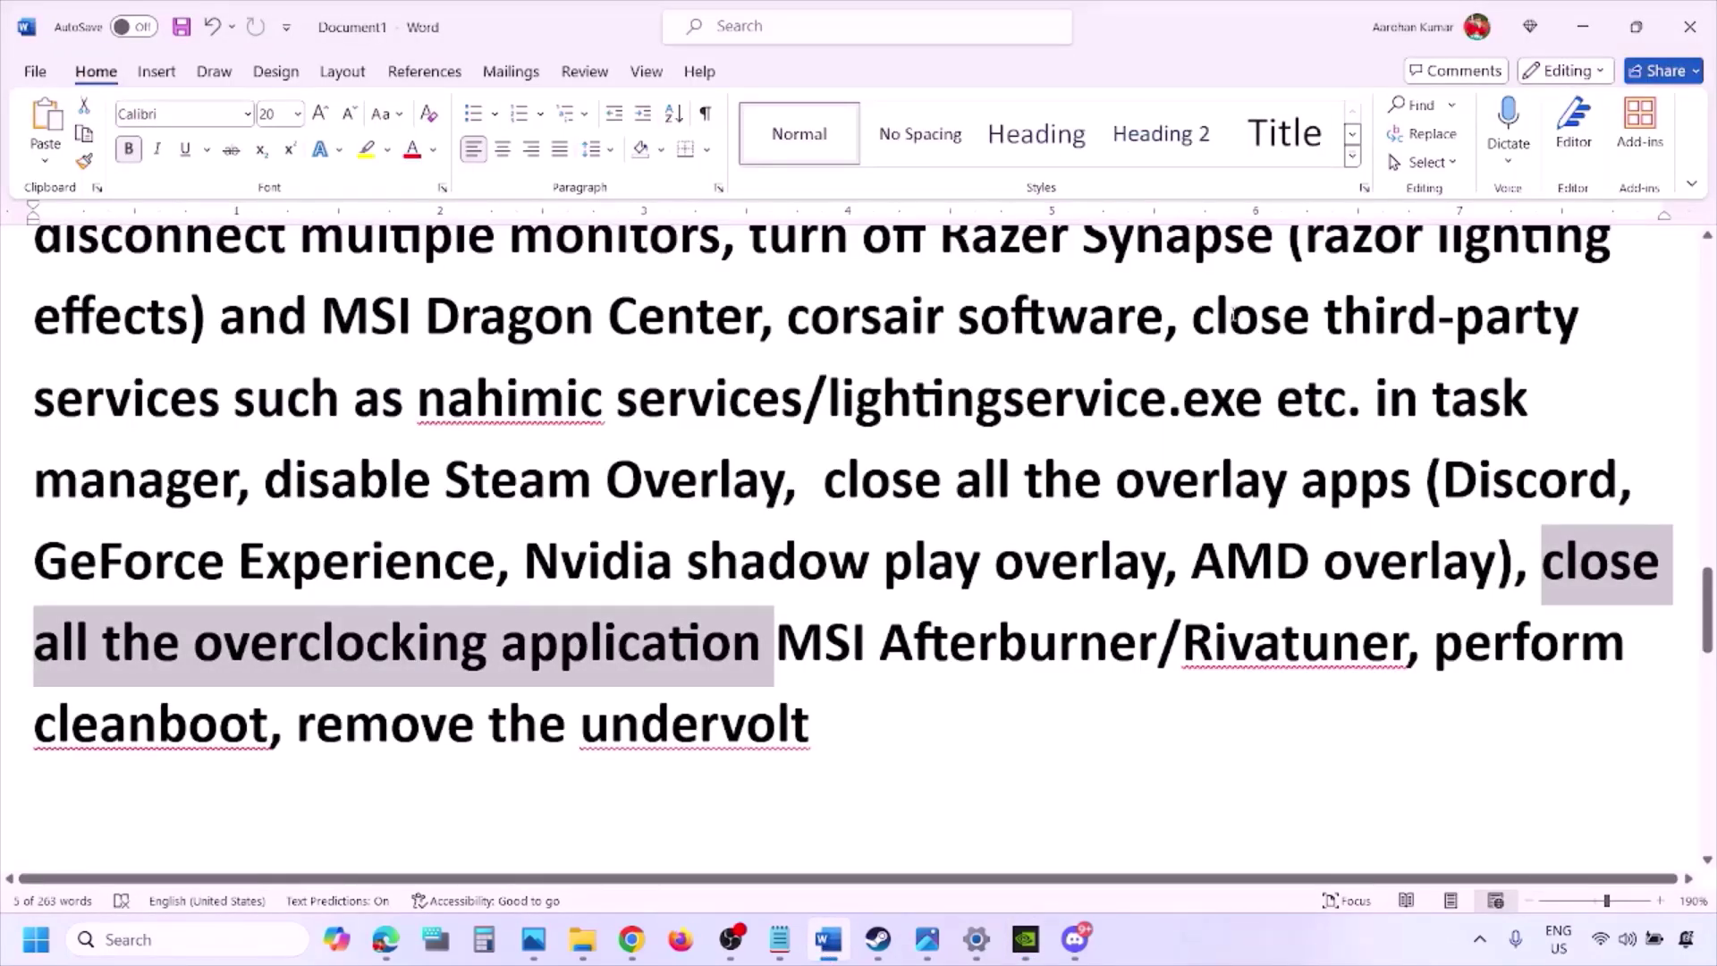
Step: Highlight the Step 9 phrase "close all the overlay apps"
scroll(1232, 313, up, 3)
scroll(864, 523, down, 2)
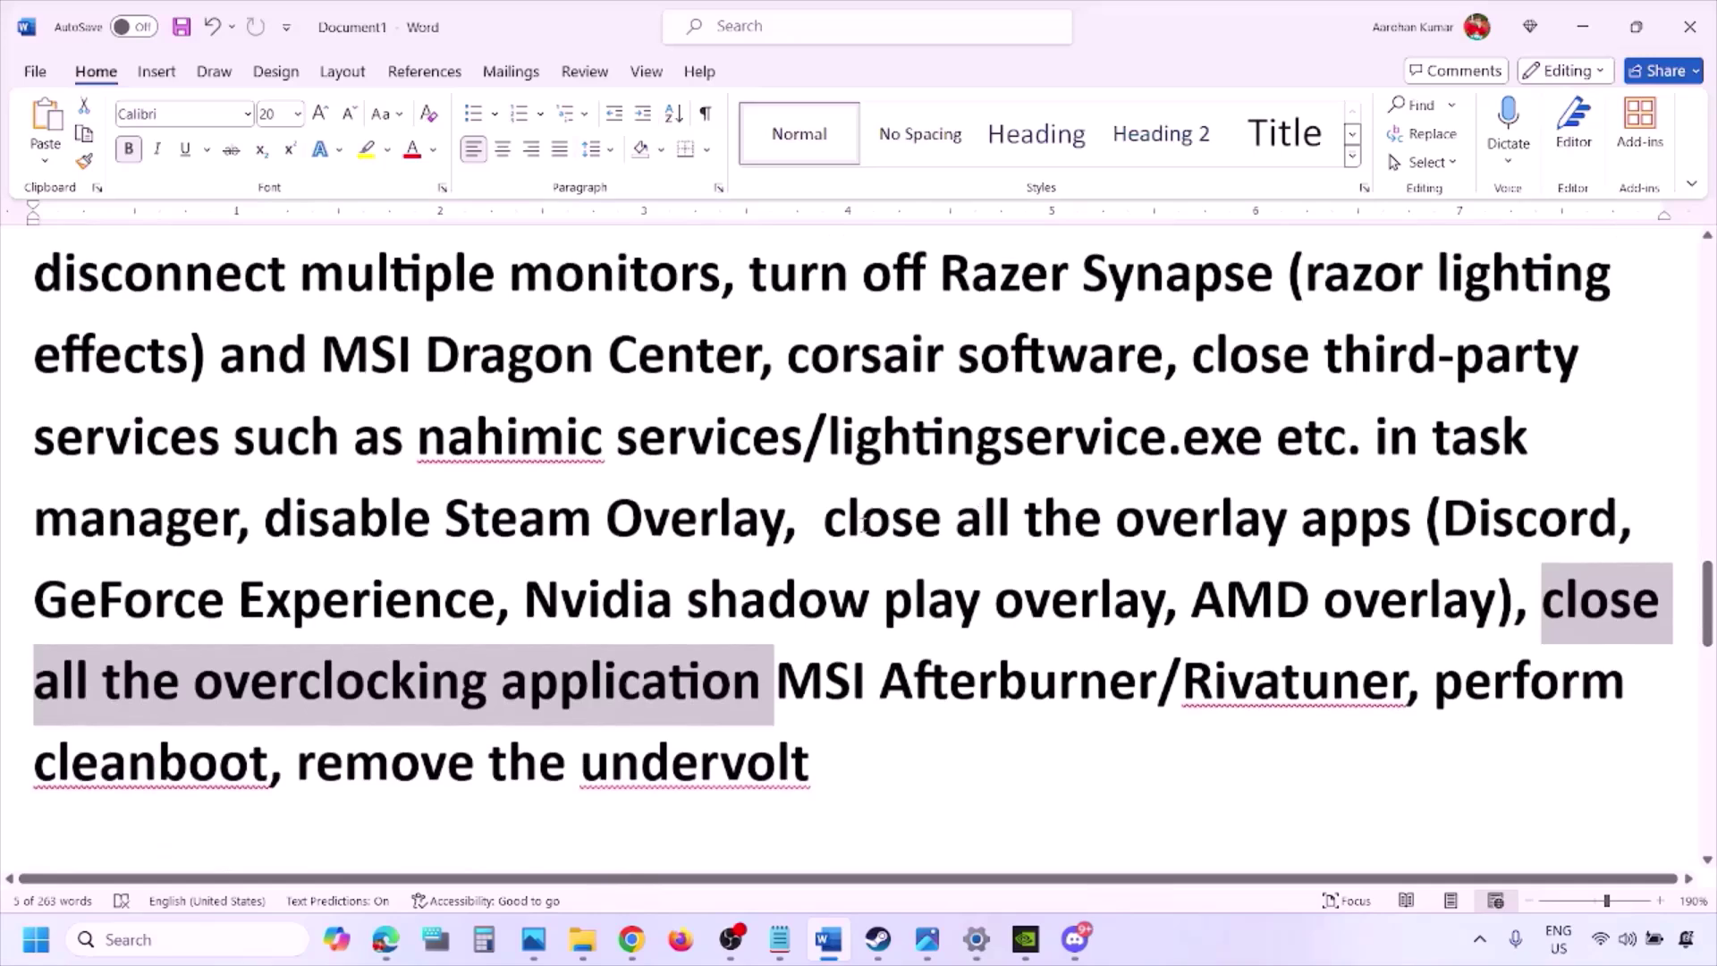
drag(848, 524, 1341, 536)
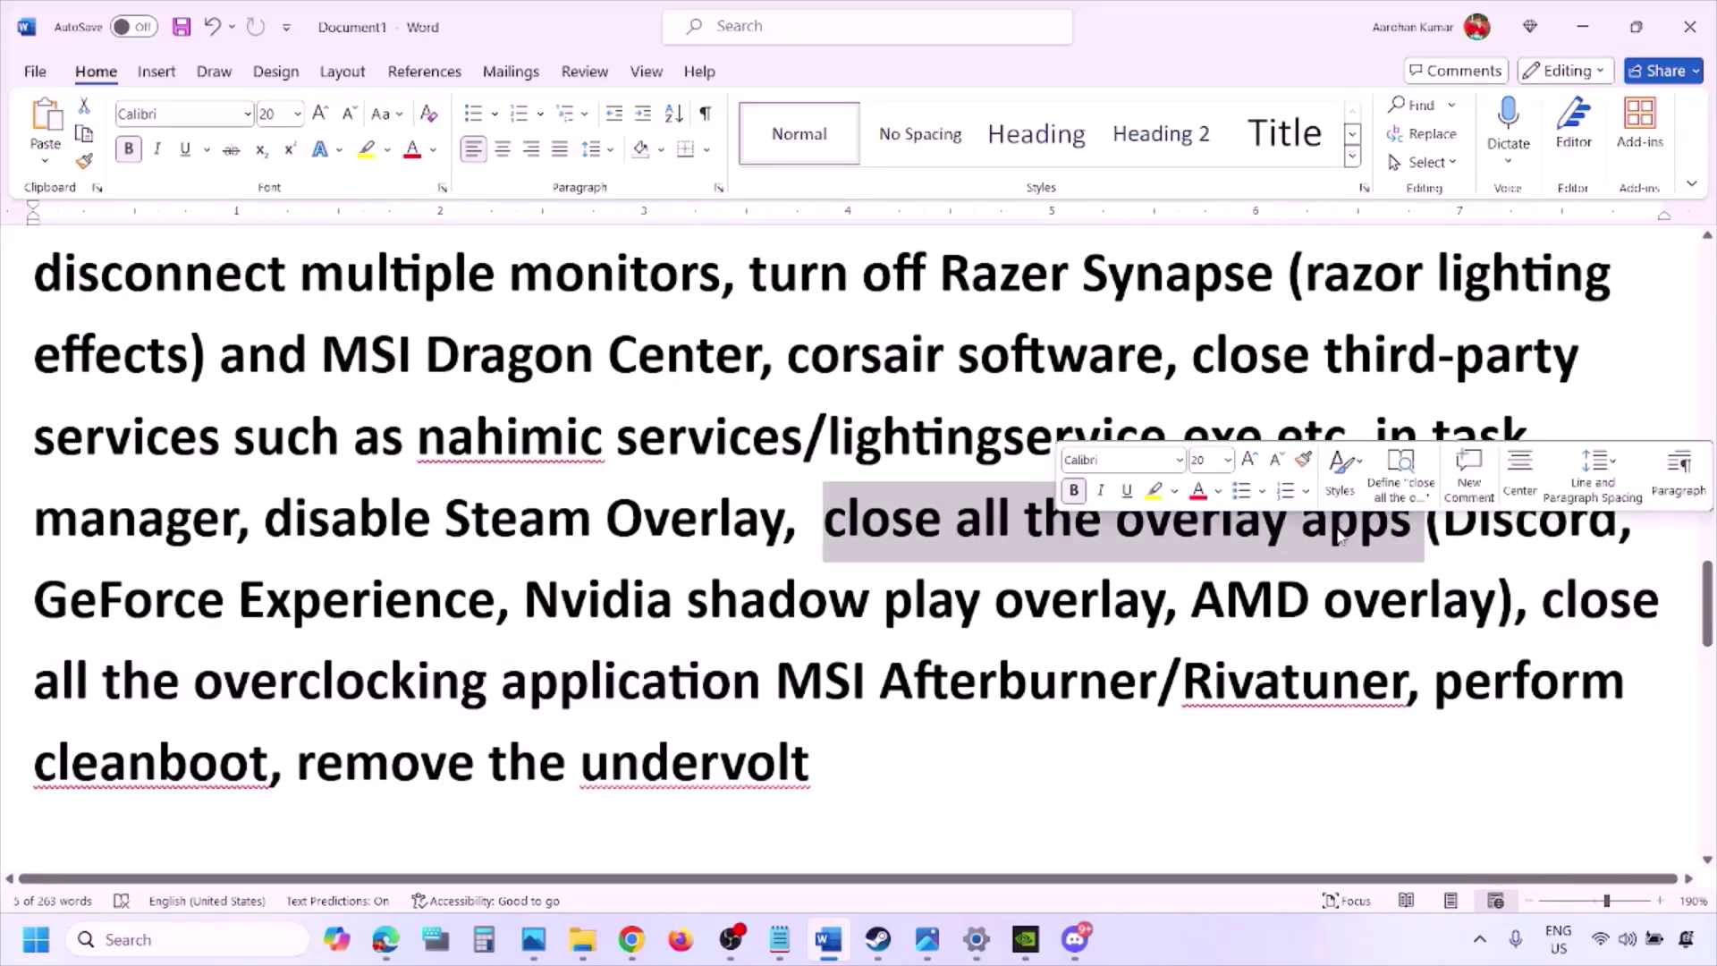
click(937, 535)
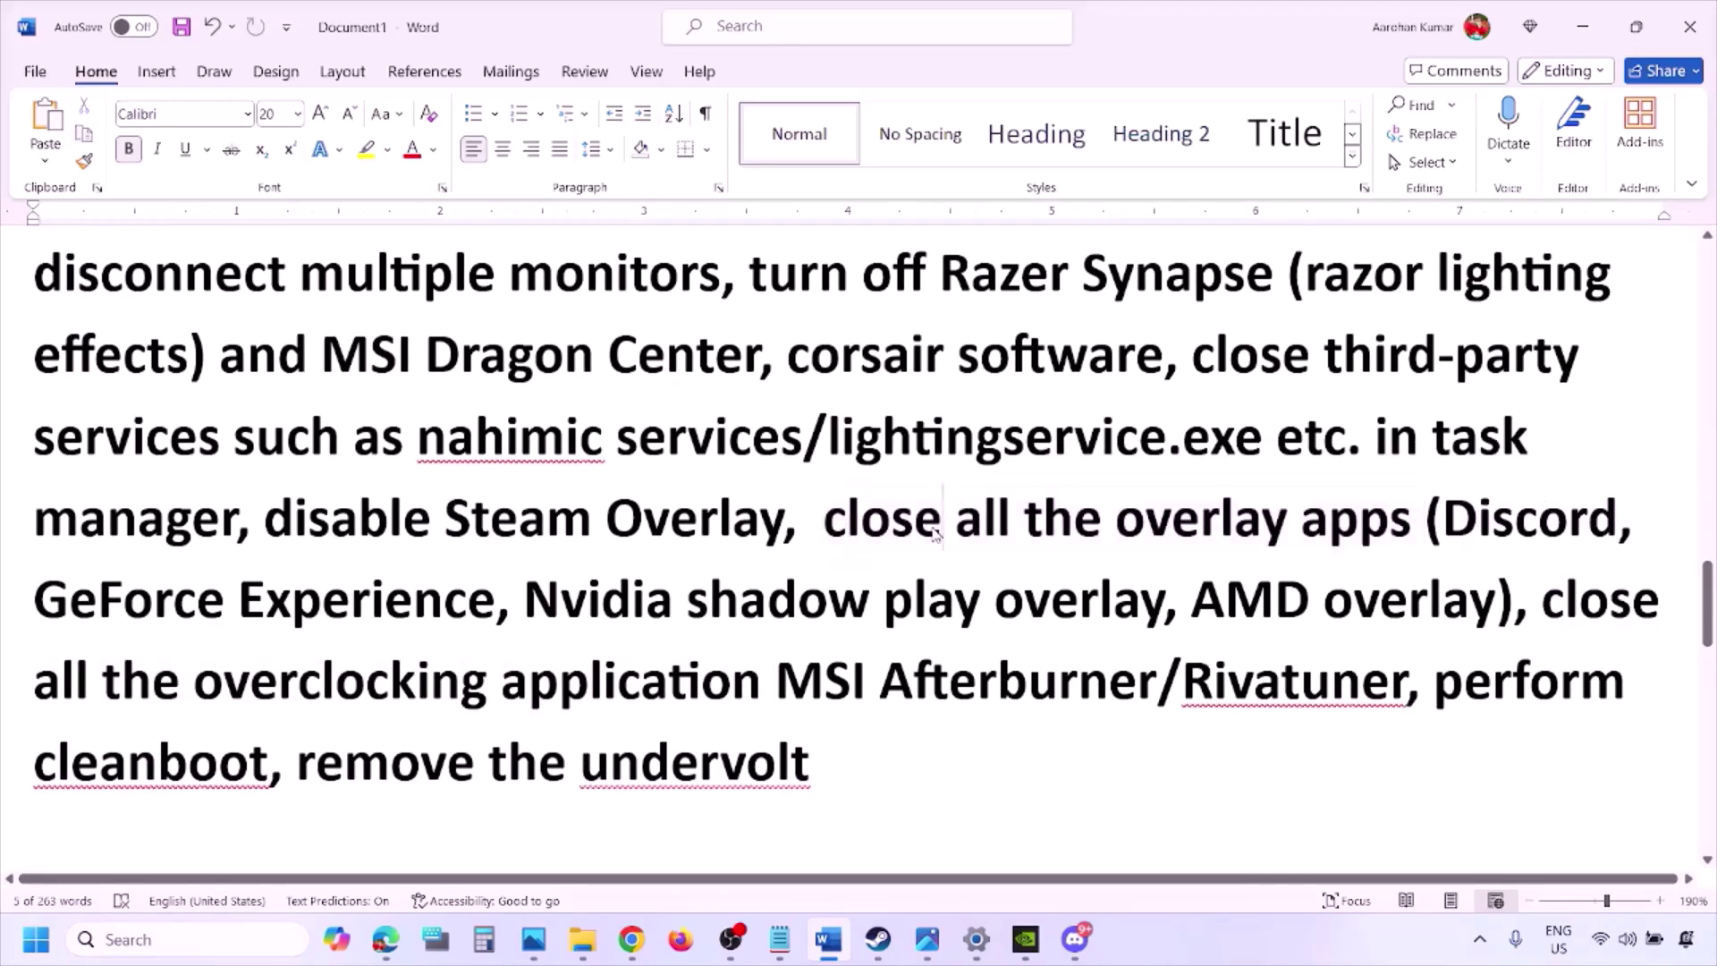
drag(827, 523, 1418, 534)
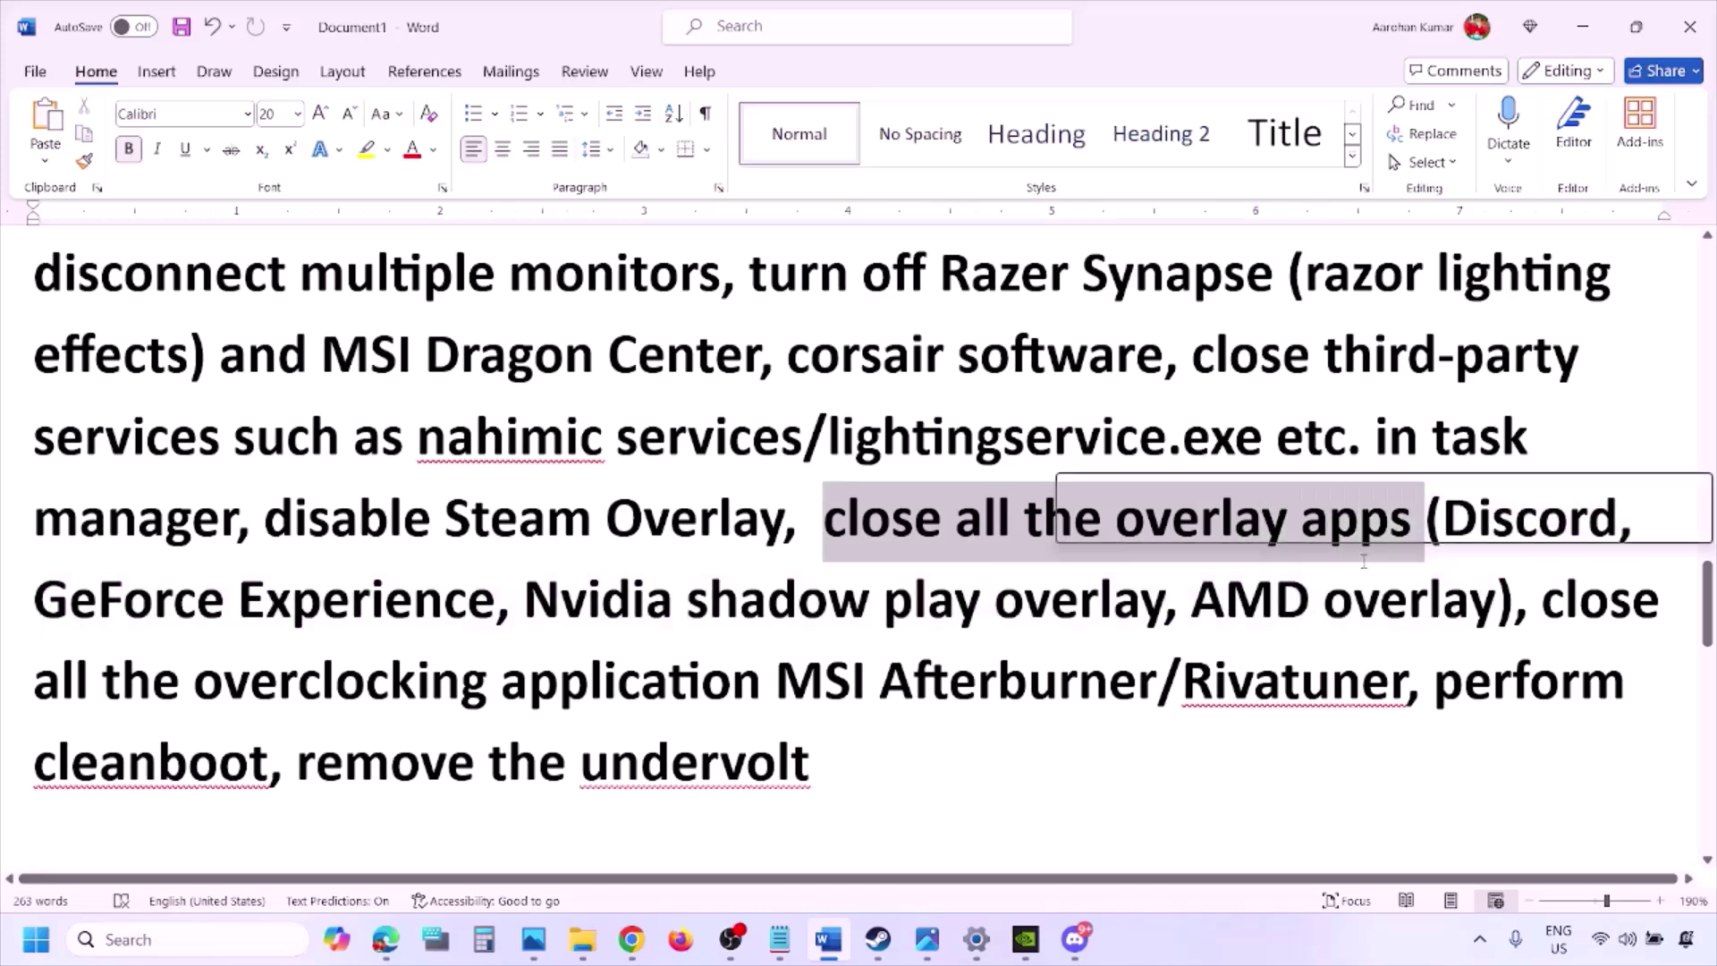
Step: Quit the Discord and NVIDIA apps that are running in the background
click(1485, 950)
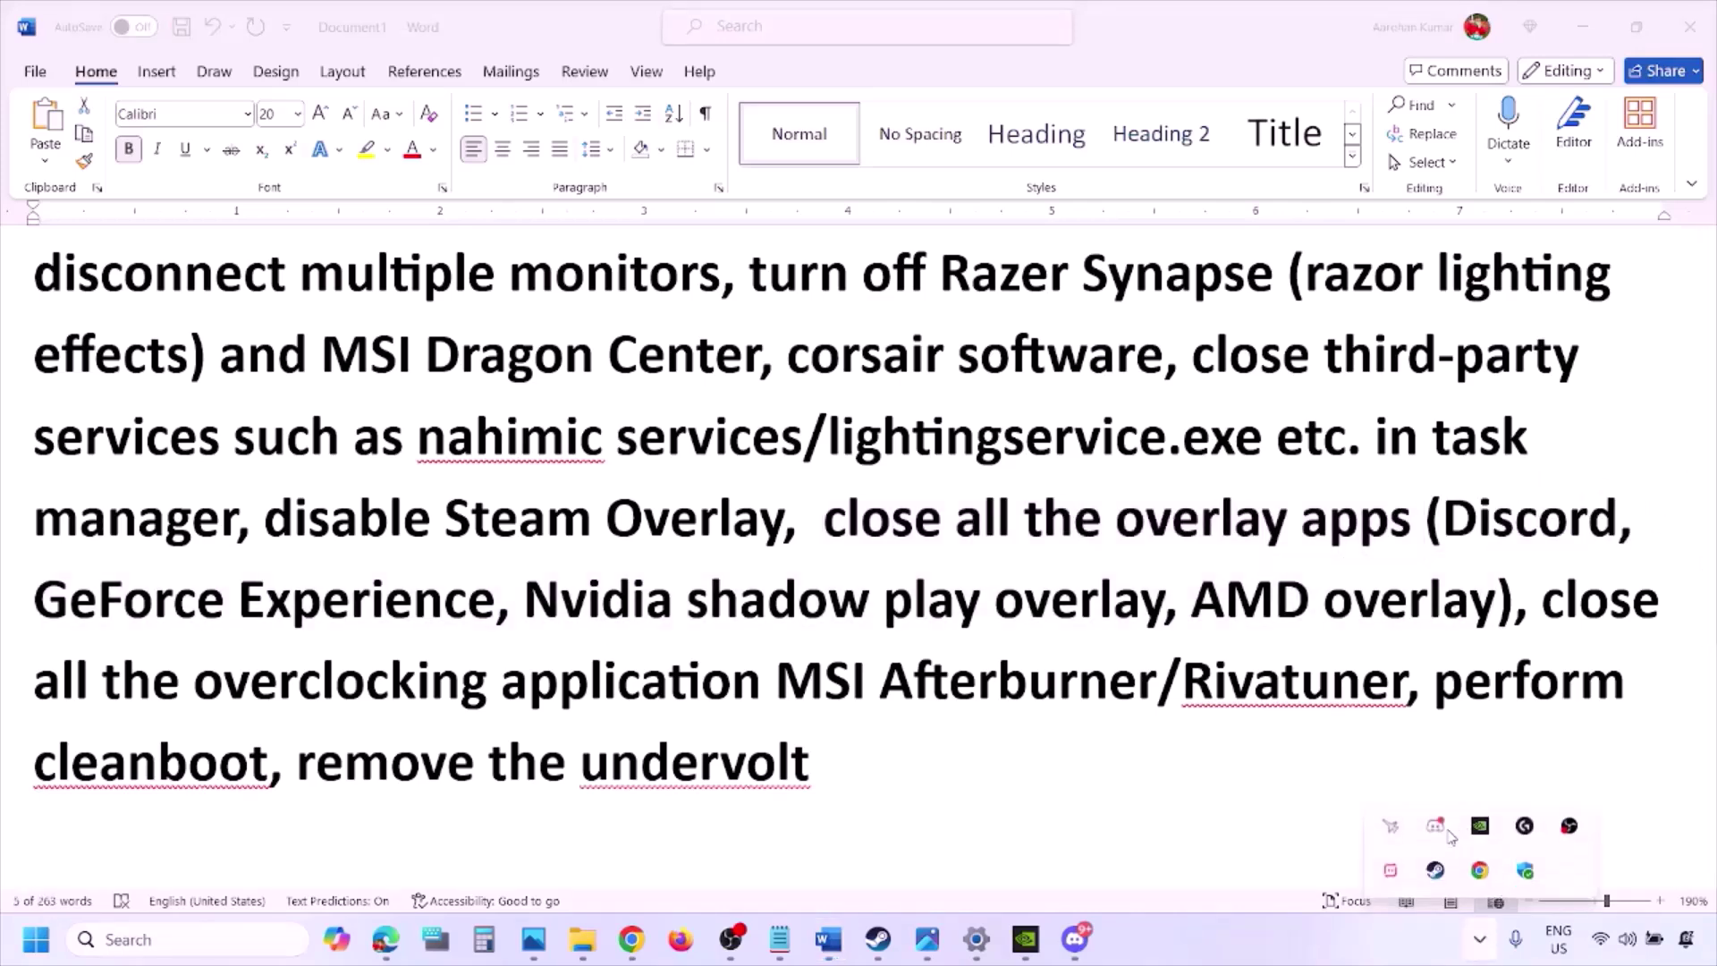
right_click(1436, 830)
click(1521, 809)
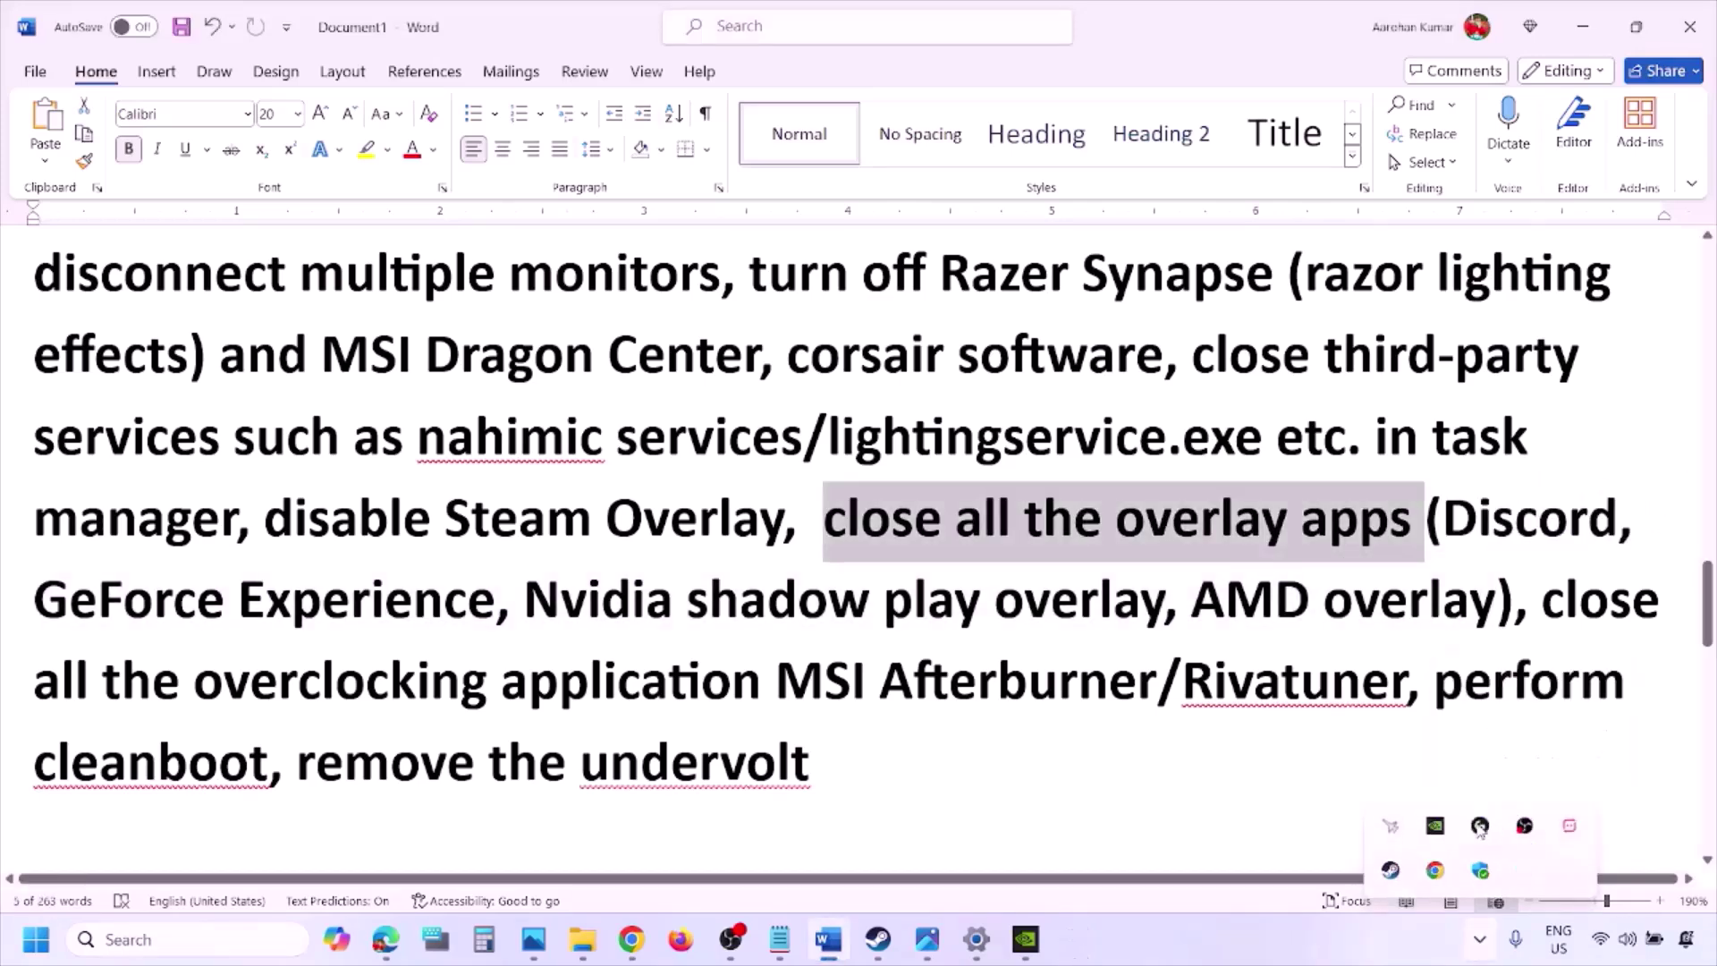
click(1435, 828)
click(1436, 821)
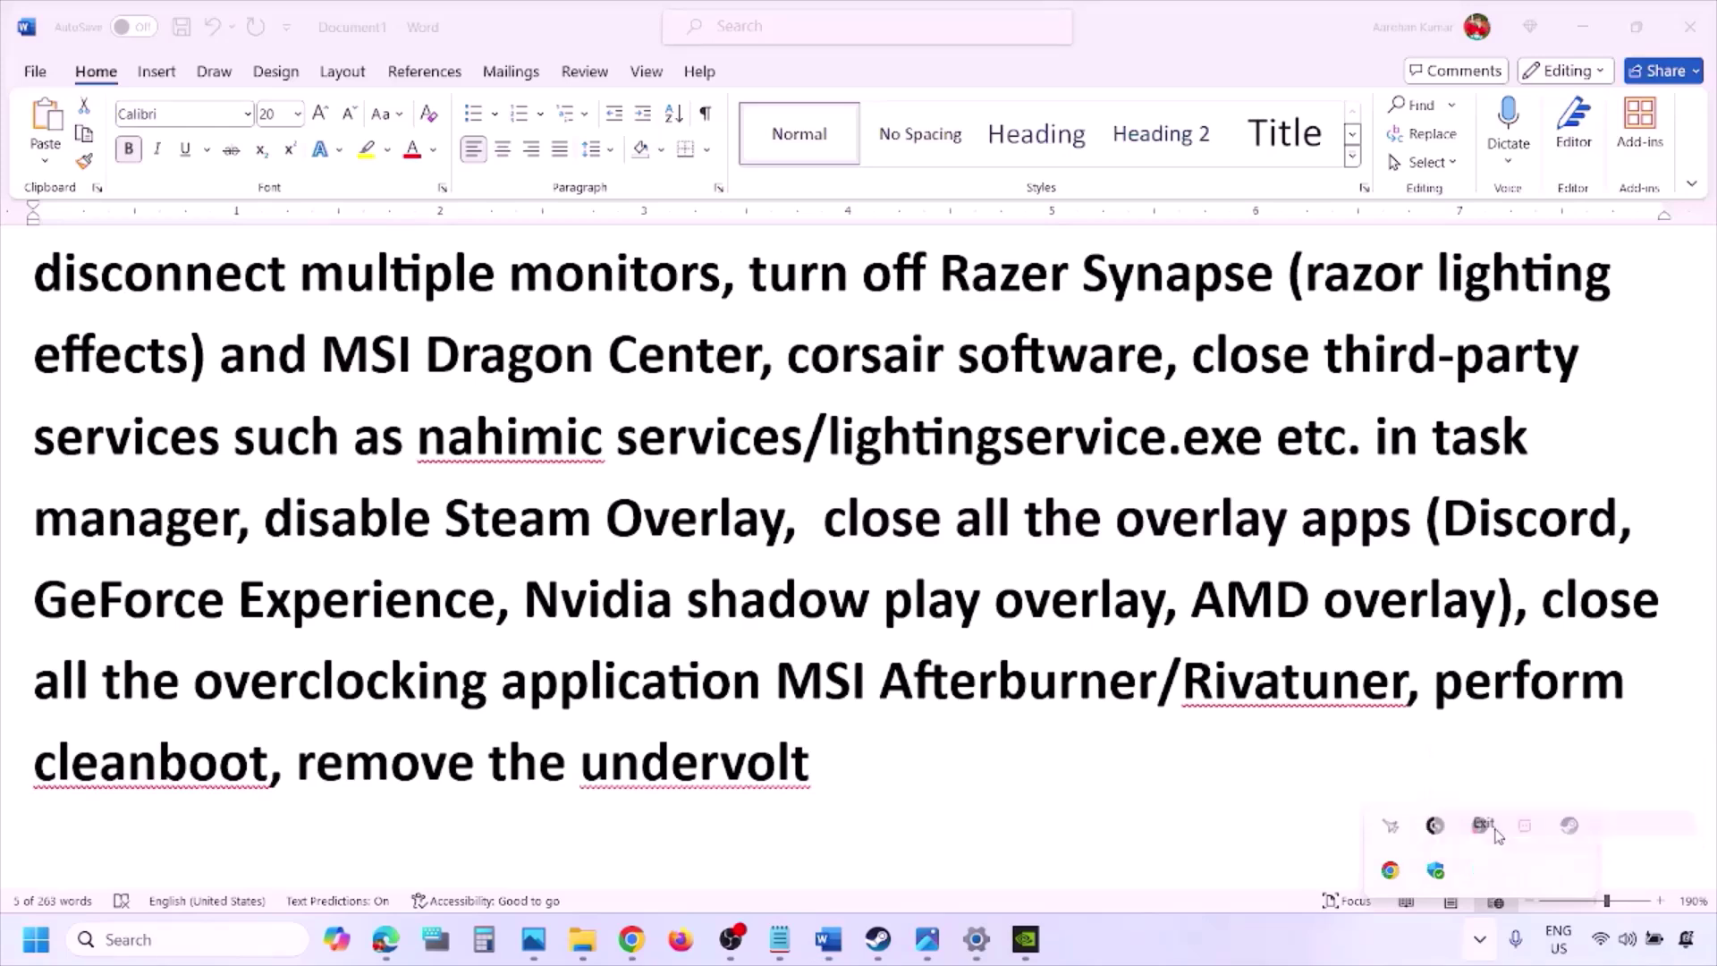
Step: Quit Logitech G HUB and one more third-party app still running in the background
right_click(1434, 830)
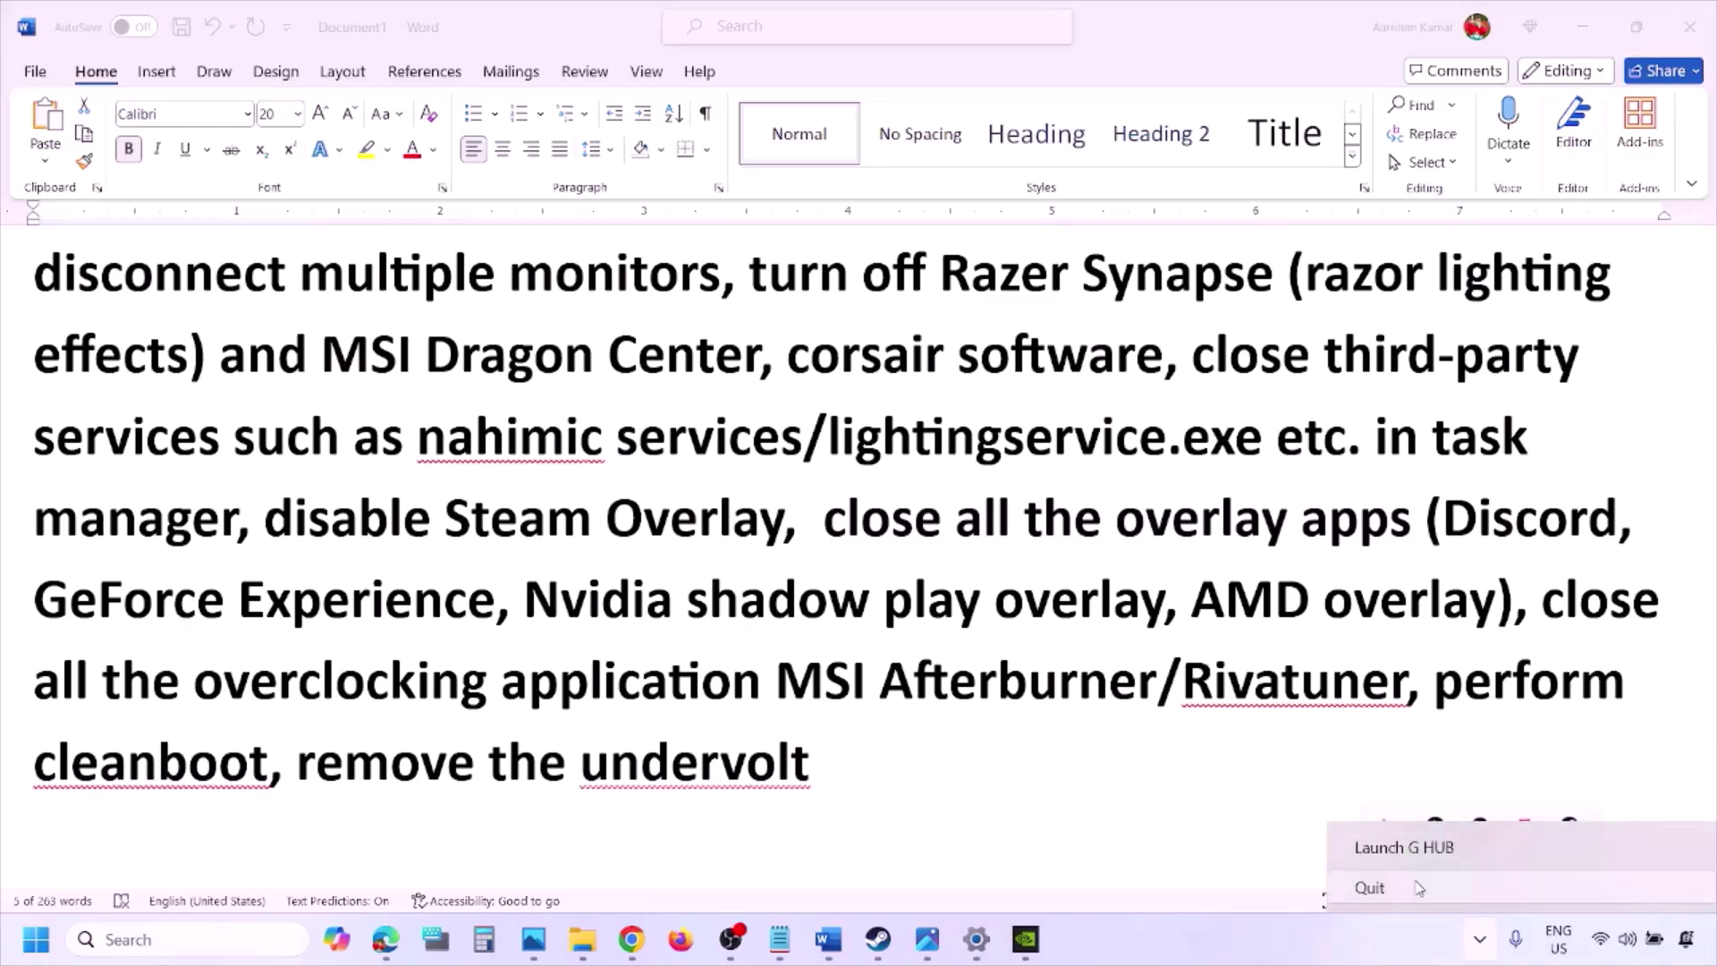
click(1367, 886)
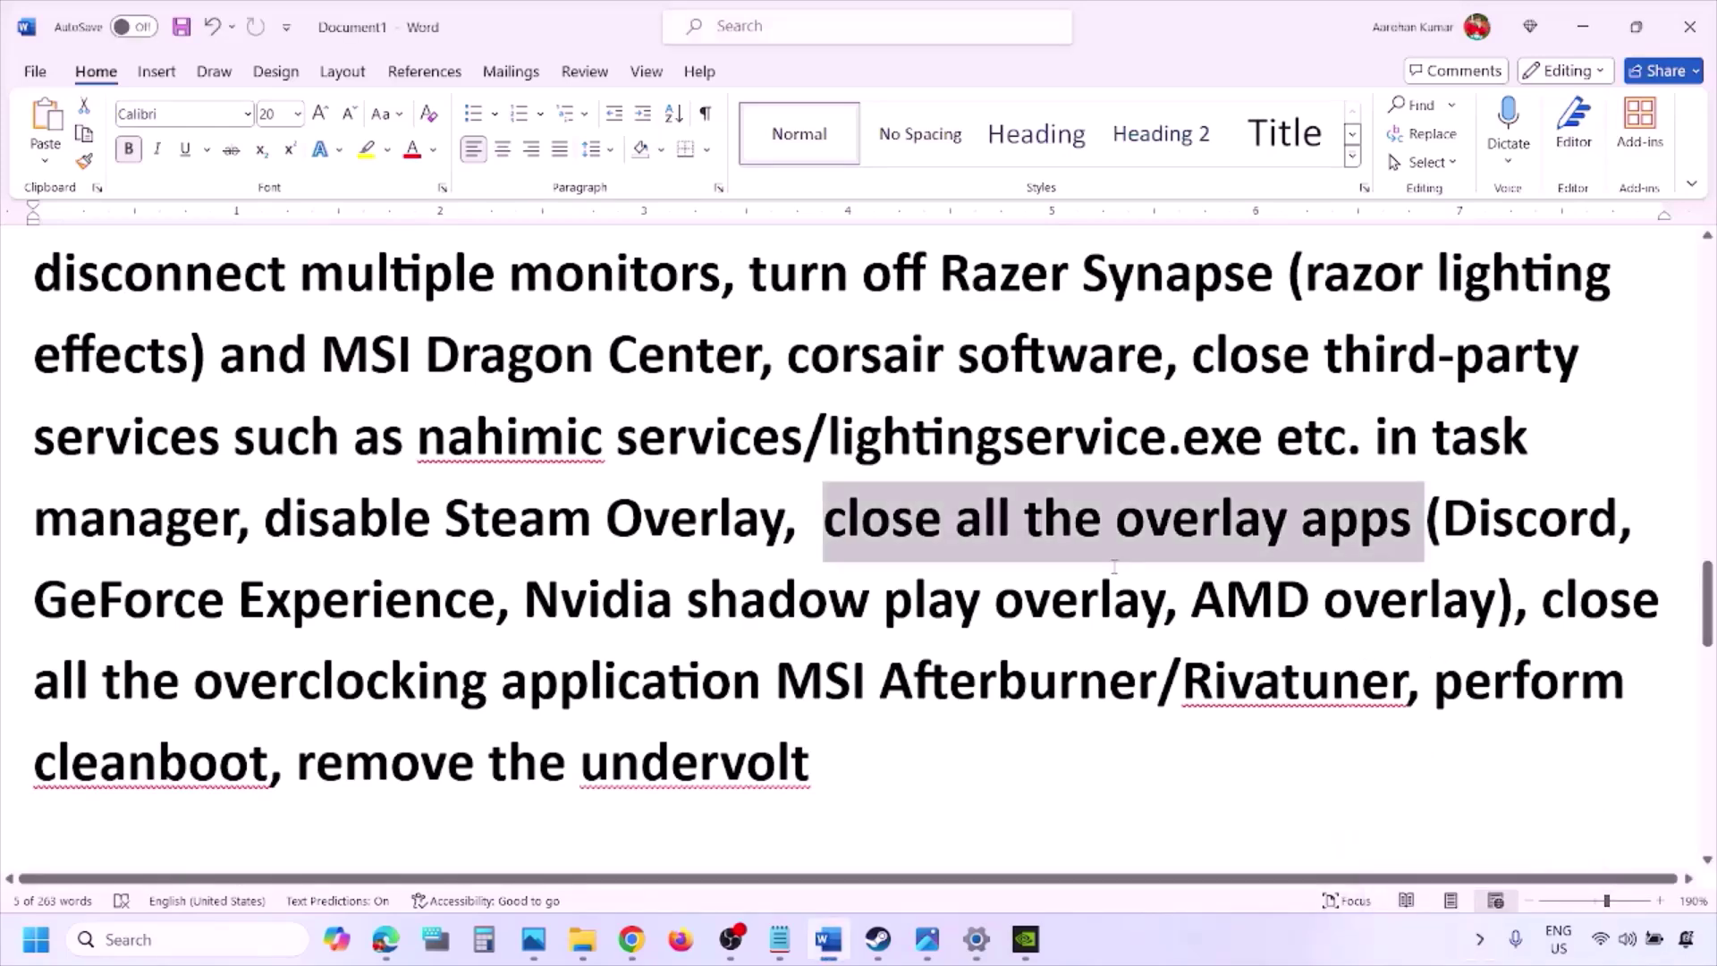
click(1481, 939)
right_click(1480, 827)
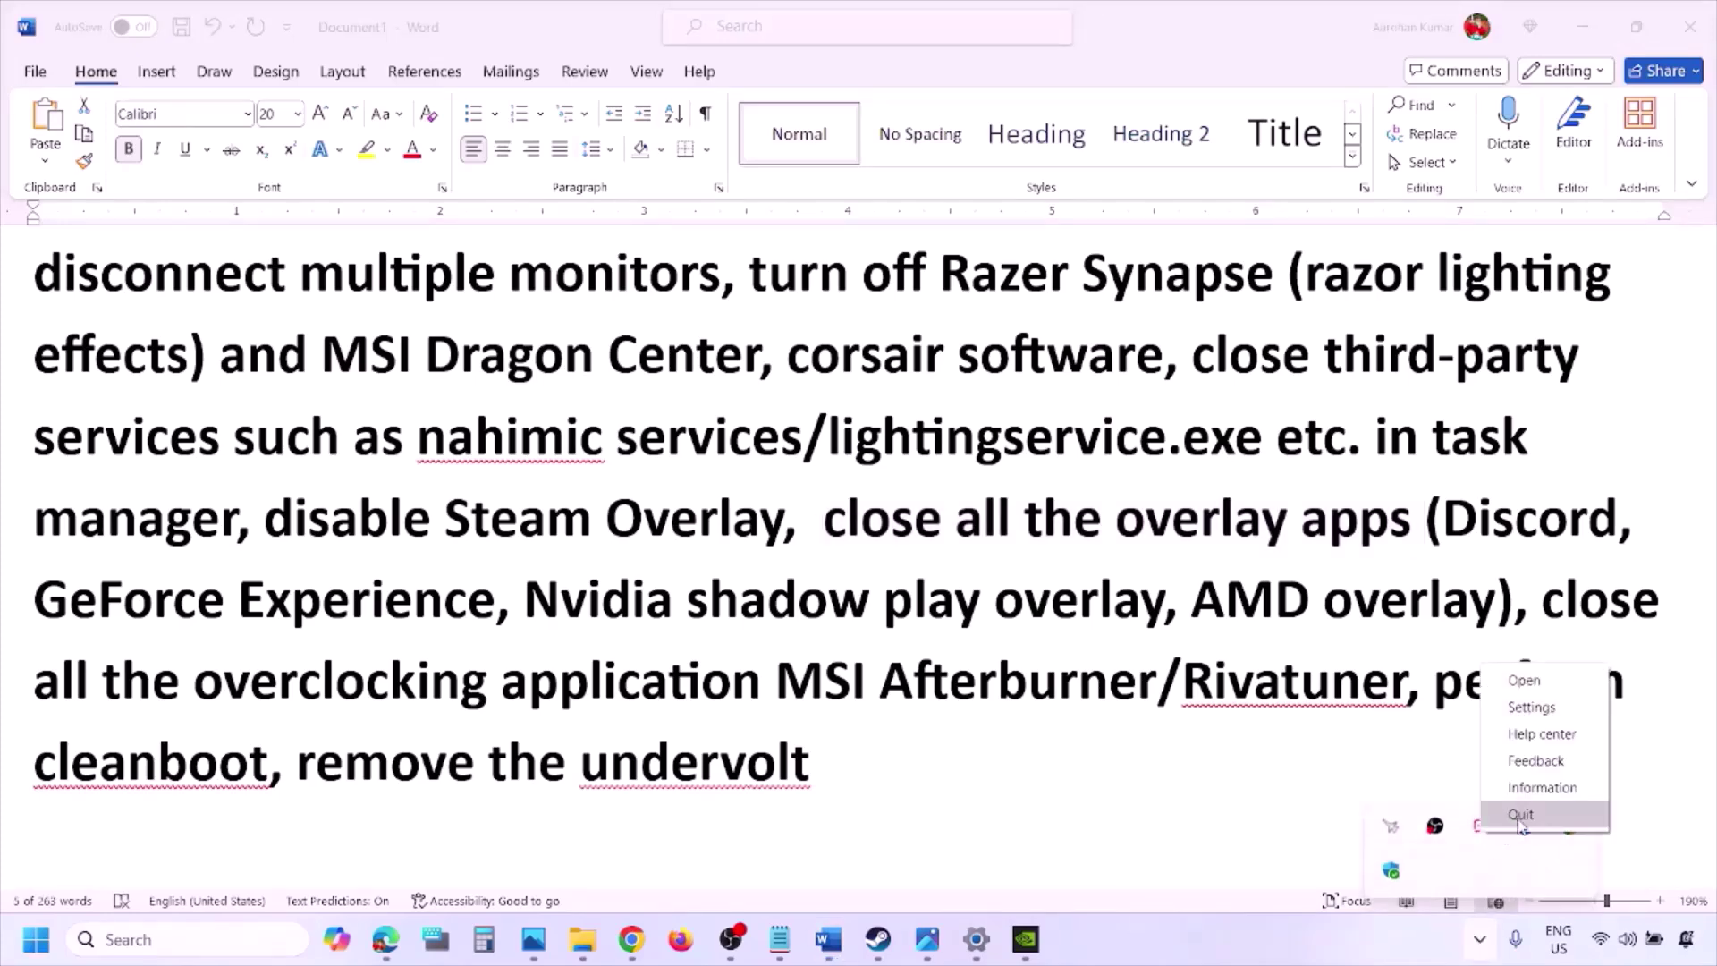
click(1518, 811)
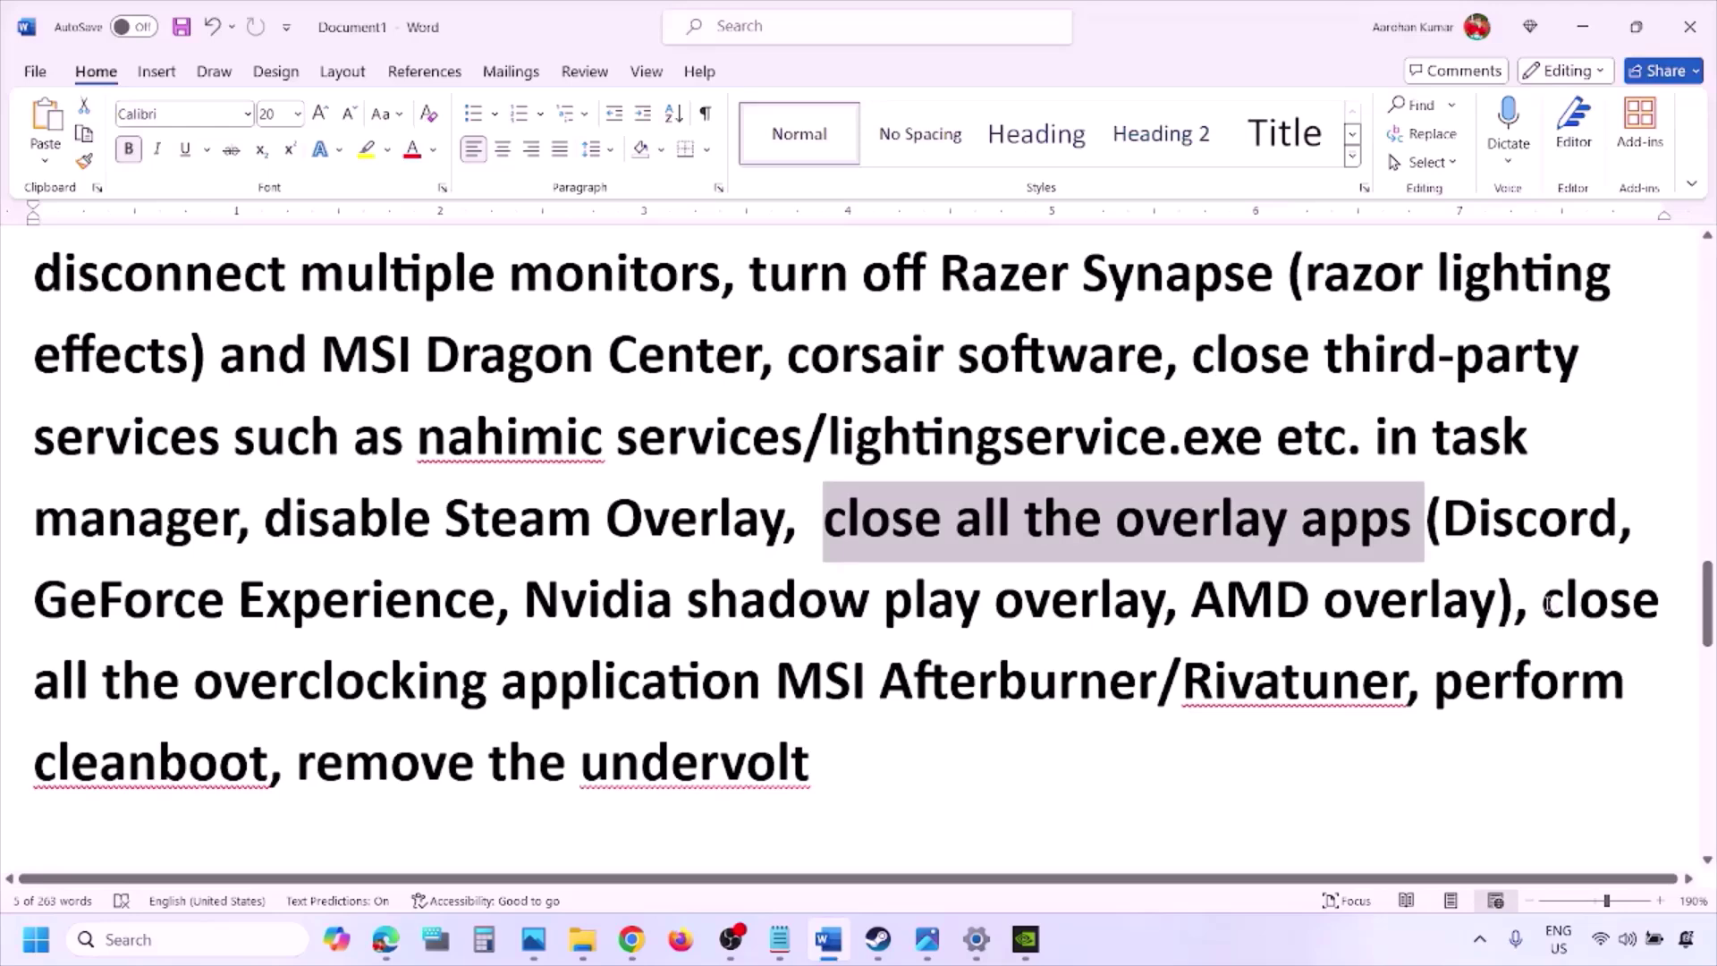
Step: Highlight the Step 9 instruction on closing overclocking applications and close MSI Afterburner running in the background
drag(1548, 605, 823, 684)
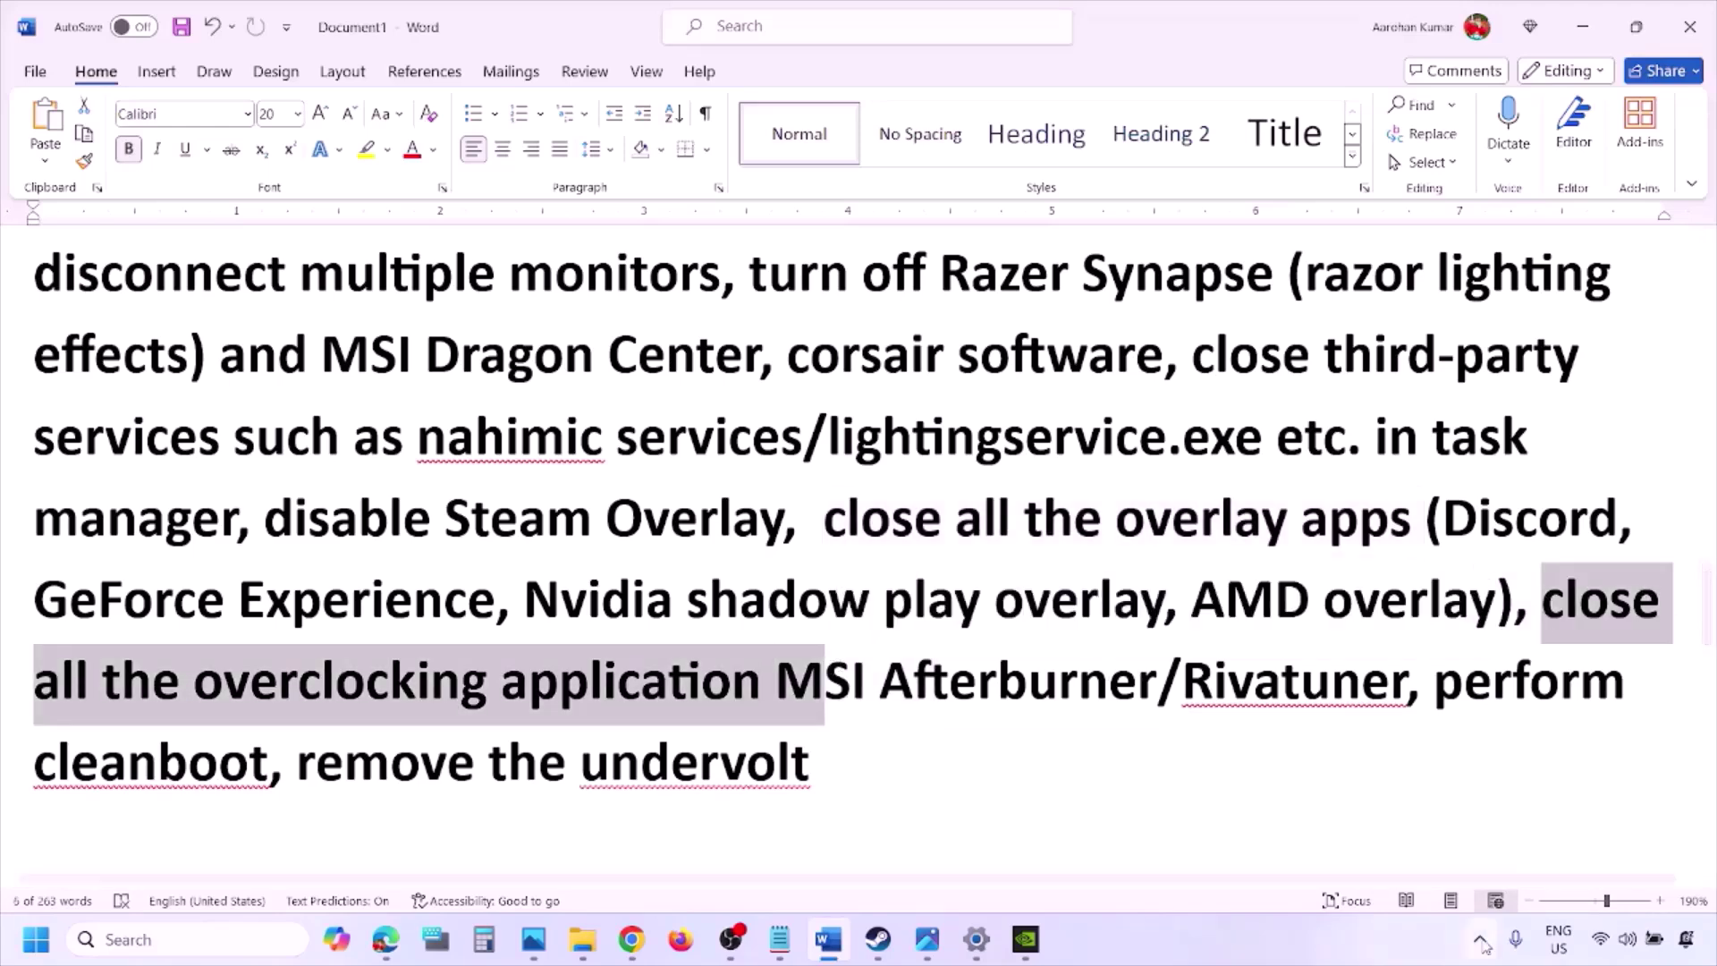
click(1481, 942)
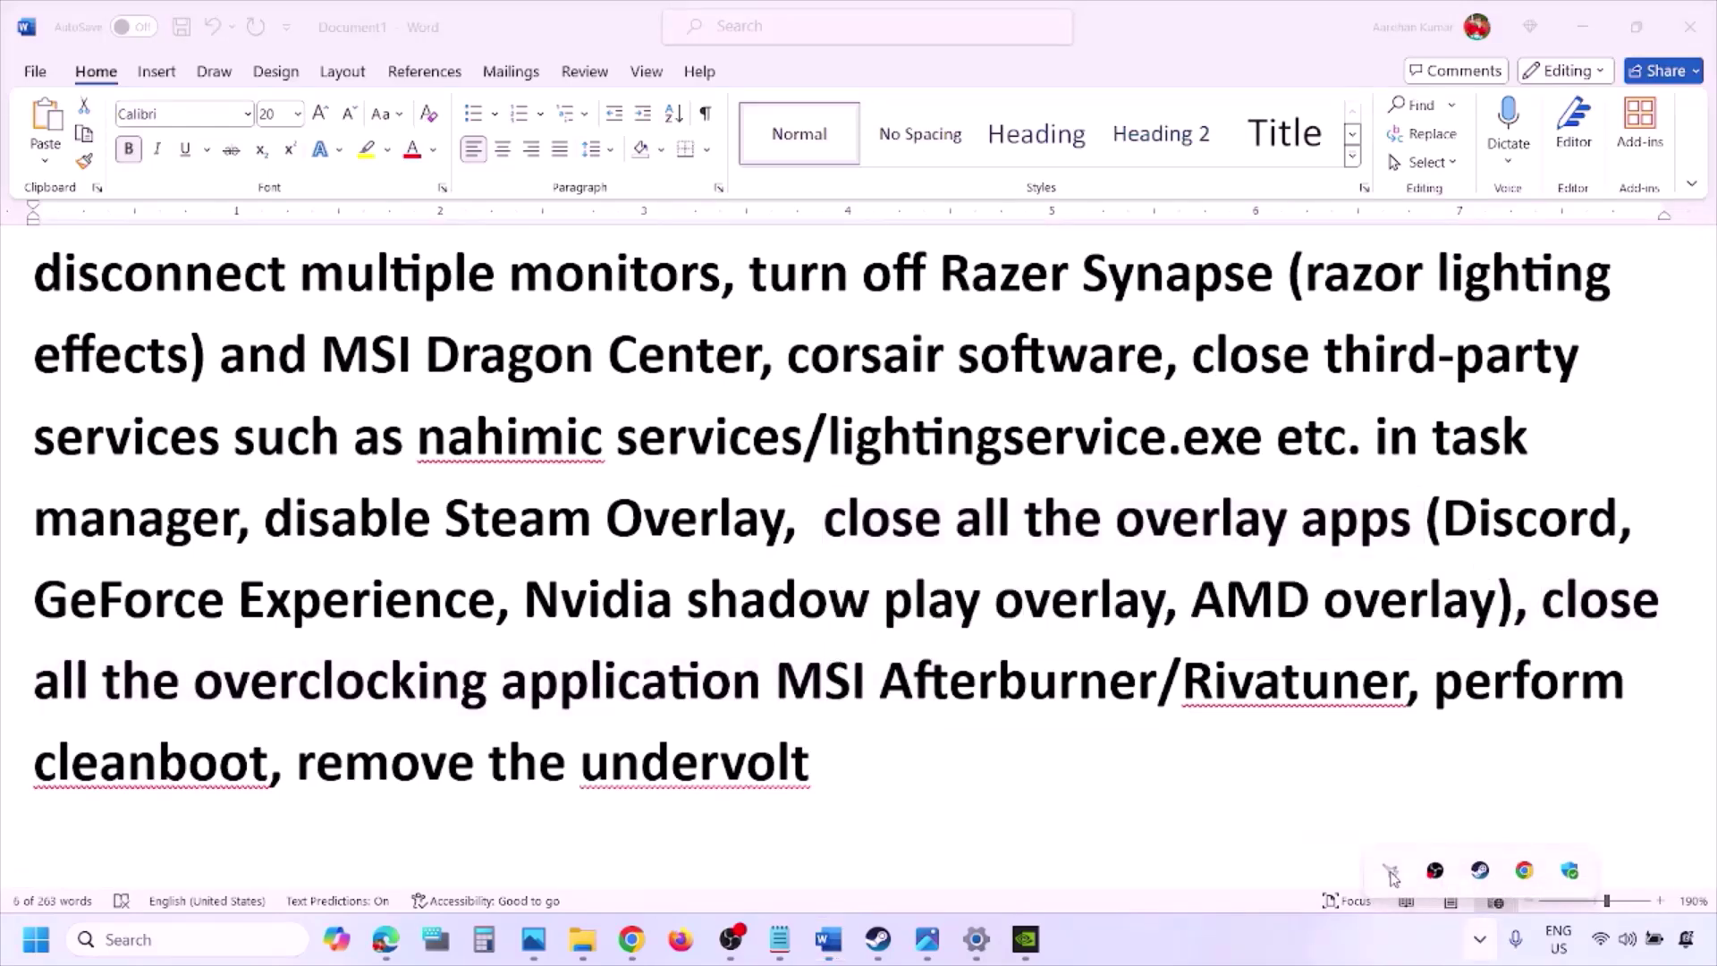
right_click(1388, 872)
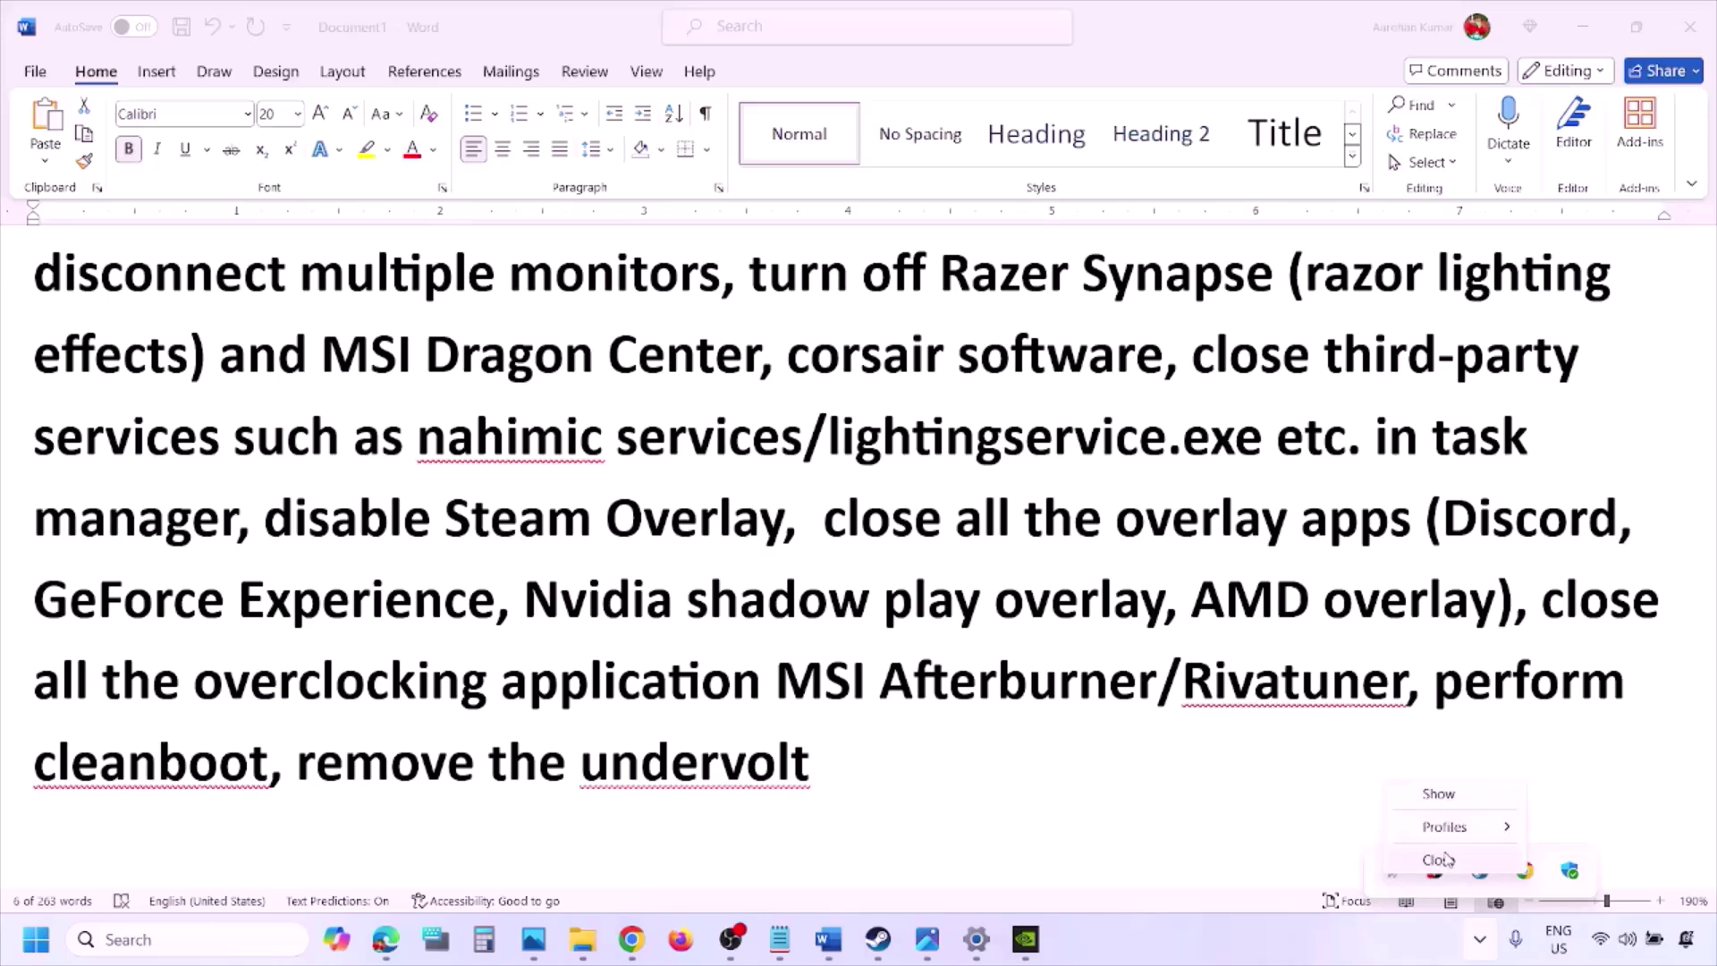
click(1444, 862)
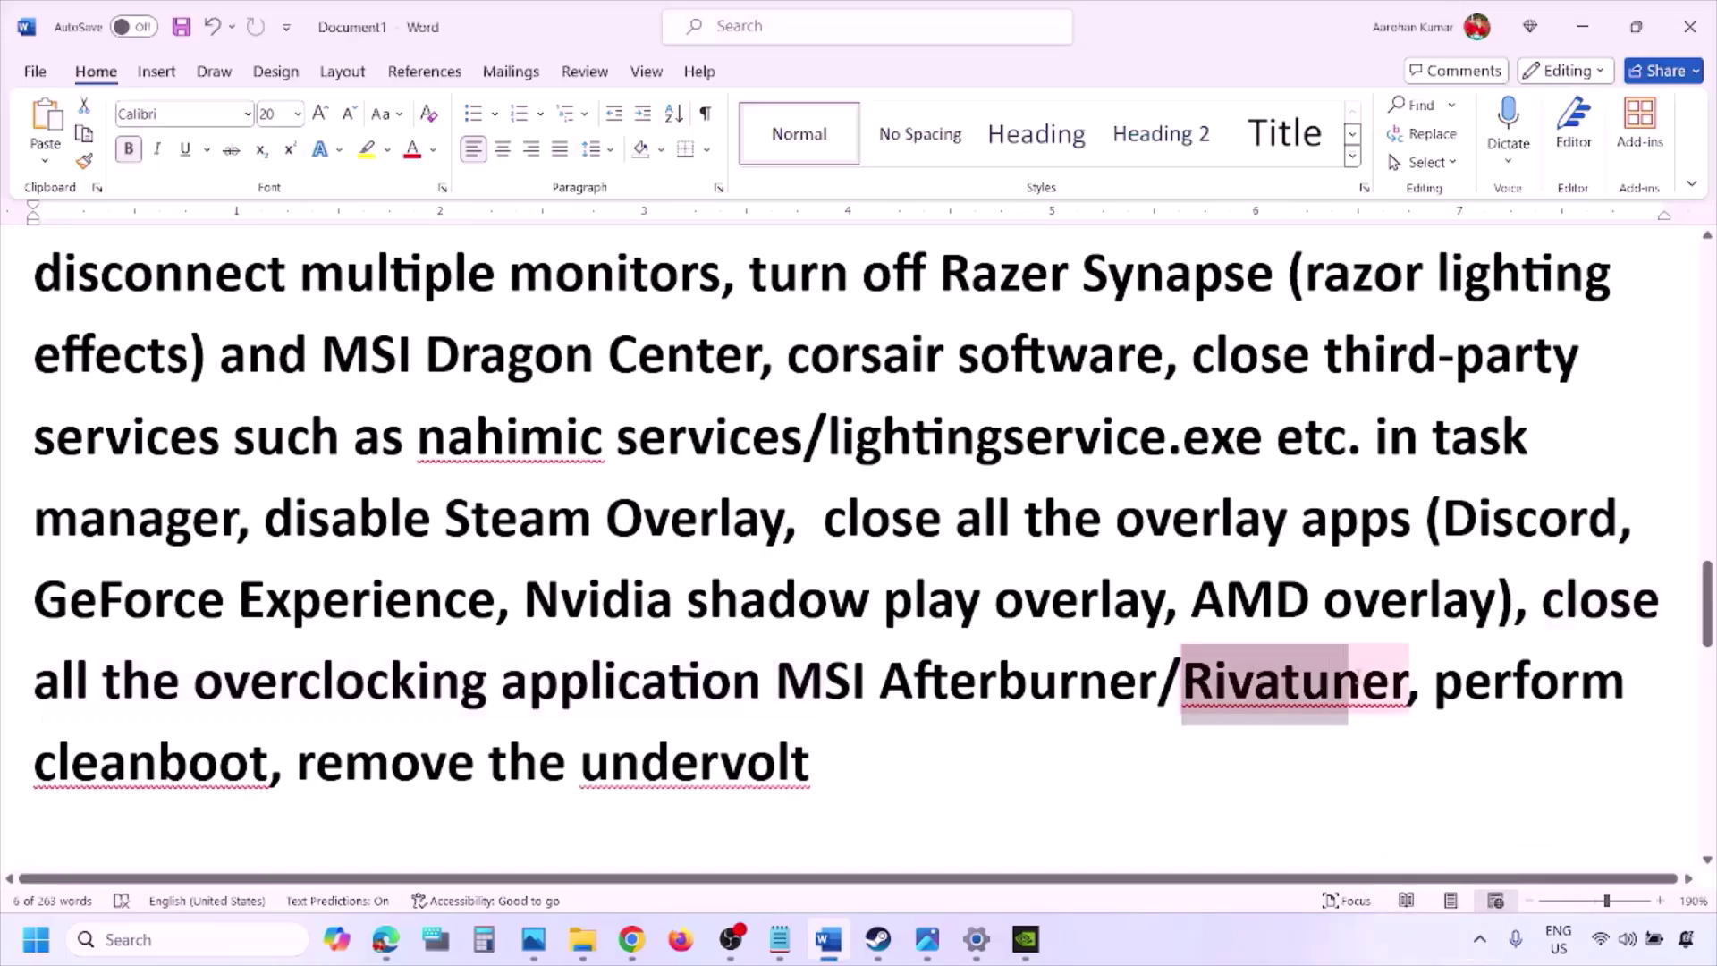
Step: Highlight the Step 9 clean boot instruction, search Windows for "system", and open System Configuration
drag(1347, 688, 1580, 689)
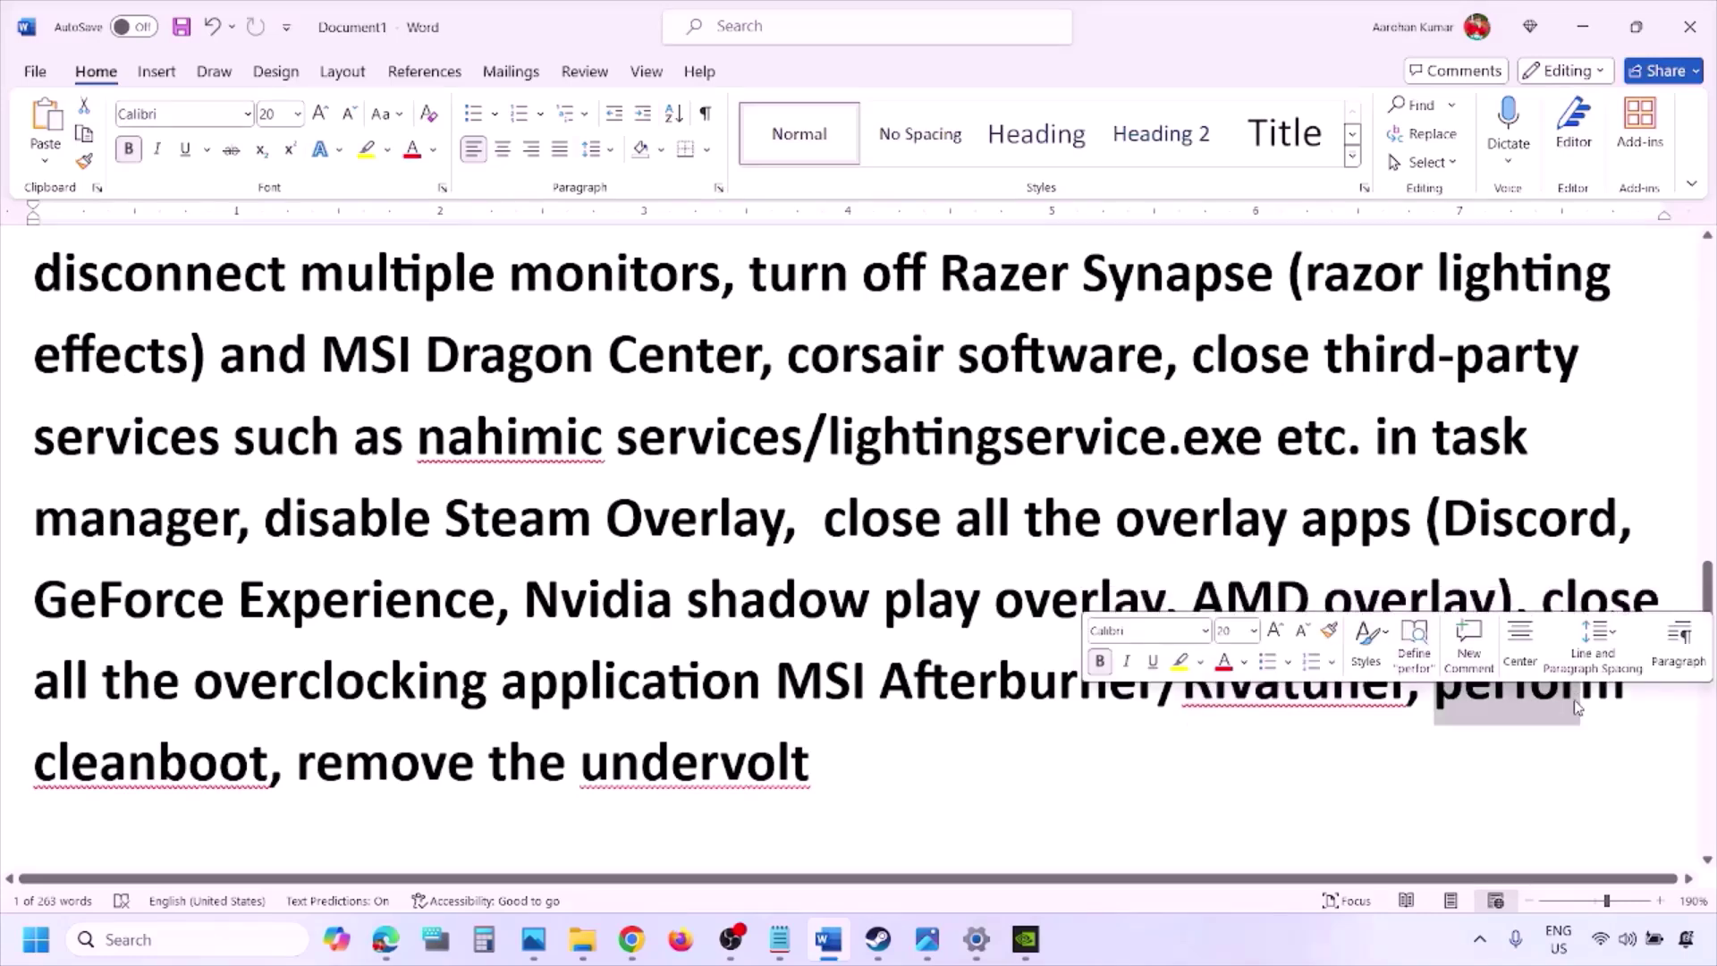
click(121, 937)
text(ystem)
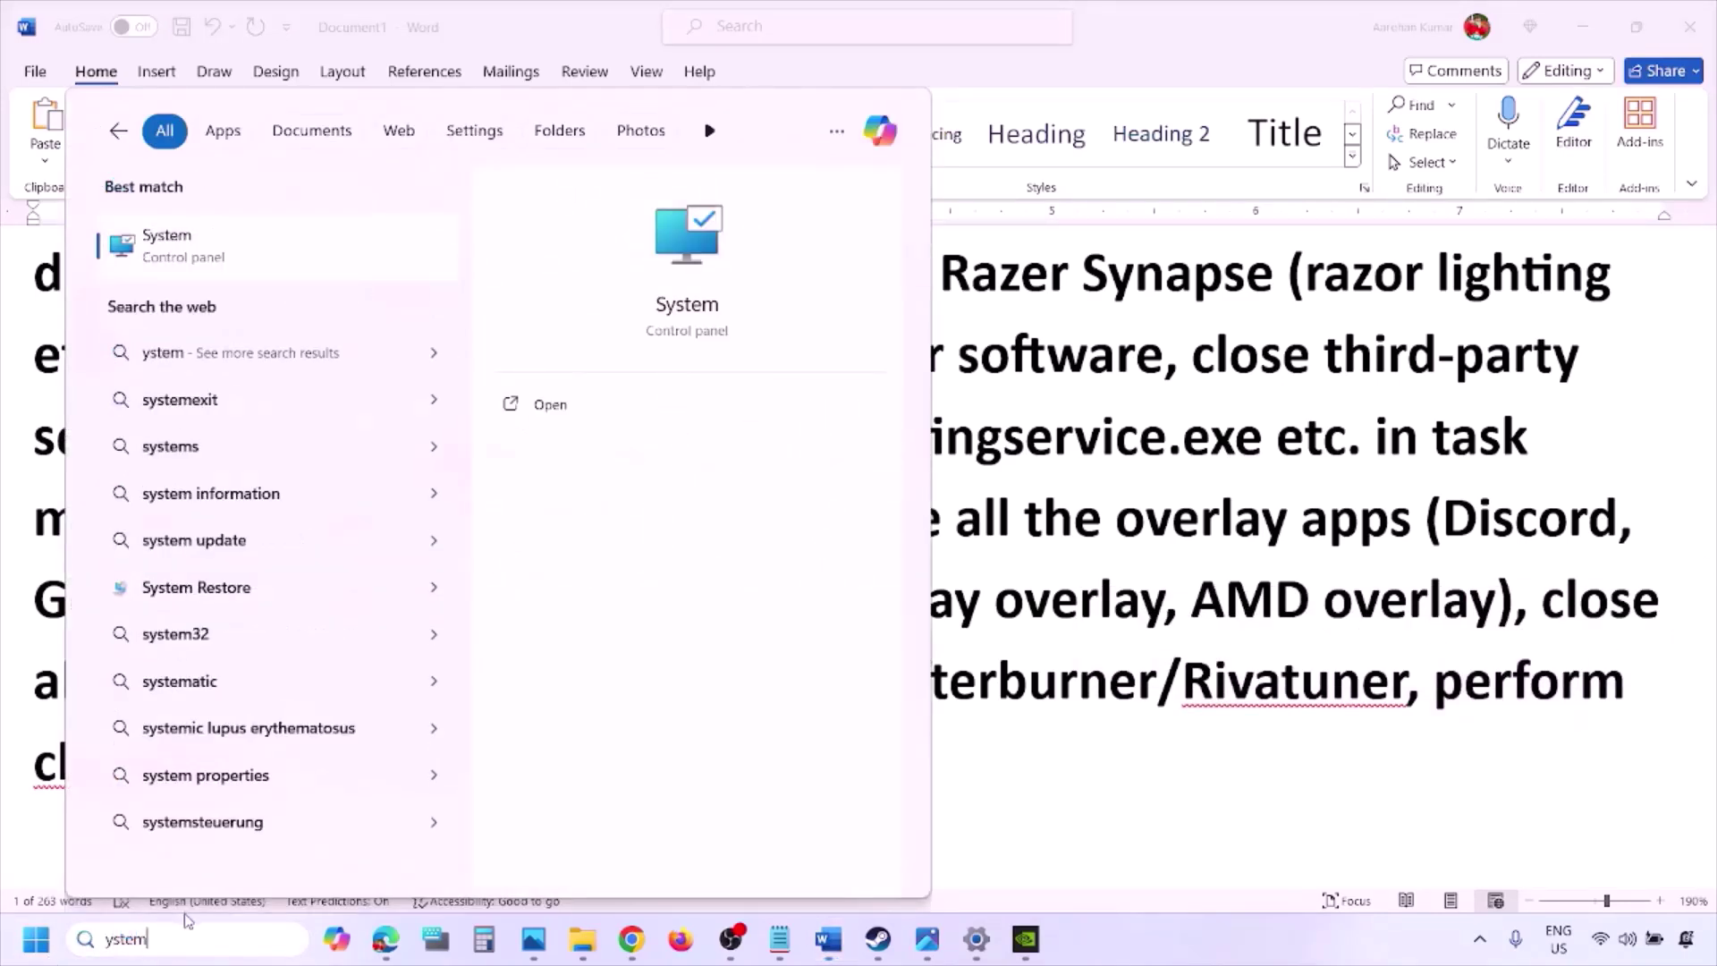
key(Home)
text(s)
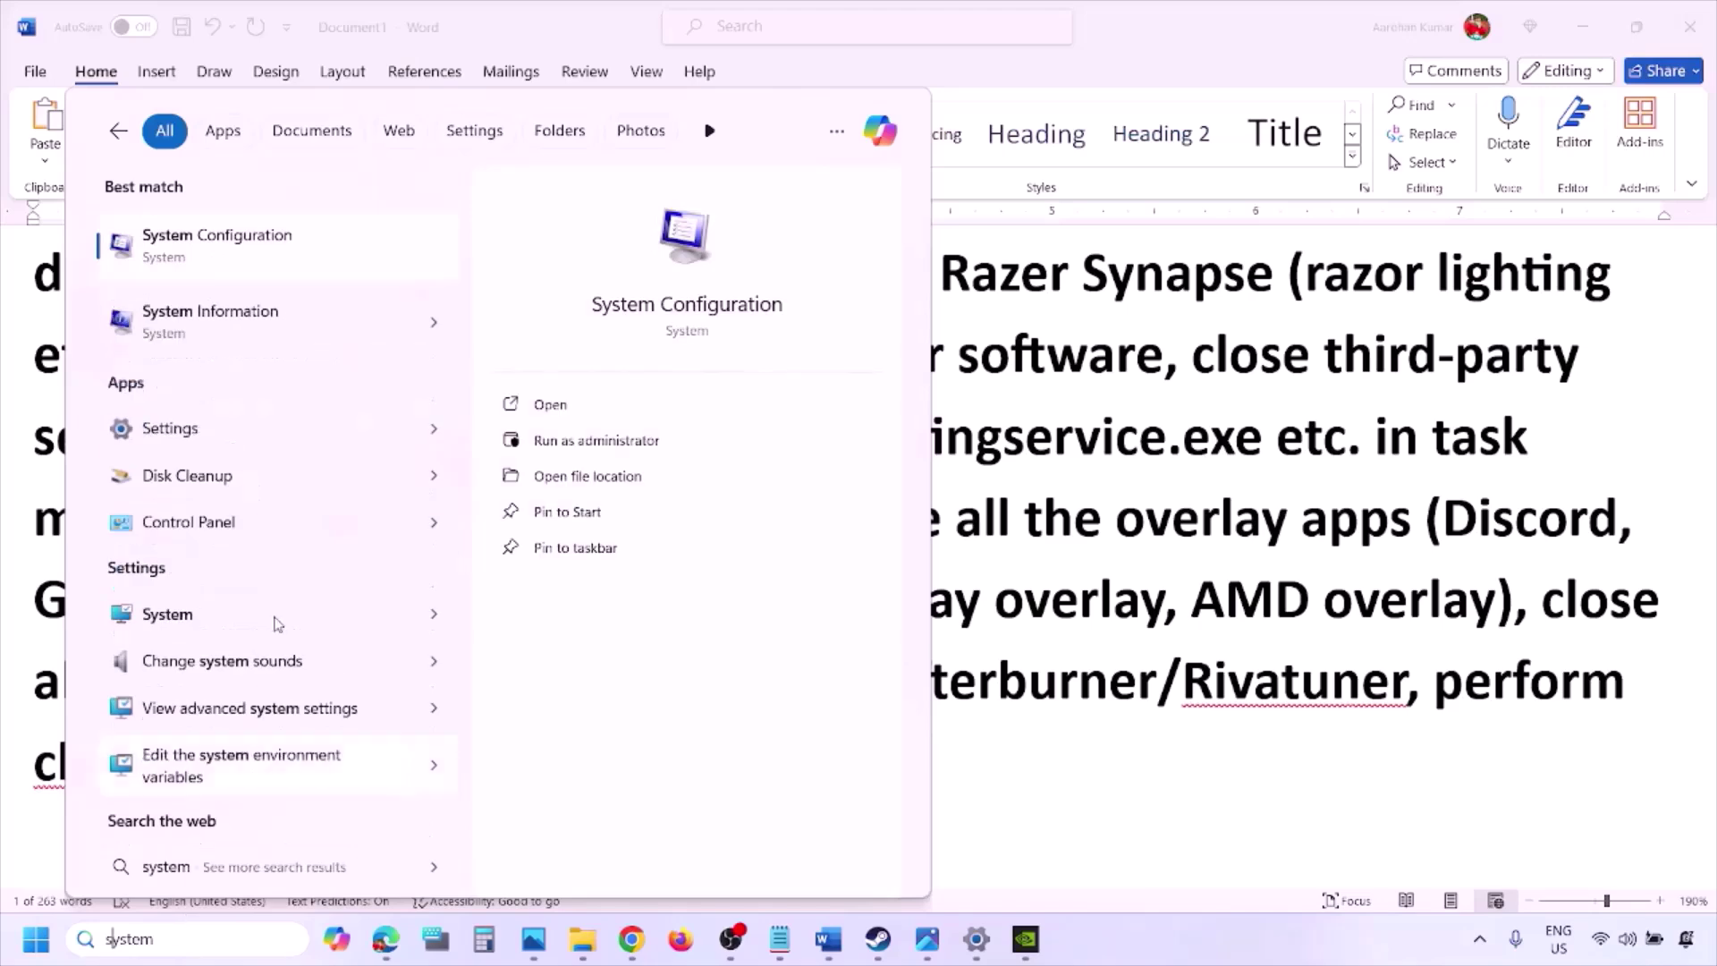
click(270, 253)
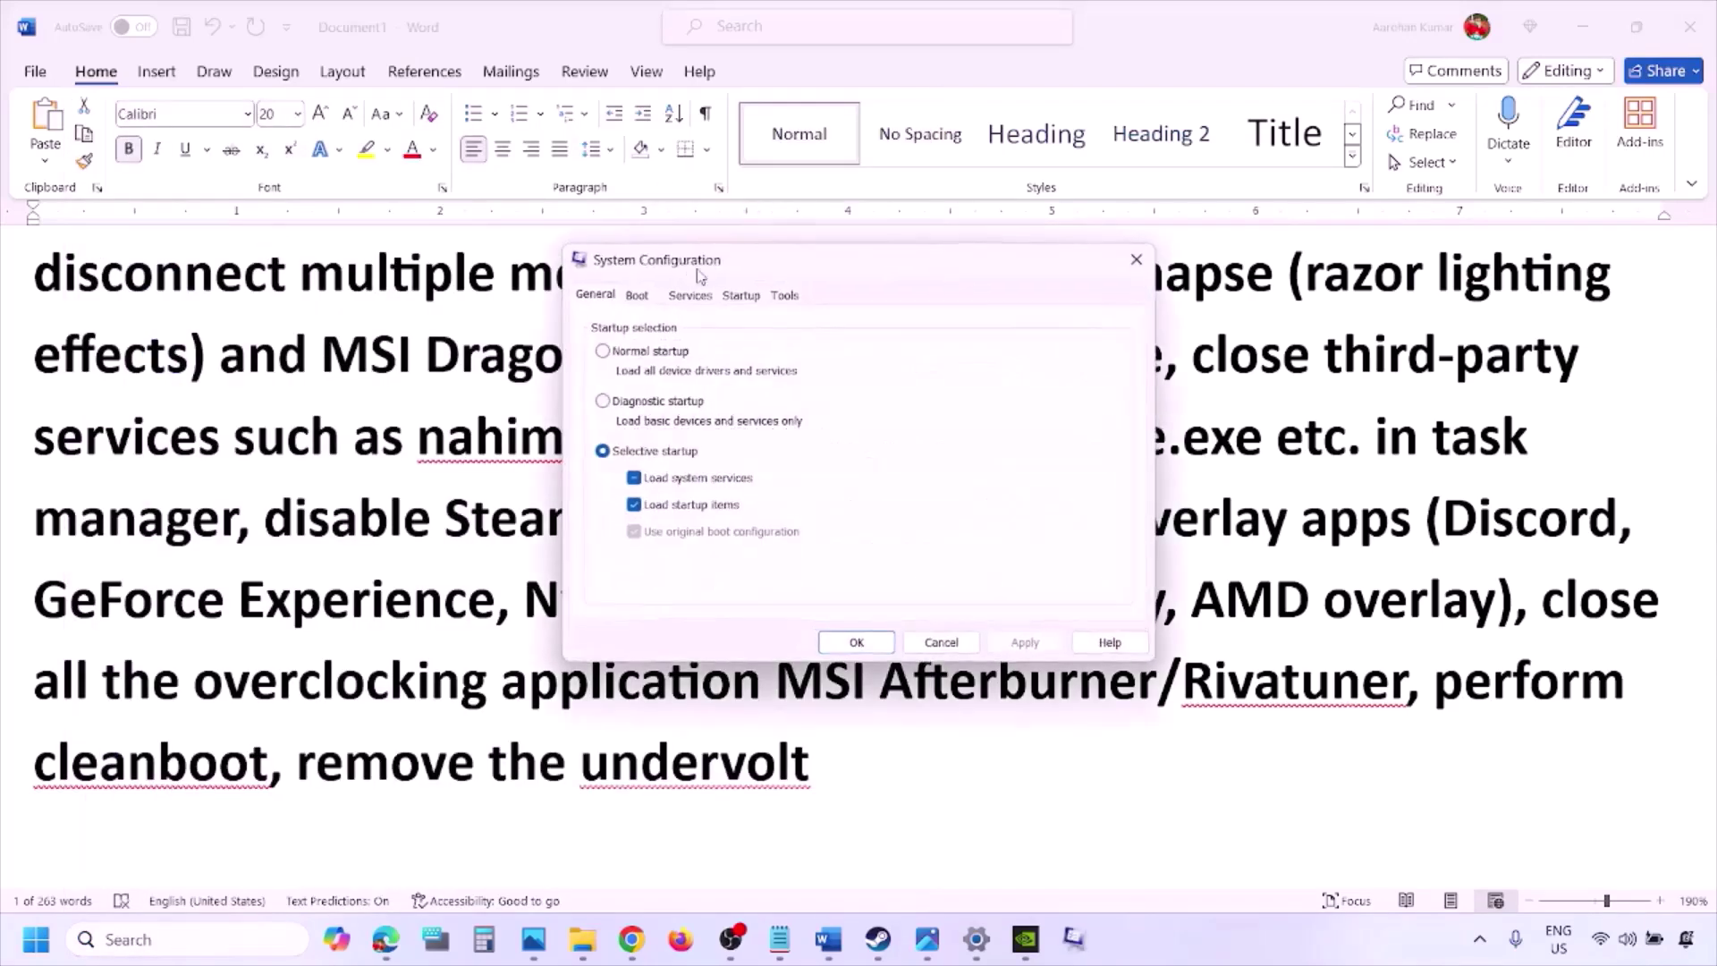
Step: Review the System Configuration services with all Microsoft services hidden and close the dialog without applying changes
click(702, 295)
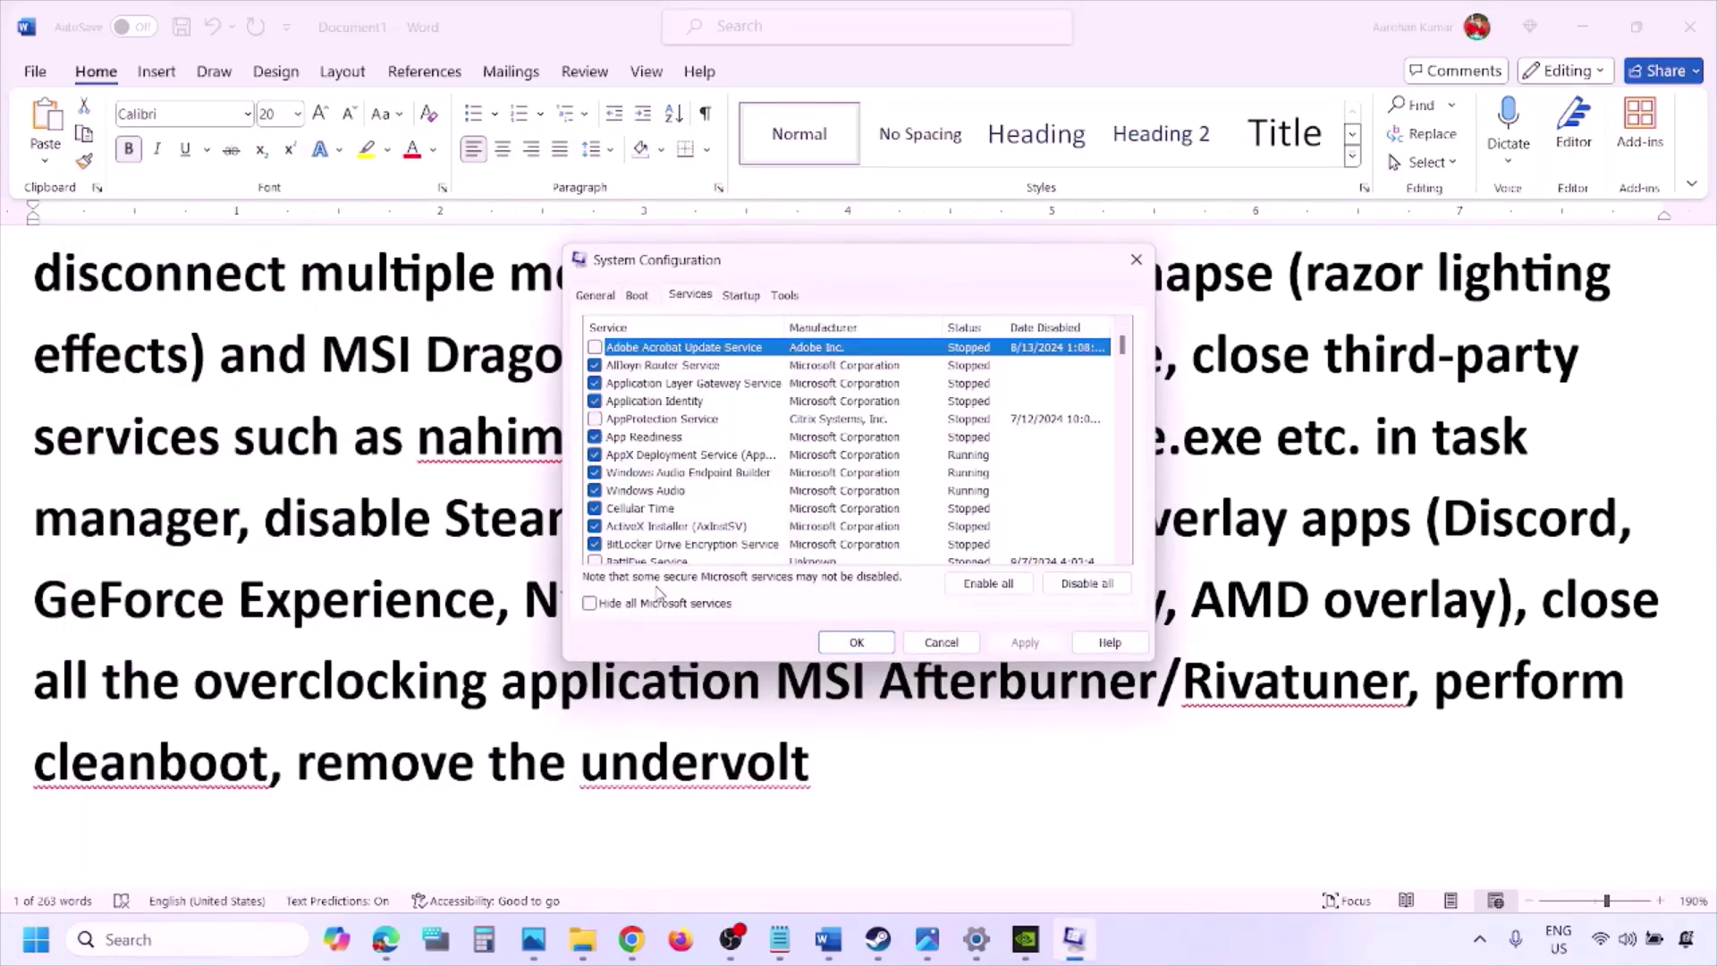
click(589, 604)
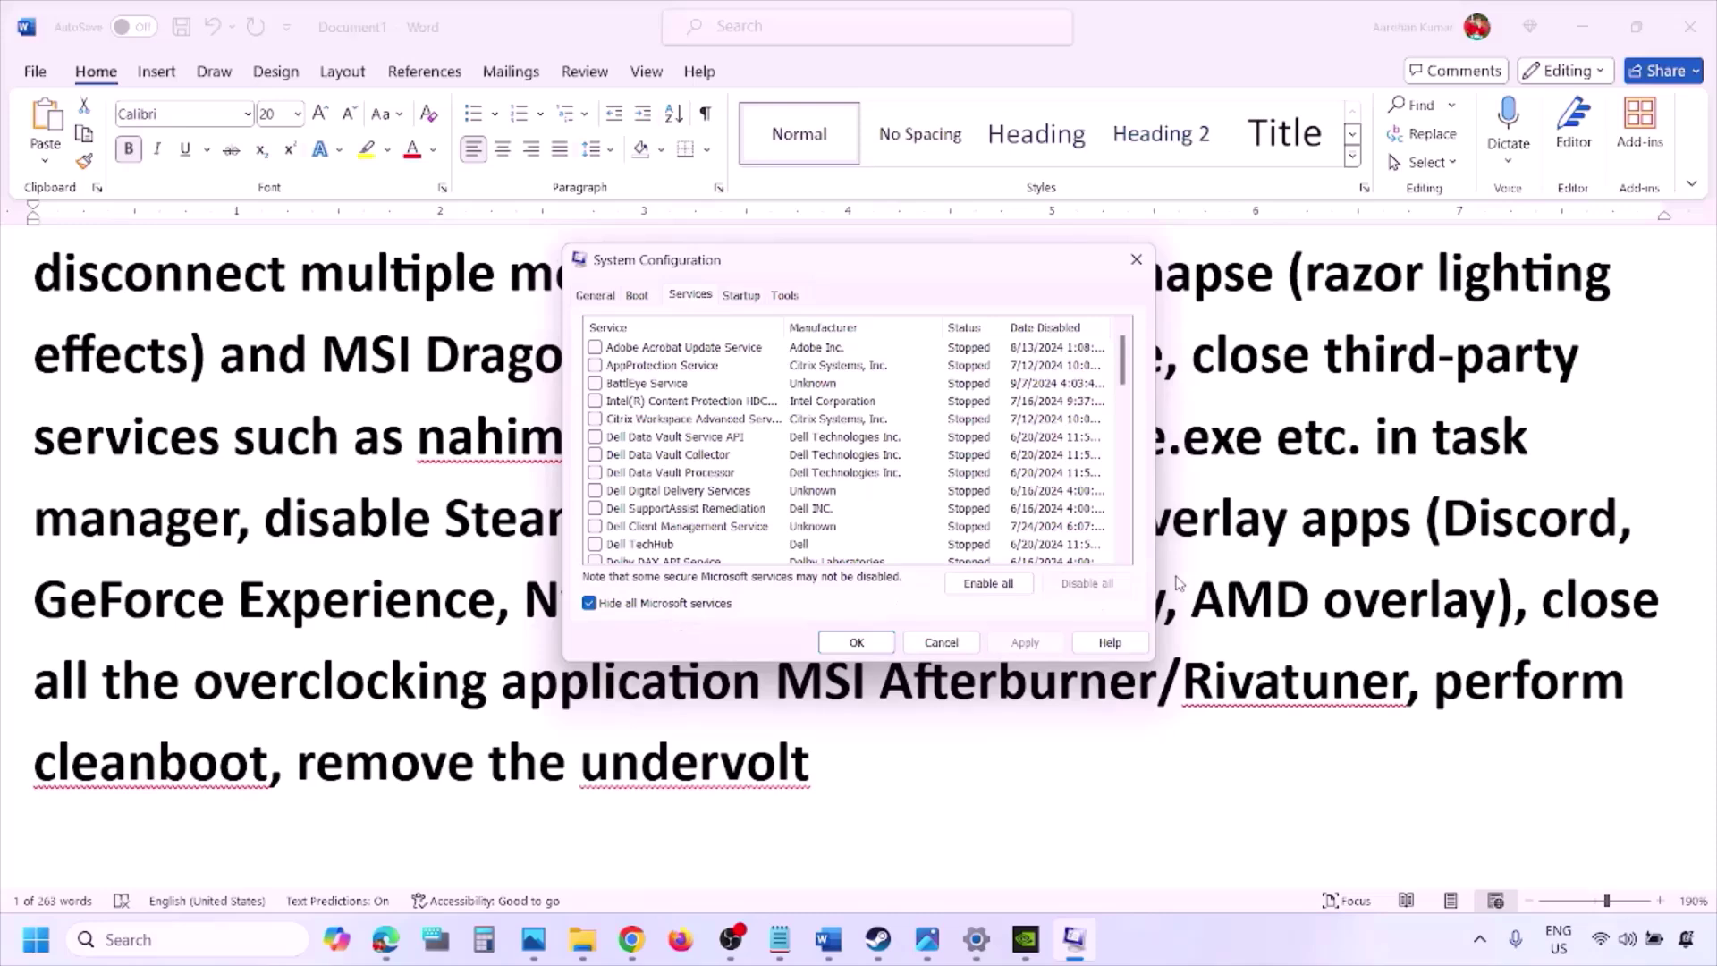
click(940, 641)
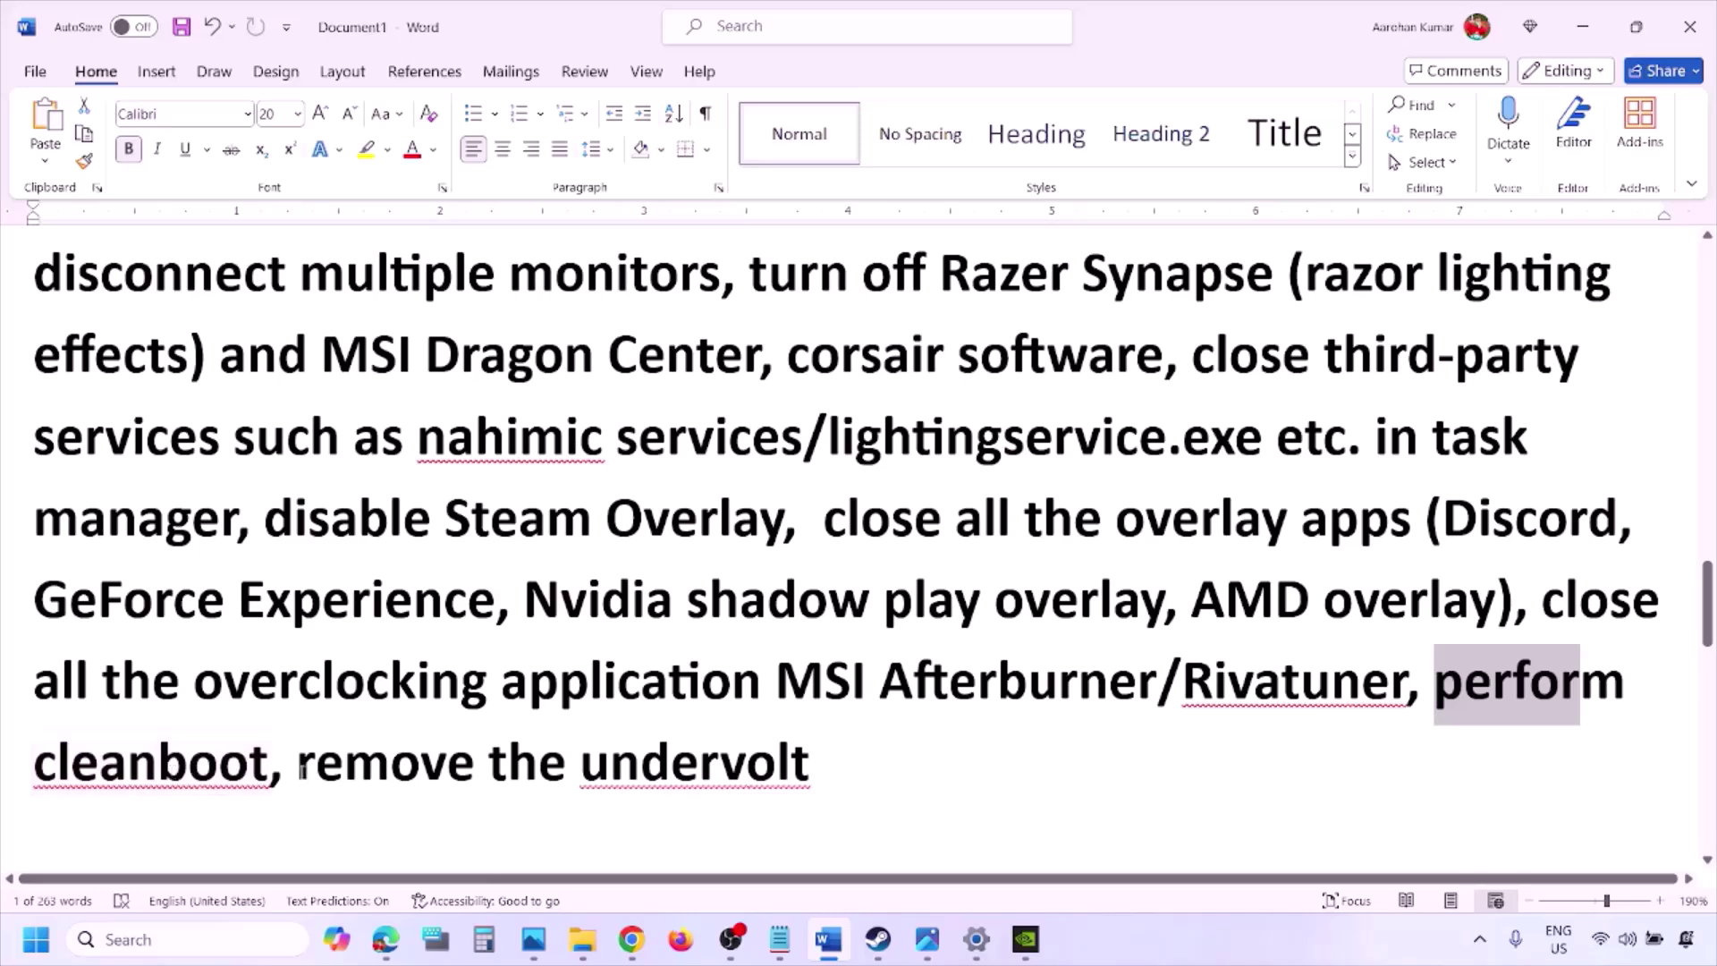
Step: Highlight "remove the undervolt" in Step 9 and the Step 10 heading on increasing the virtual memory
drag(302, 766, 810, 769)
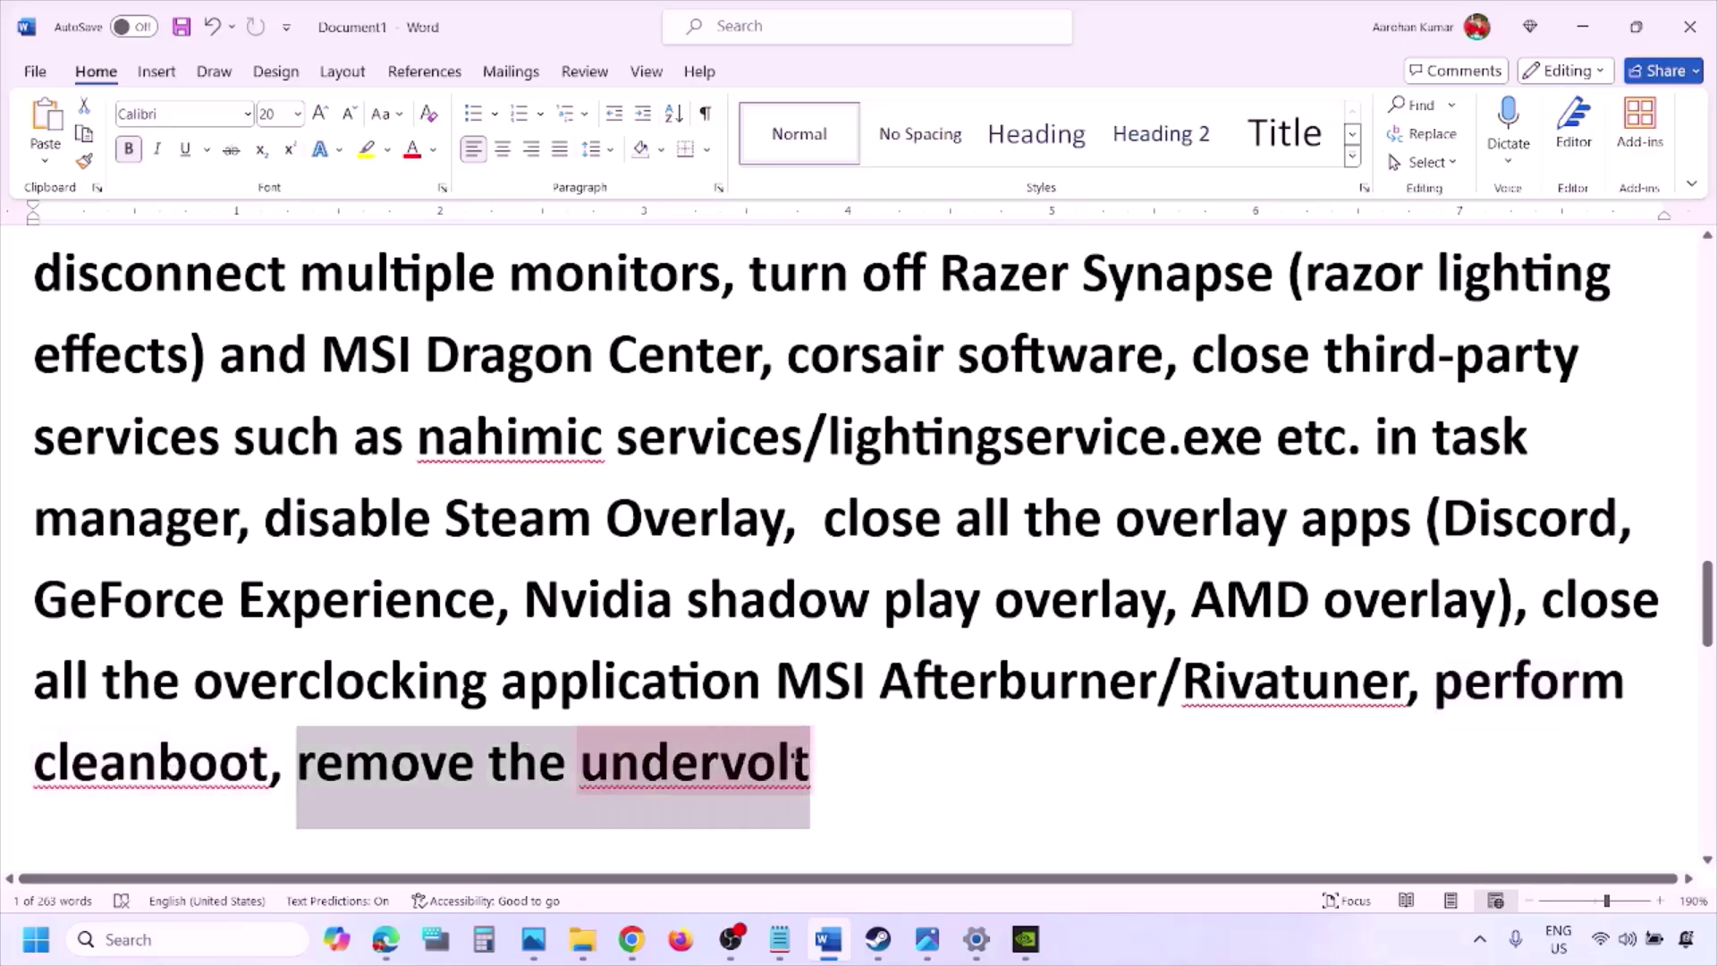
click(1075, 762)
scroll(1074, 762, down, 5)
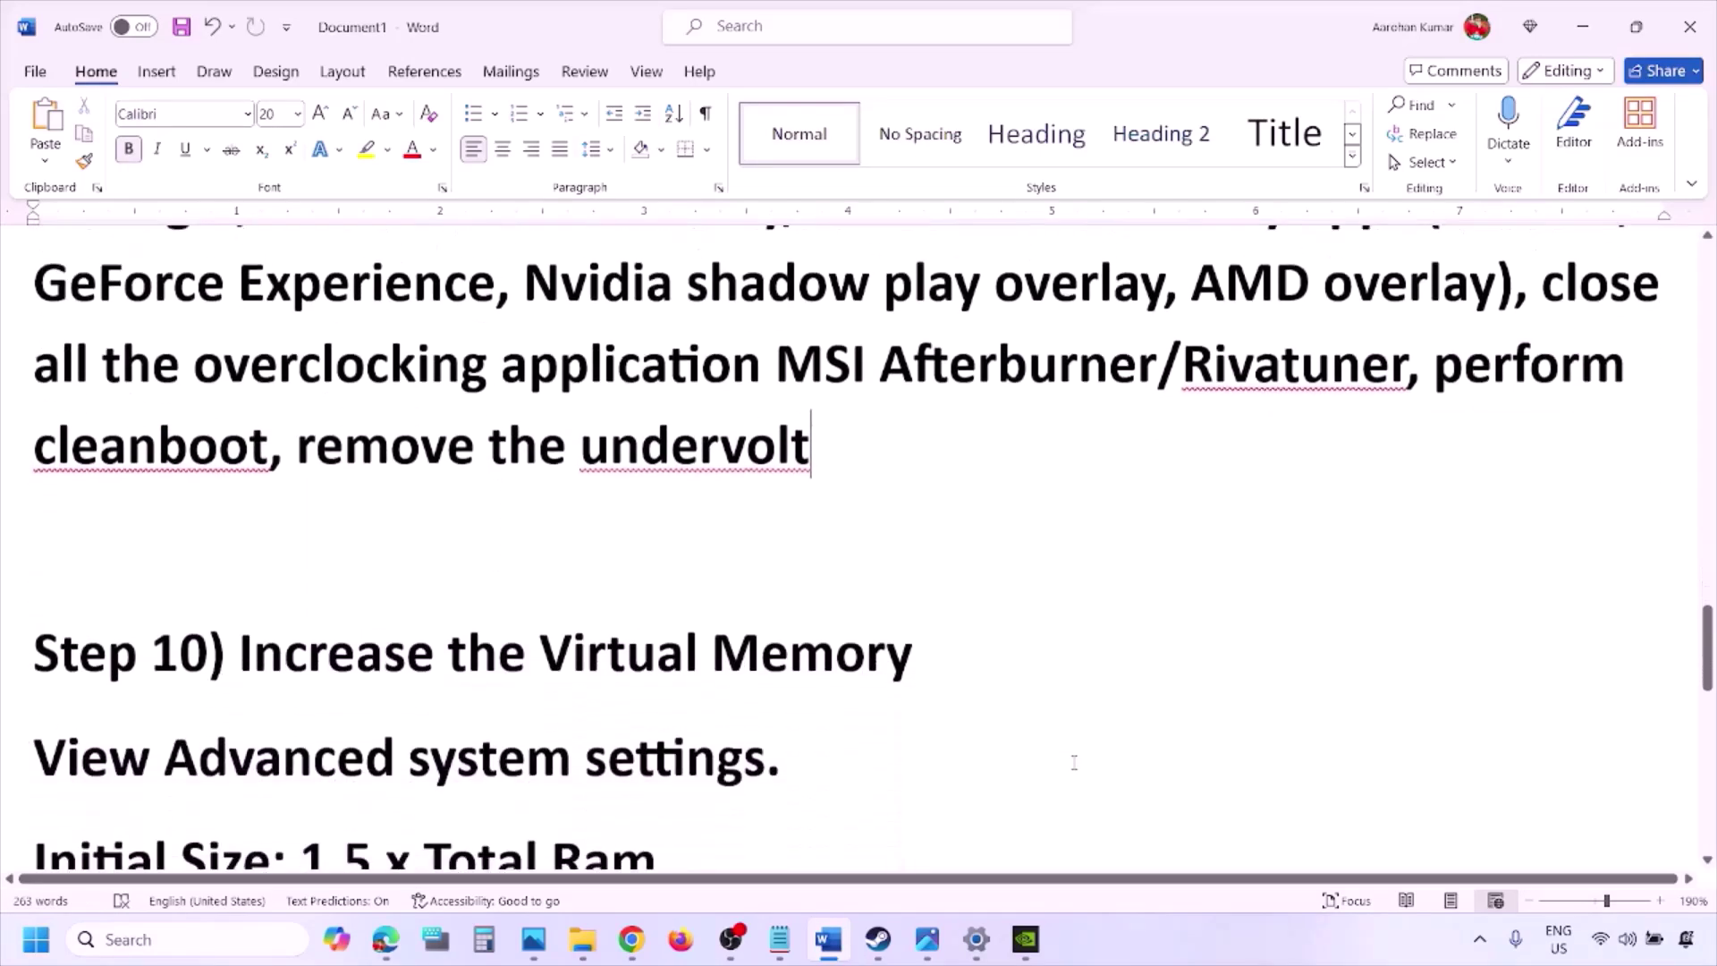
scroll(1075, 762, down, 2)
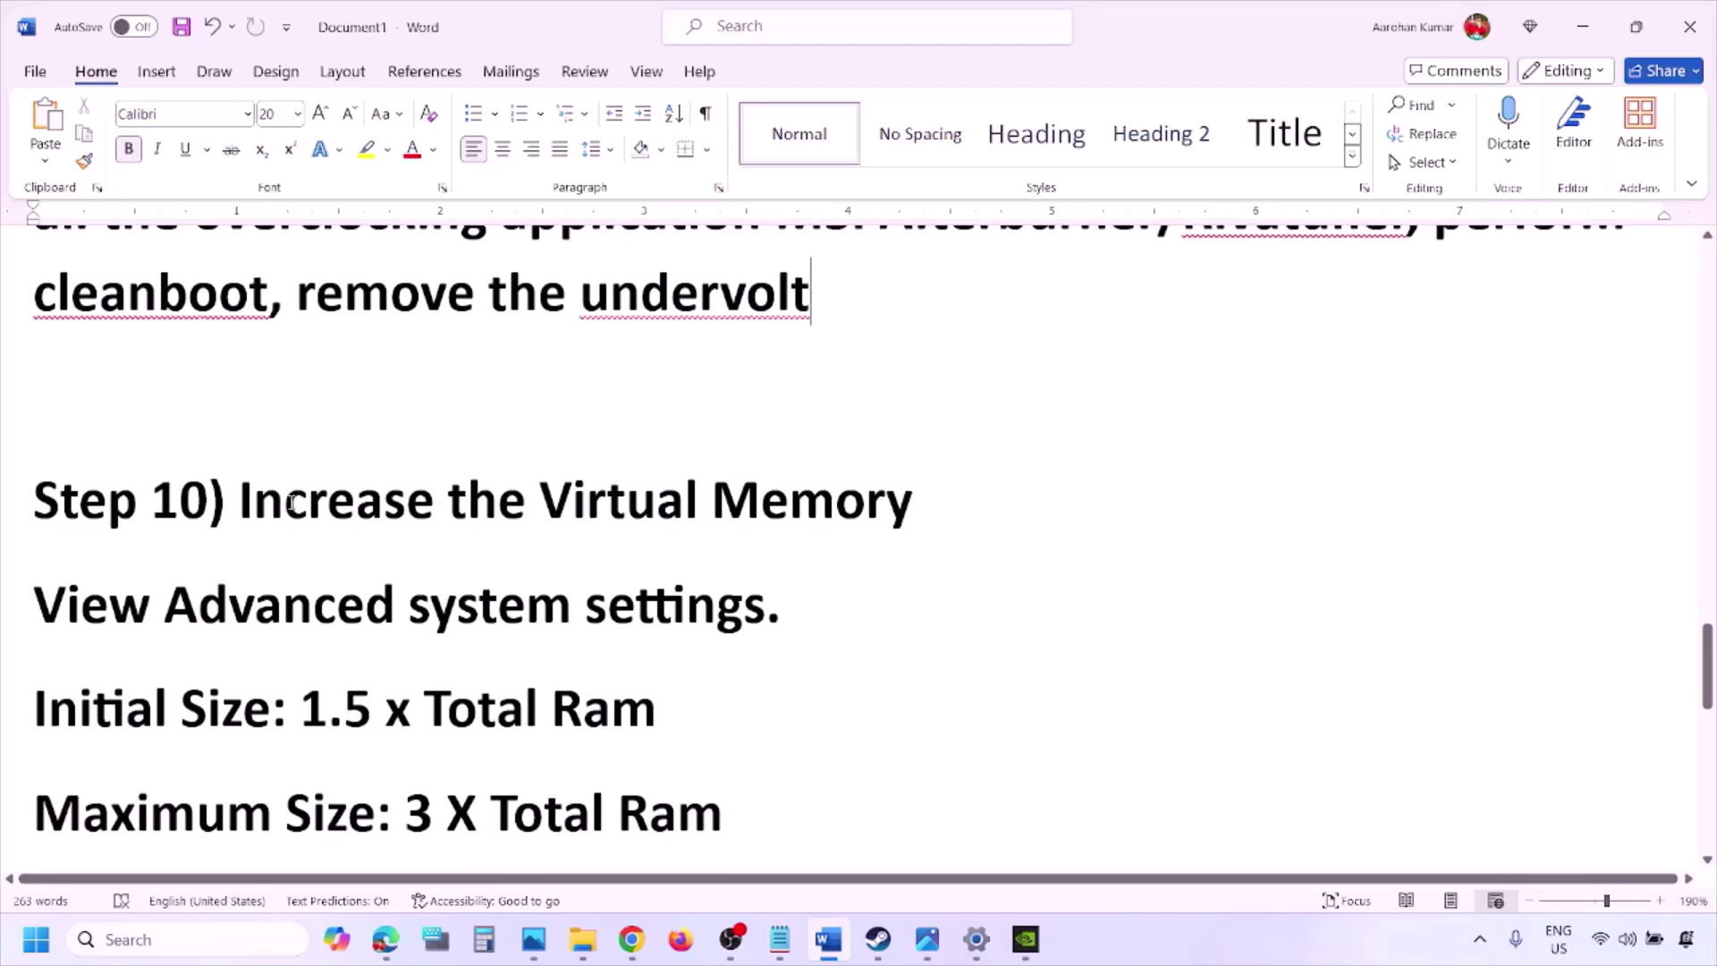
drag(292, 503, 912, 503)
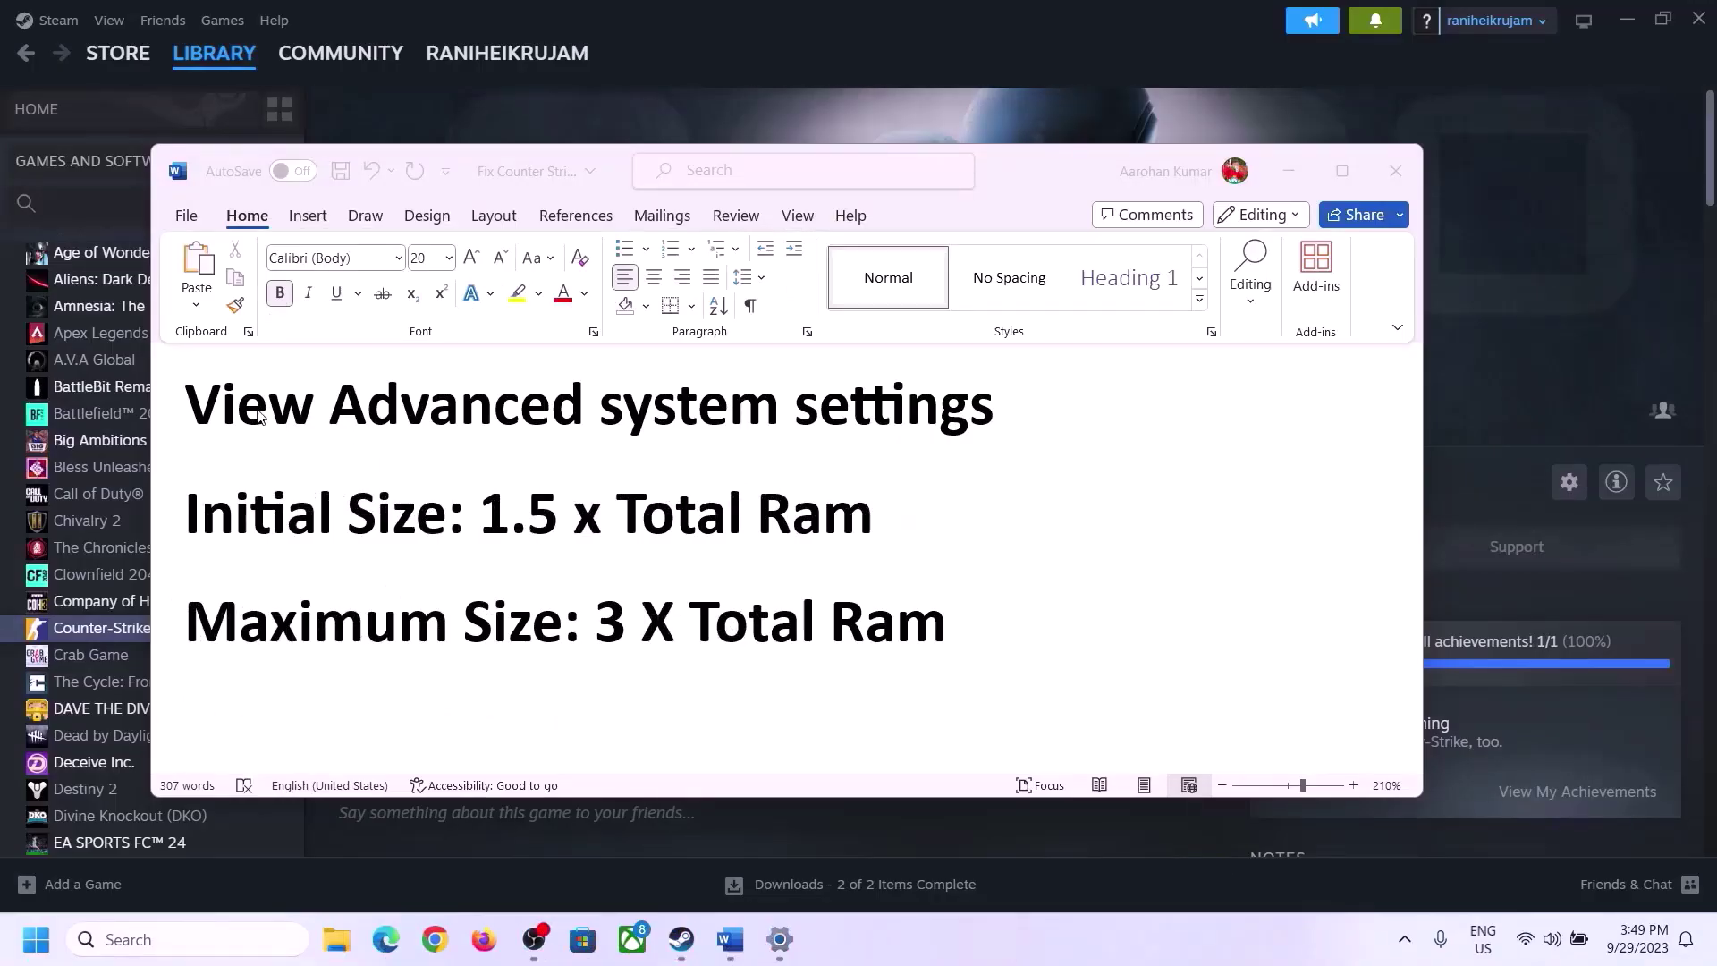
Step: Copy "View Advanced system settings" from the Word document, search Windows for it, and open the matching control panel item
drag(258, 415, 966, 416)
key(ctrl+c)
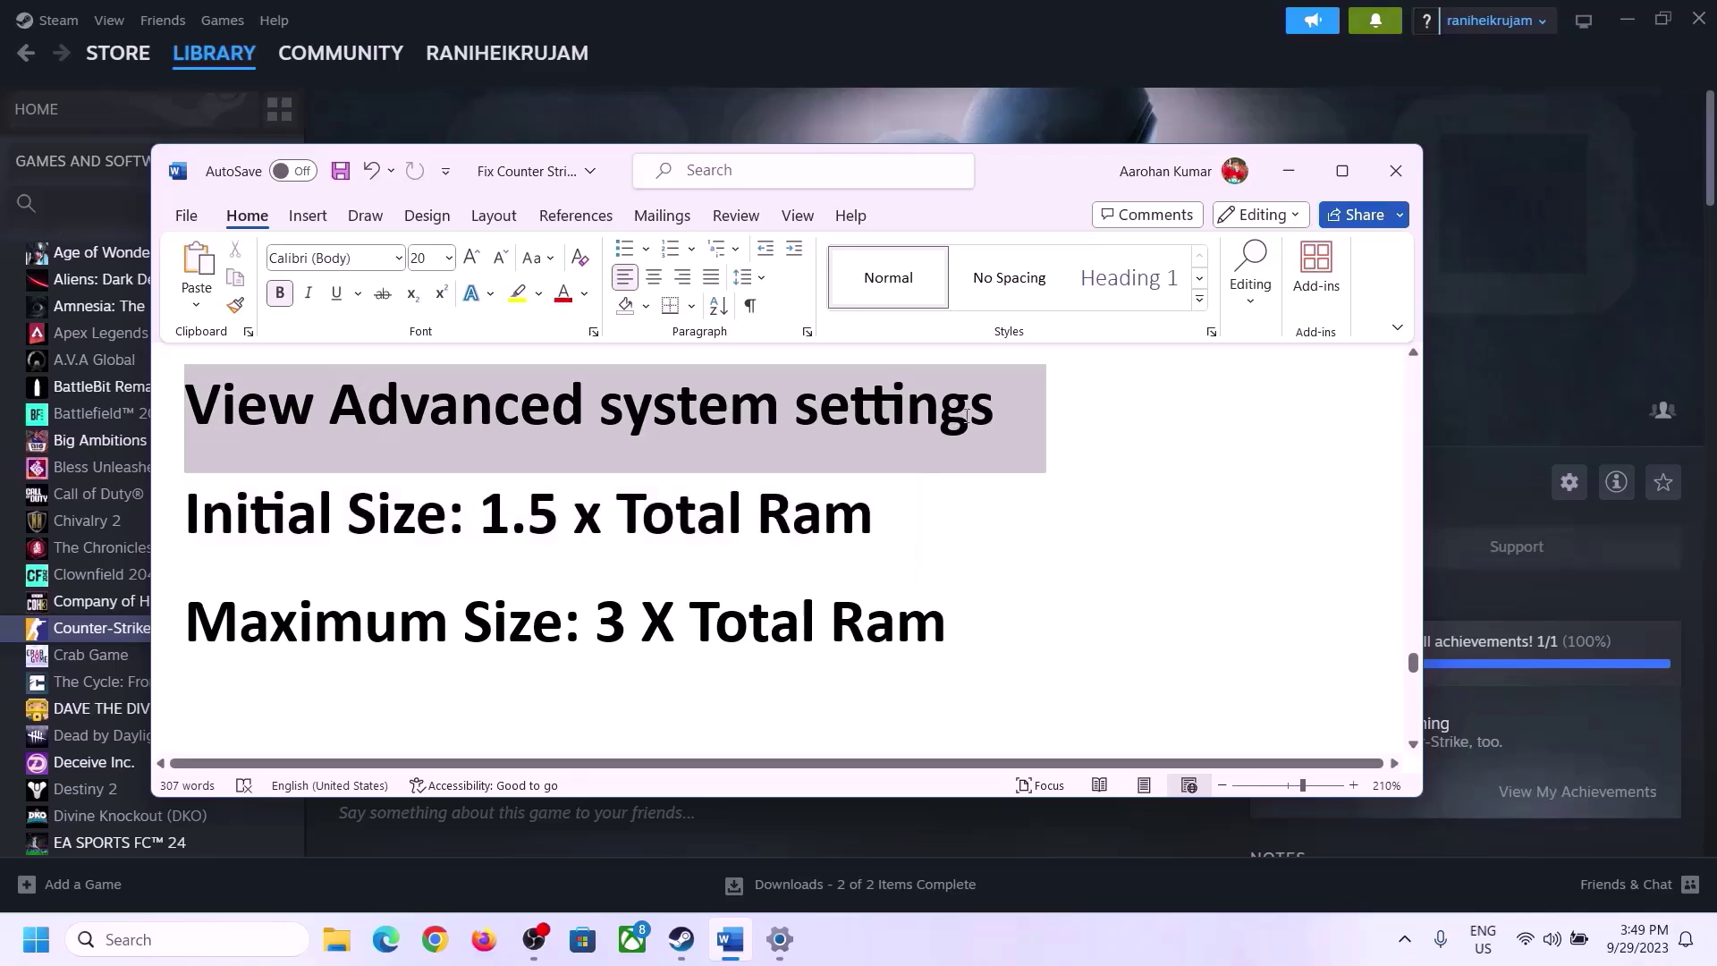
click(199, 939)
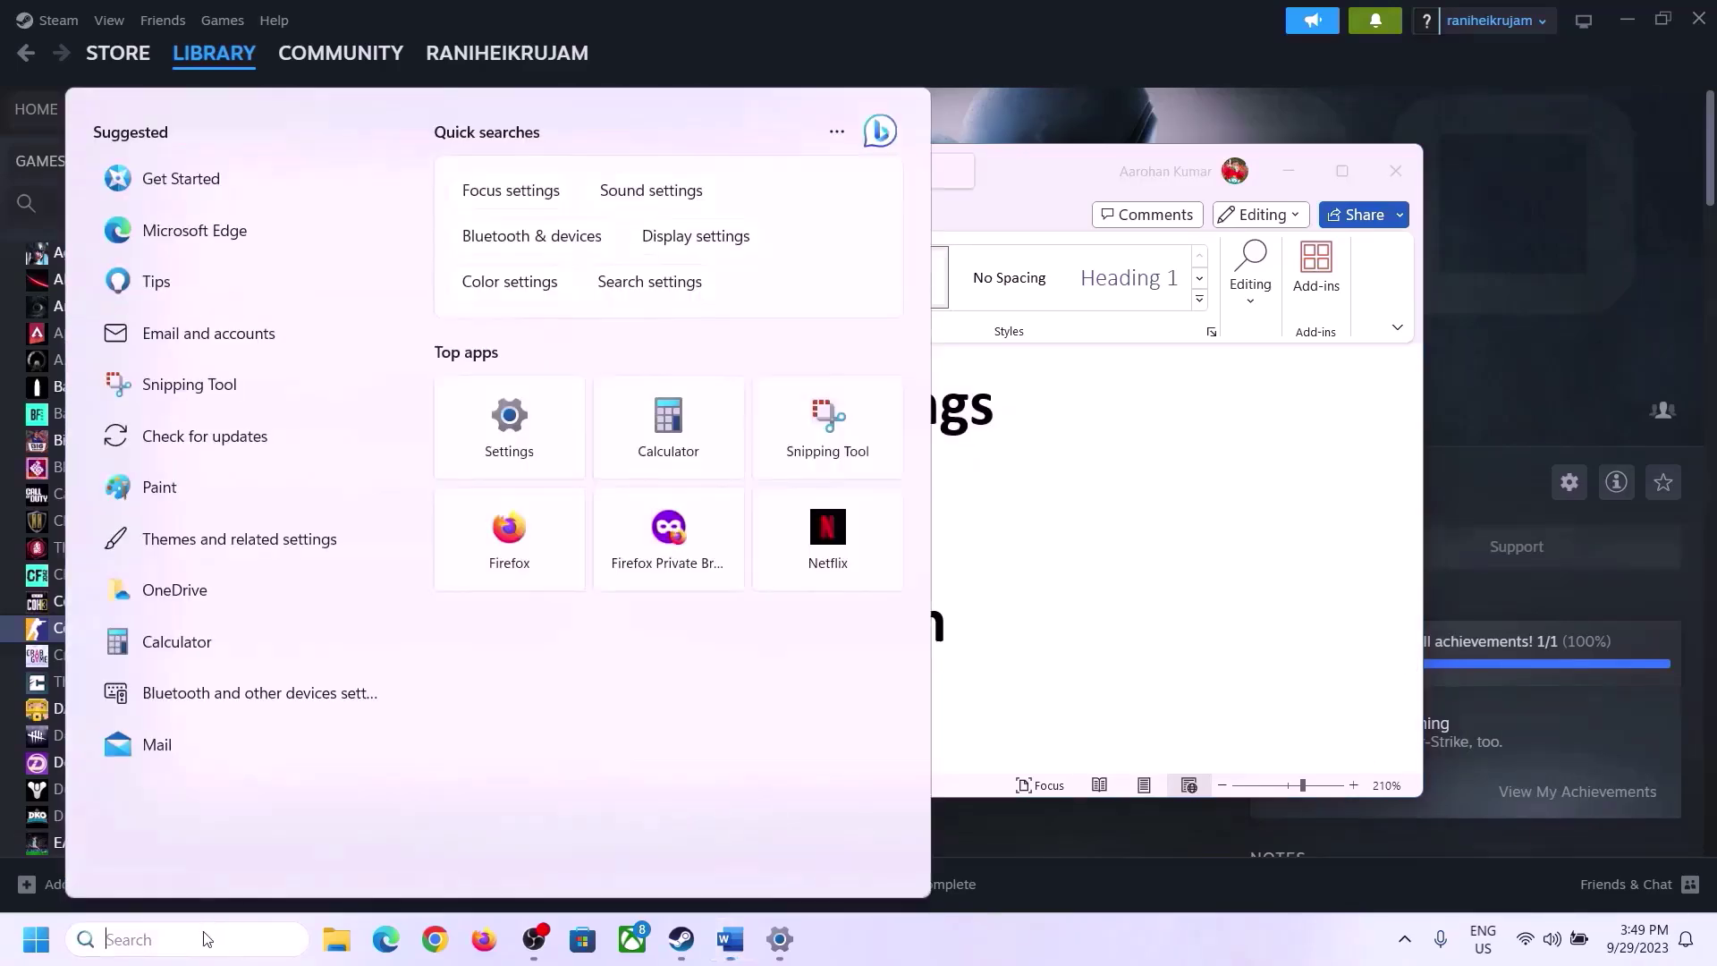
key(ctrl+v)
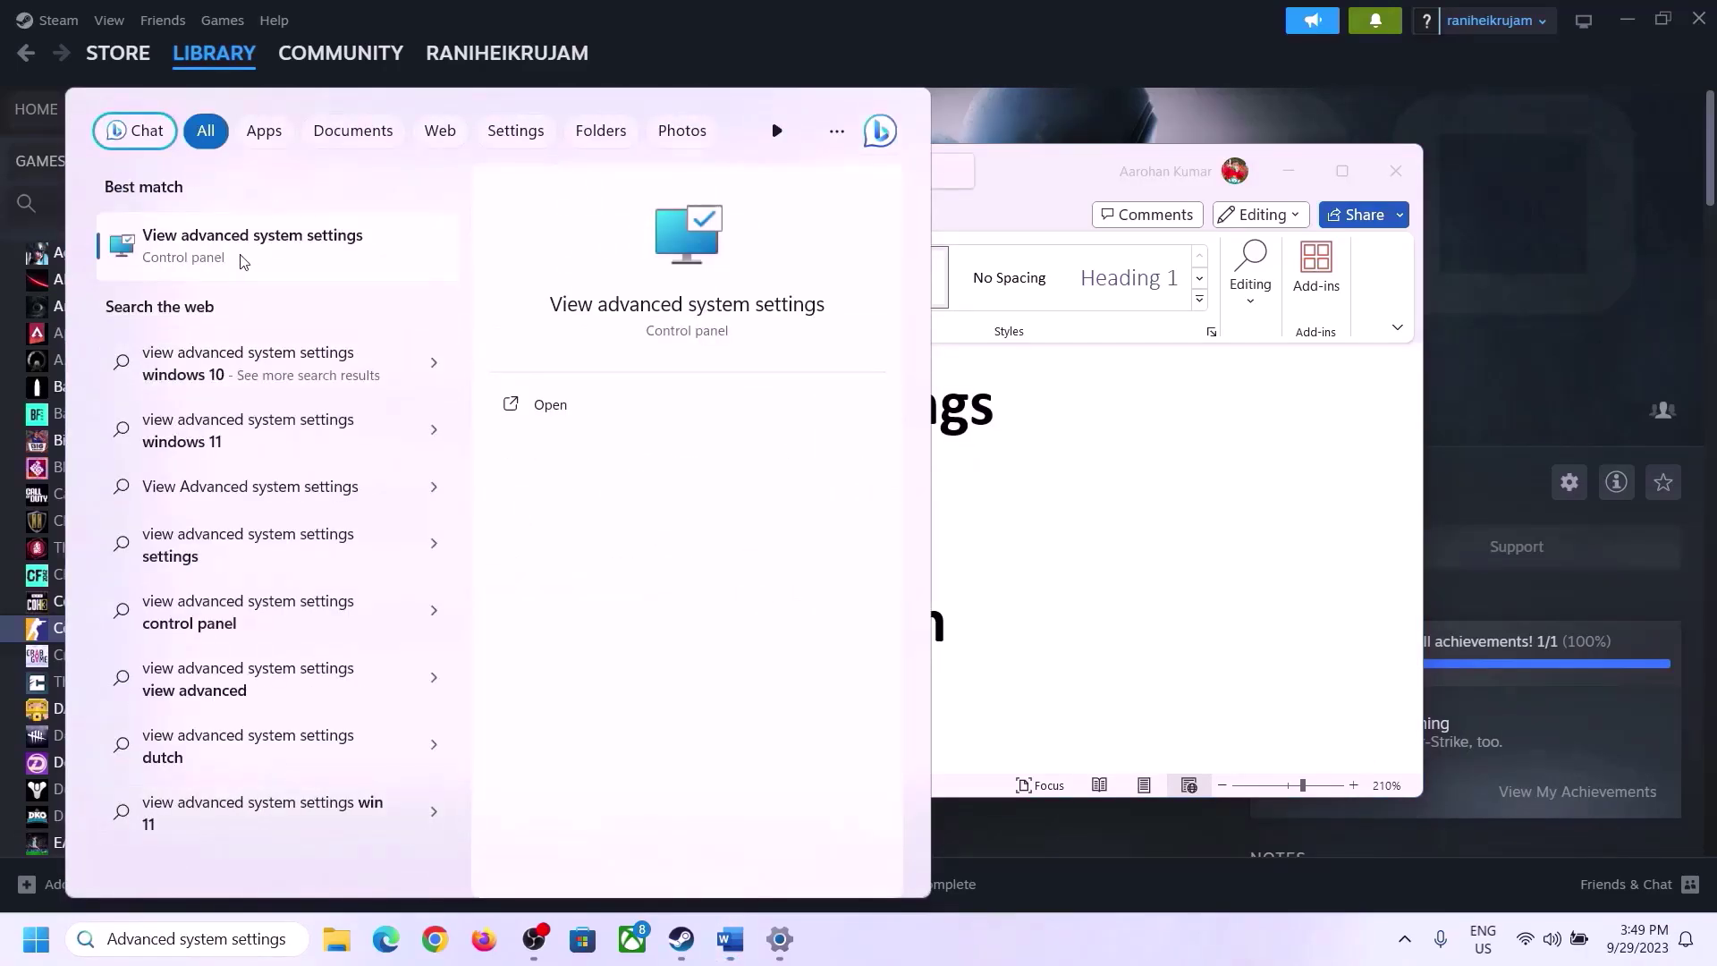
click(268, 259)
Step: Open the Virtual Memory settings from the performance options, disable automatic paging file management and choose a custom size for drive C
drag(355, 179, 766, 313)
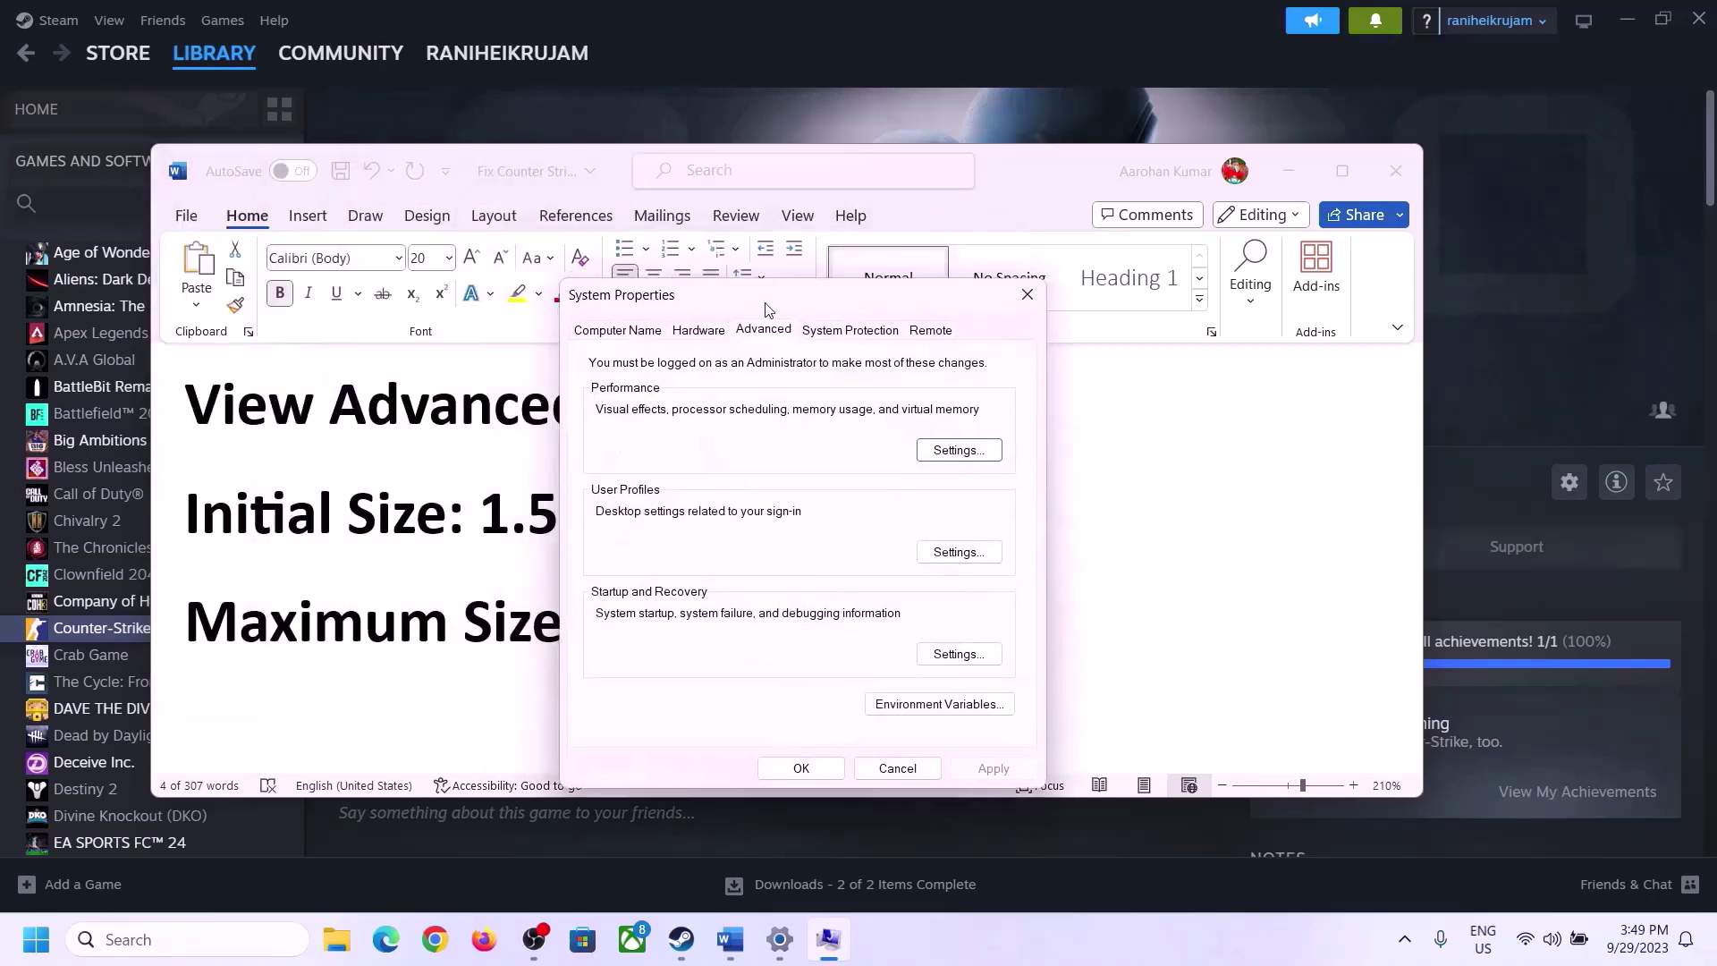
click(962, 452)
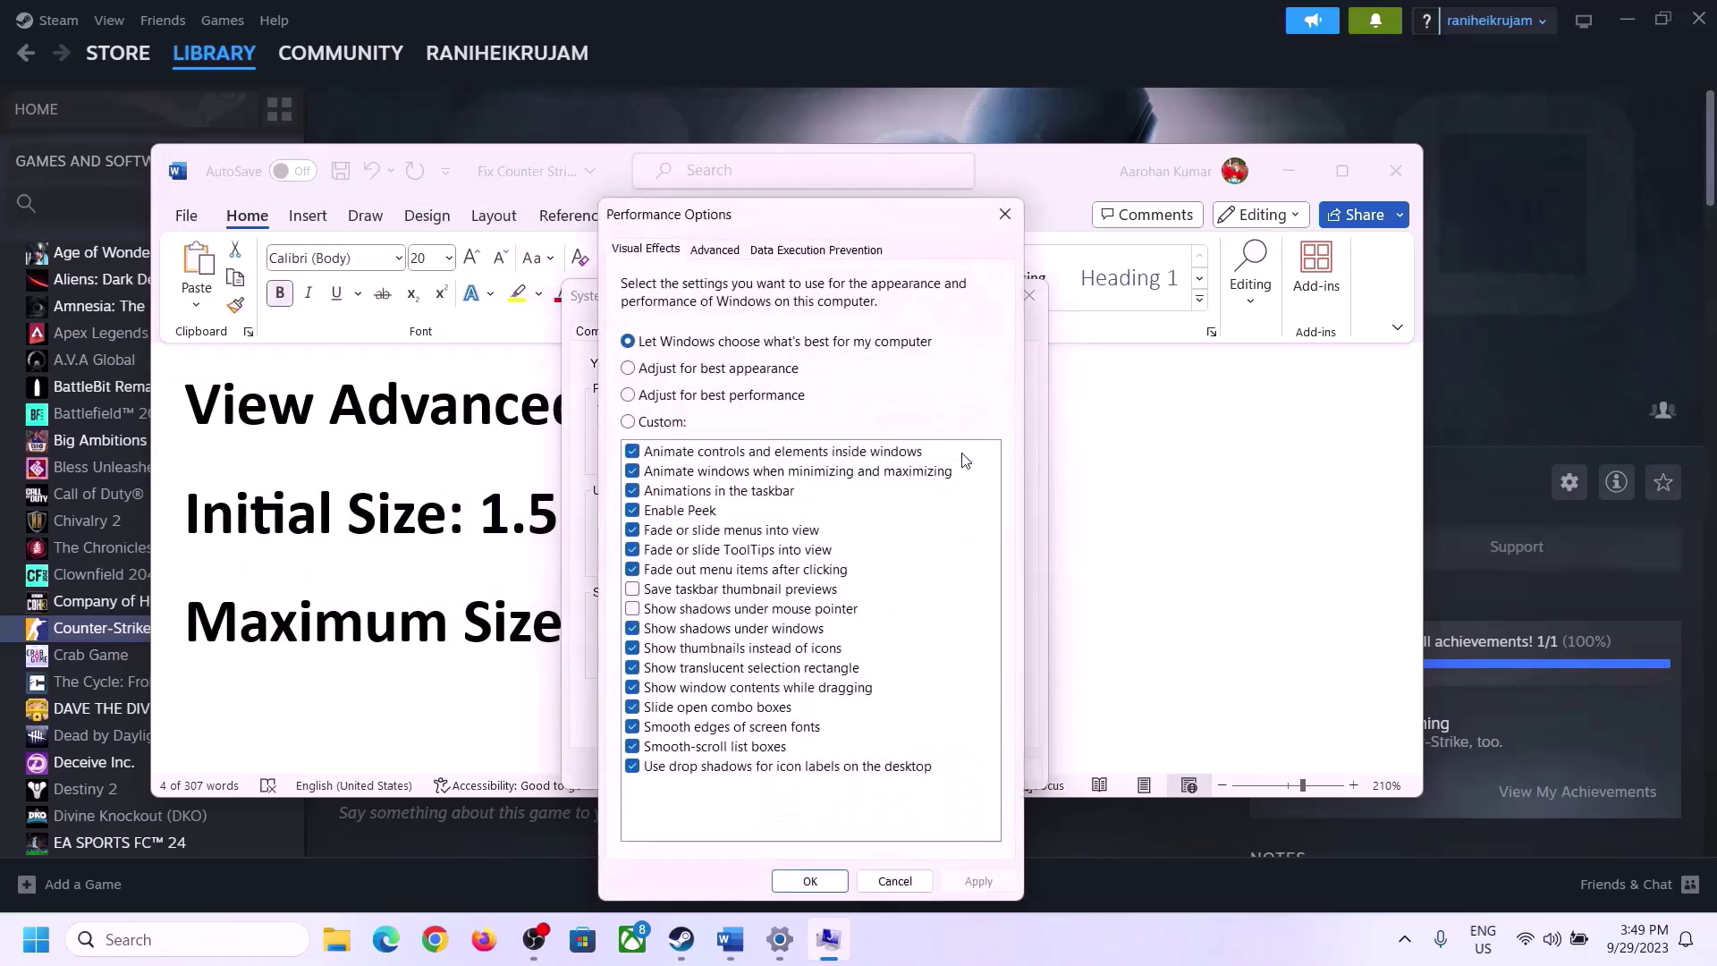
click(725, 255)
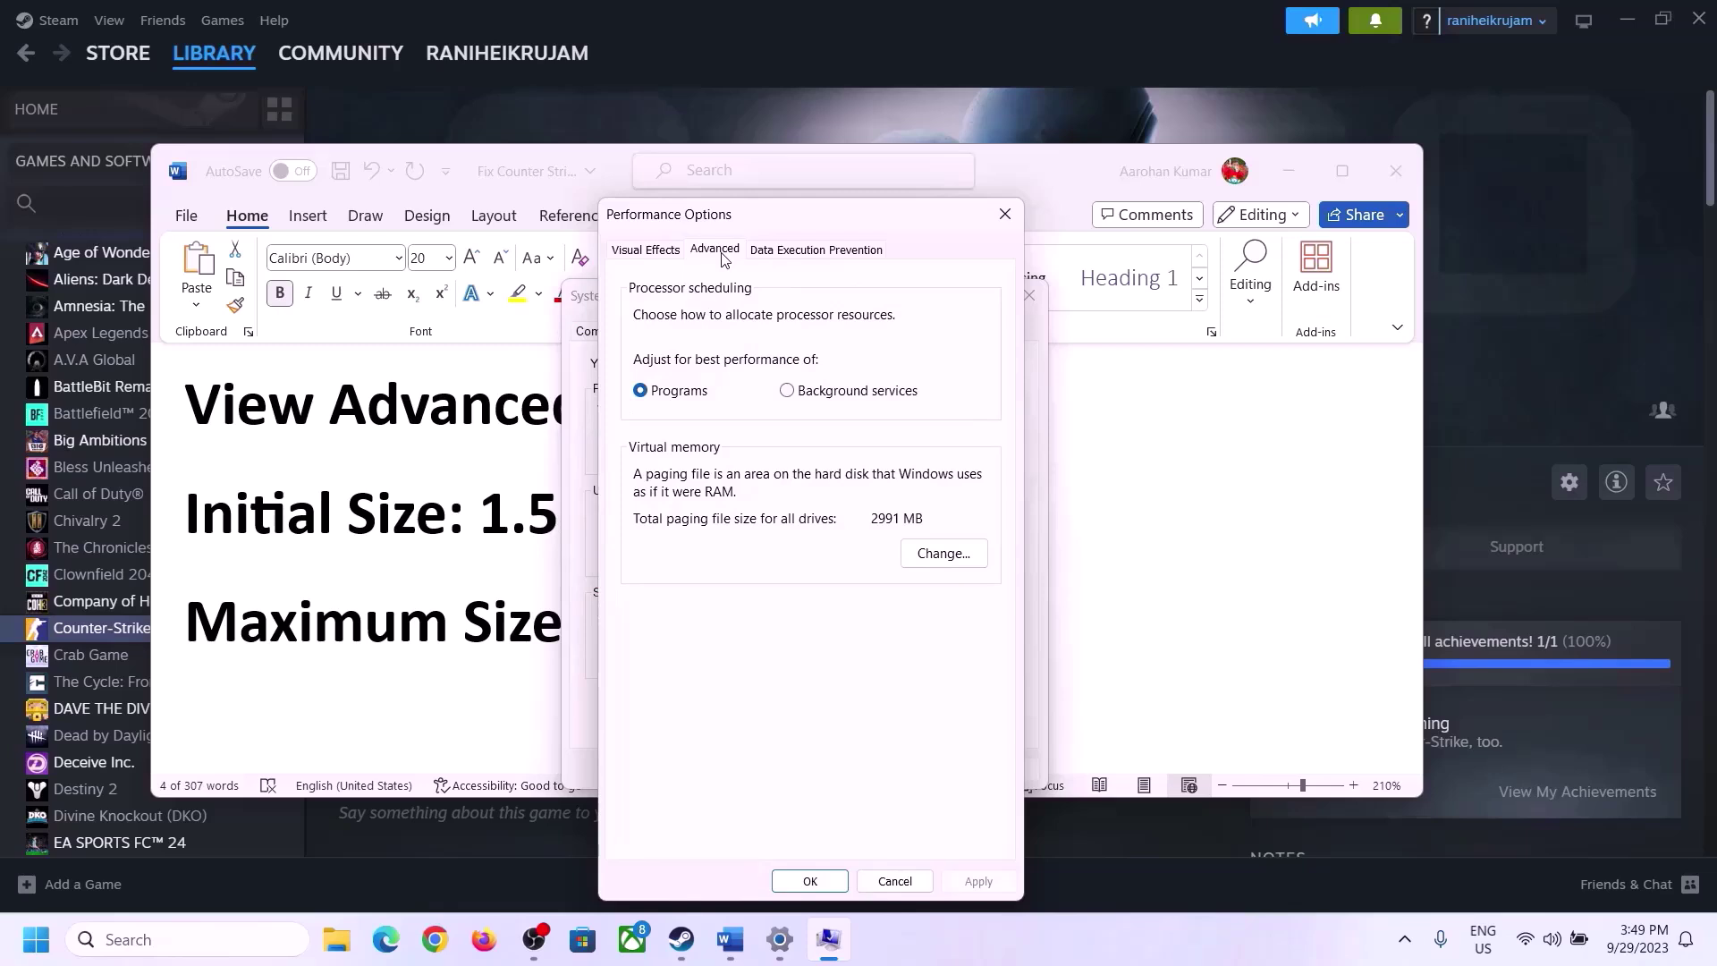
click(949, 553)
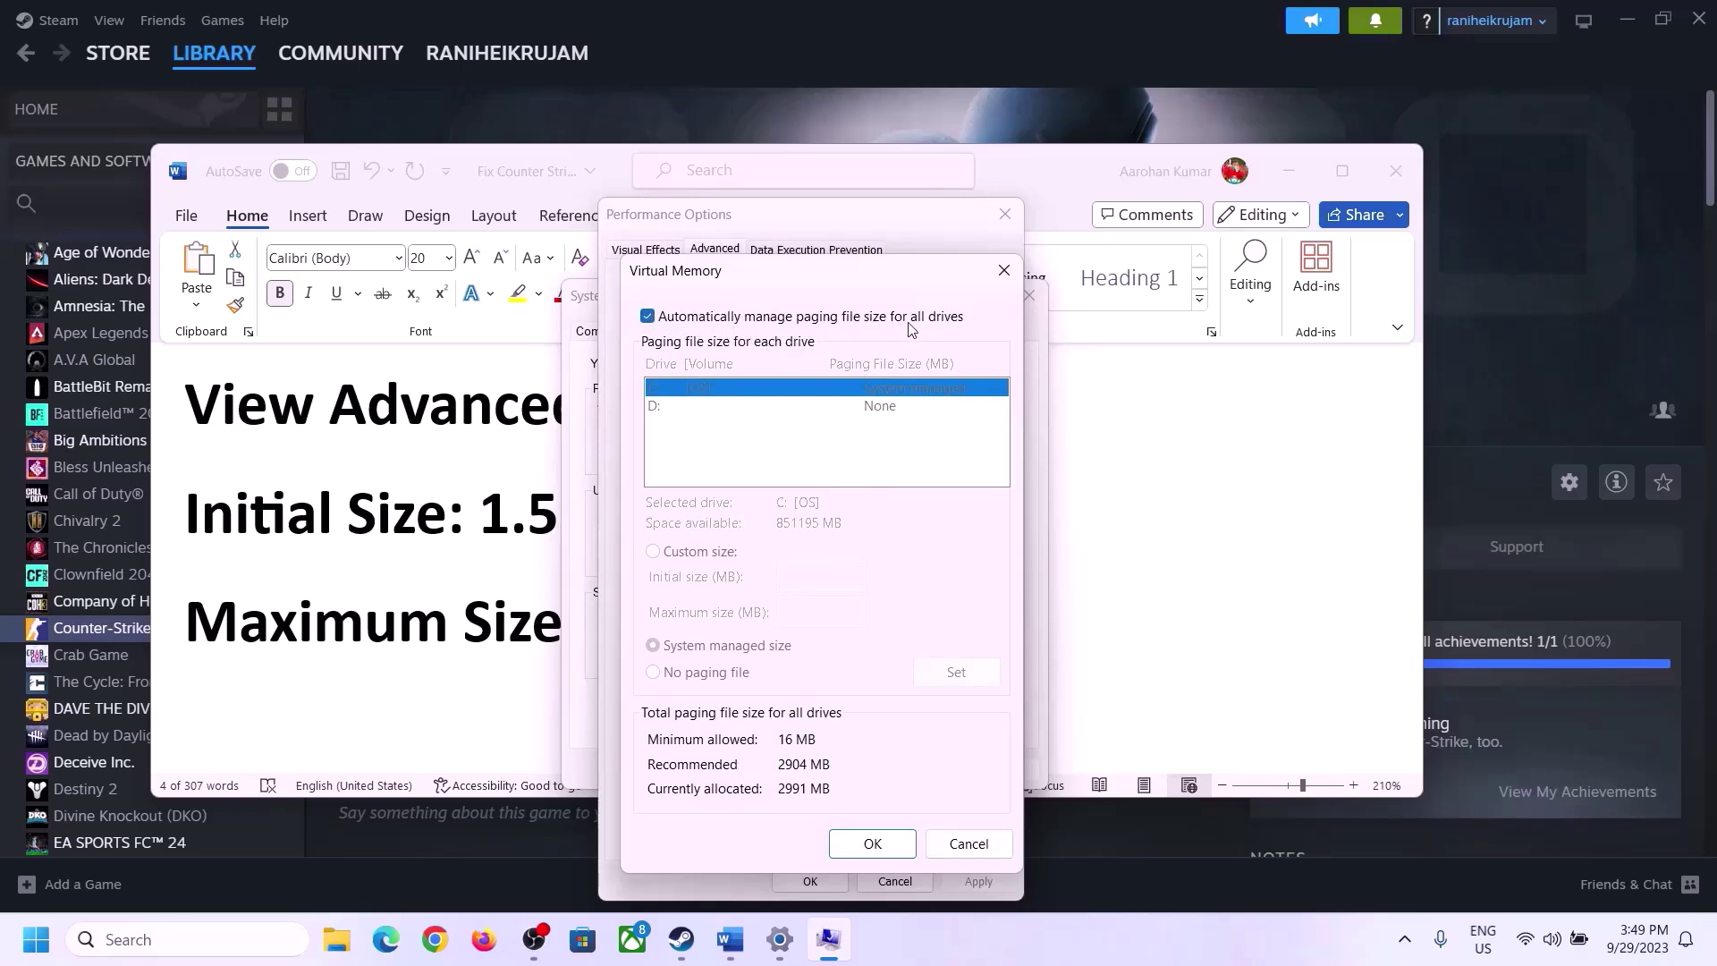
click(647, 317)
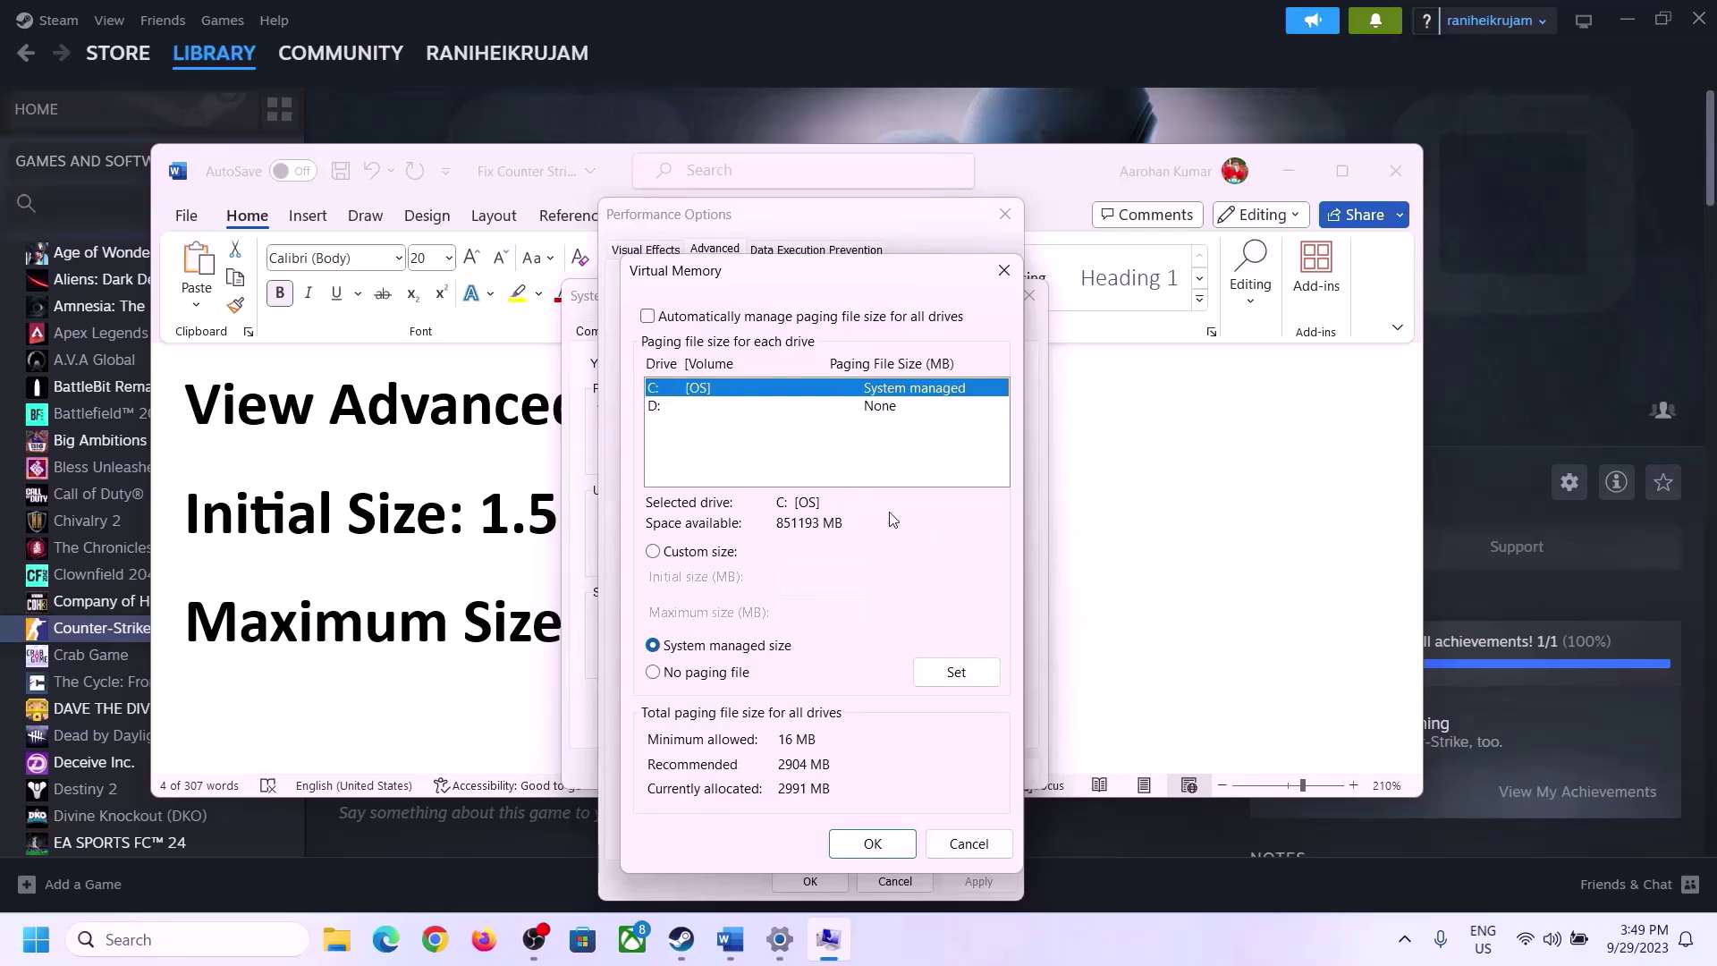
click(653, 553)
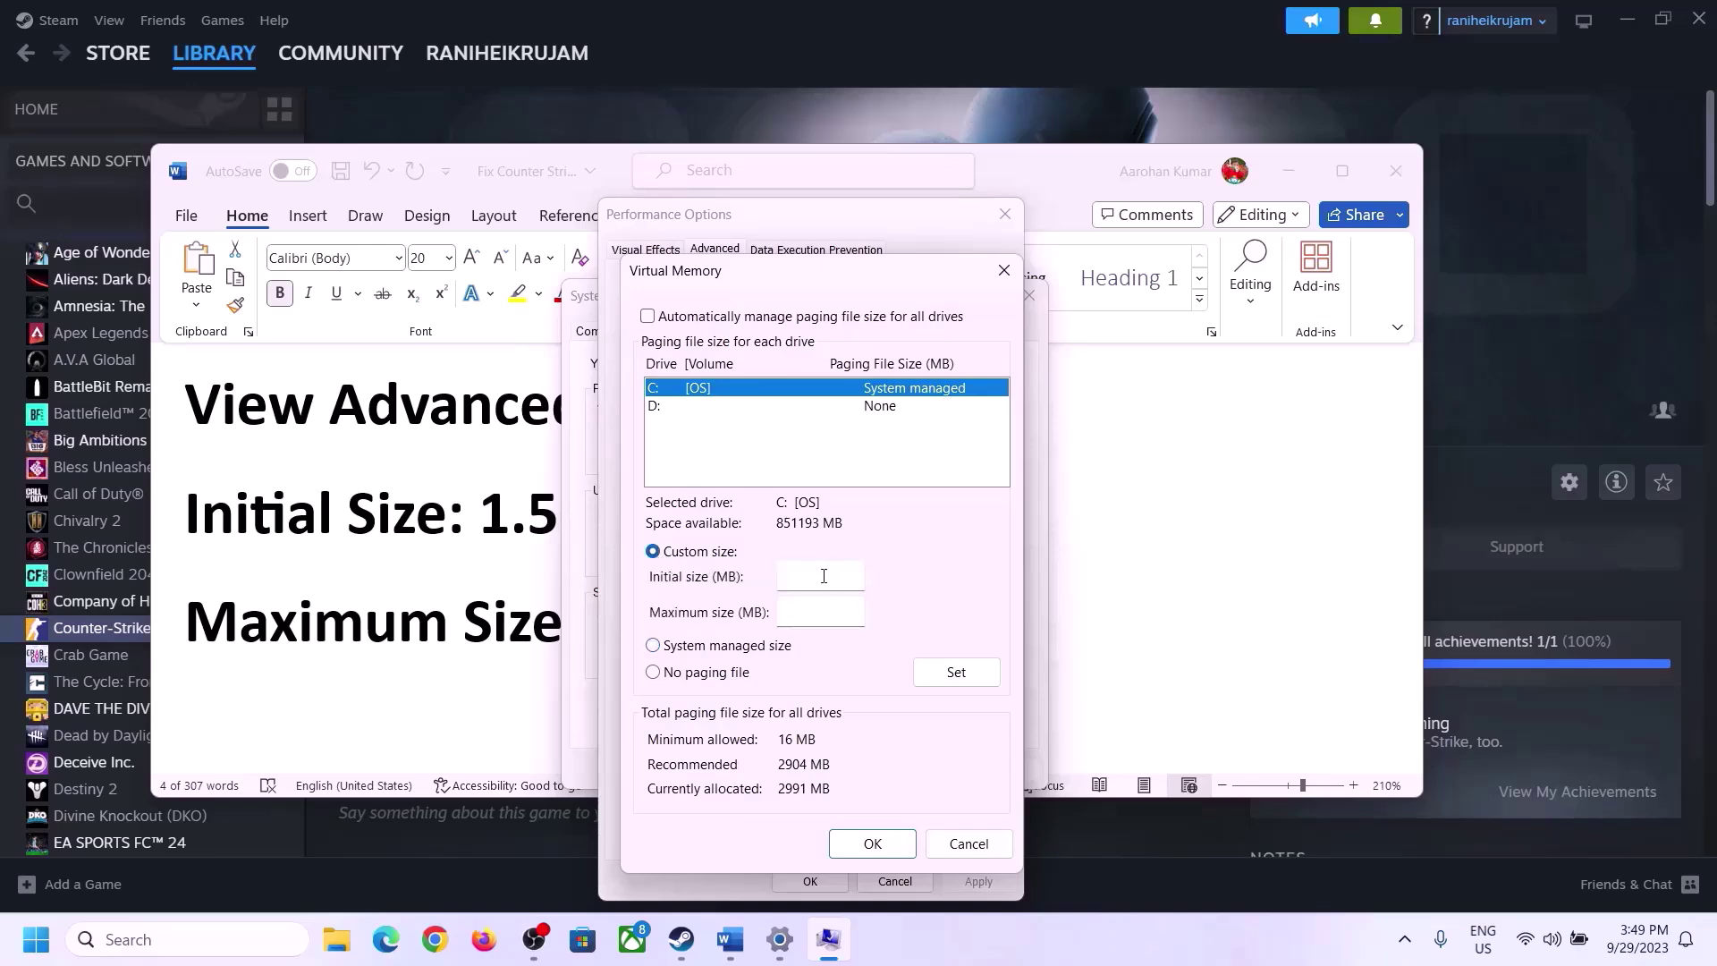
Step: Highlight "1.5 x Total Ram" in the Word document and open the system's About page in Windows Settings
click(465, 534)
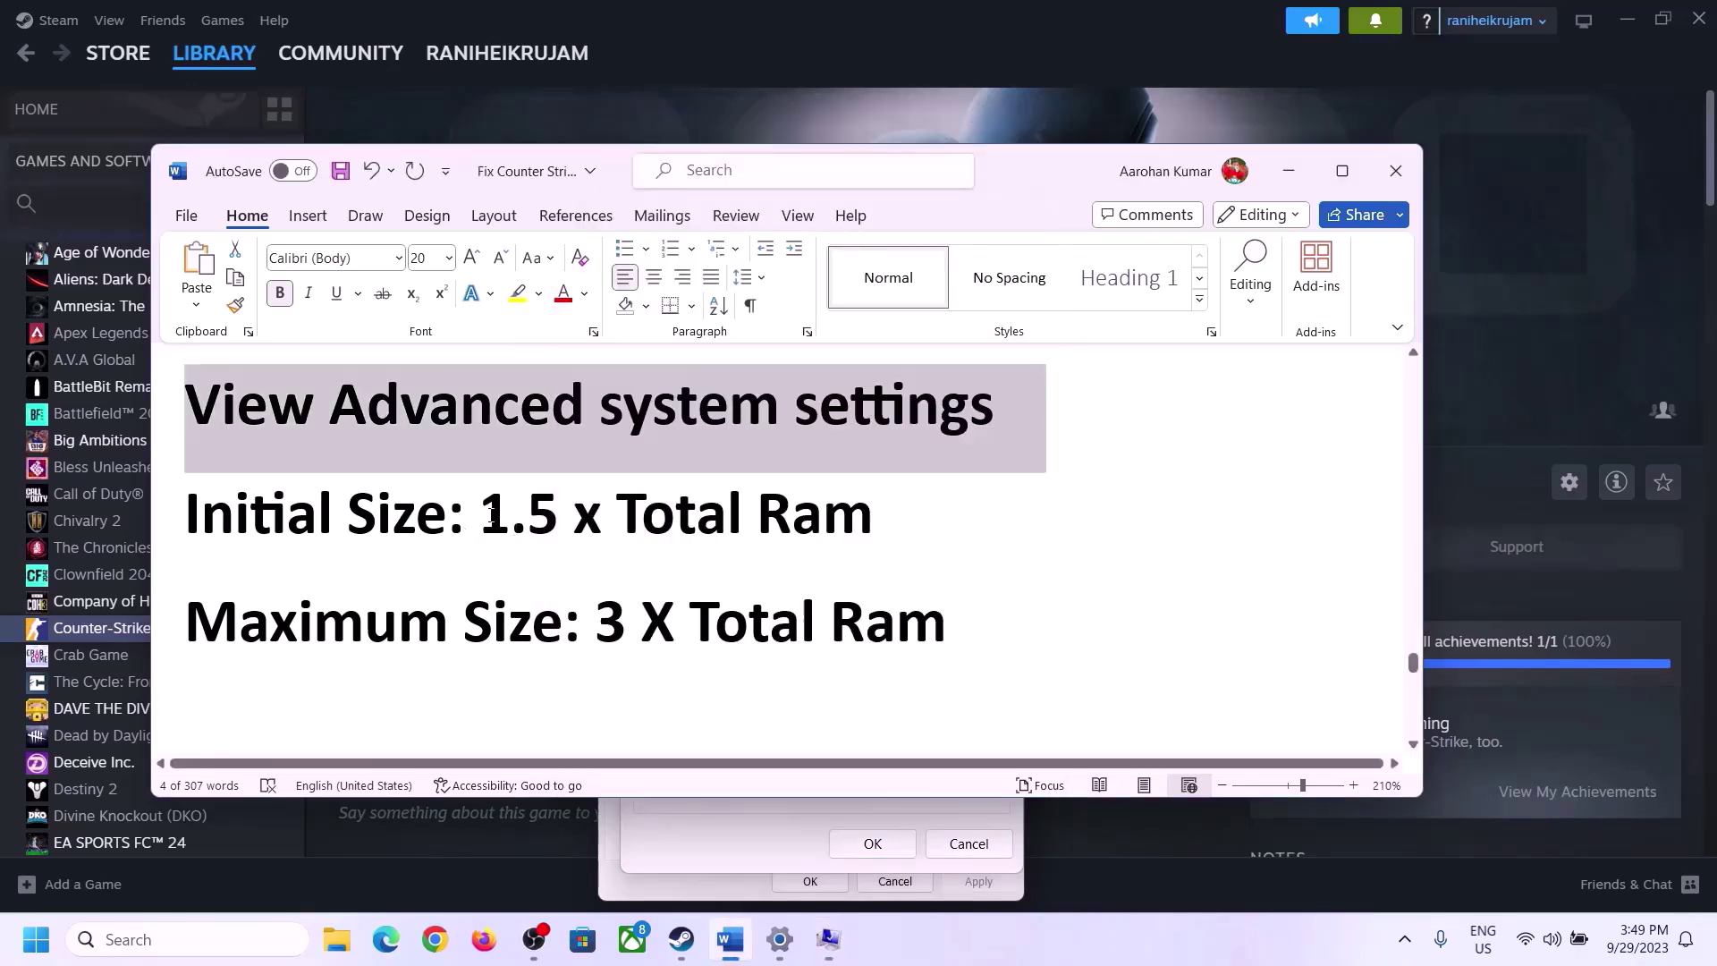
drag(491, 514, 796, 534)
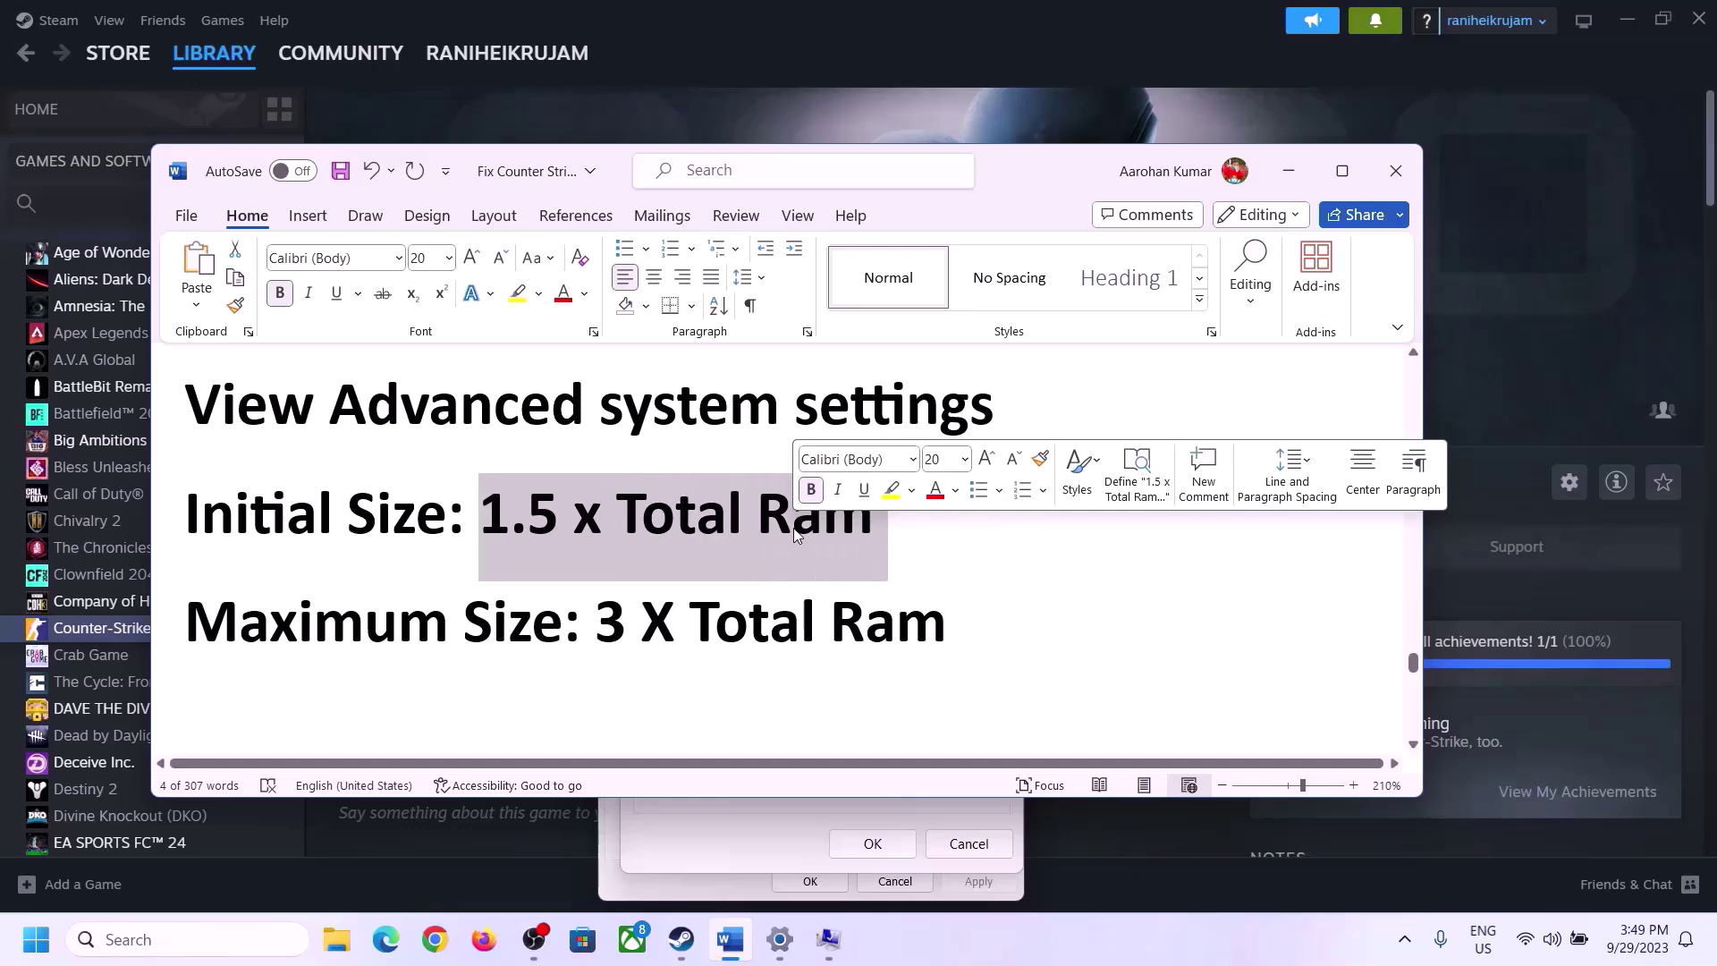
click(780, 941)
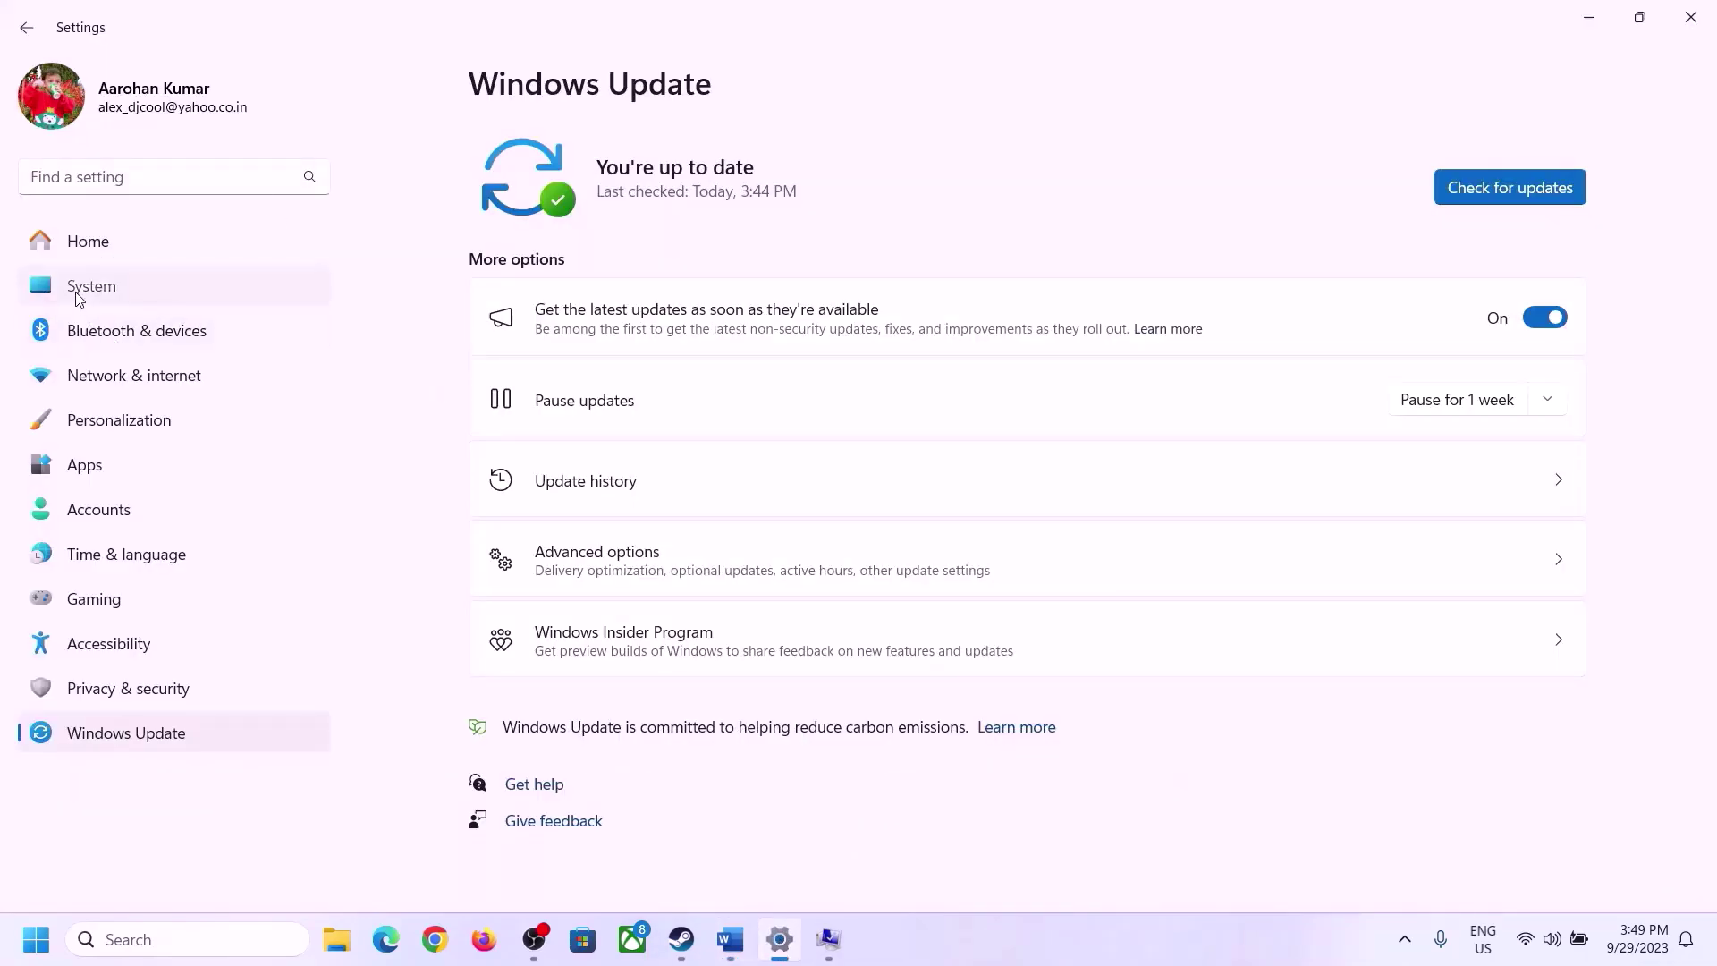
click(116, 287)
scroll(633, 650, down, 5)
scroll(632, 650, down, 1)
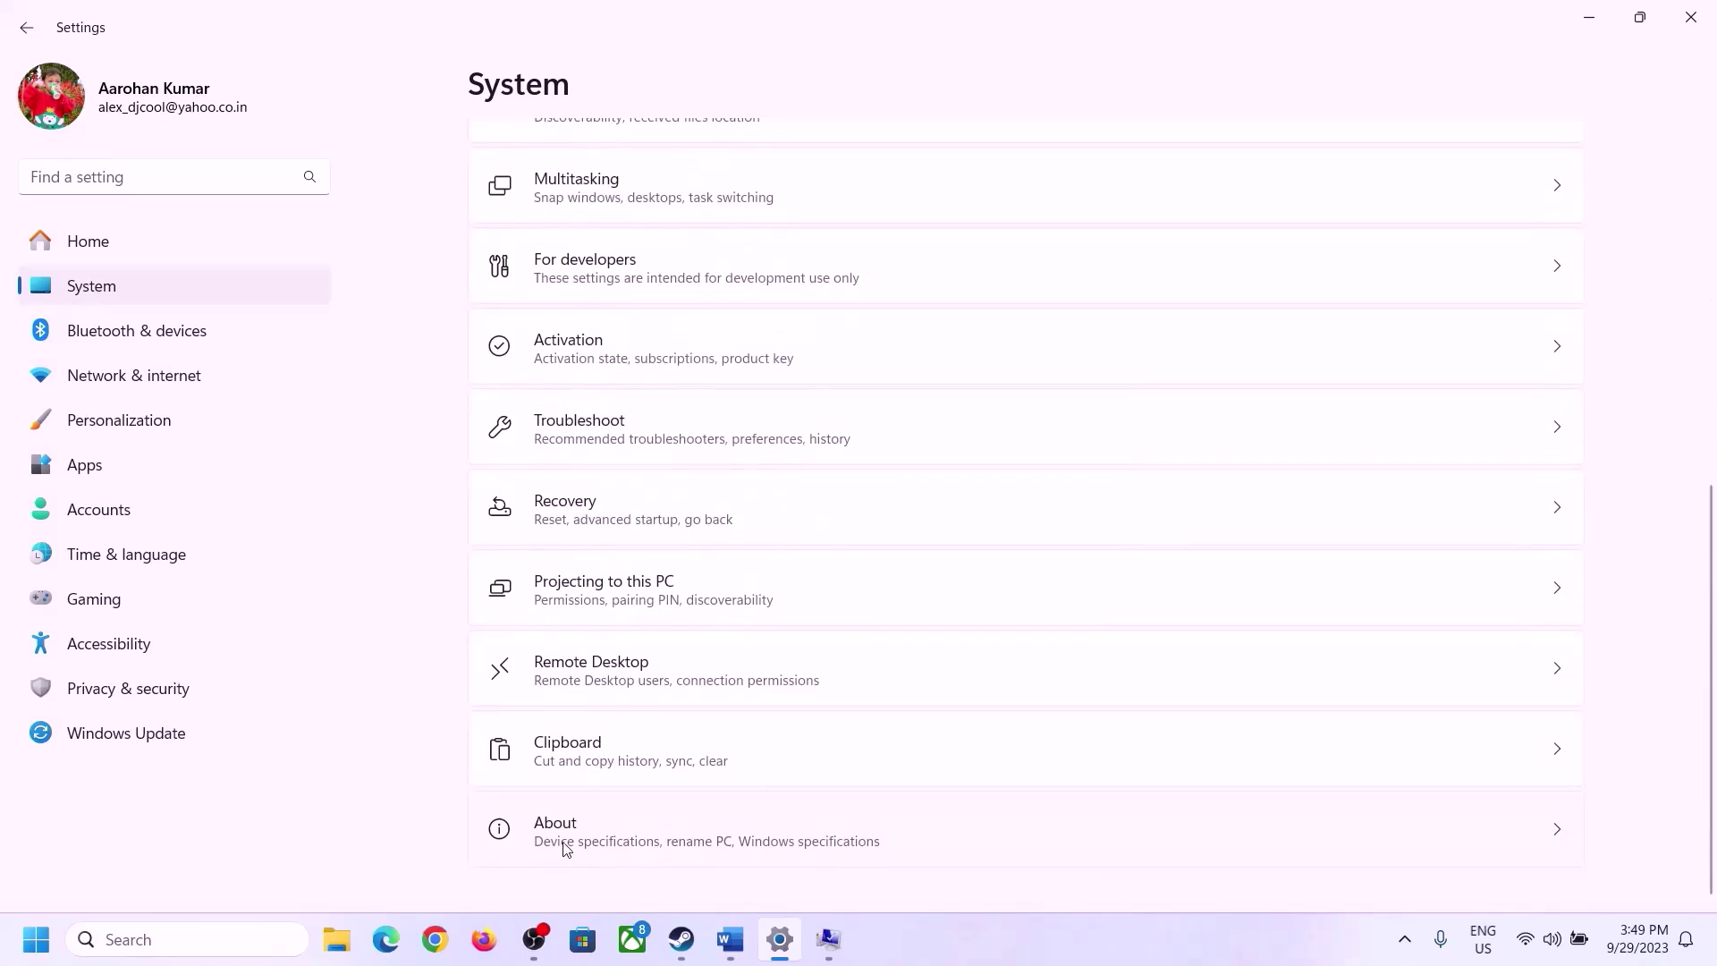
click(565, 845)
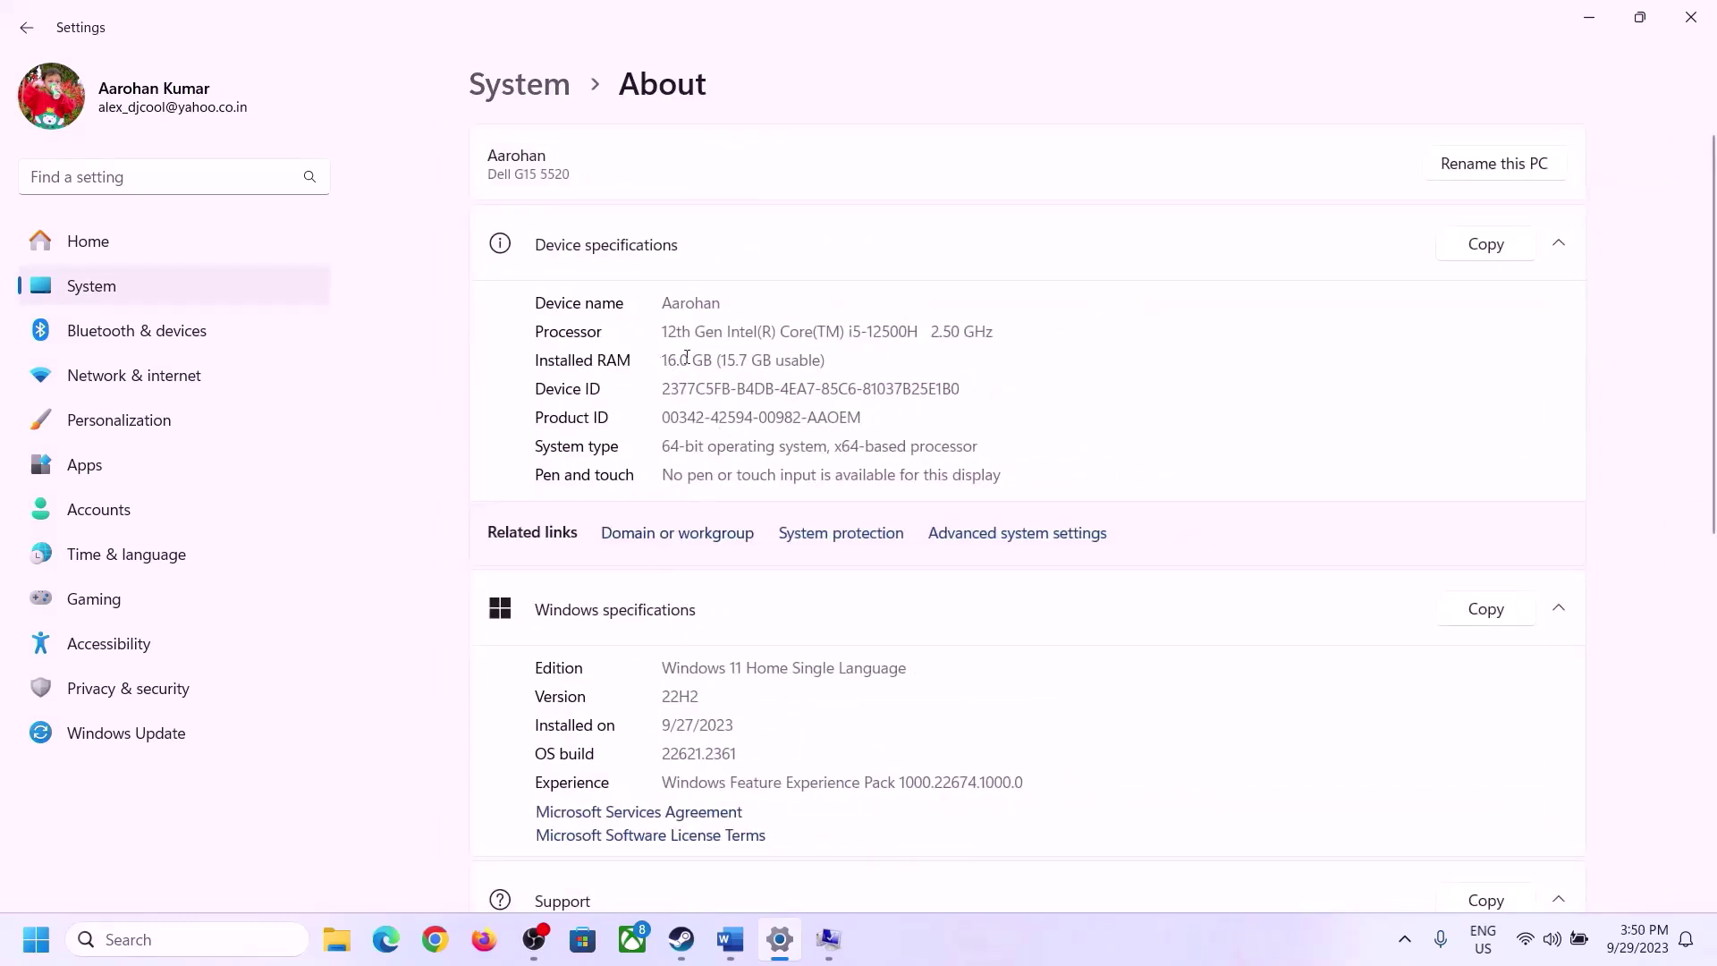
Step: Highlight the installed RAM amount in the device specifications and return to the Virtual Memory dialog
drag(679, 358, 654, 359)
click(677, 360)
drag(685, 360, 659, 356)
click(828, 939)
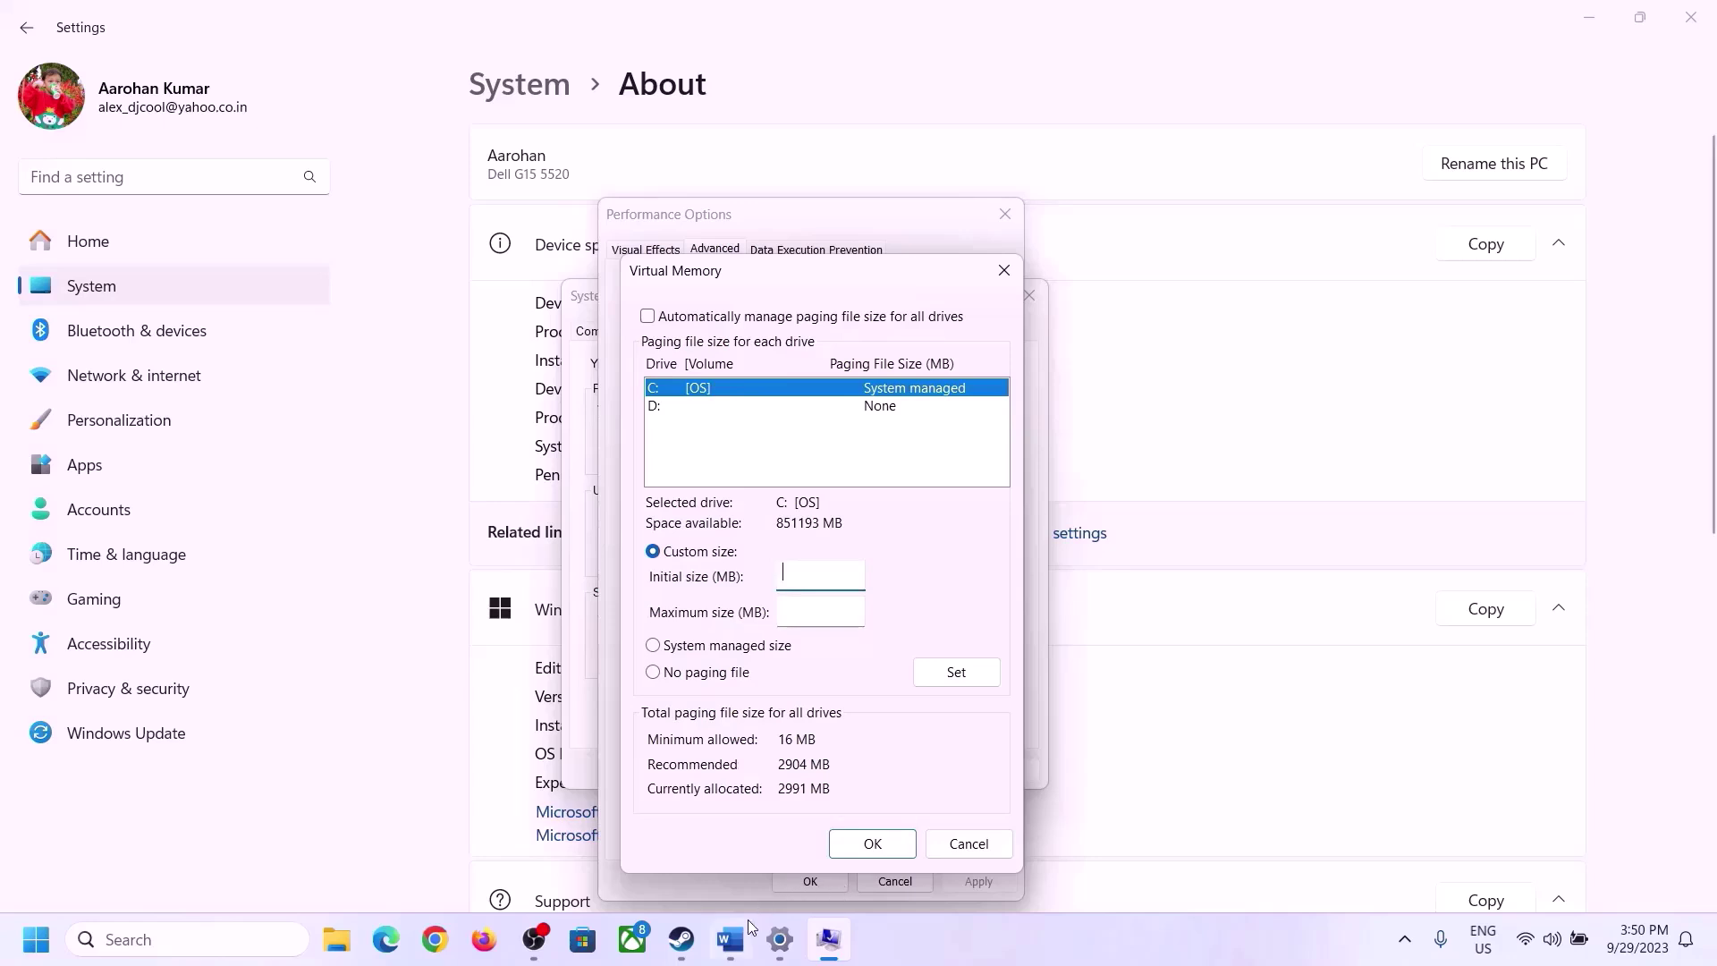
Step: Launch Calculator with the Run command "calc", place it beside the Virtual Memory dialog, and recheck the initial size formula in Word
mouse_move(769, 946)
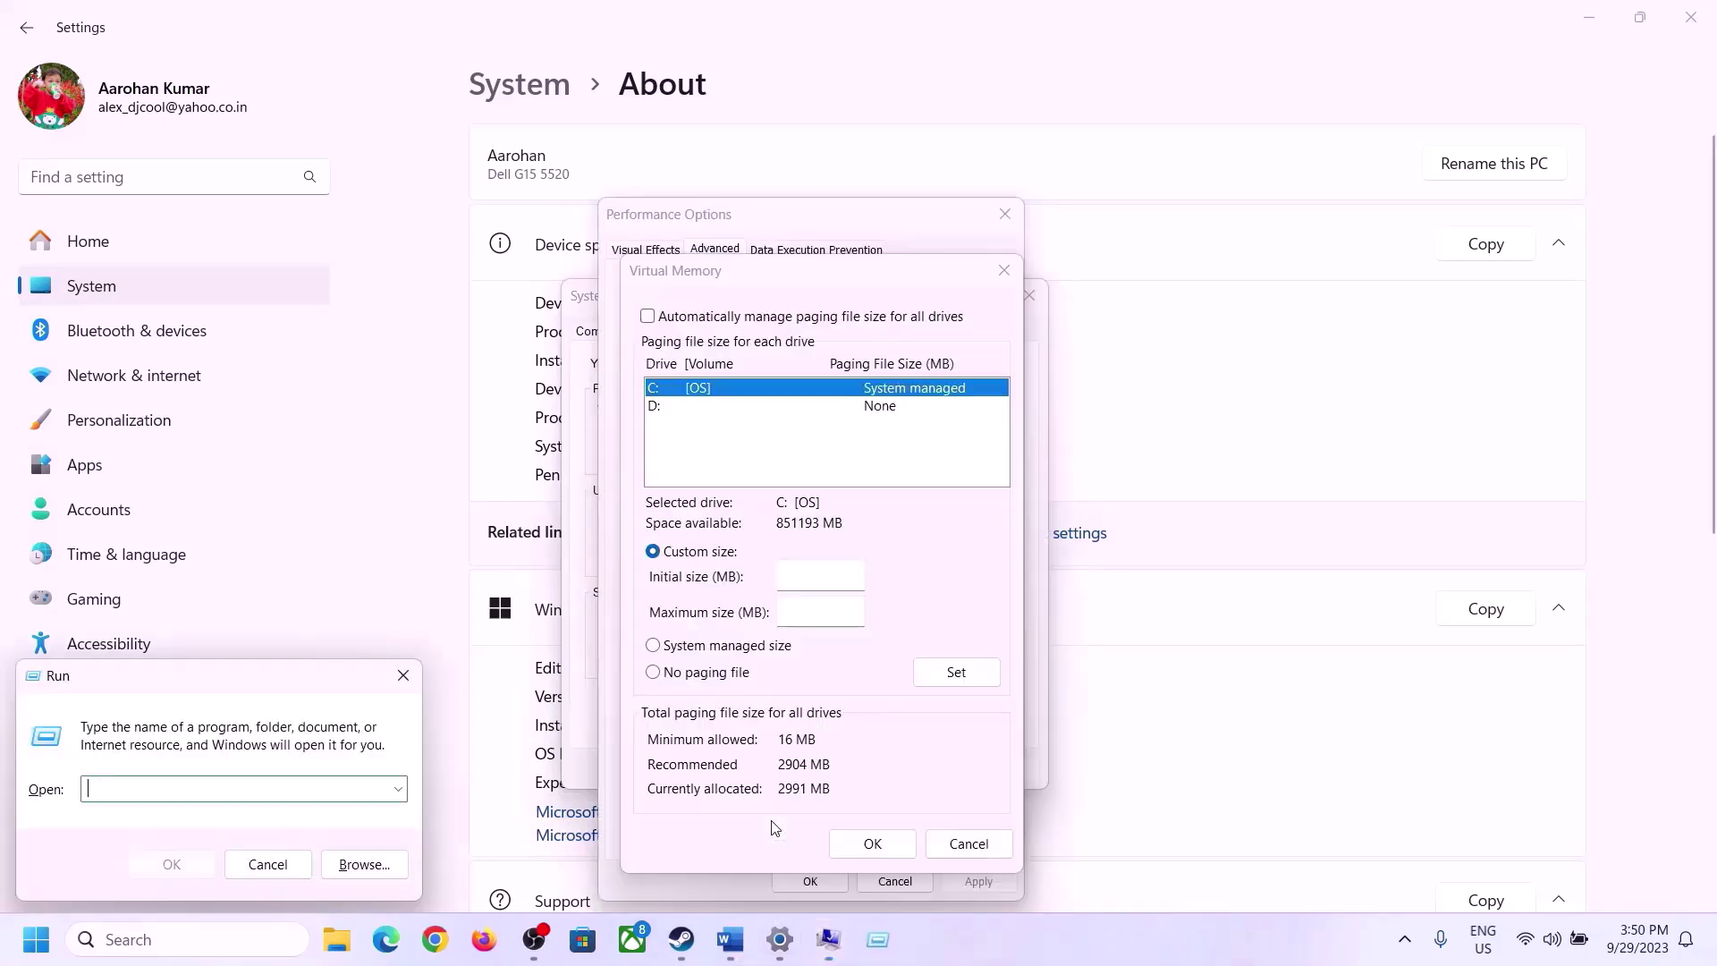
text(ca)
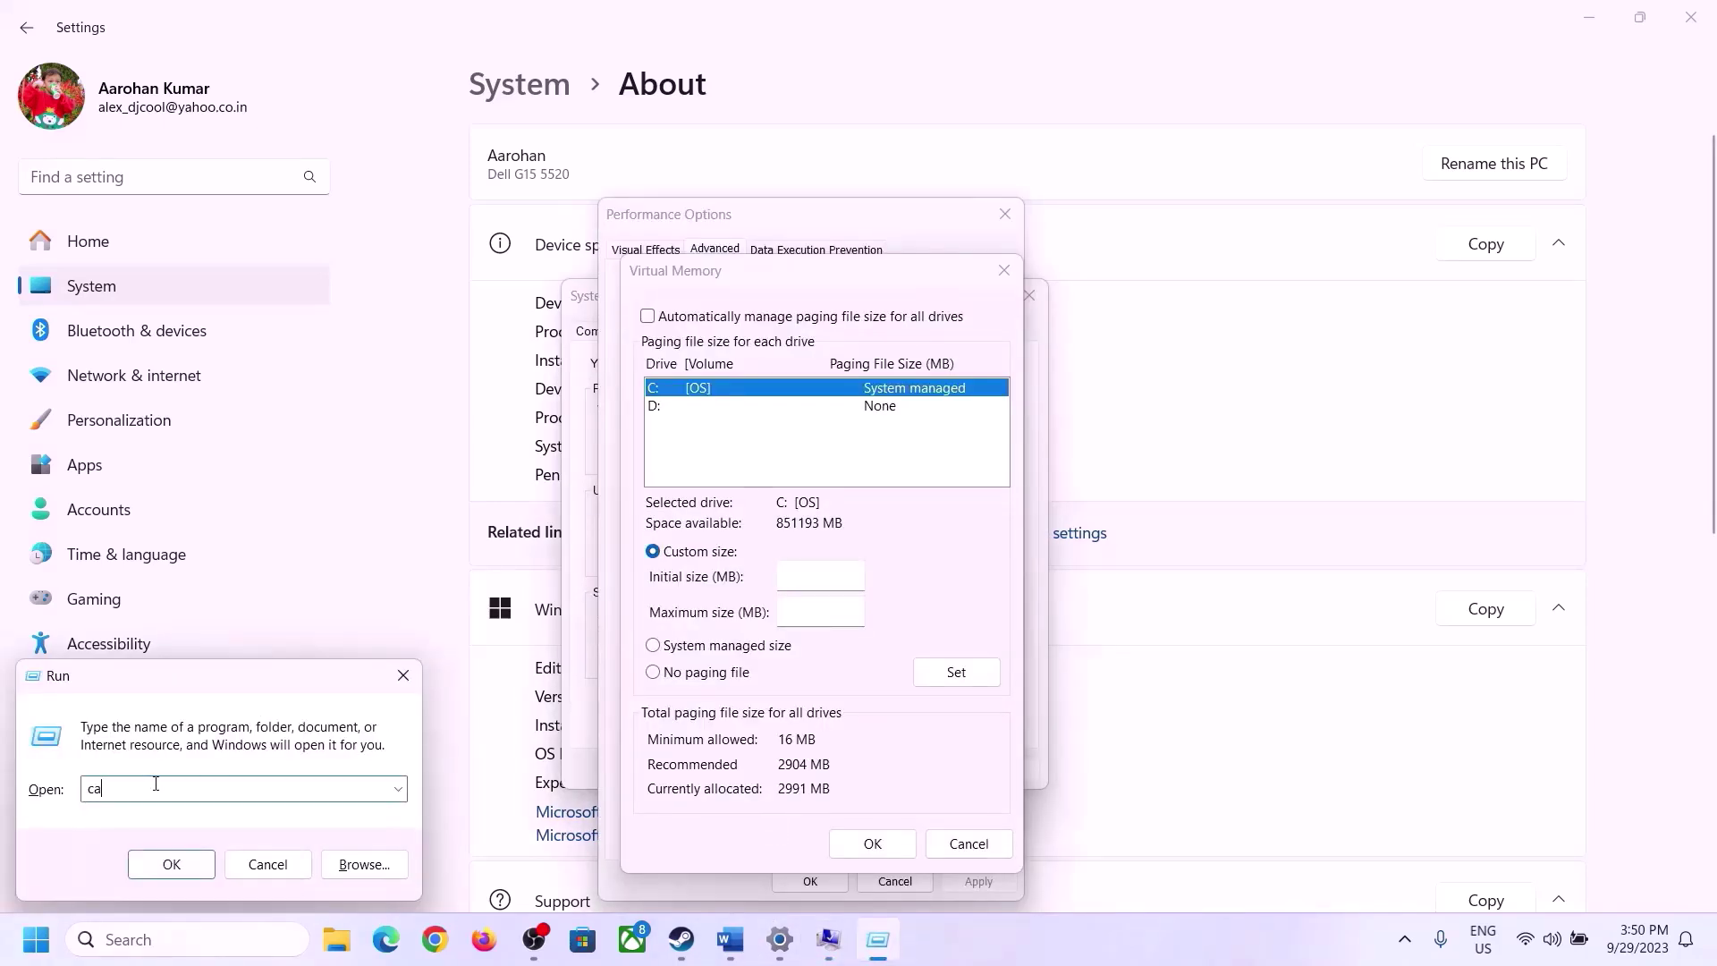
text(lc)
click(170, 866)
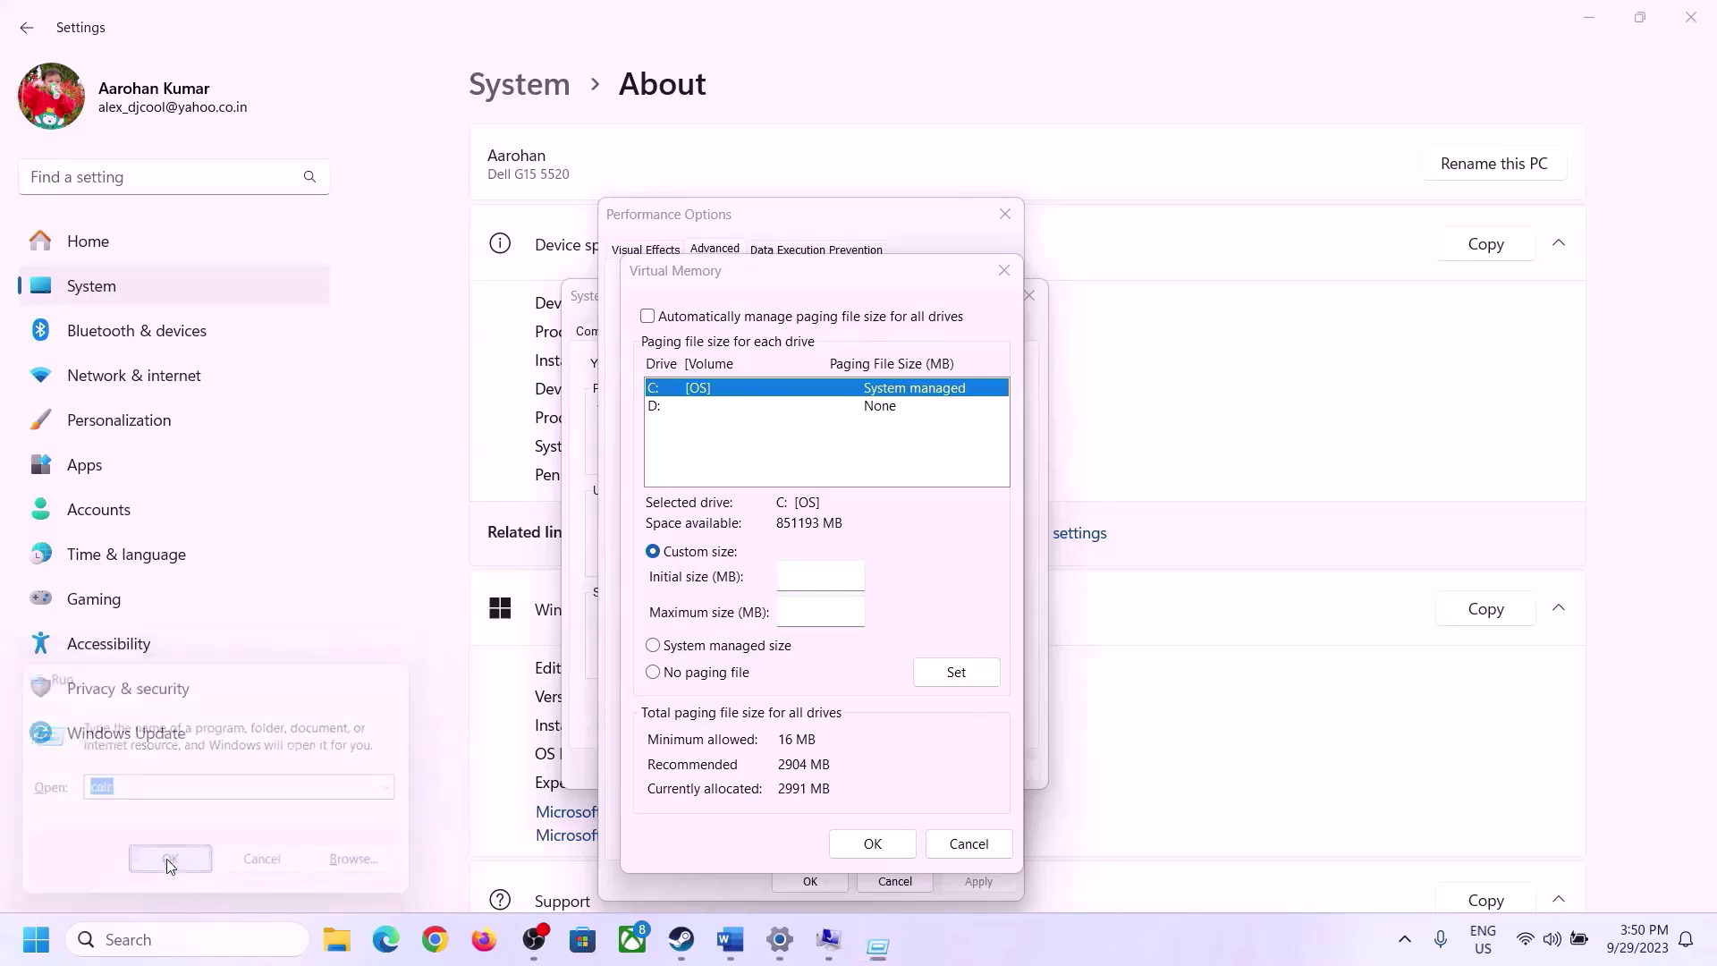
drag(214, 31, 1252, 293)
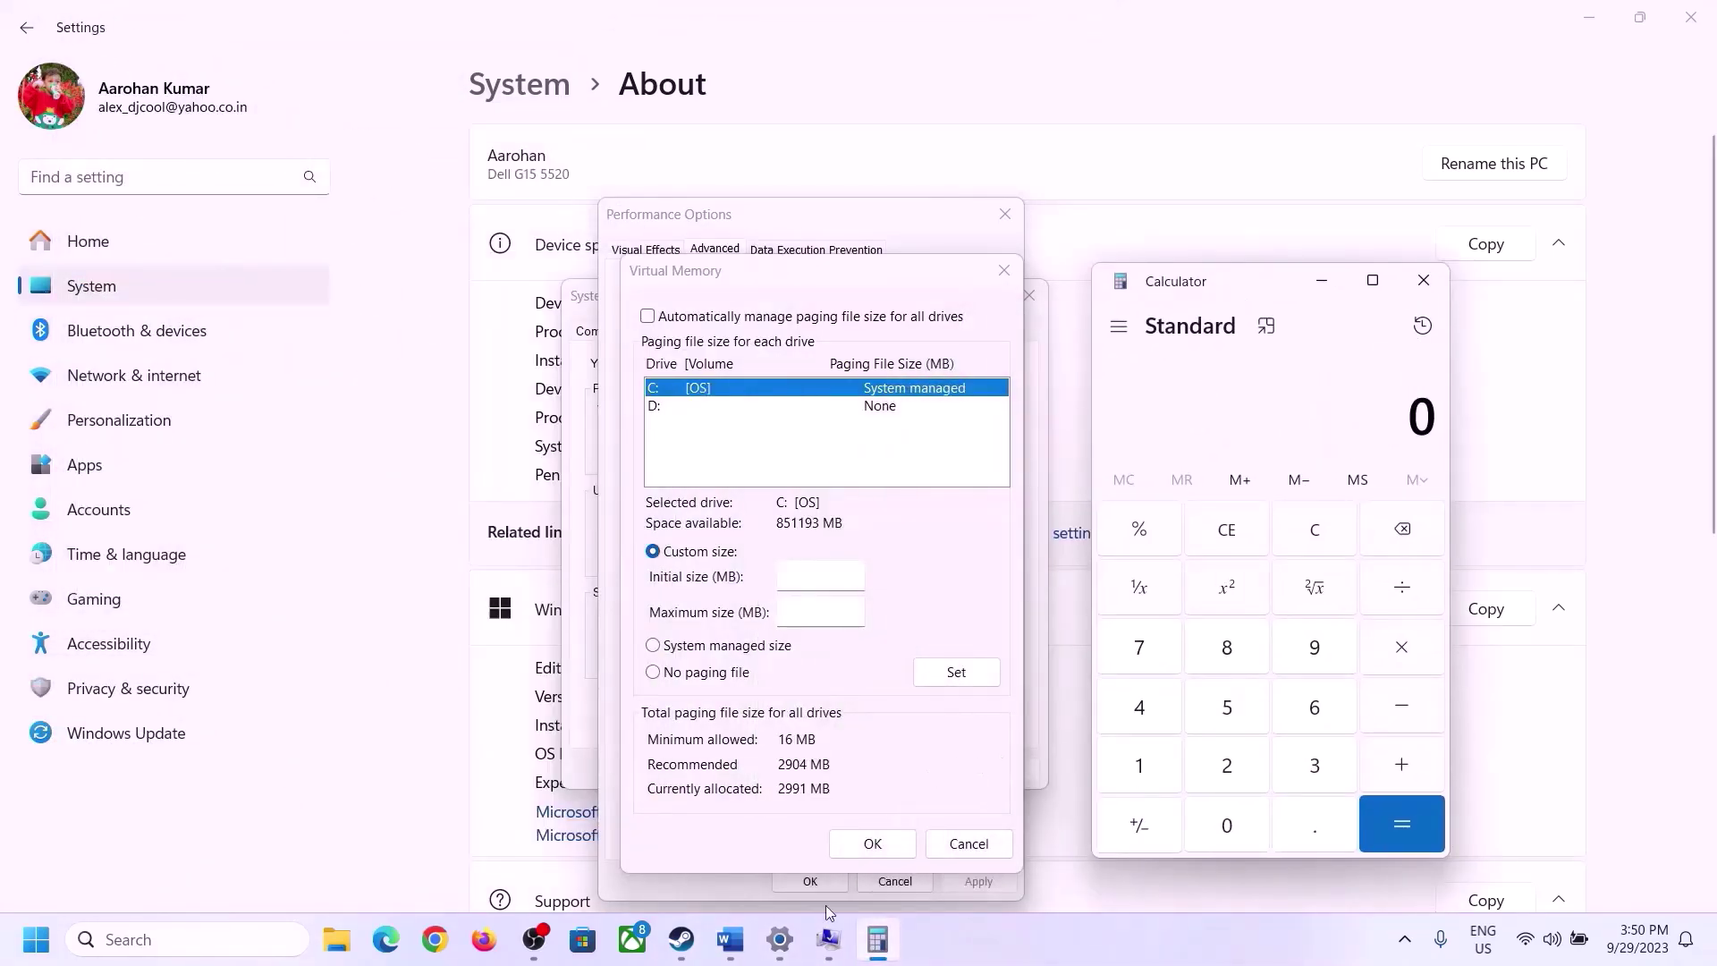
click(729, 955)
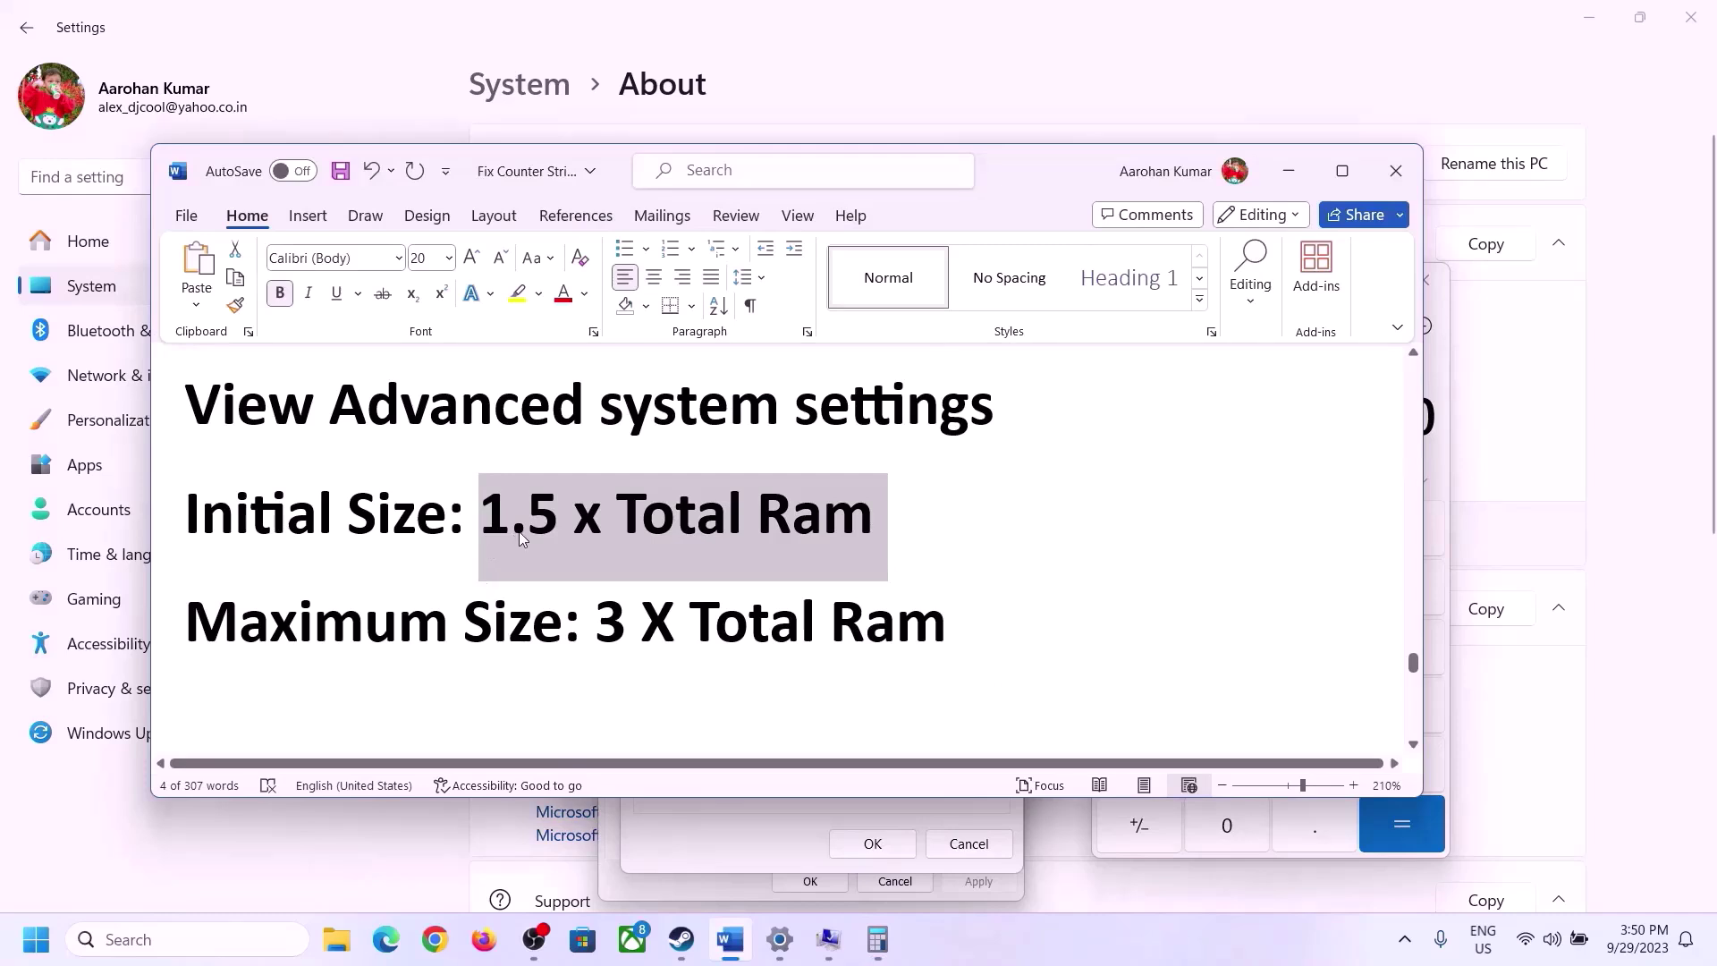
click(878, 939)
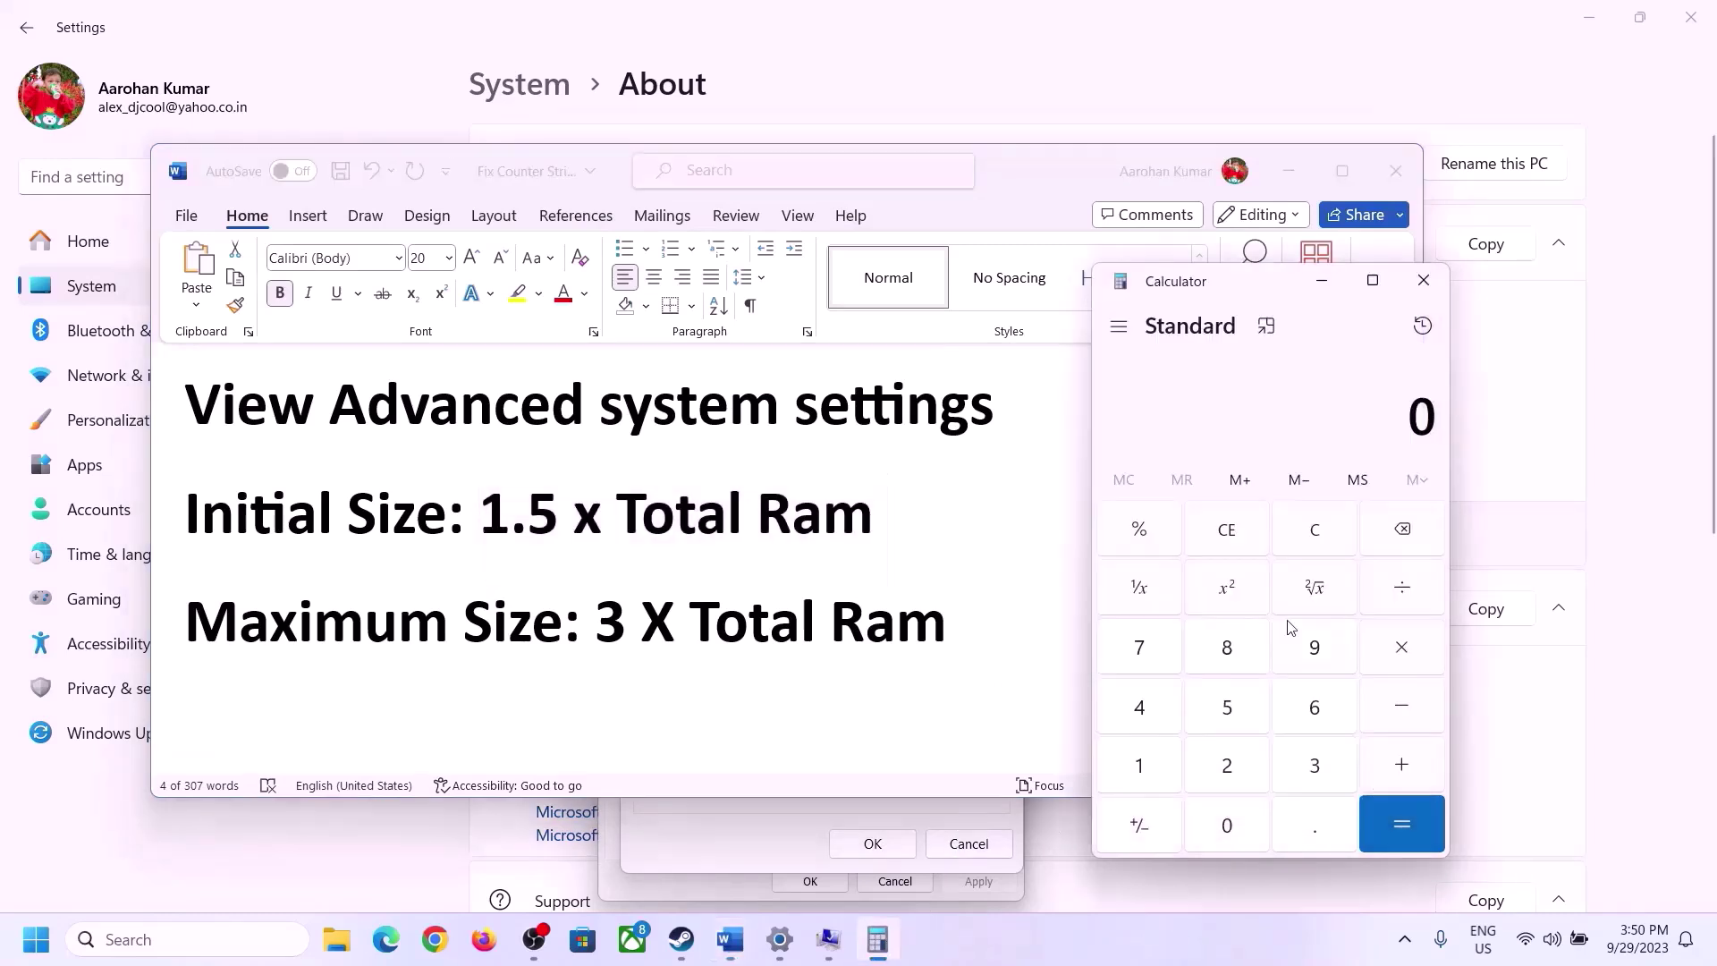
click(1140, 768)
click(1310, 716)
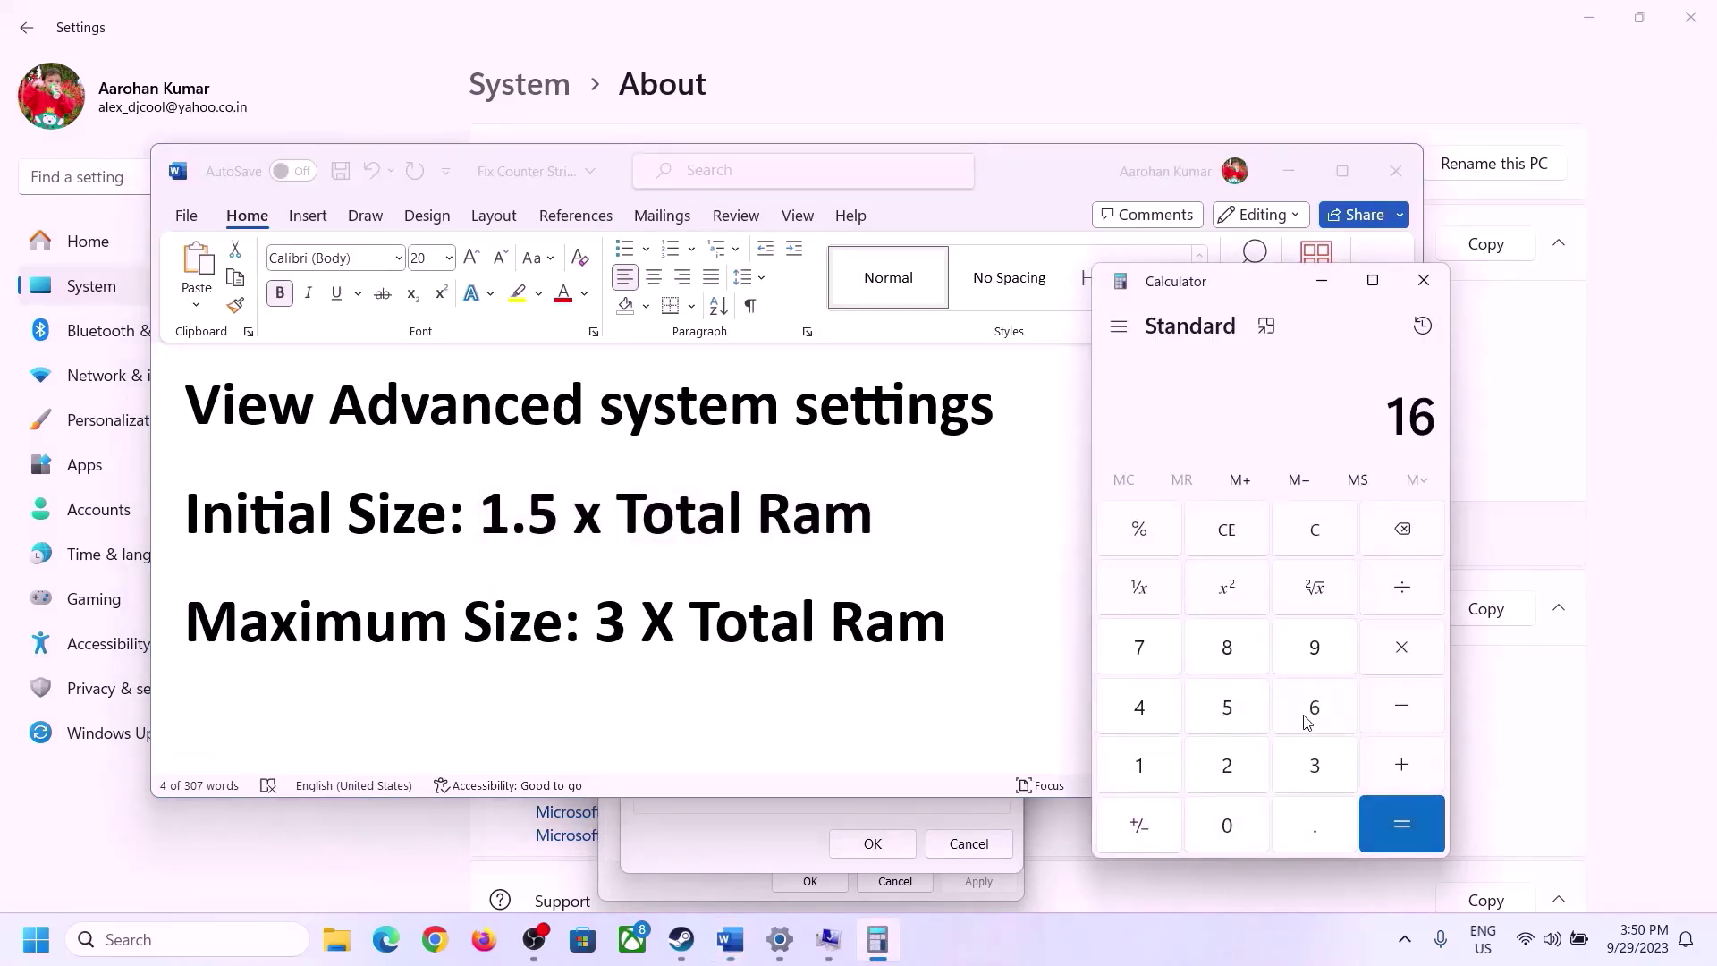
click(1318, 546)
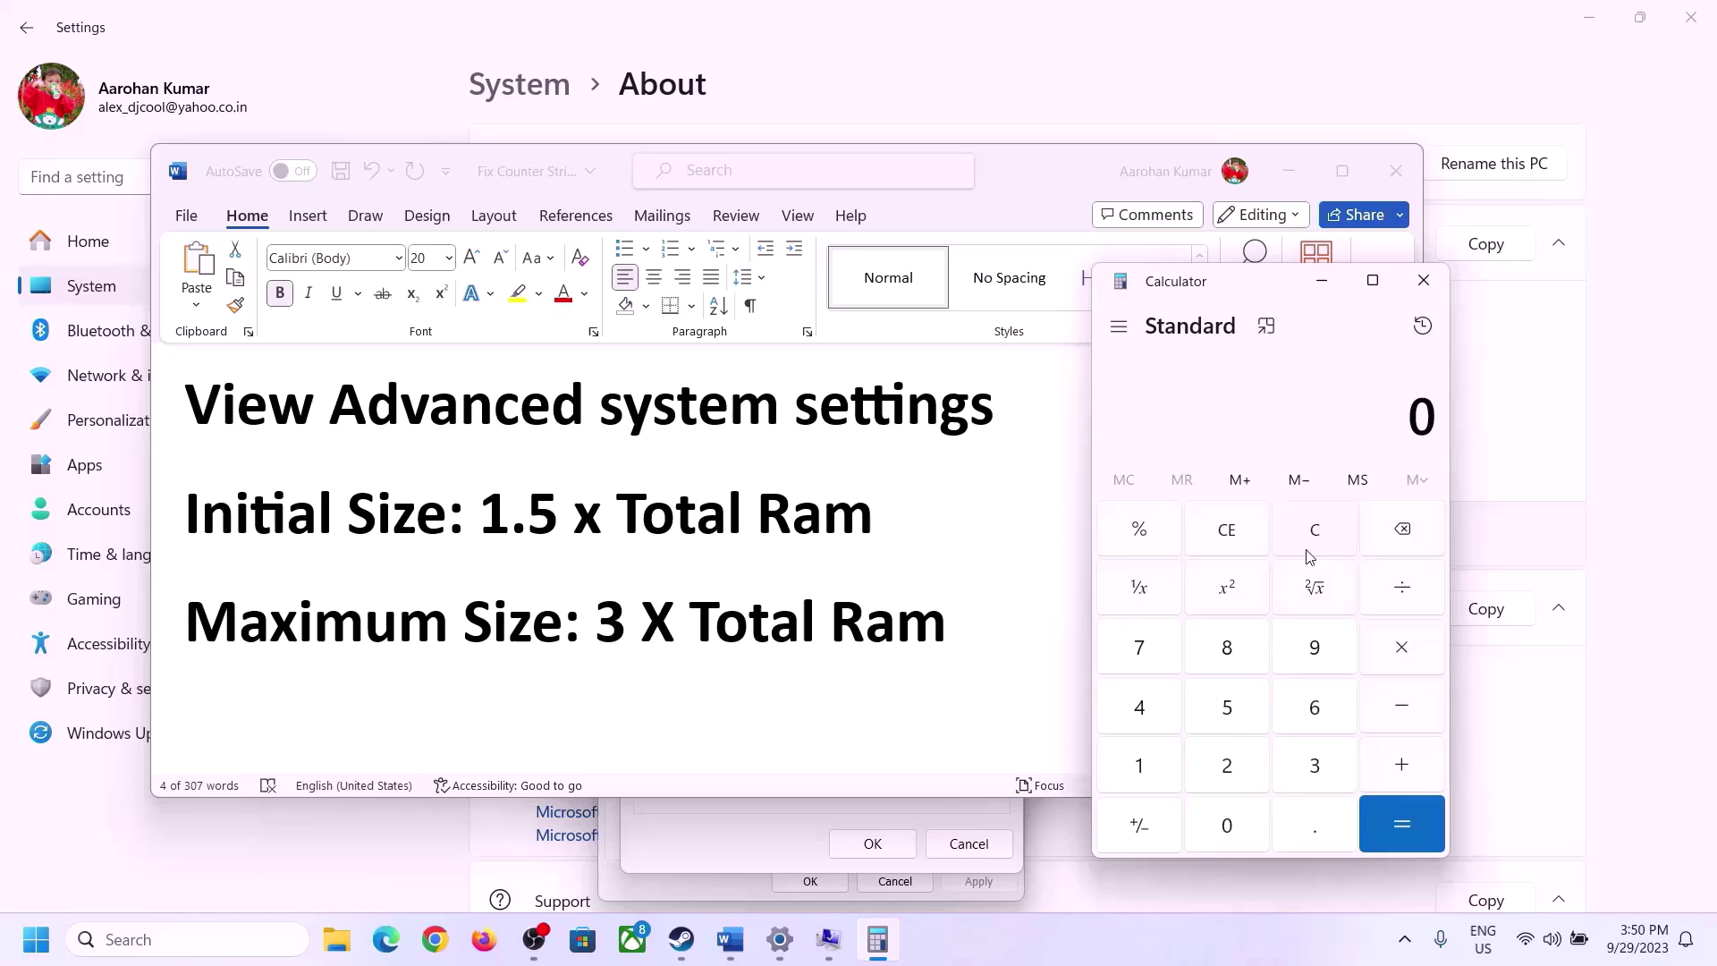
Step: Convert the 16 GB of RAM to megabytes in Calculator by computing 16 × 1024
click(1153, 768)
click(1288, 716)
click(1401, 649)
click(1141, 770)
click(1238, 840)
click(1227, 771)
click(1152, 717)
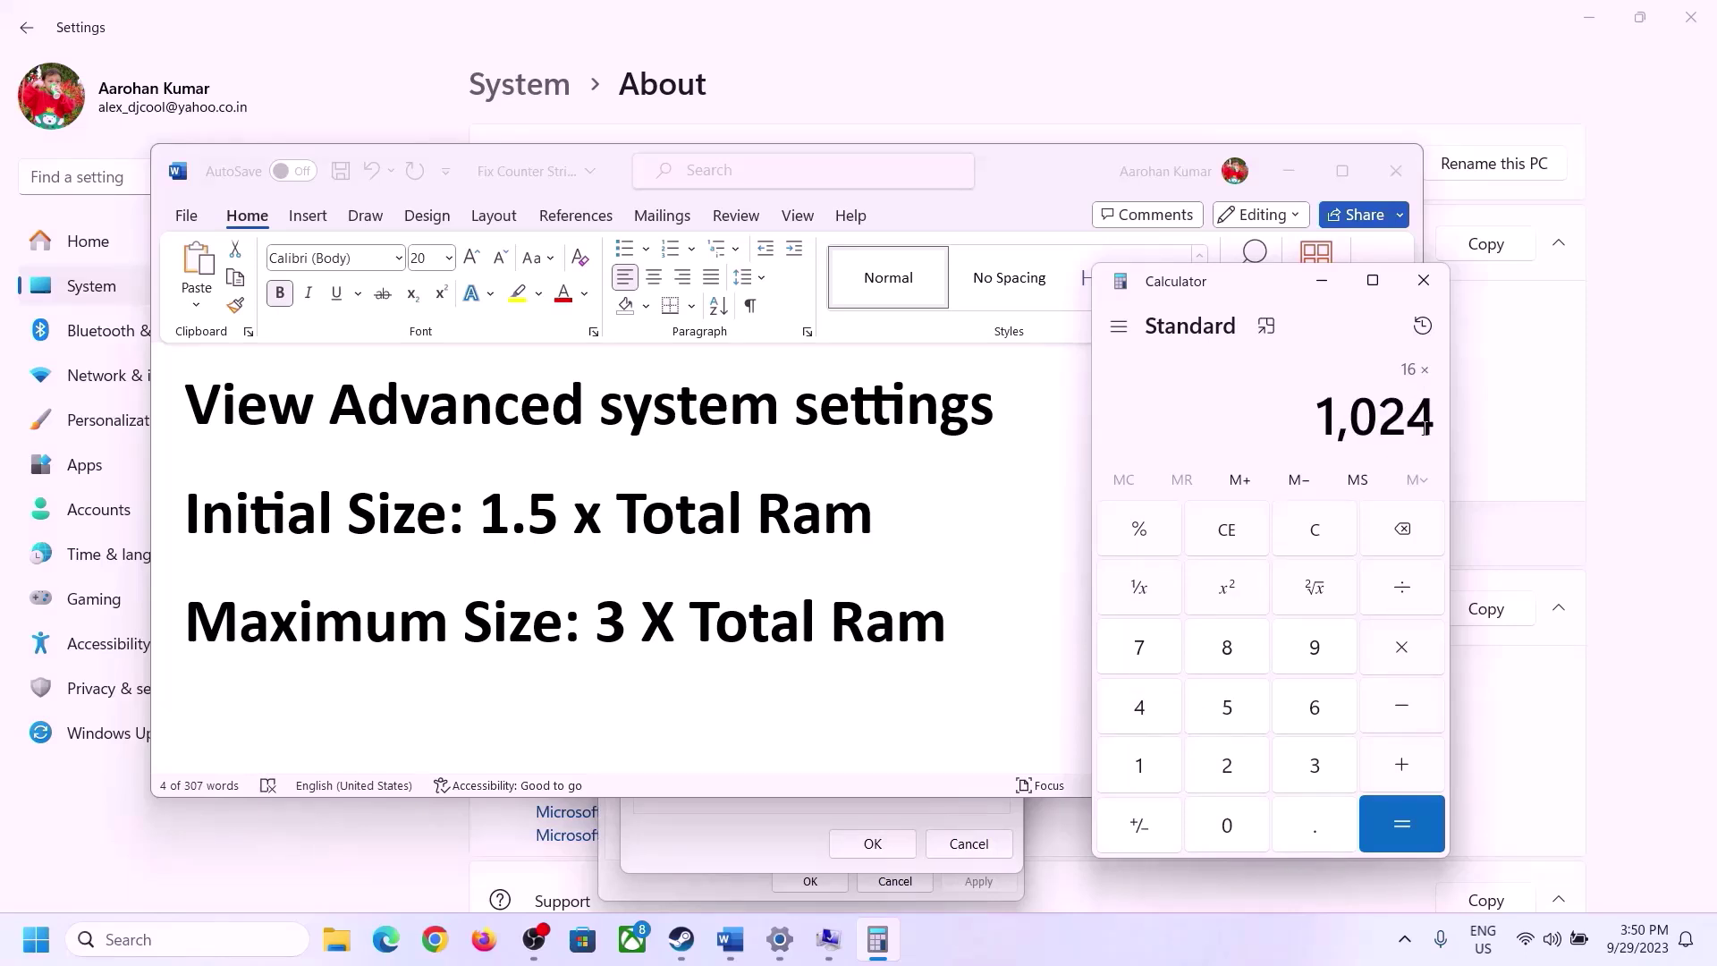
click(1401, 828)
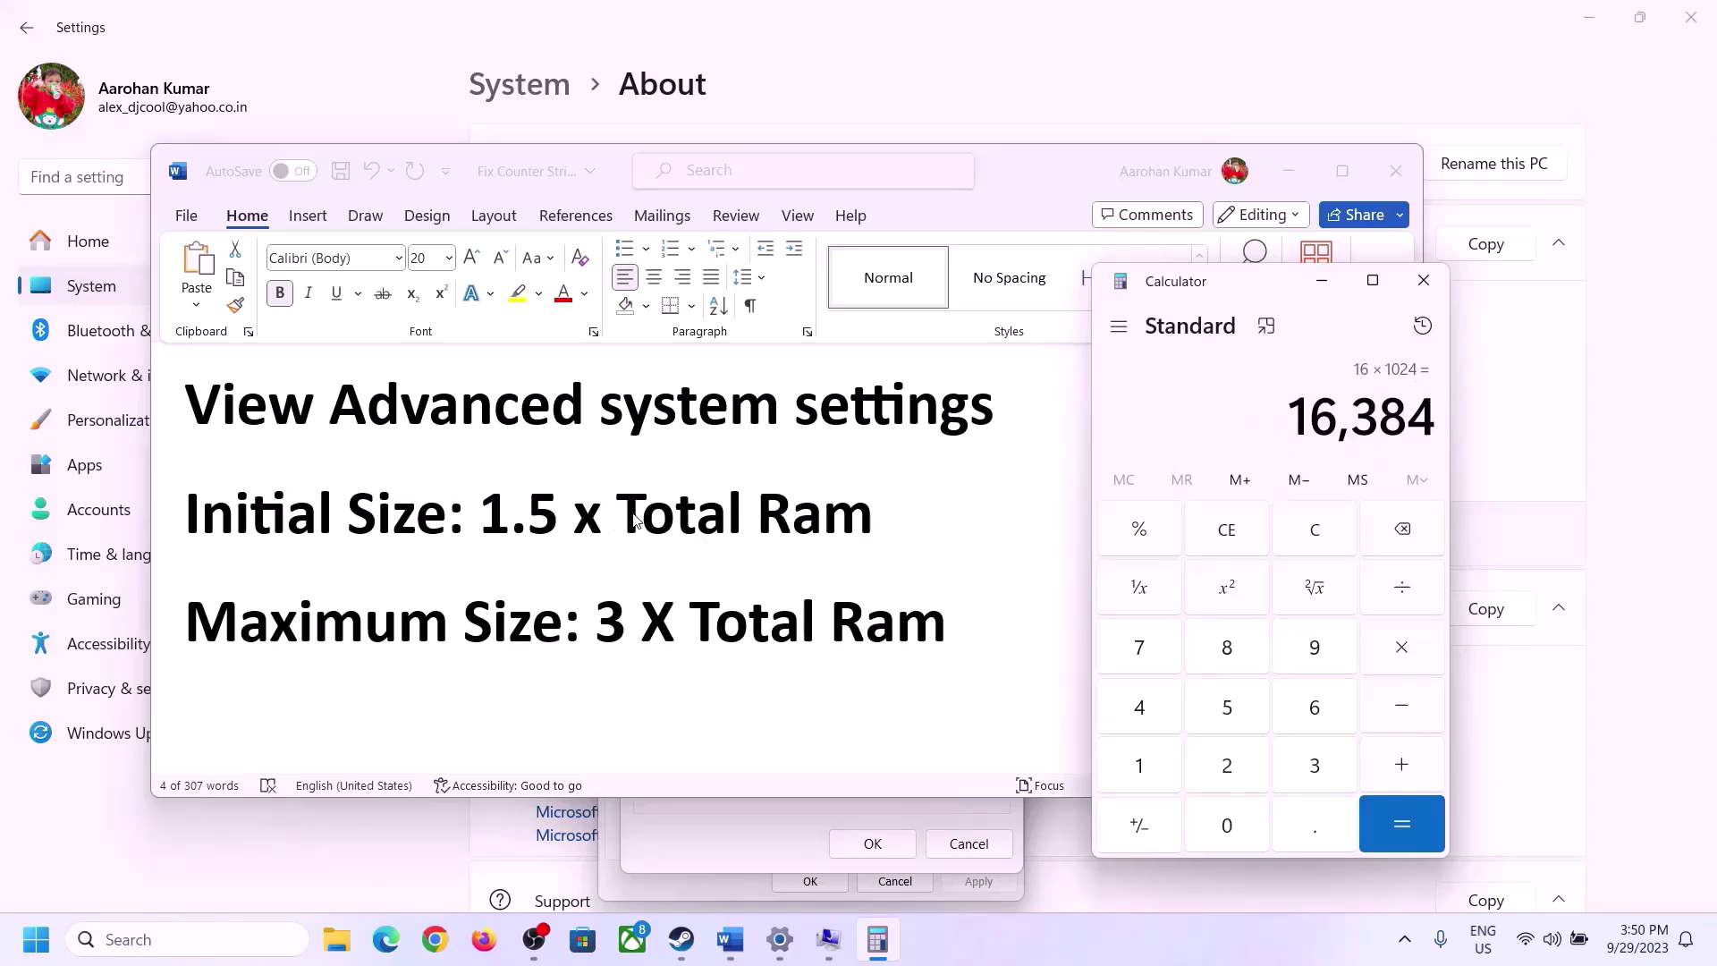
Step: Multiply the RAM size in megabytes by 1.5 and set the custom initial paging file size to 24576 MB
click(1404, 651)
click(1163, 771)
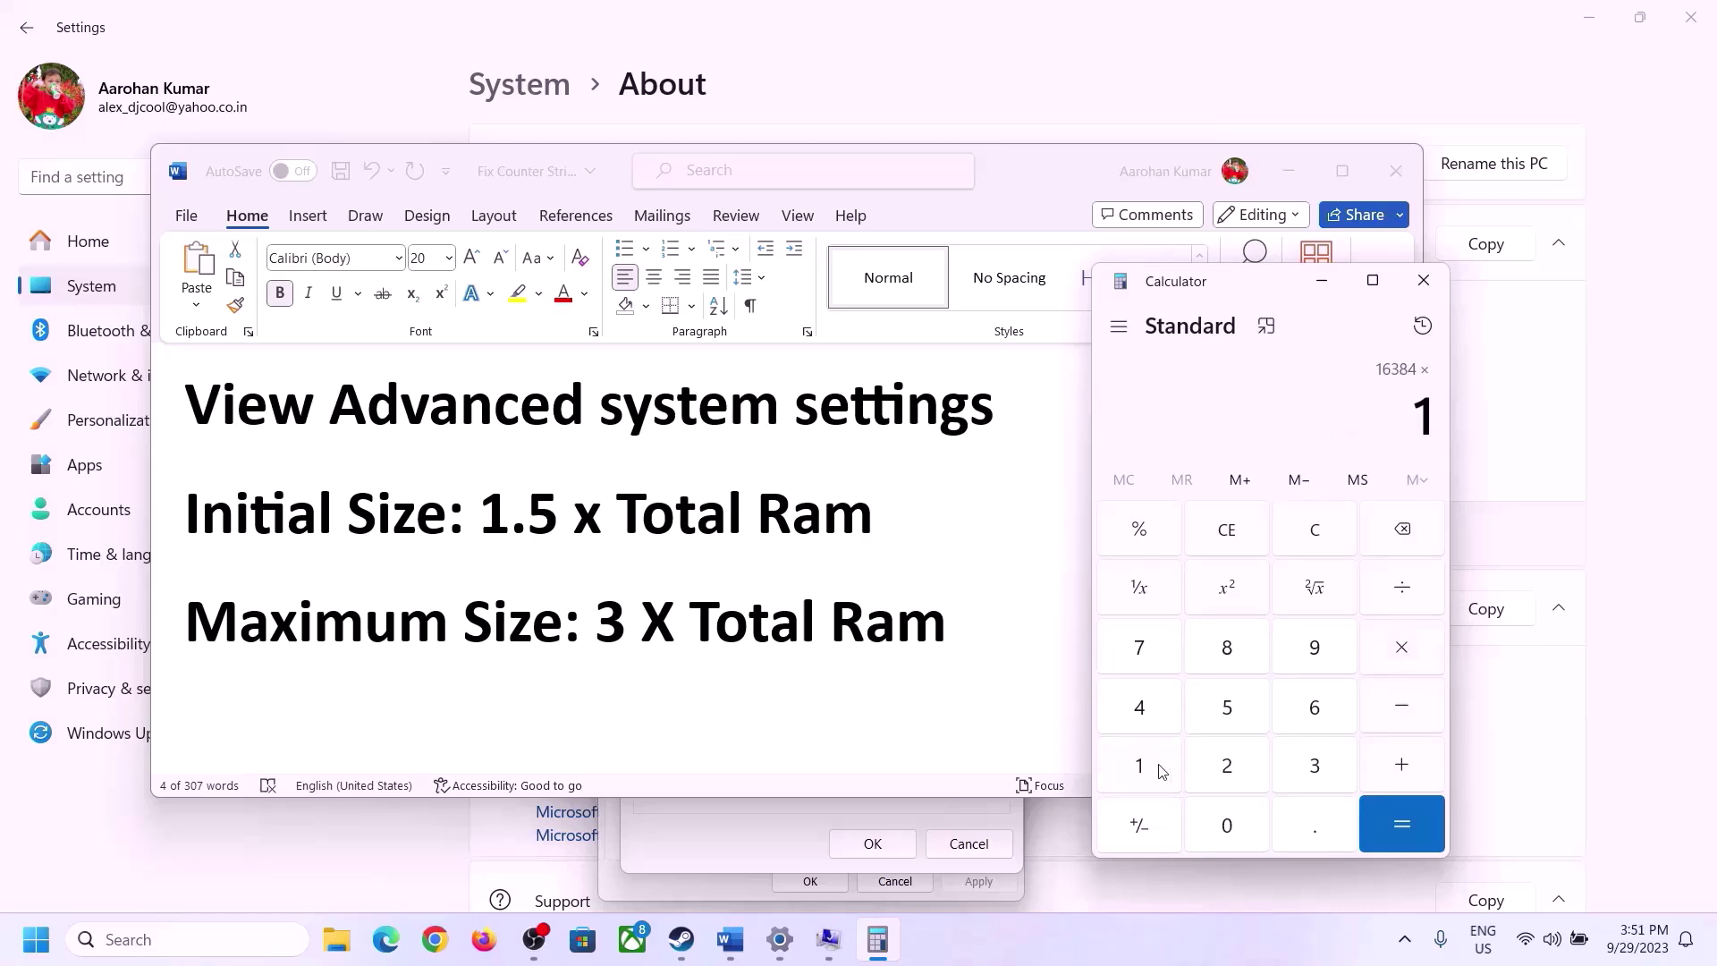
click(1308, 839)
click(1243, 721)
click(1402, 818)
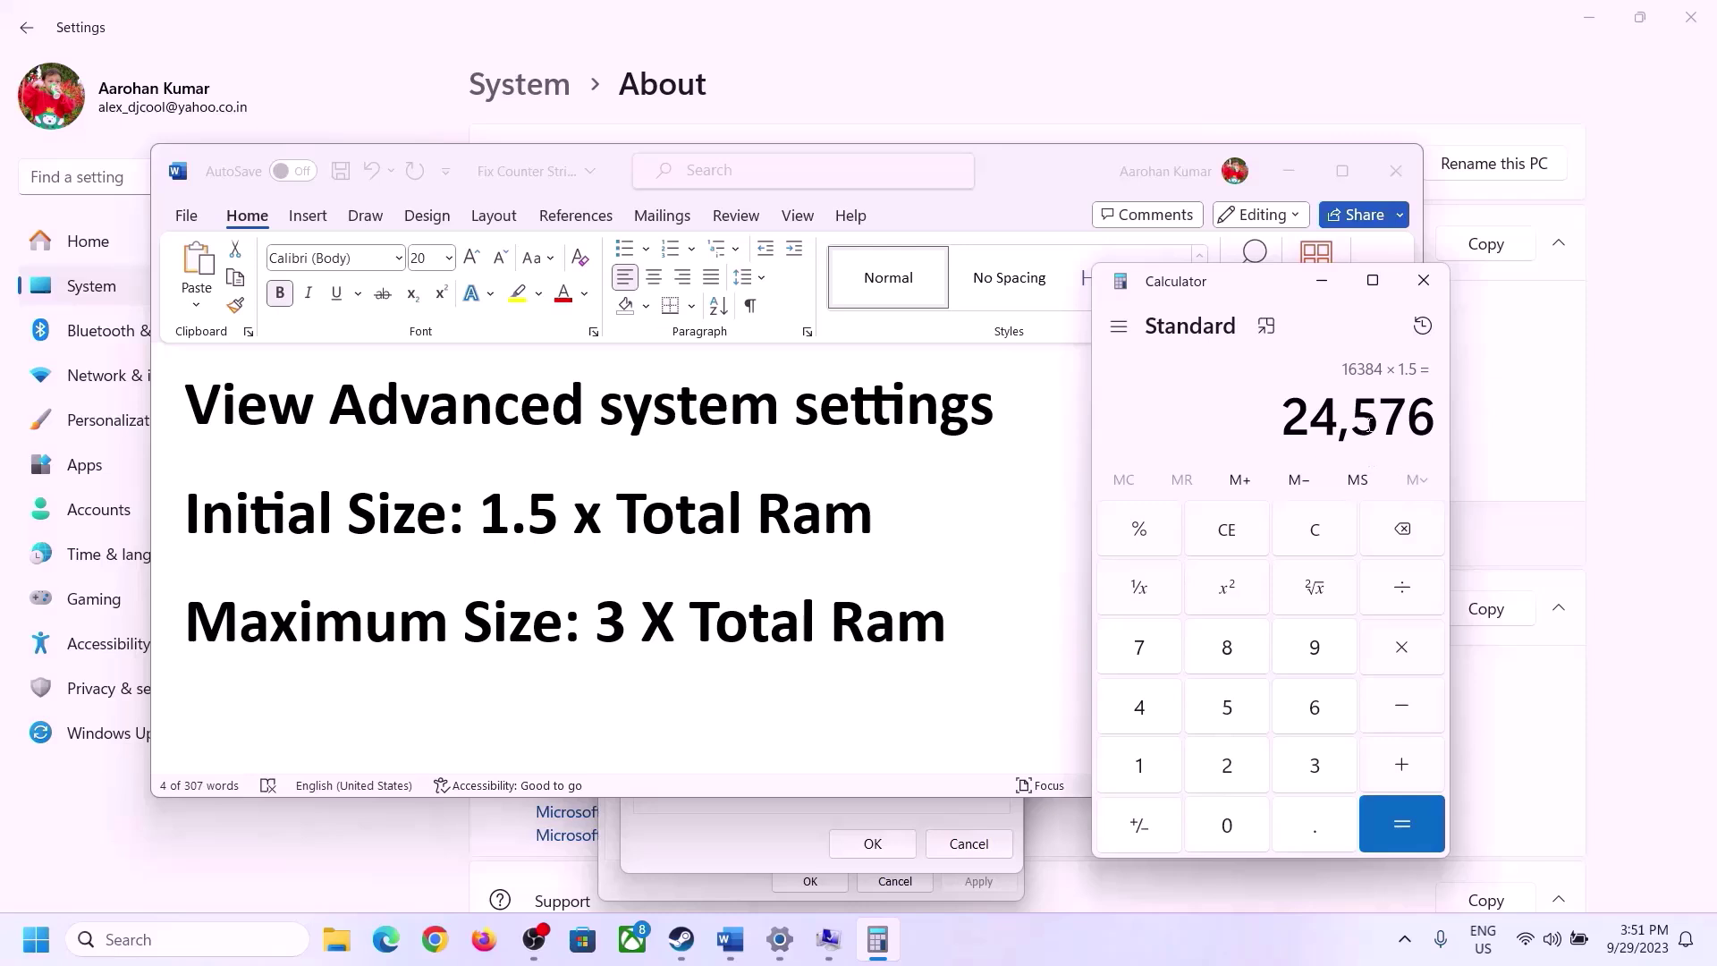
click(757, 834)
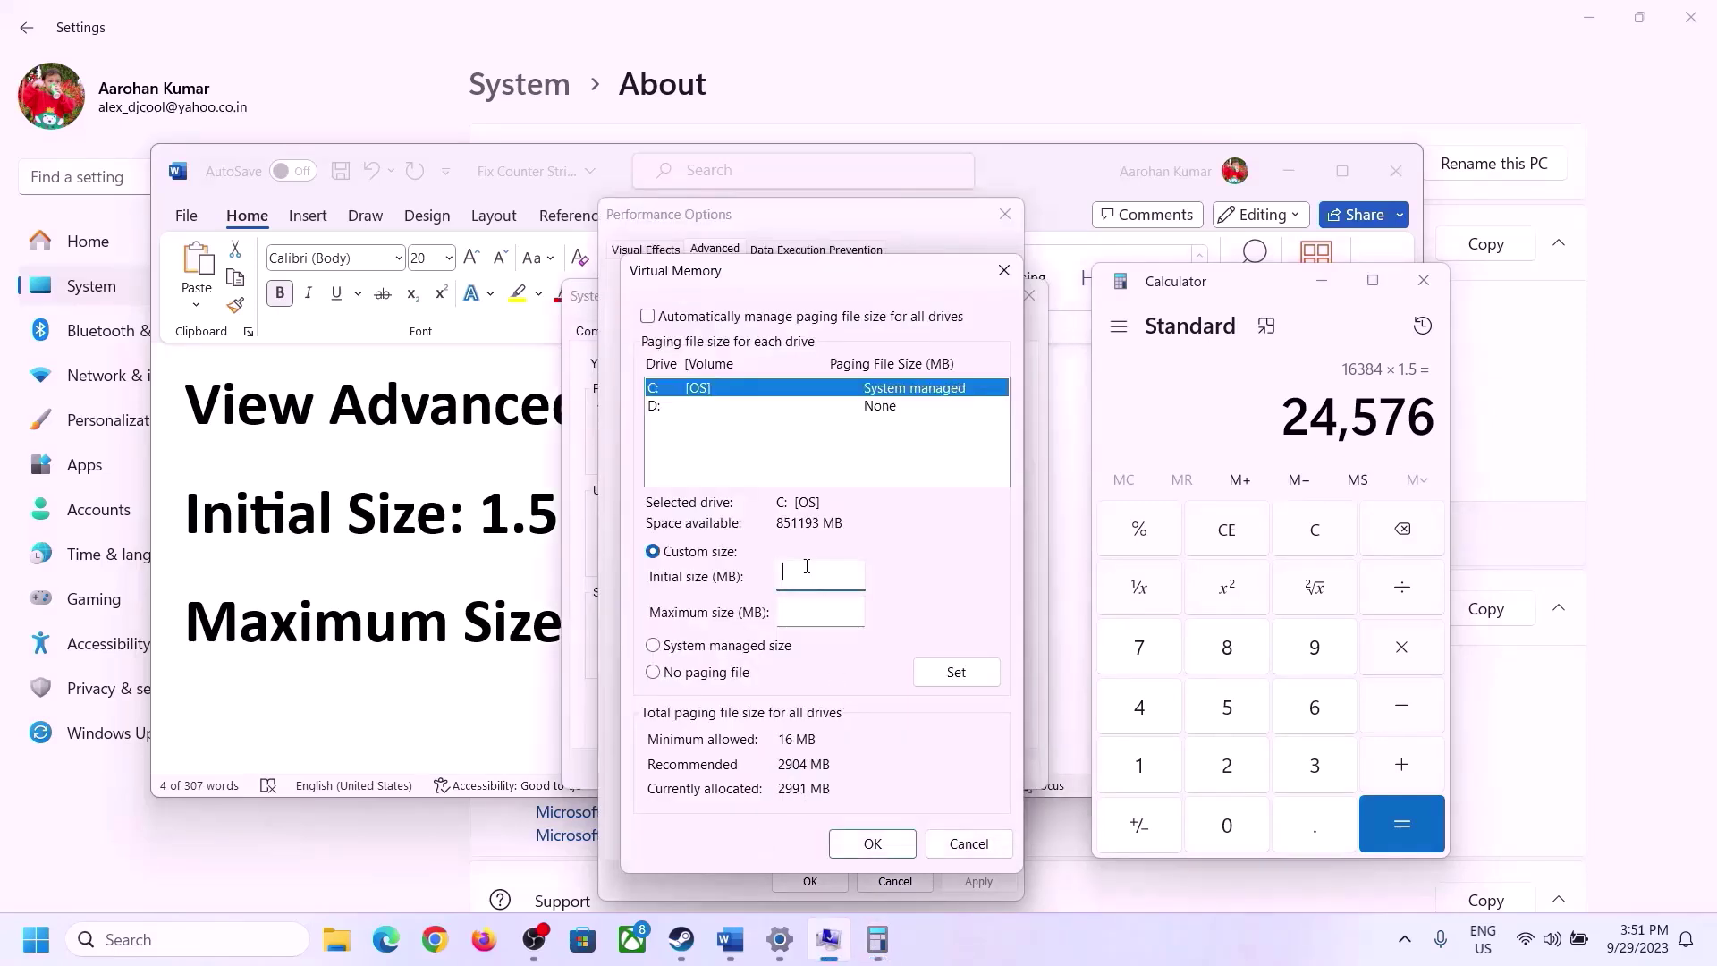
text(24576)
Step: Clear the calculator and recheck the installed RAM in the device specifications
key(alt+Tab)
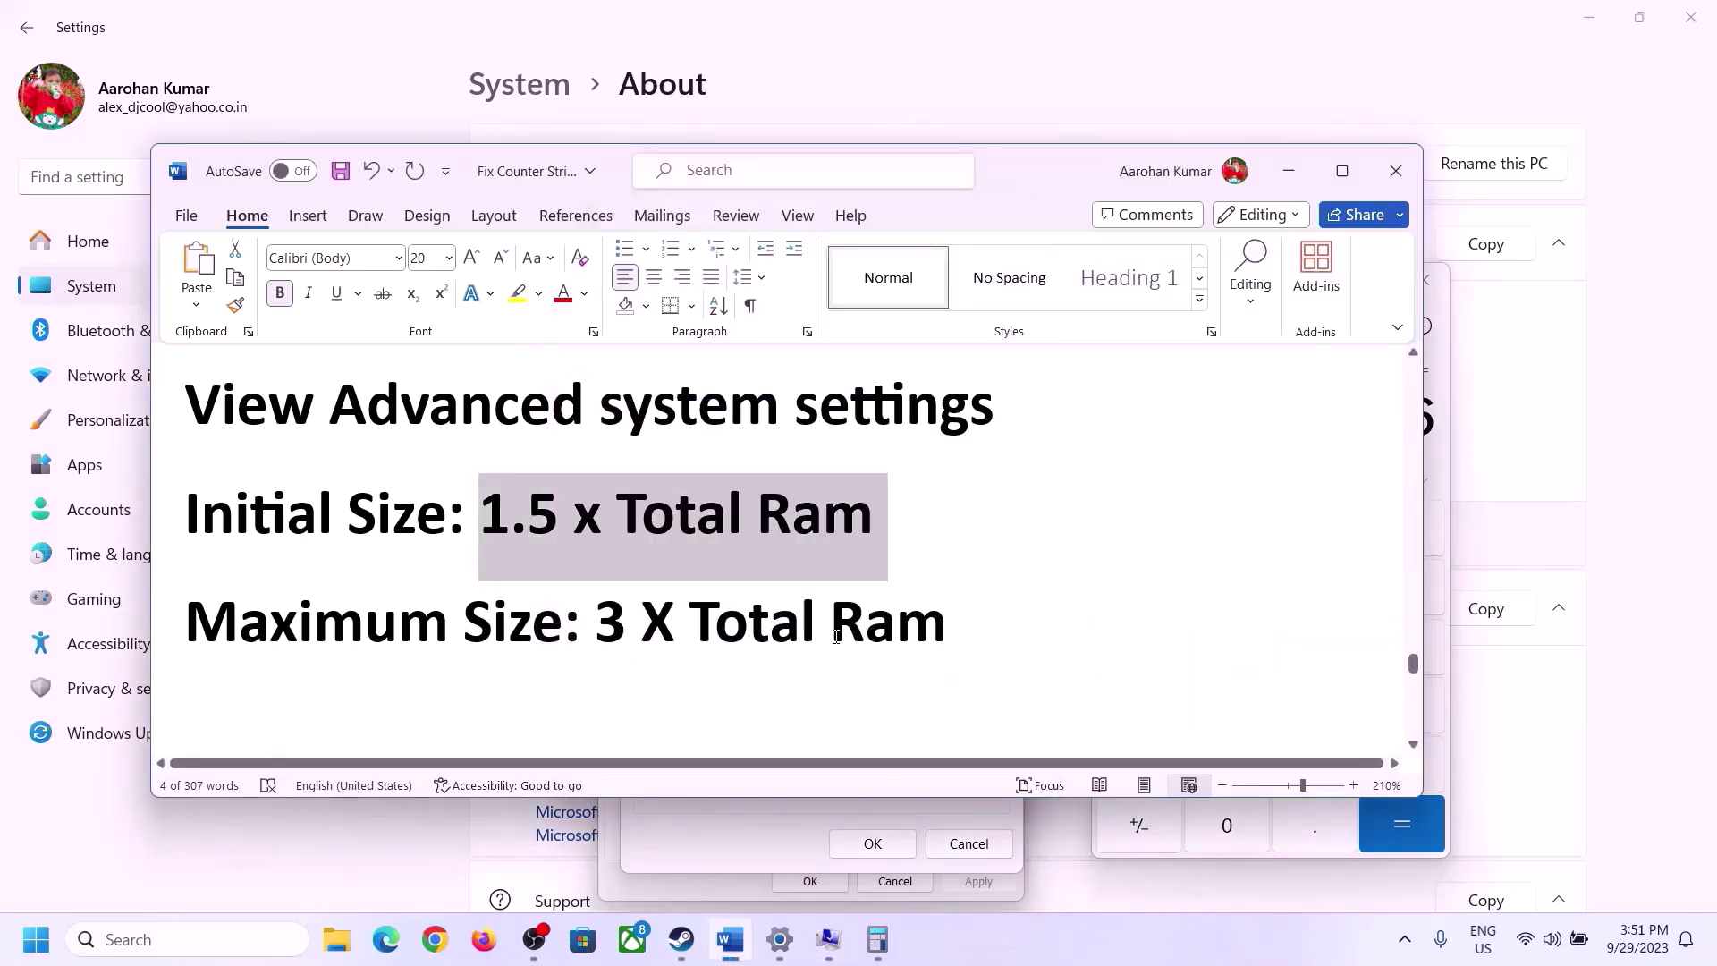
click(1449, 529)
click(1324, 530)
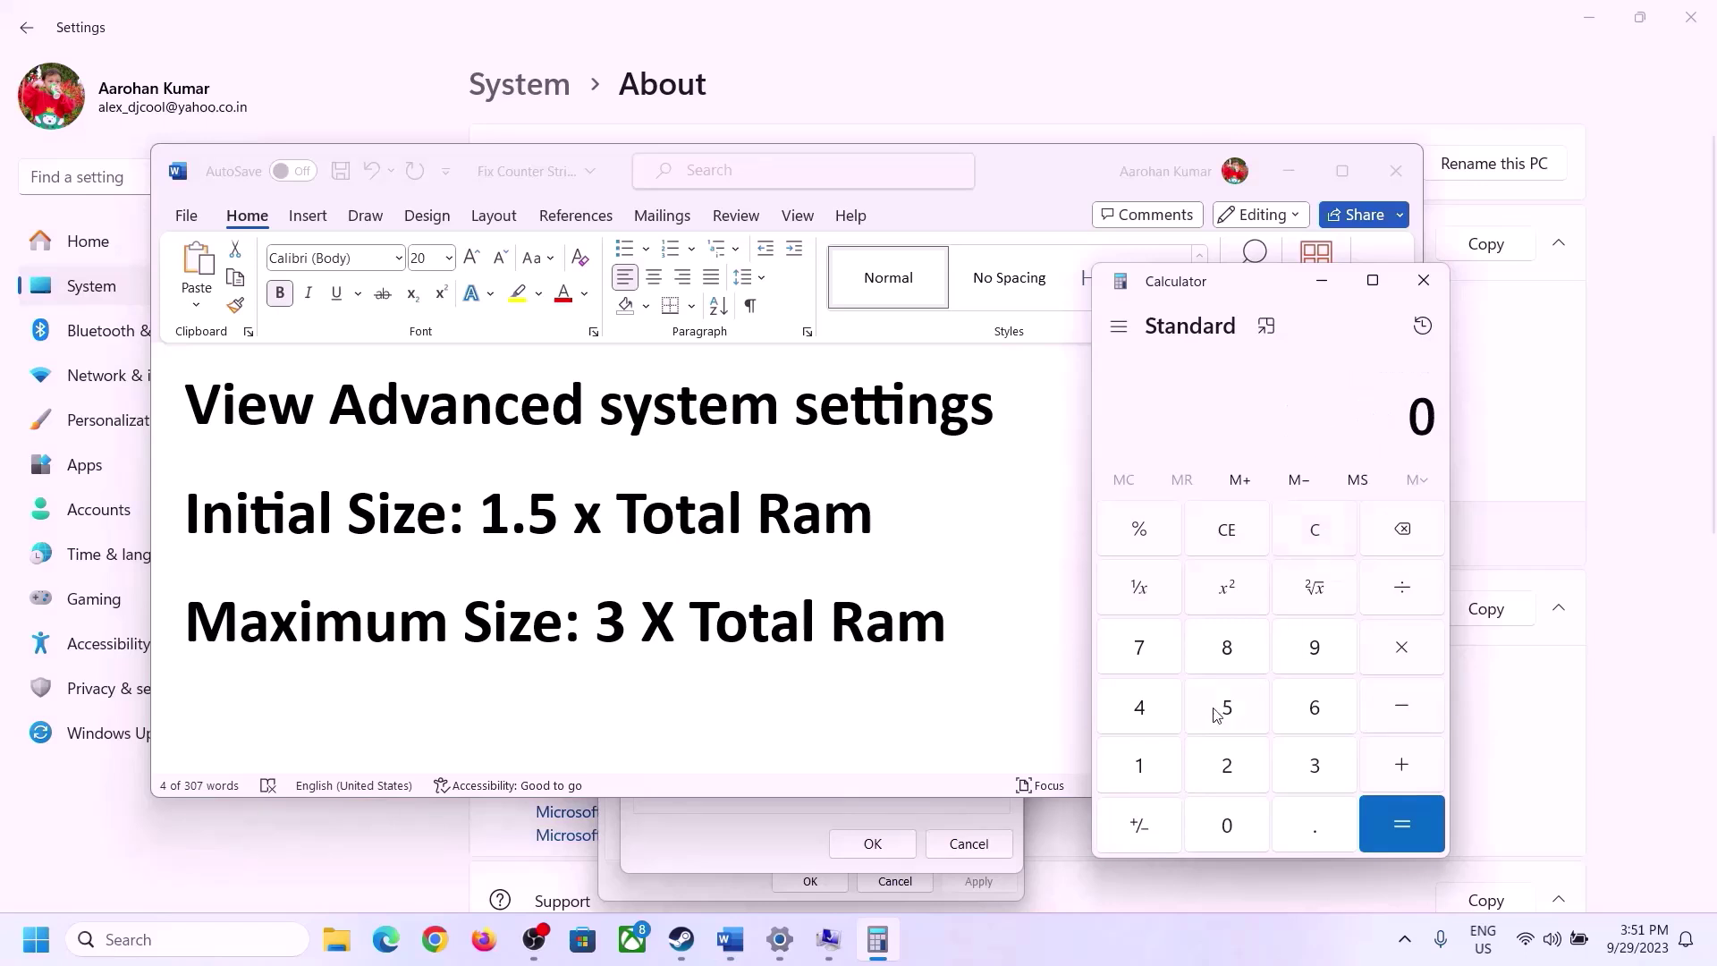
click(779, 939)
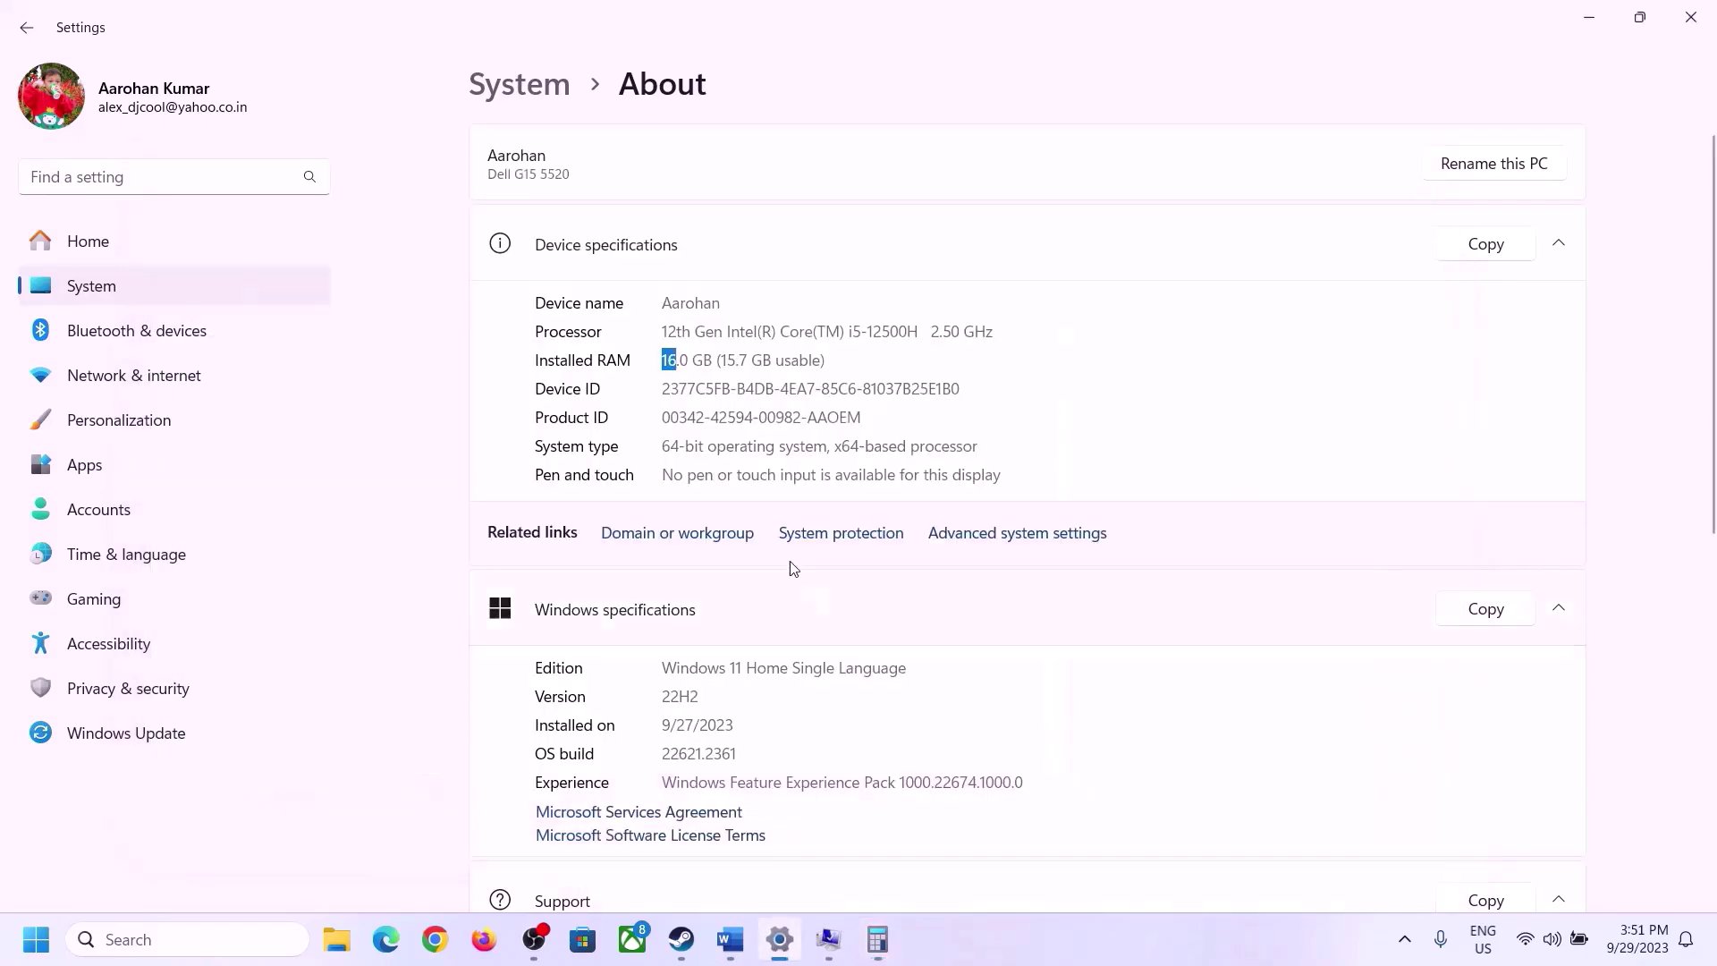
click(878, 939)
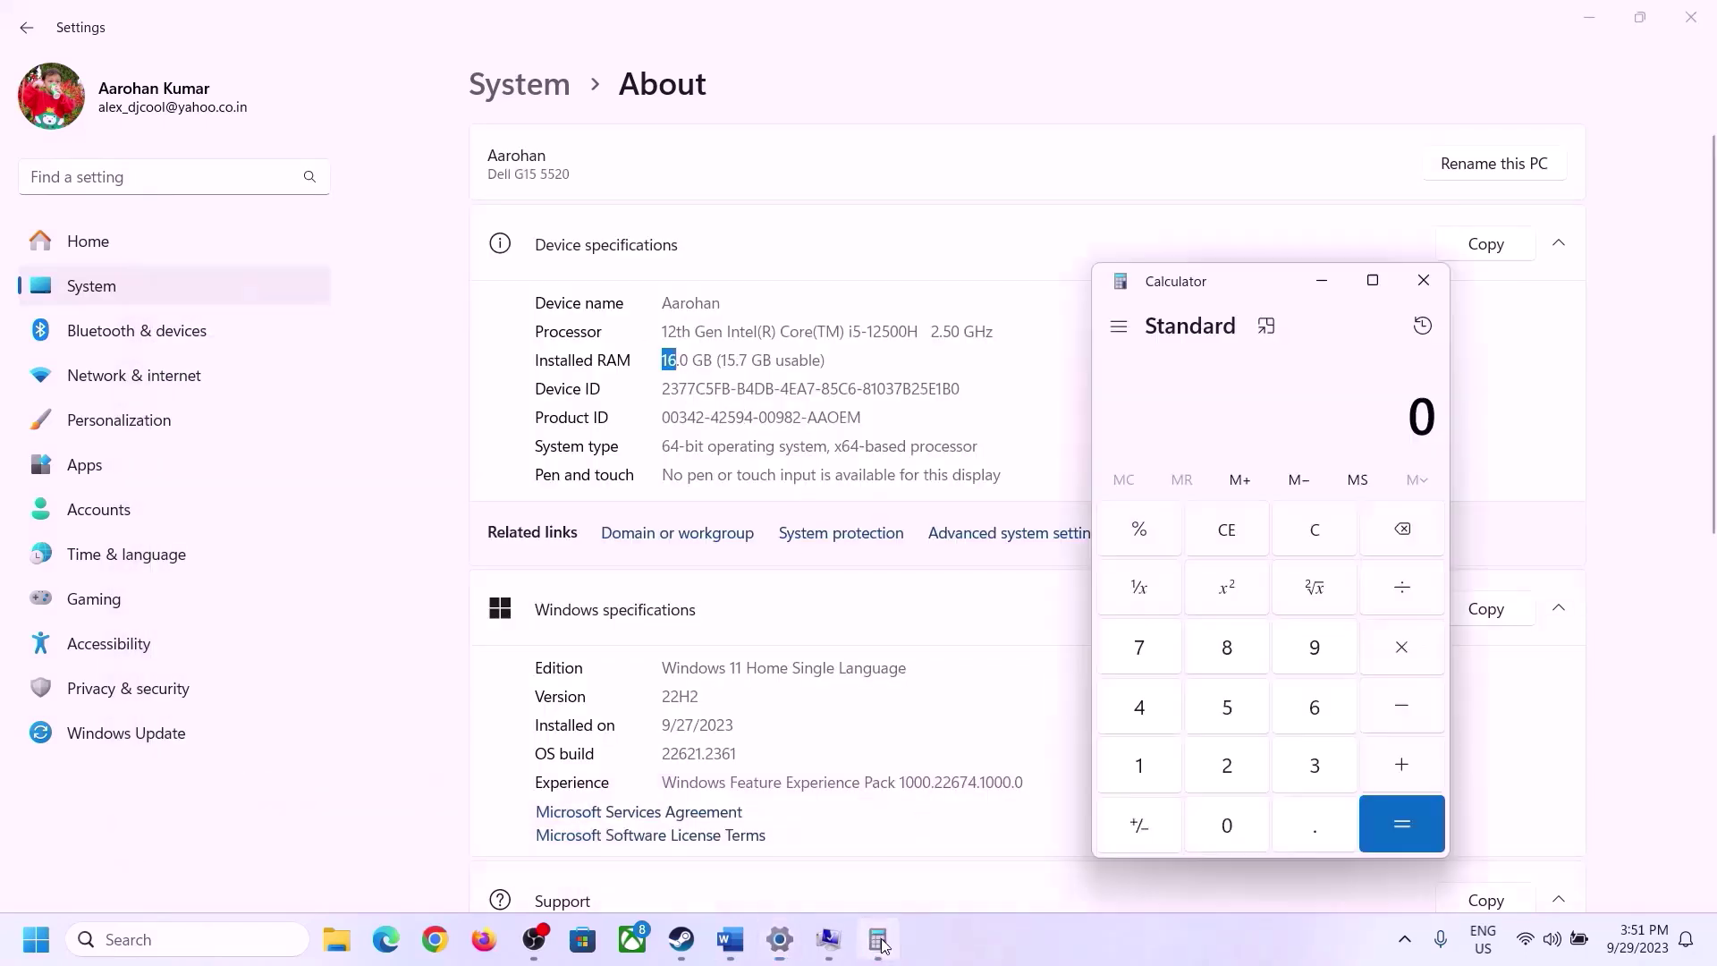
Step: Compute 16 × 1024 again in Calculator as the base for the maximum paging file size
click(1139, 765)
click(1310, 707)
click(1398, 650)
click(1147, 762)
click(1212, 818)
click(1227, 765)
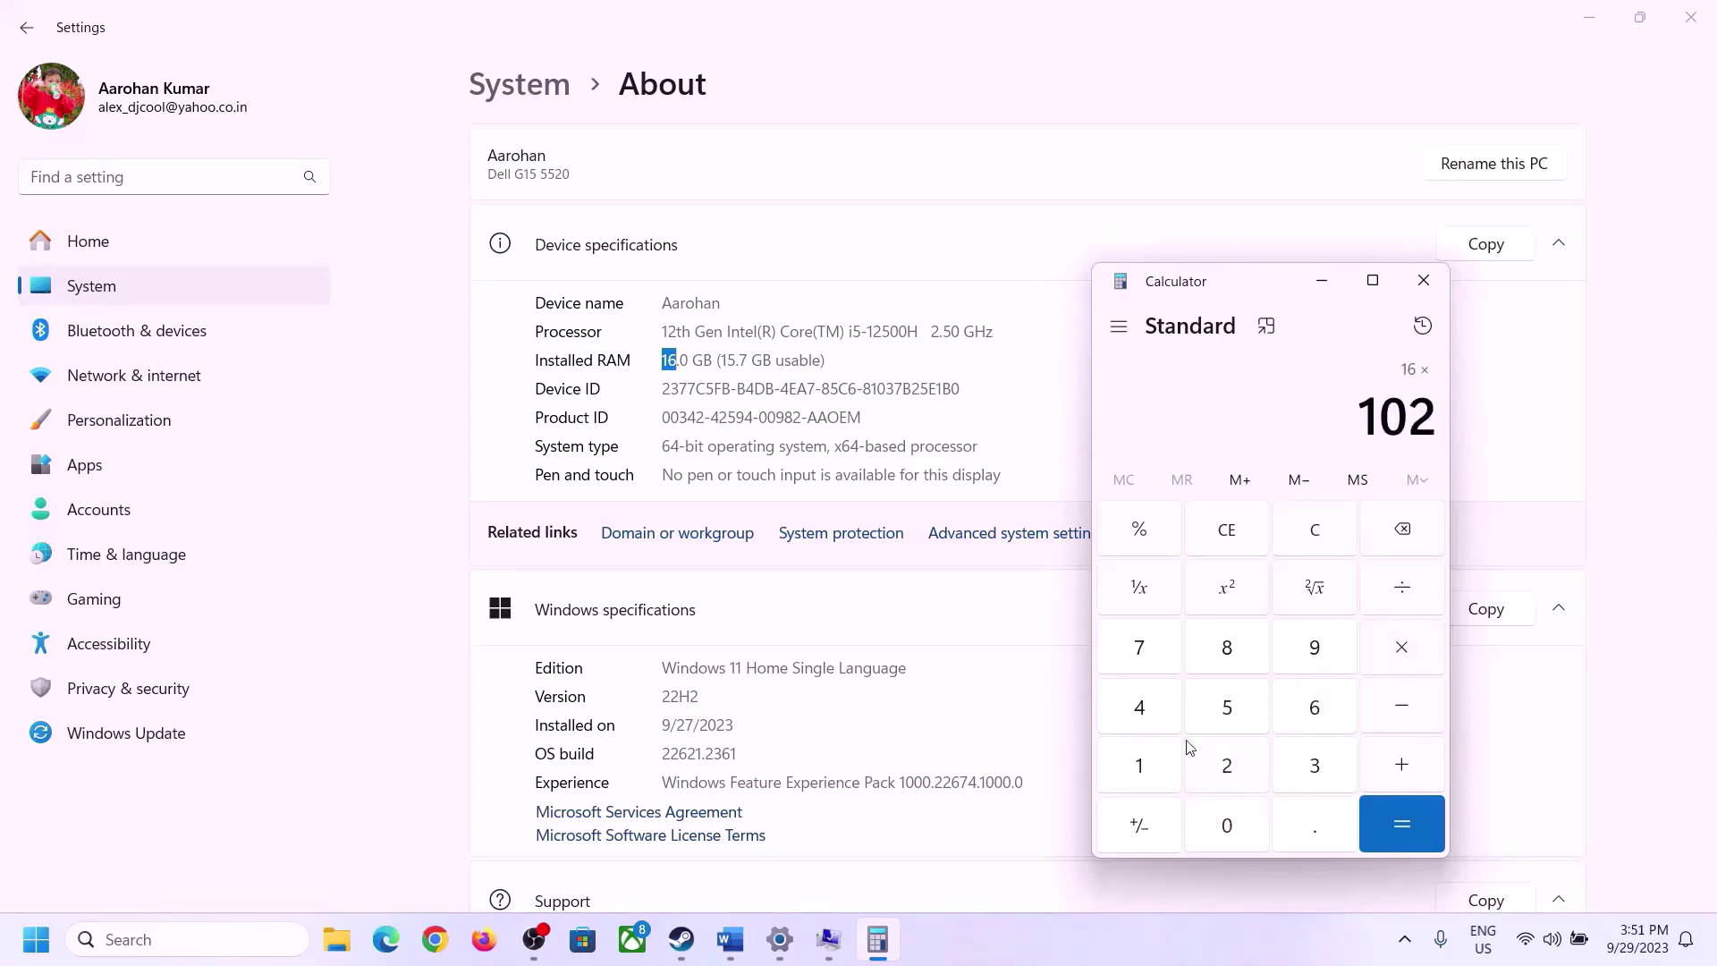
click(1140, 708)
click(1399, 822)
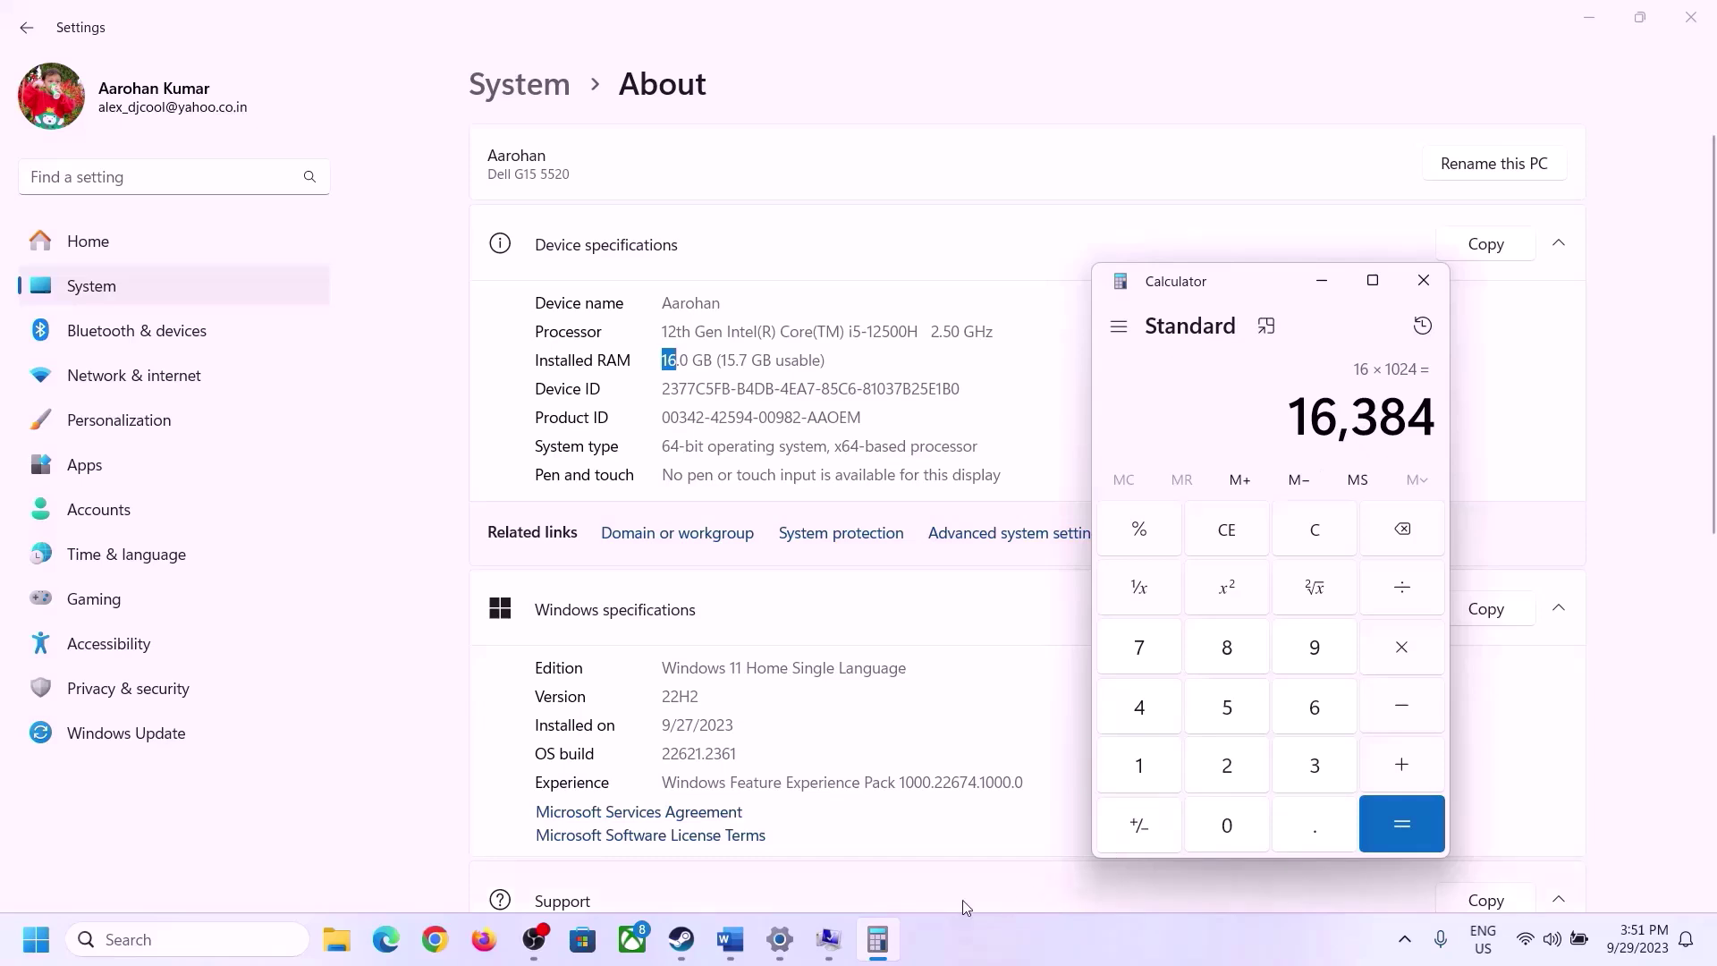
Step: Check the maximum size formula in the Word document and multiply the RAM size in megabytes by 3 in Calculator
click(731, 939)
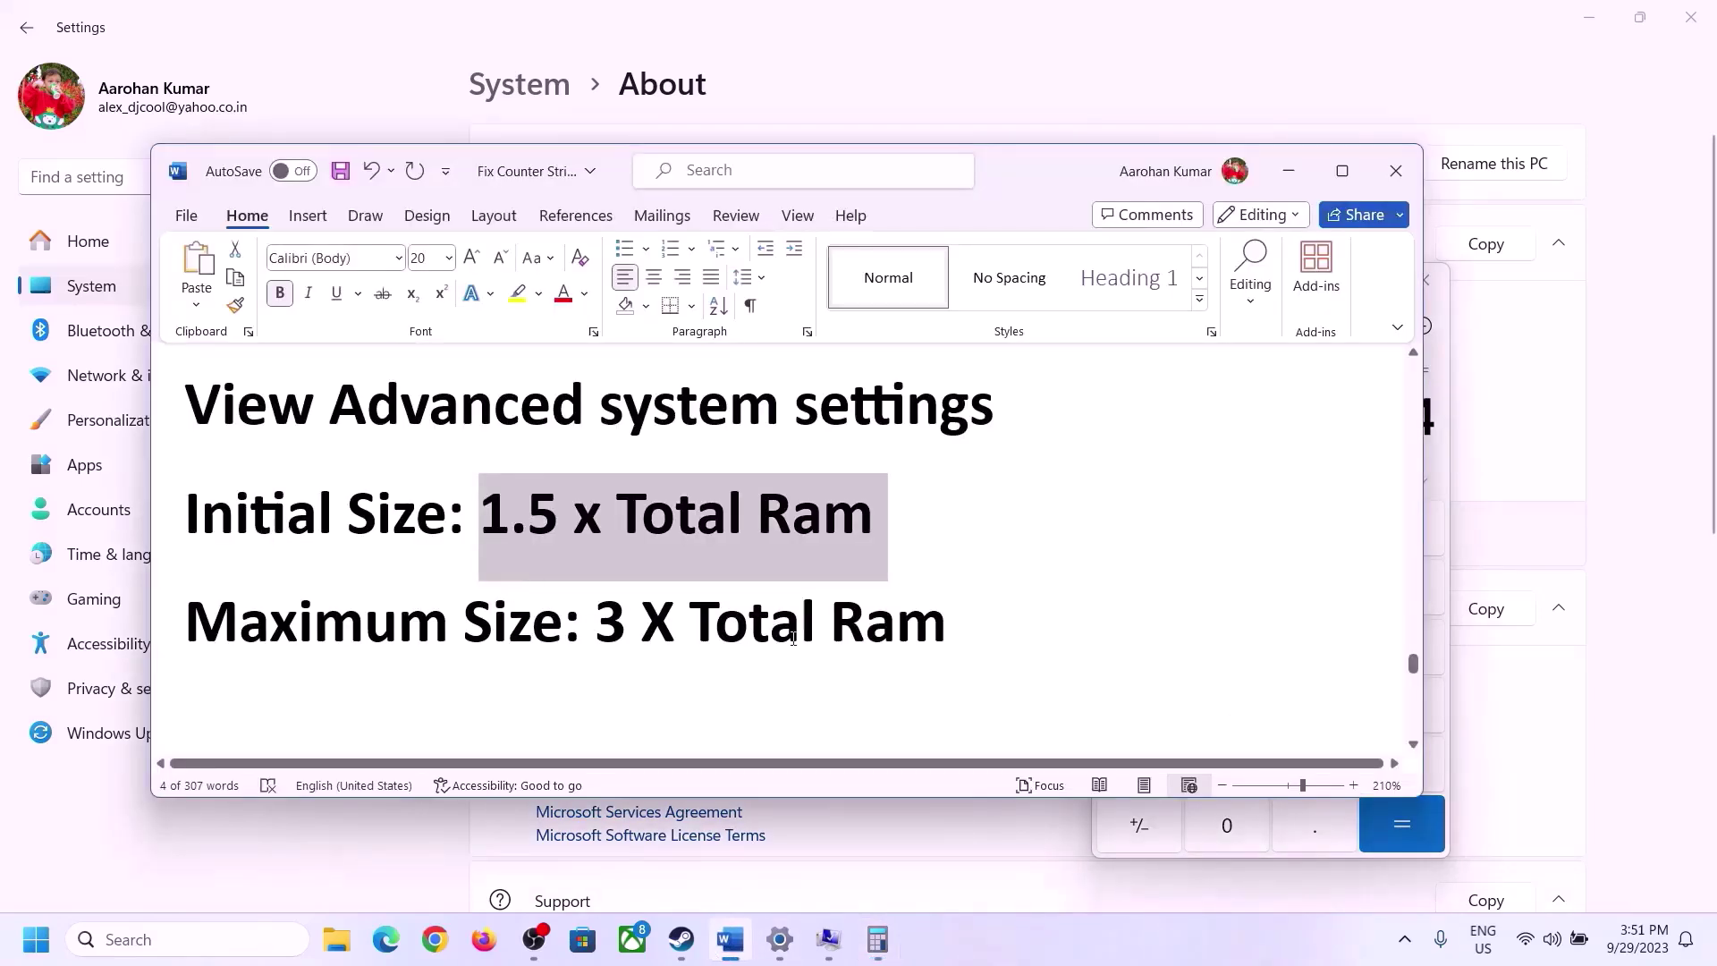
click(877, 939)
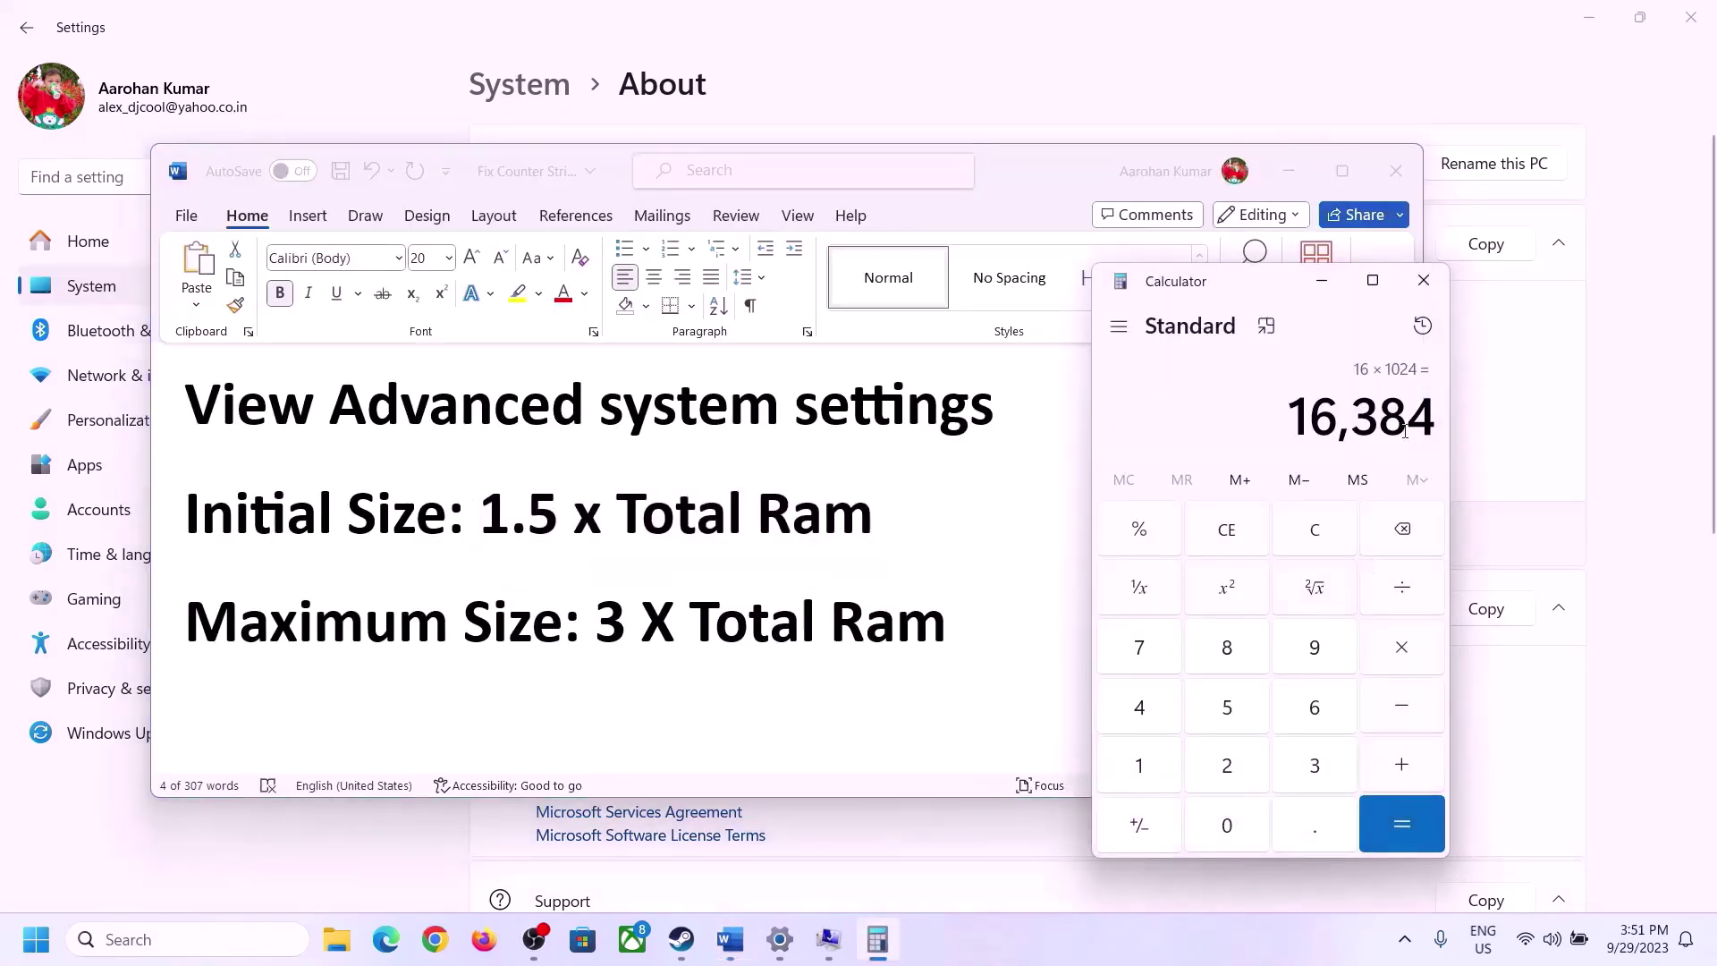
click(1402, 653)
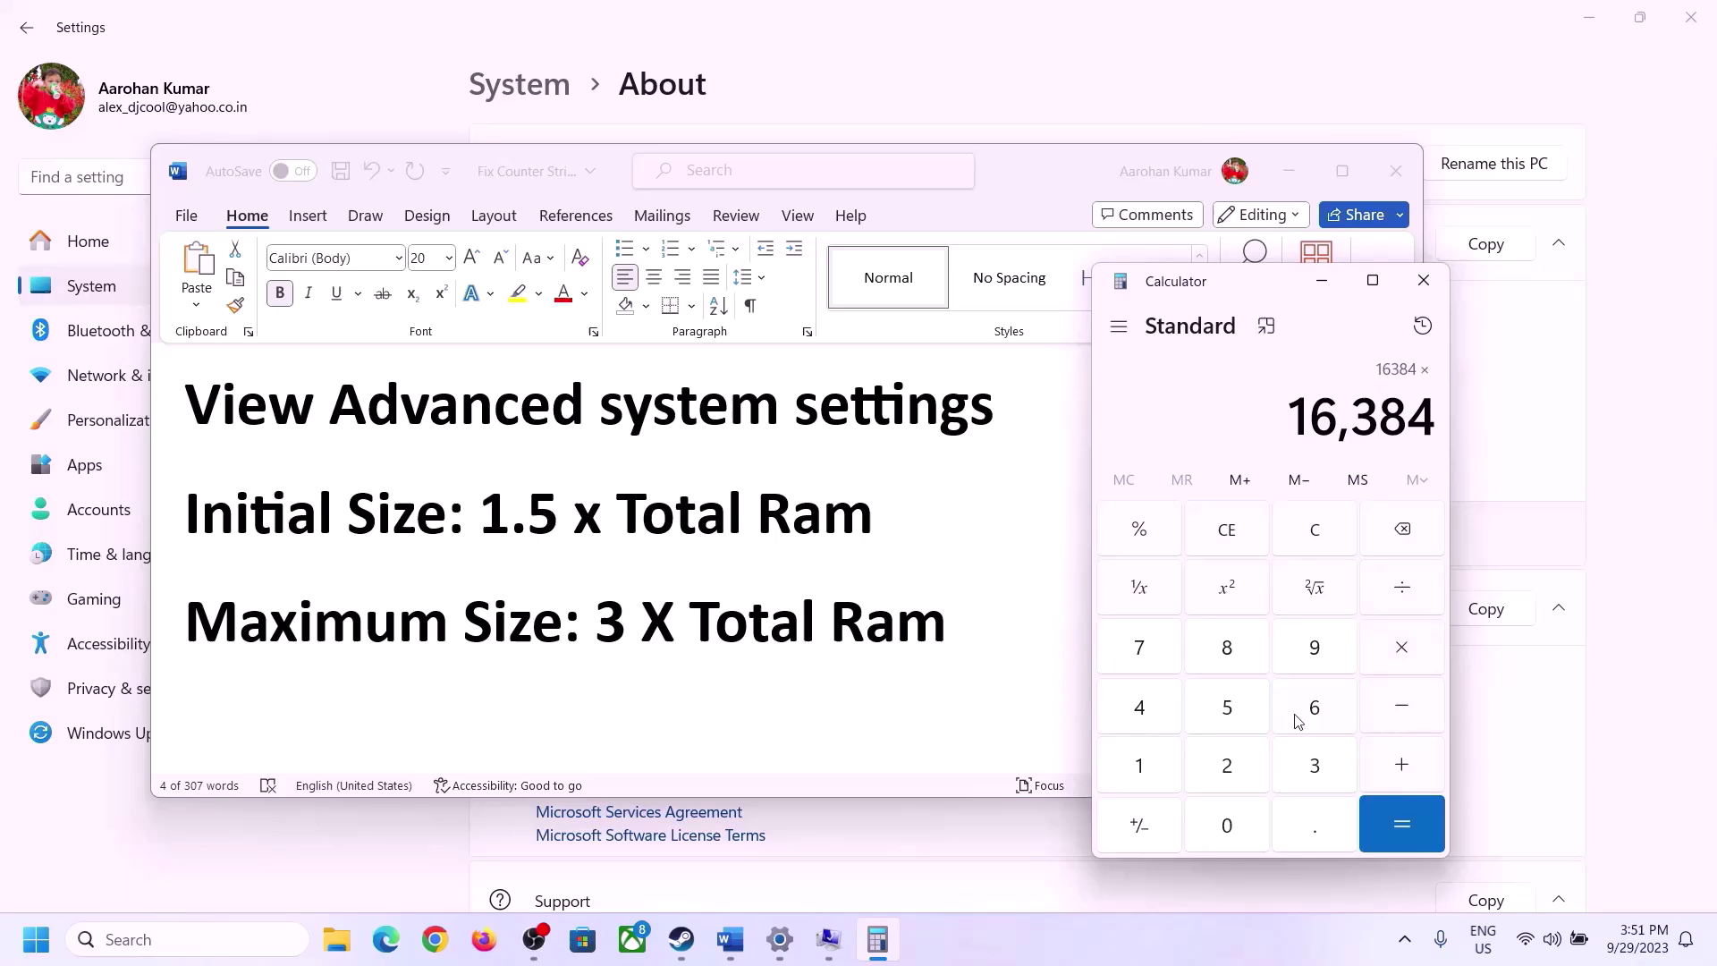
click(1292, 769)
click(1415, 821)
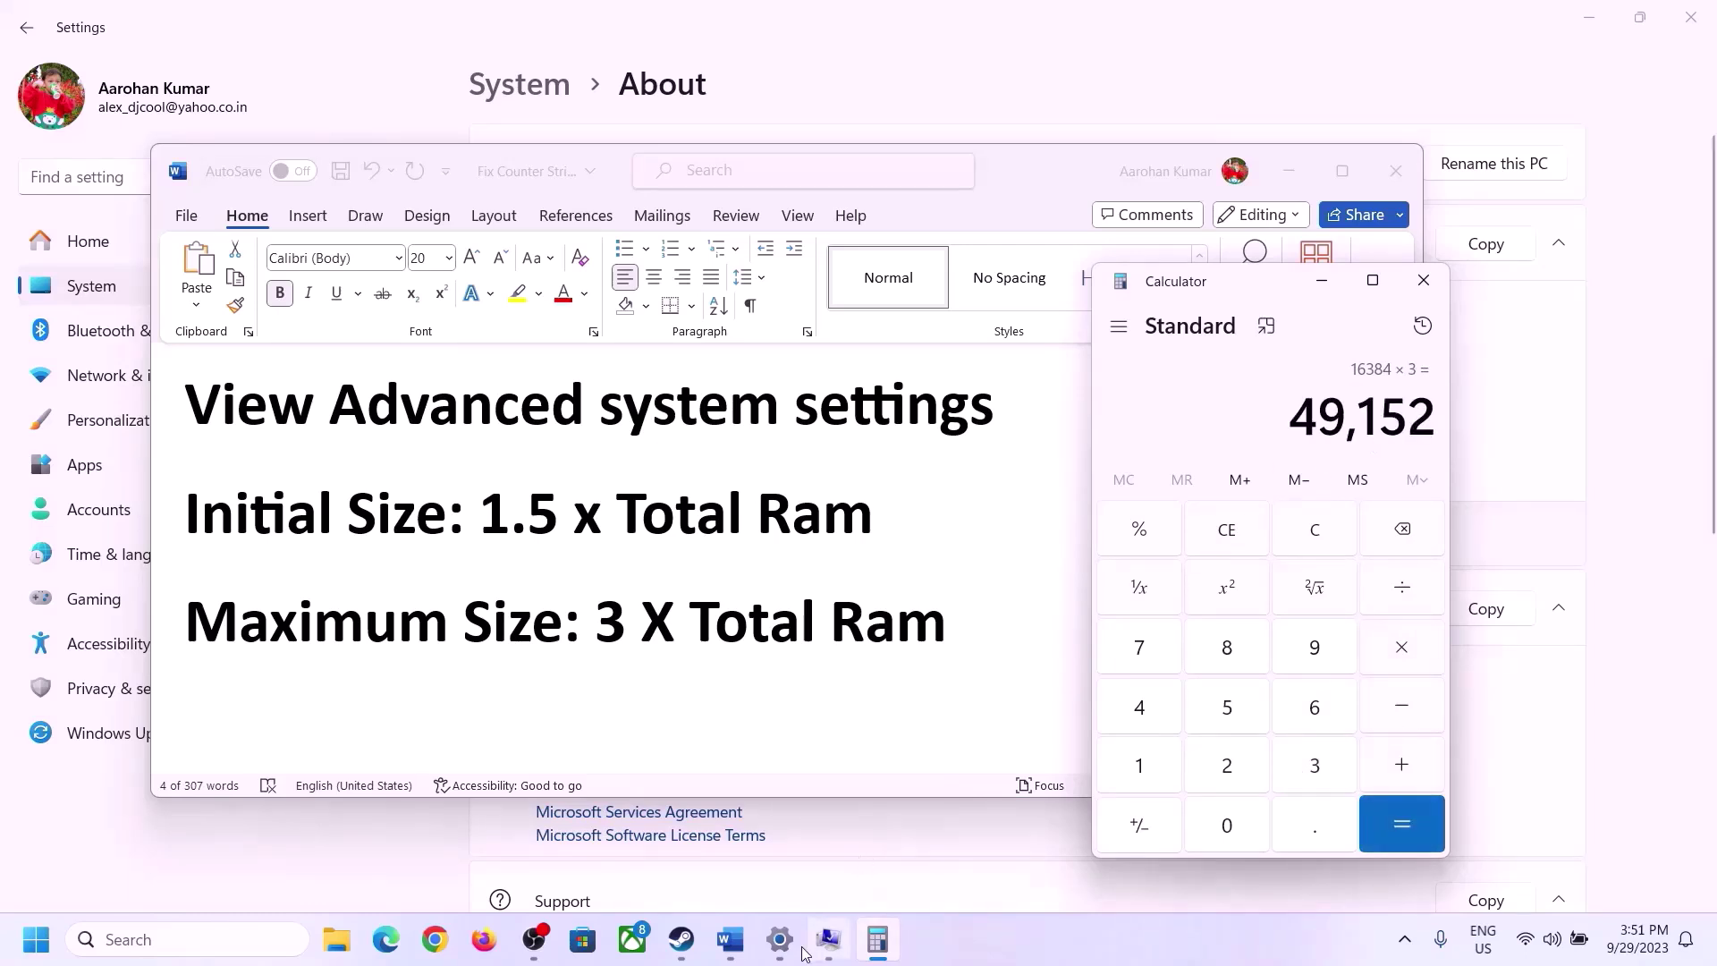
Step: Set the custom maximum paging file size to 49152 MB and apply the custom sizes to drive C:
click(839, 930)
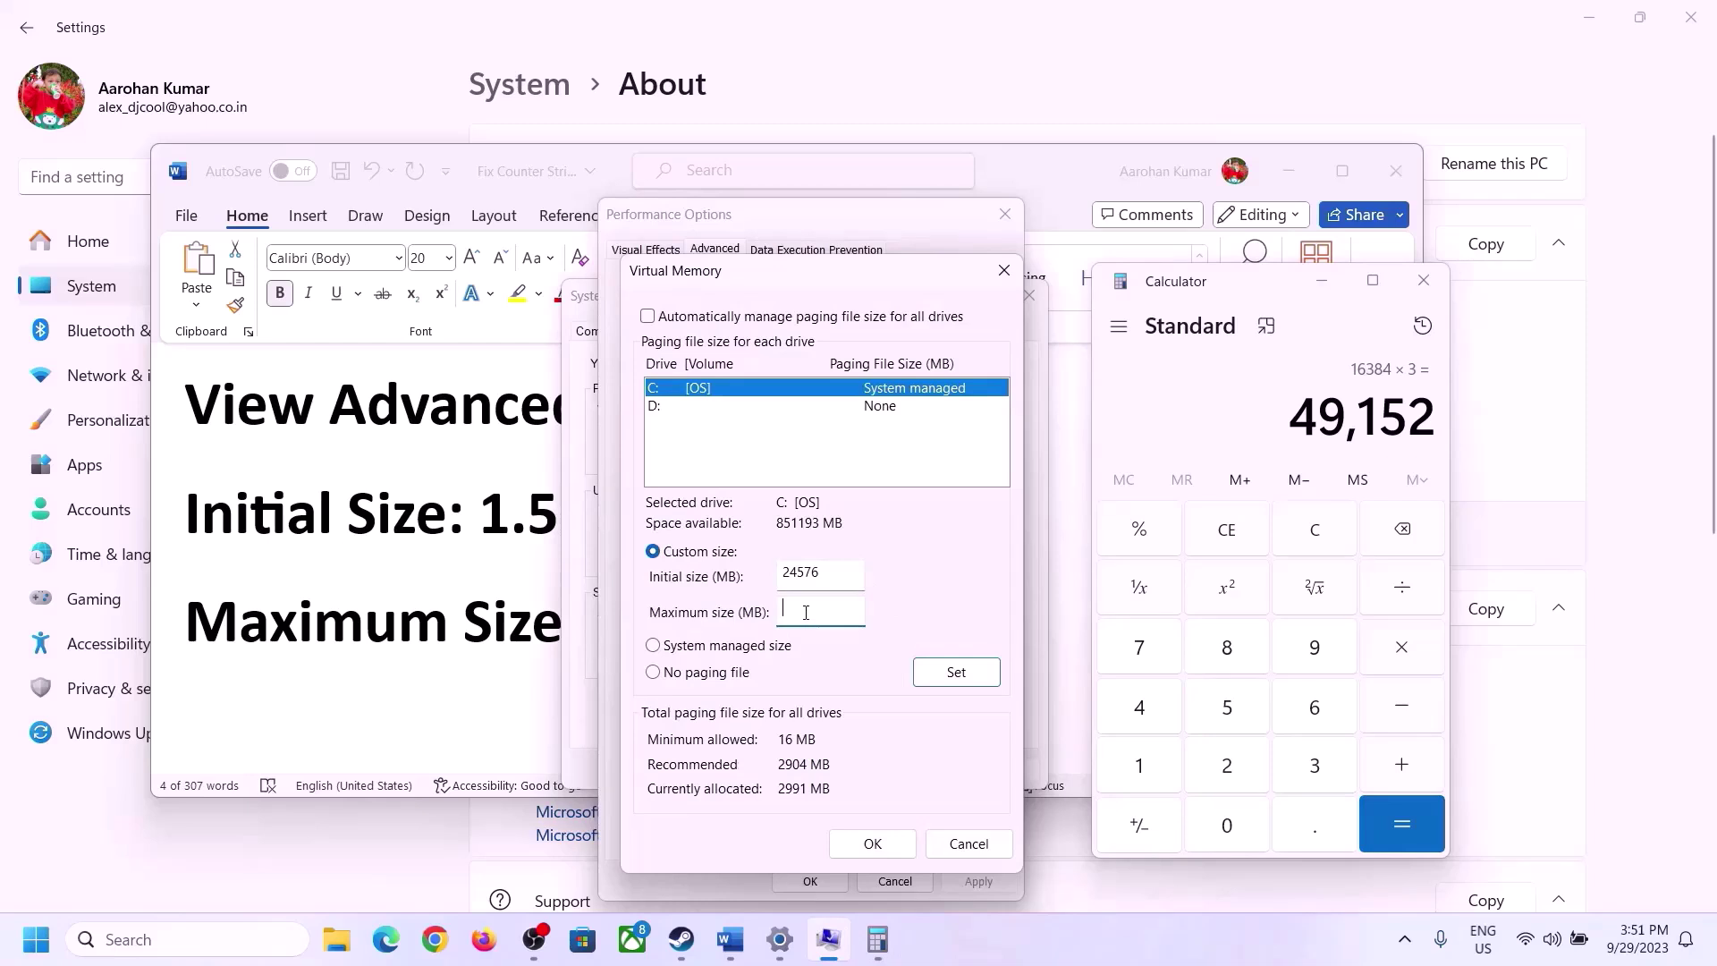
text(4915)
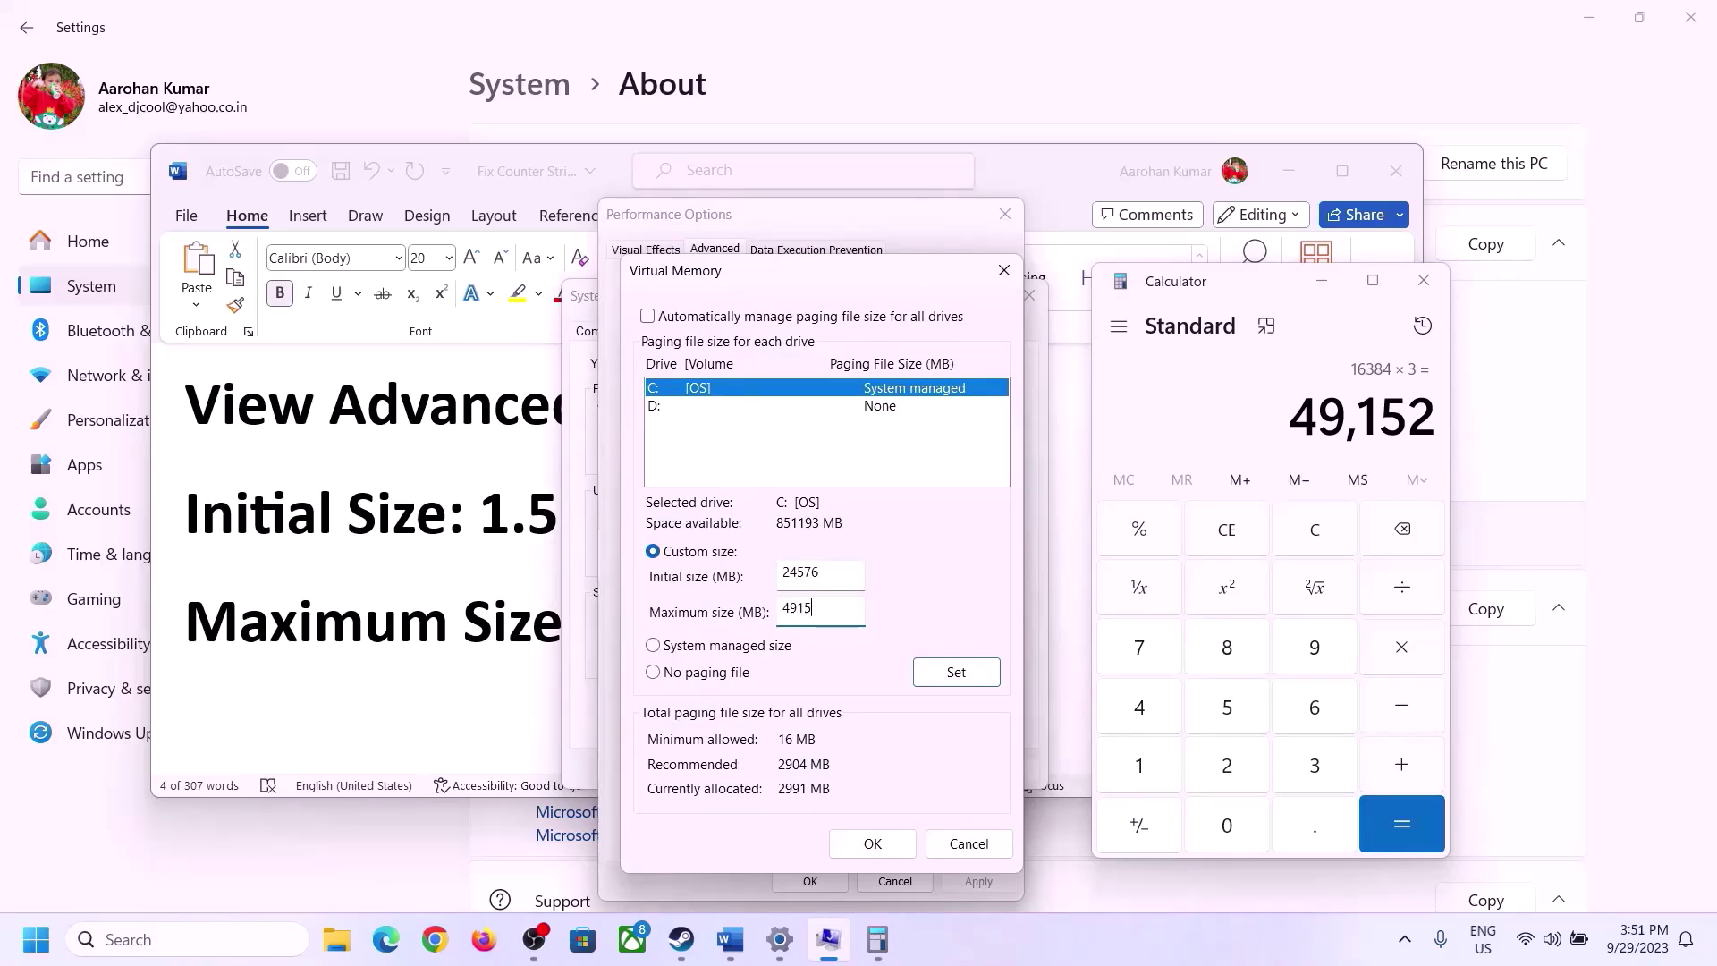
text(2)
click(956, 674)
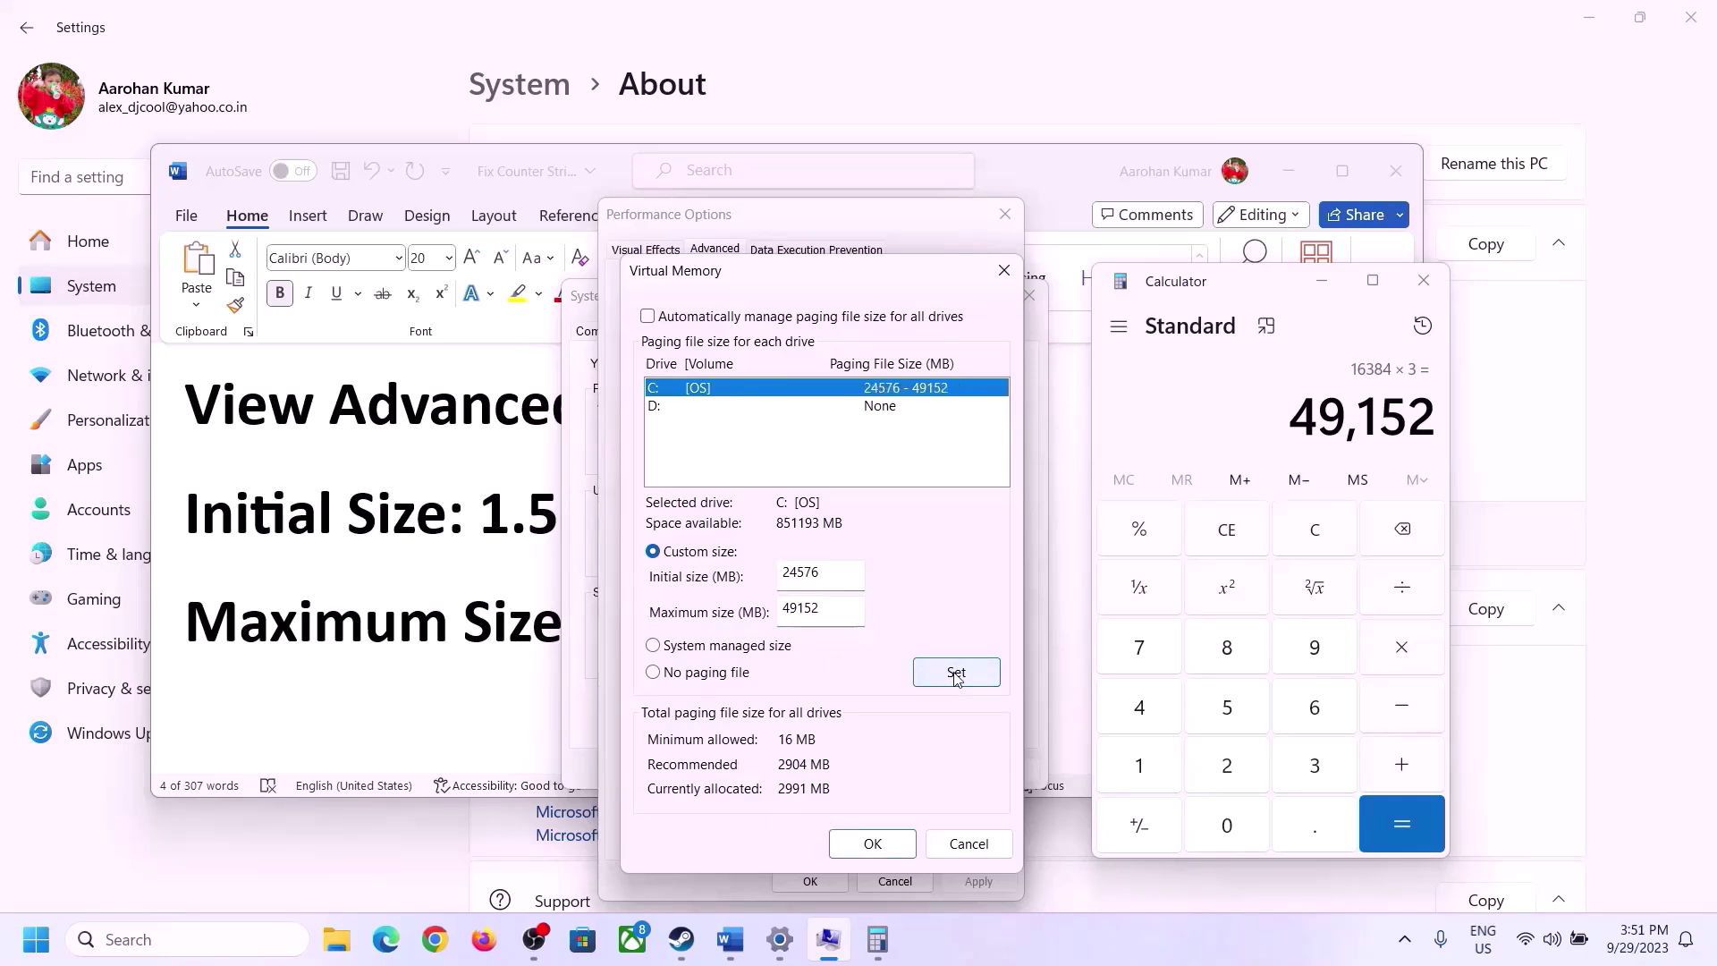
click(873, 843)
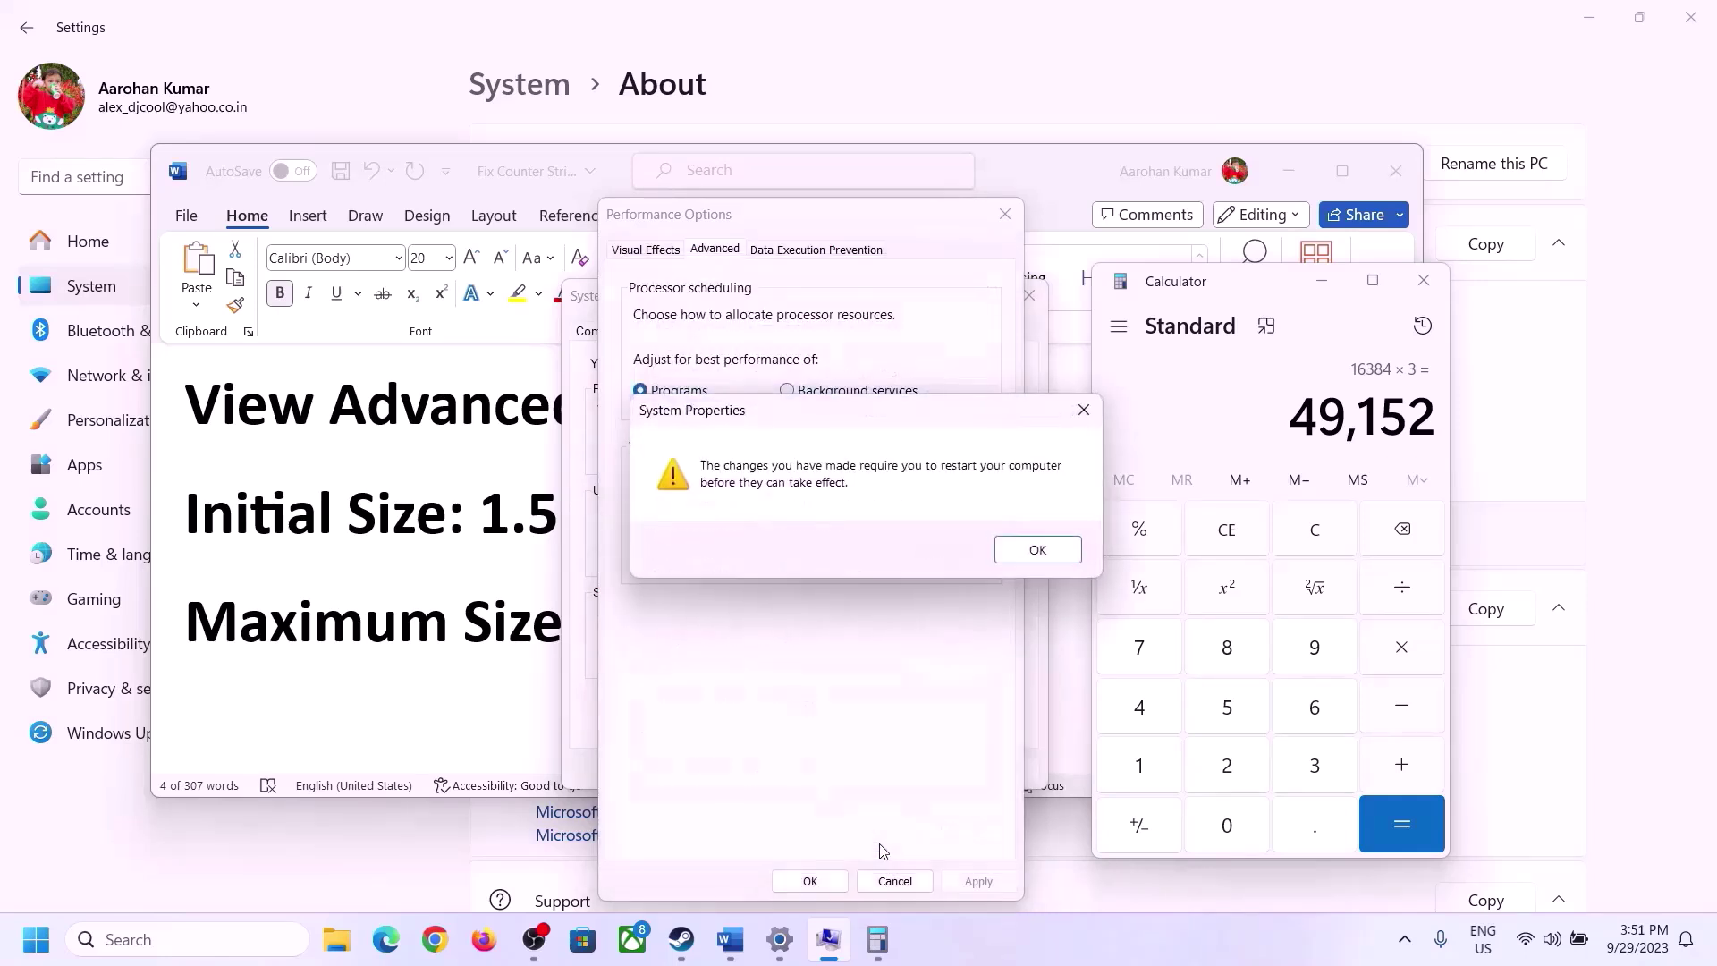
Step: Confirm the performance options and system properties, and dismiss the prompt to restart the computer
click(1064, 553)
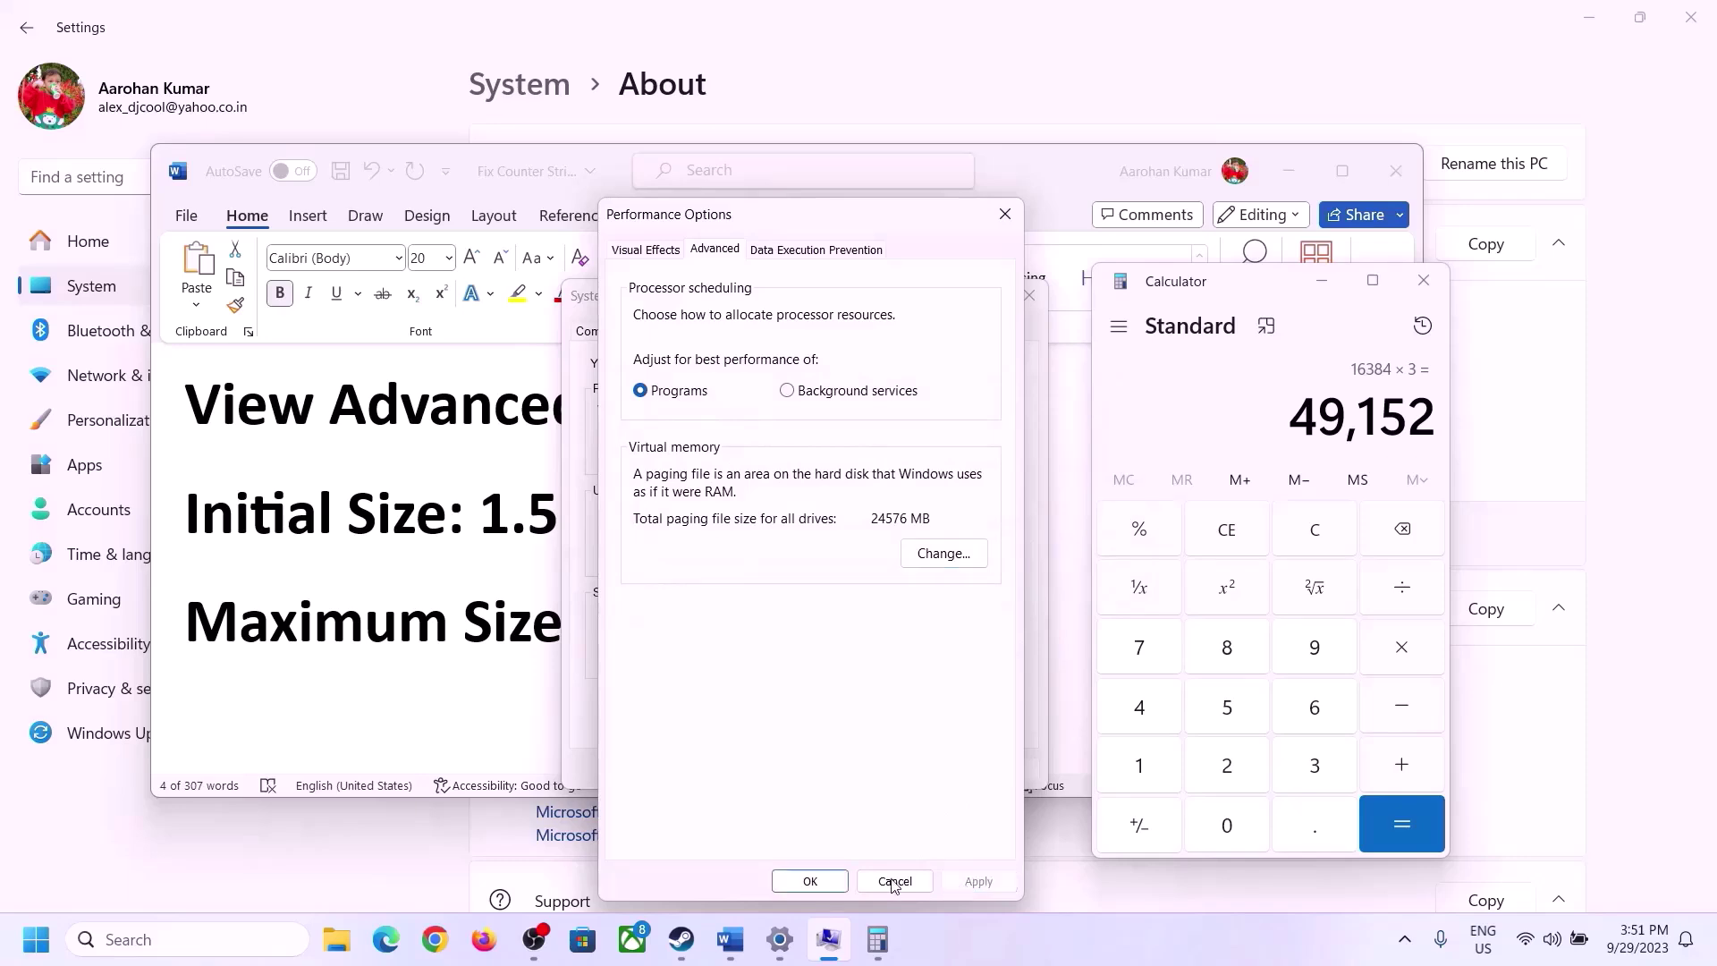
click(810, 881)
click(812, 768)
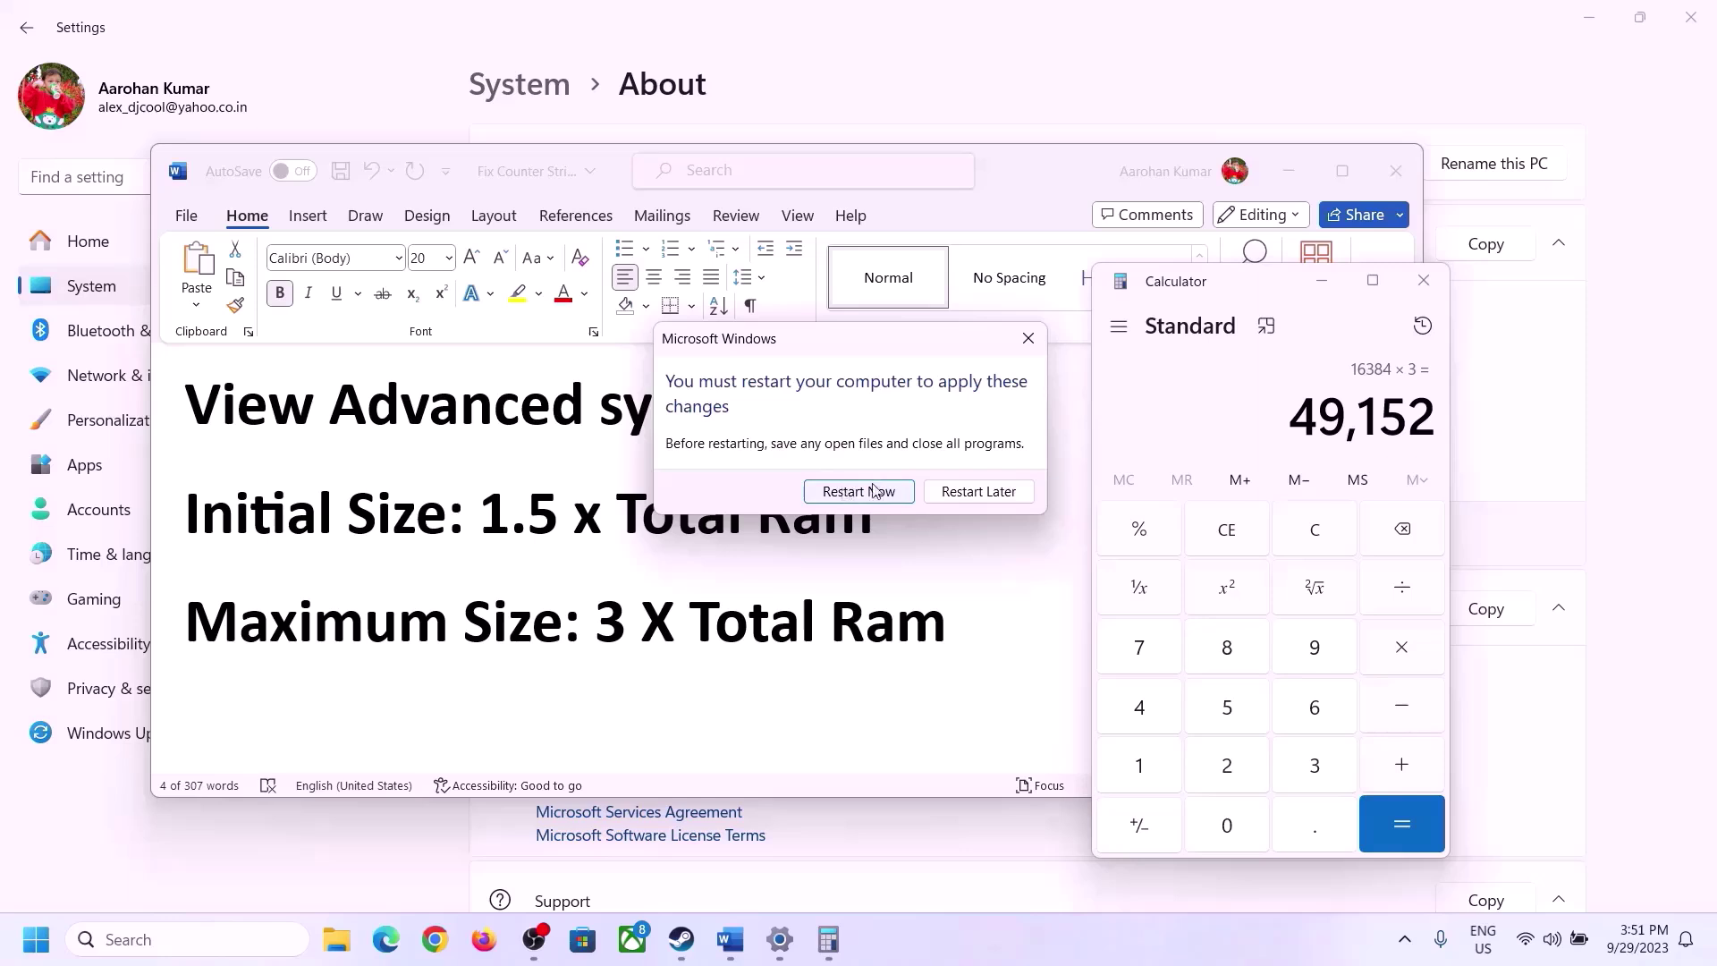
click(1029, 338)
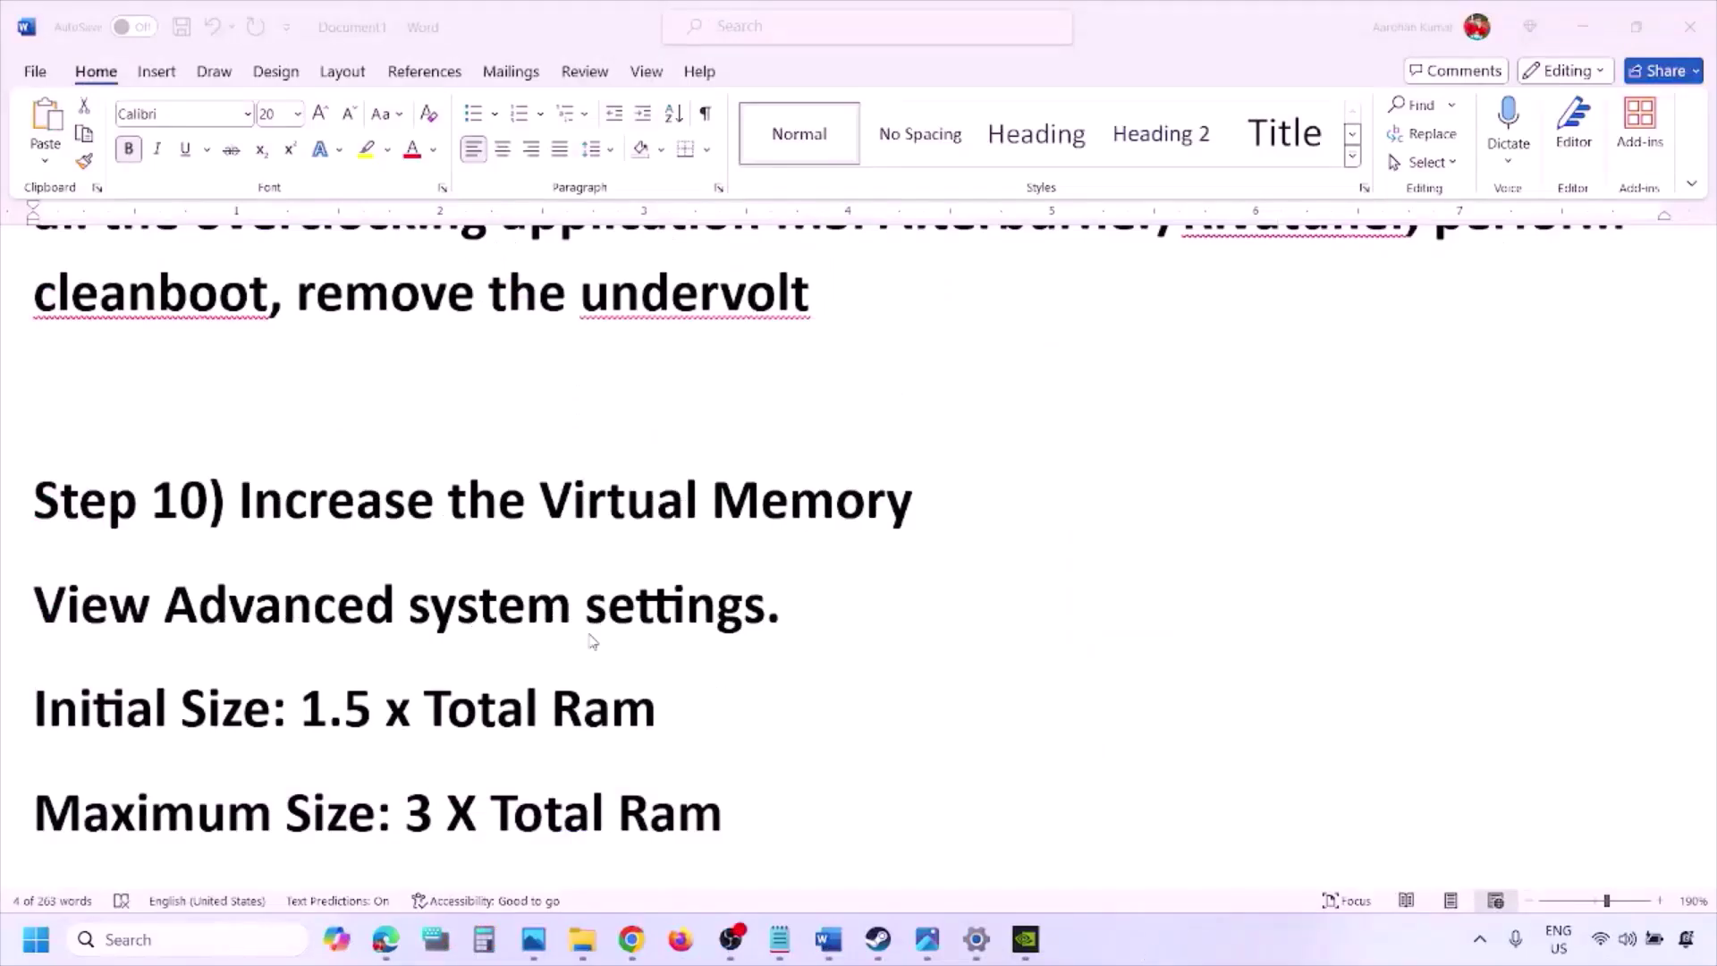
Step: Go to Step 11 in the Word checklist and highlight its instruction on updating the BIOS
scroll(593, 644, down, 5)
click(271, 657)
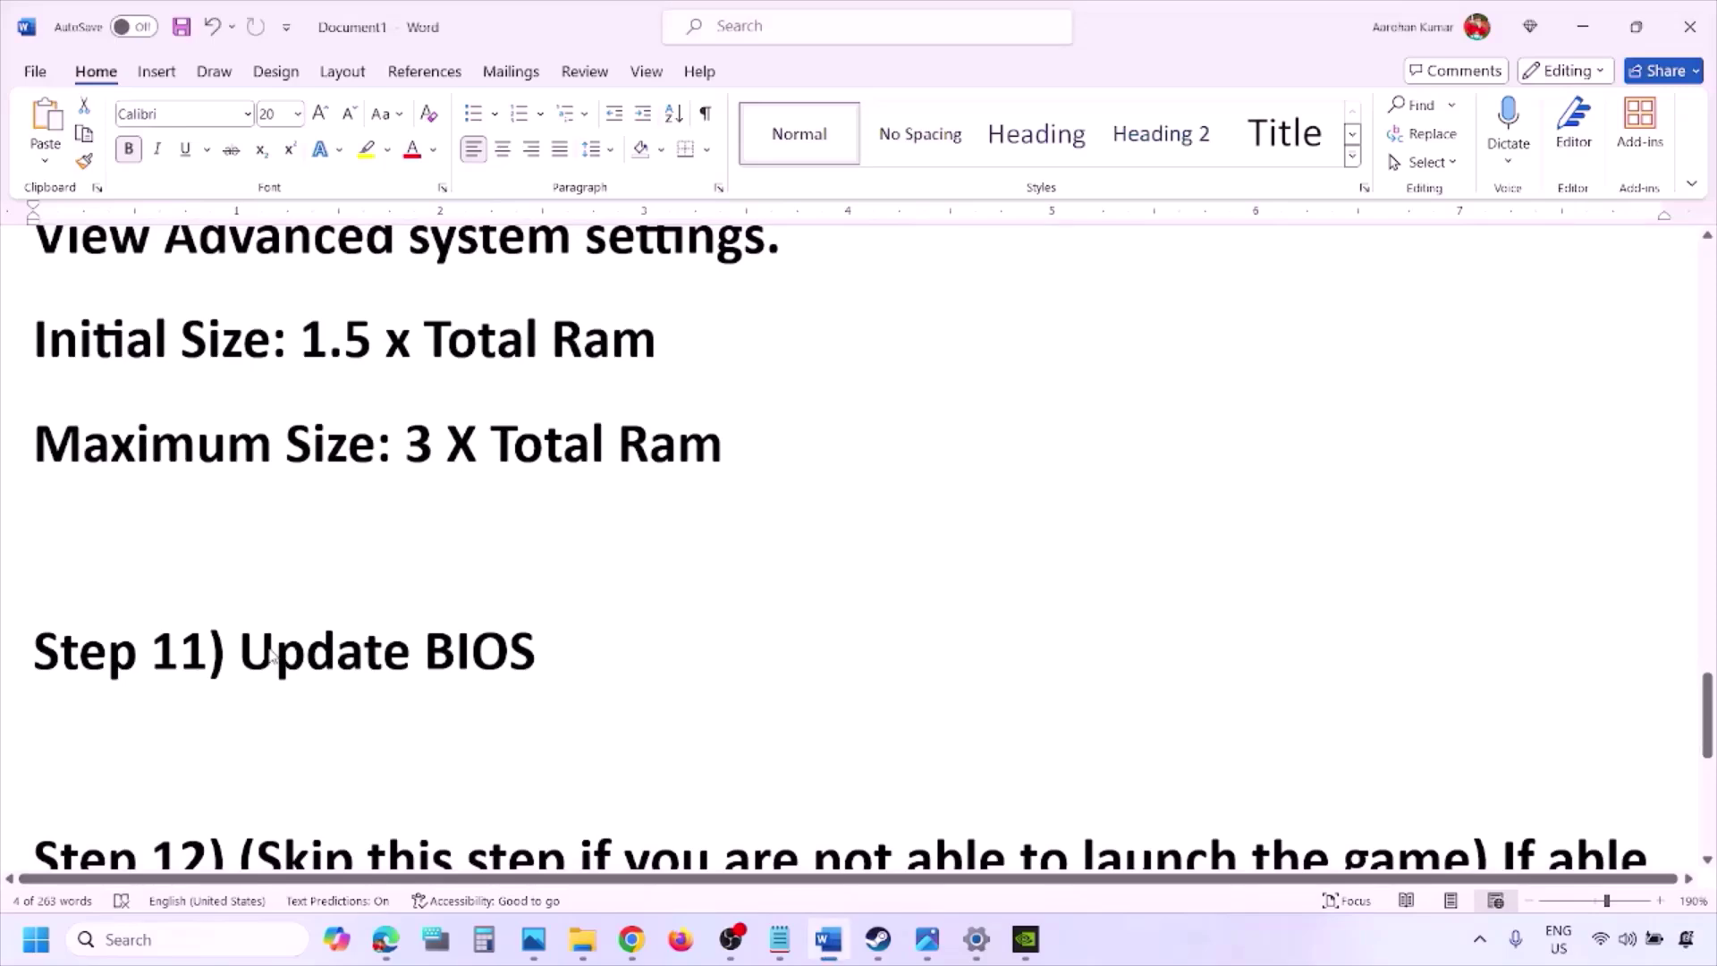
drag(240, 655, 579, 650)
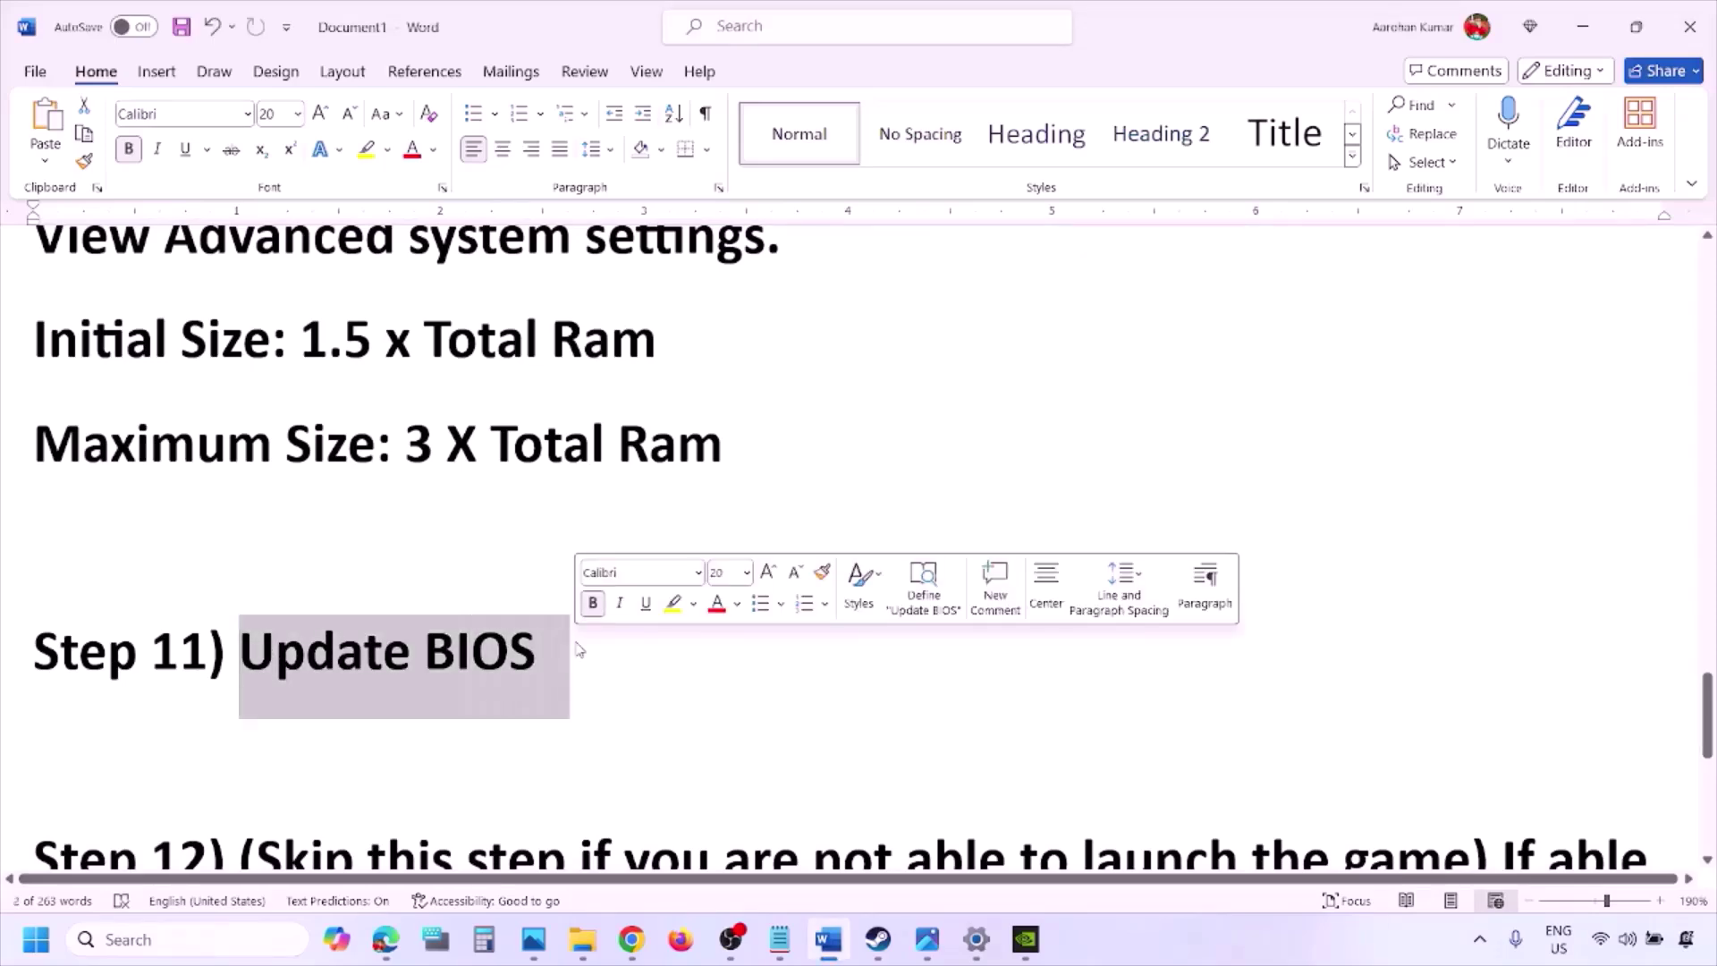
click(579, 650)
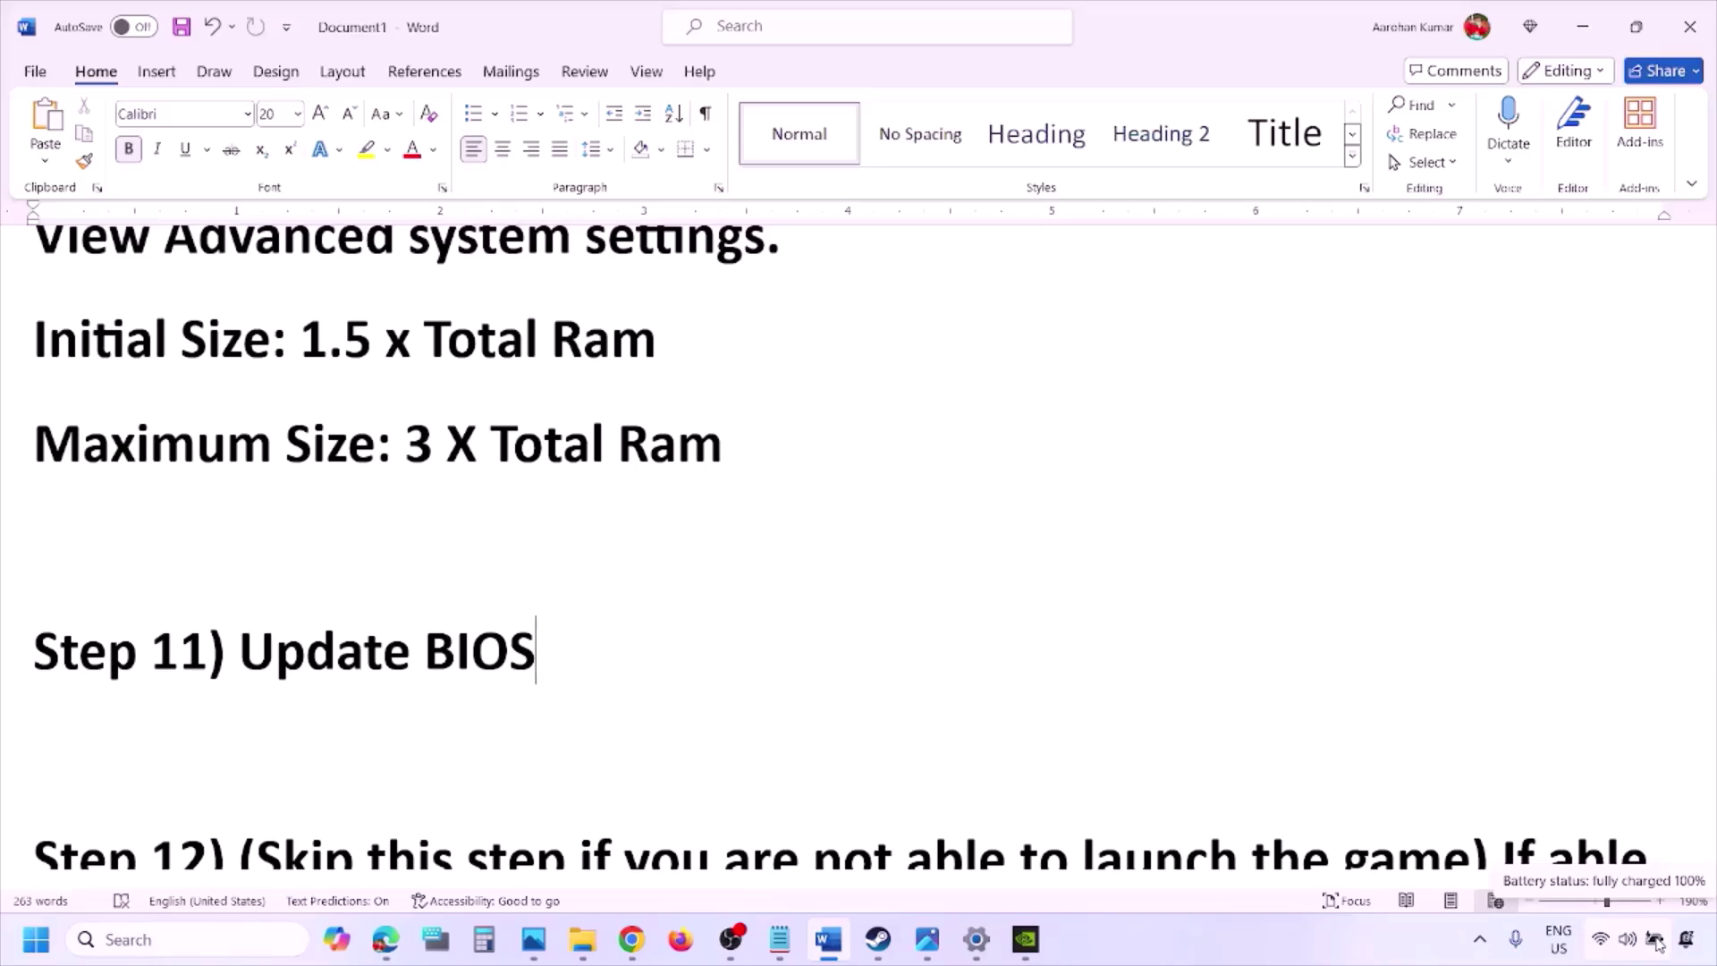
Step: Go to Step 12 in the checklist and highlight the advice on windowed mode and lower video settings
click(1346, 941)
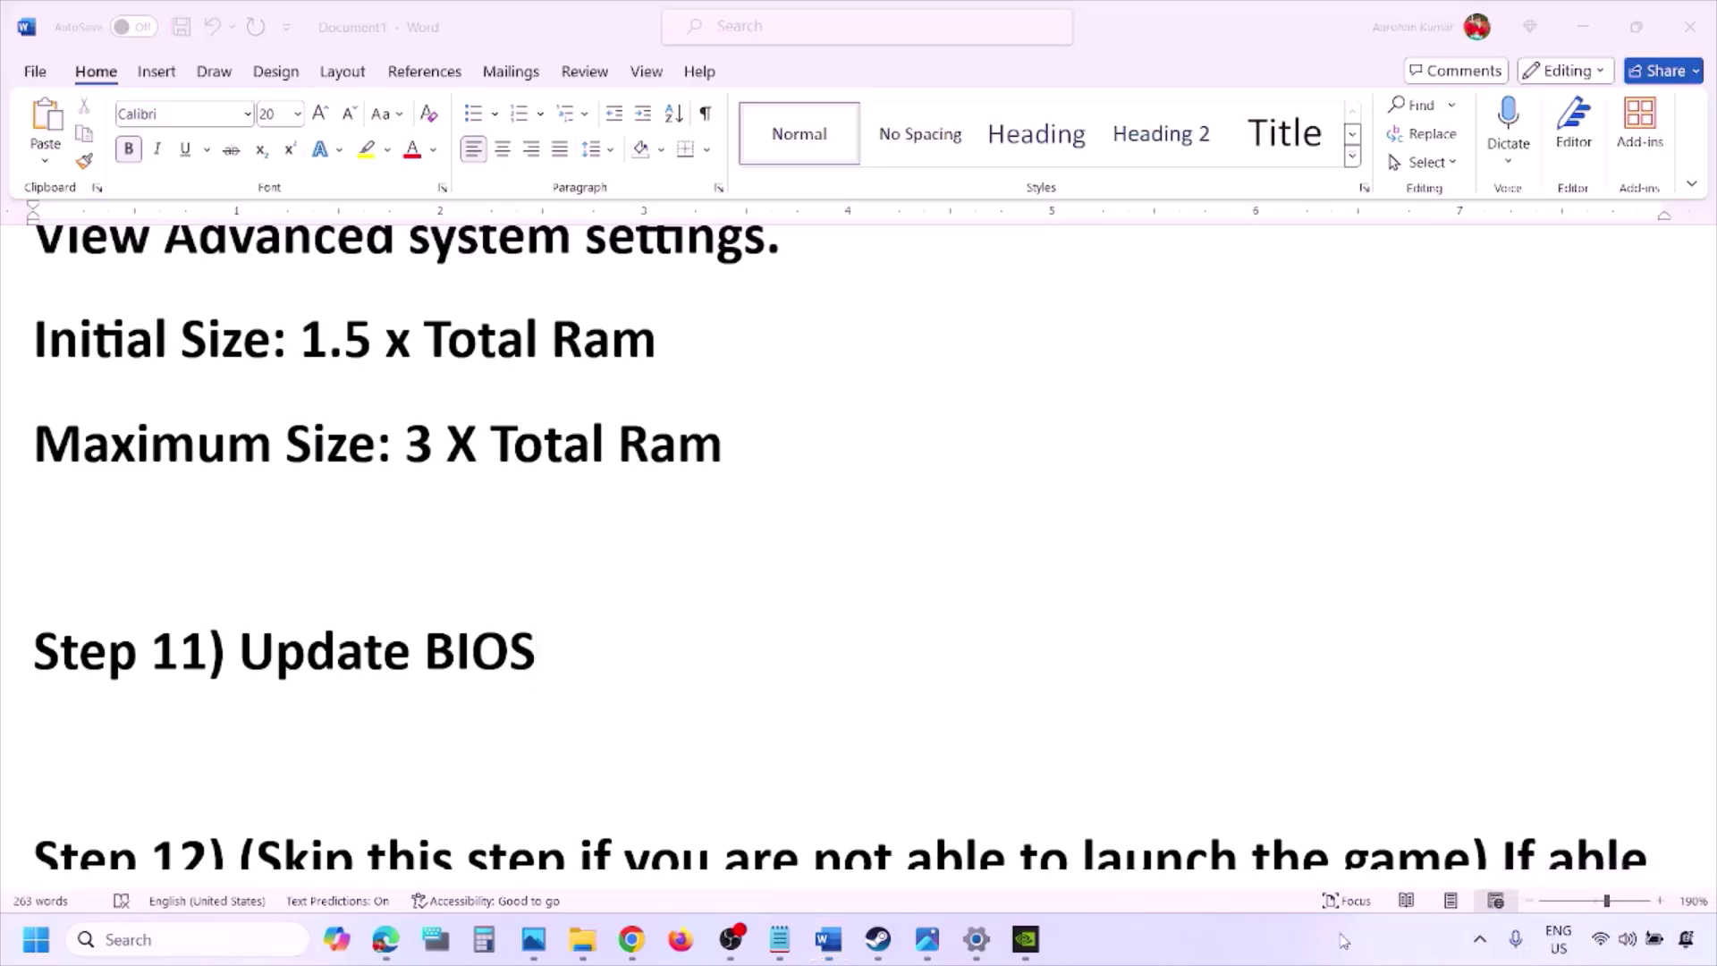
scroll(752, 693, down, 3)
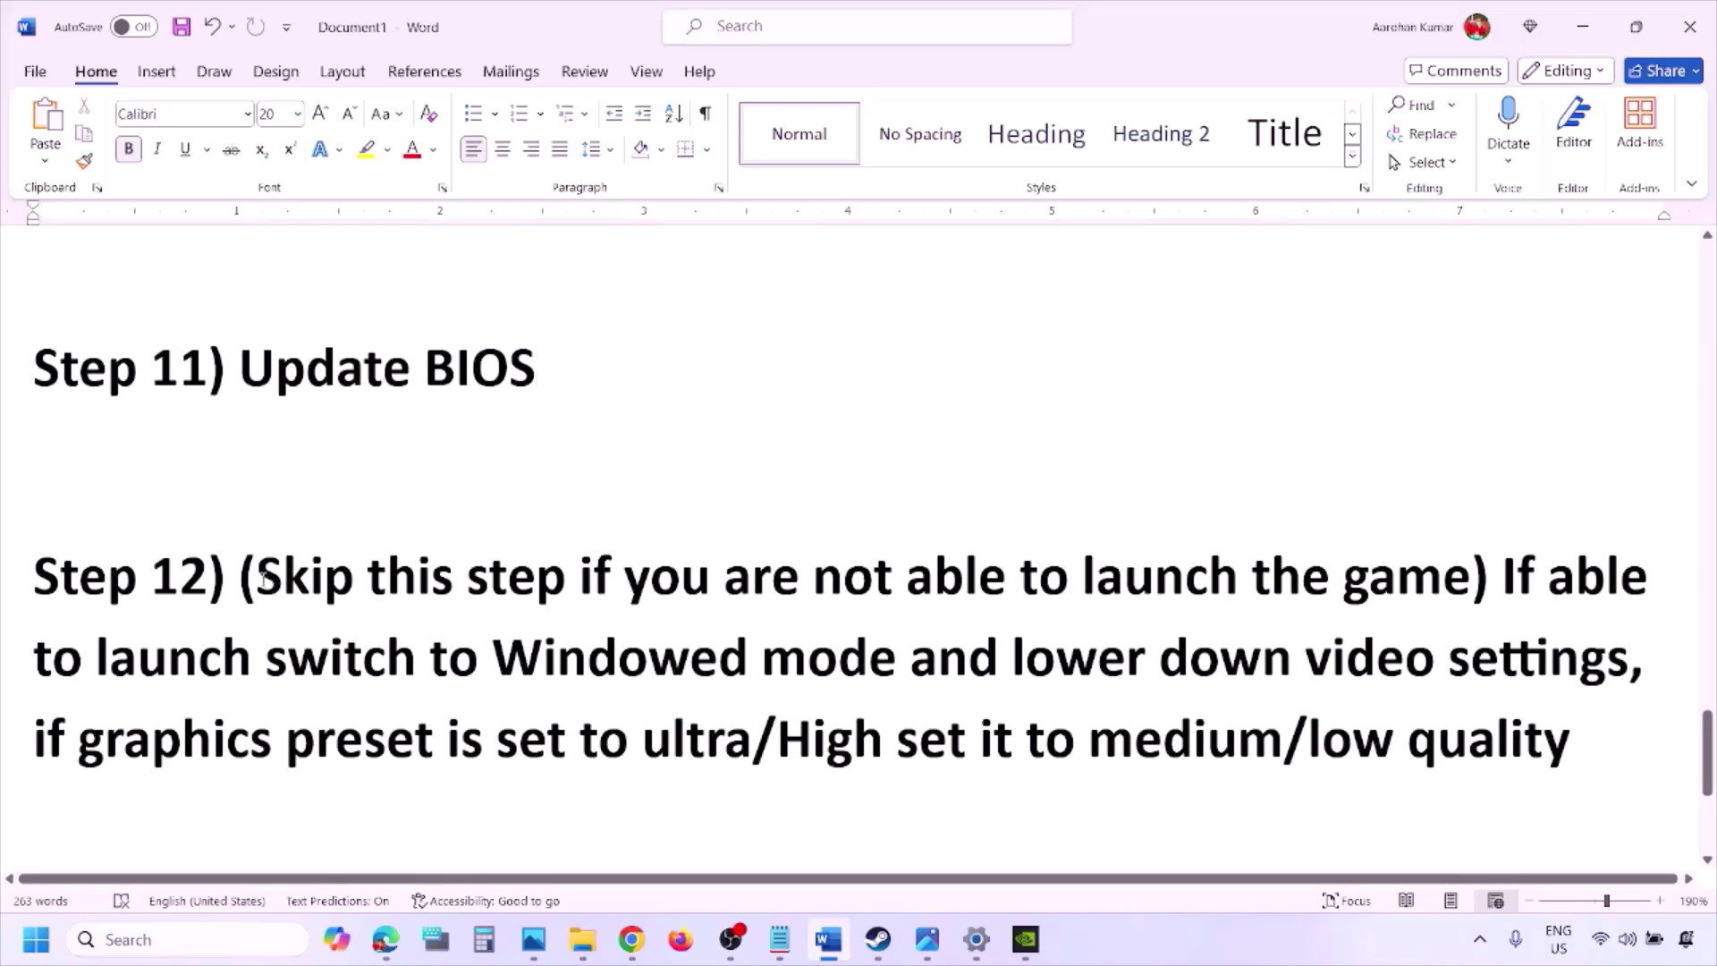
drag(257, 576, 1543, 680)
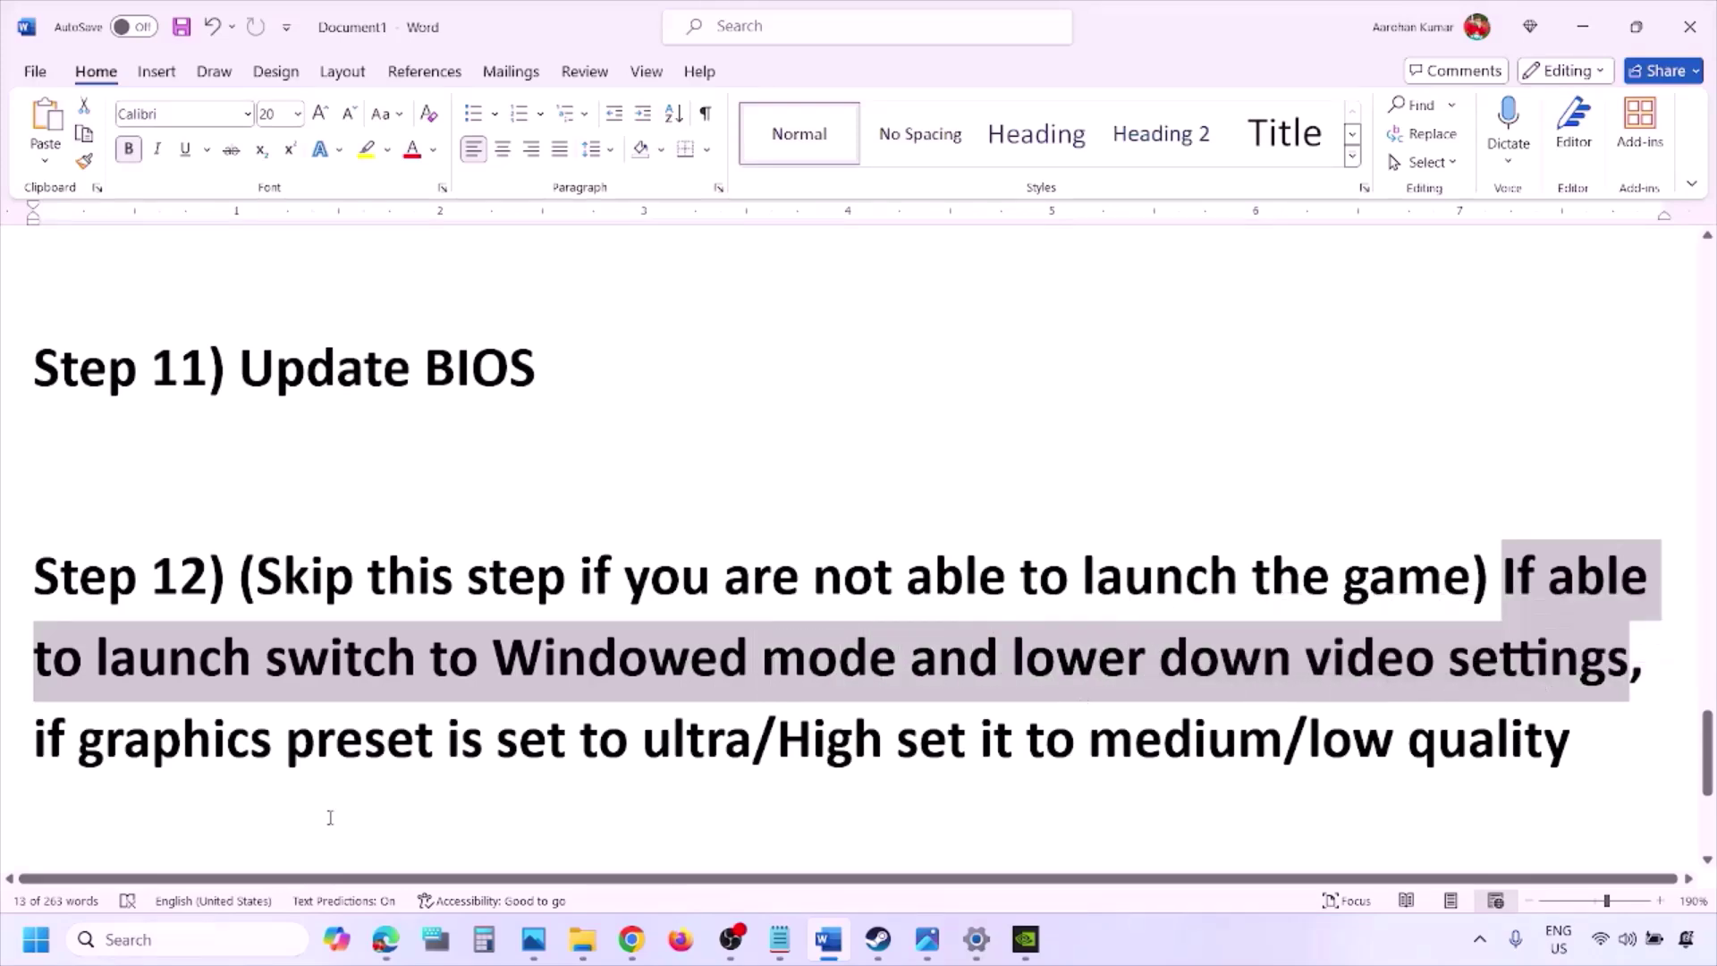